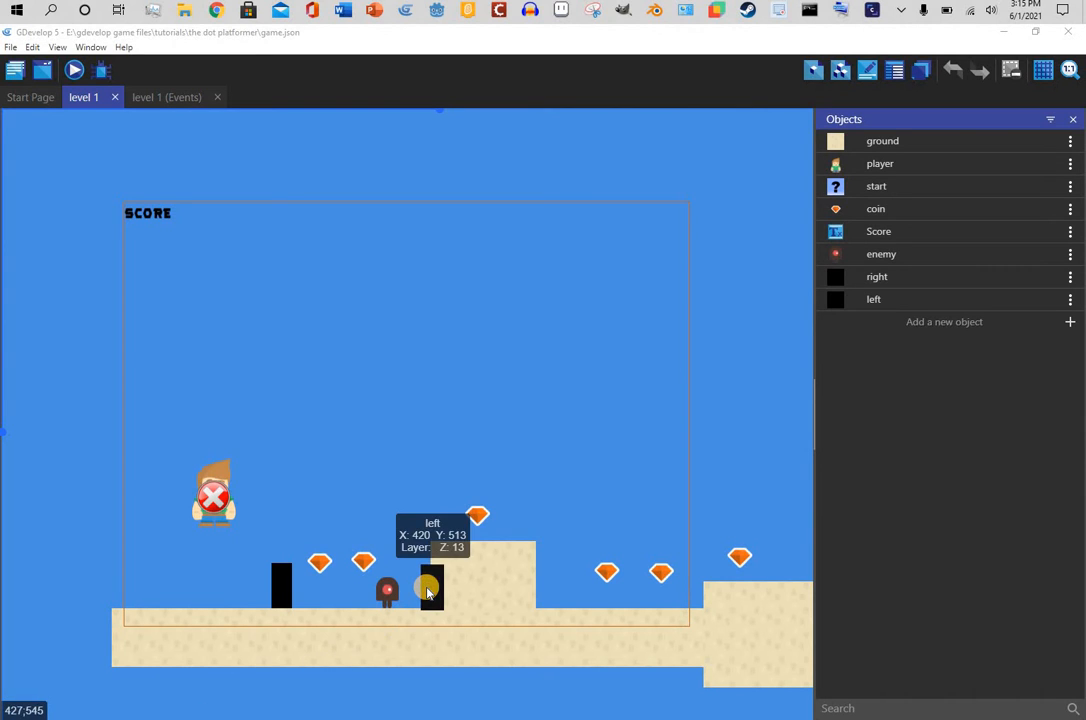
click(428, 592)
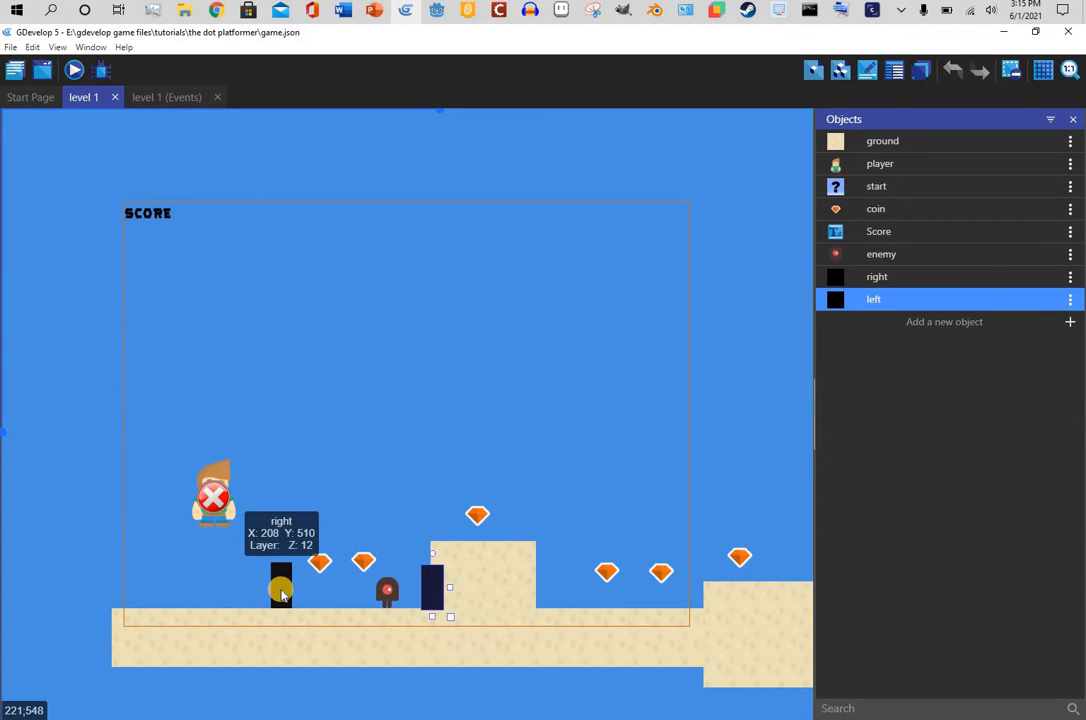
click(281, 588)
click(344, 494)
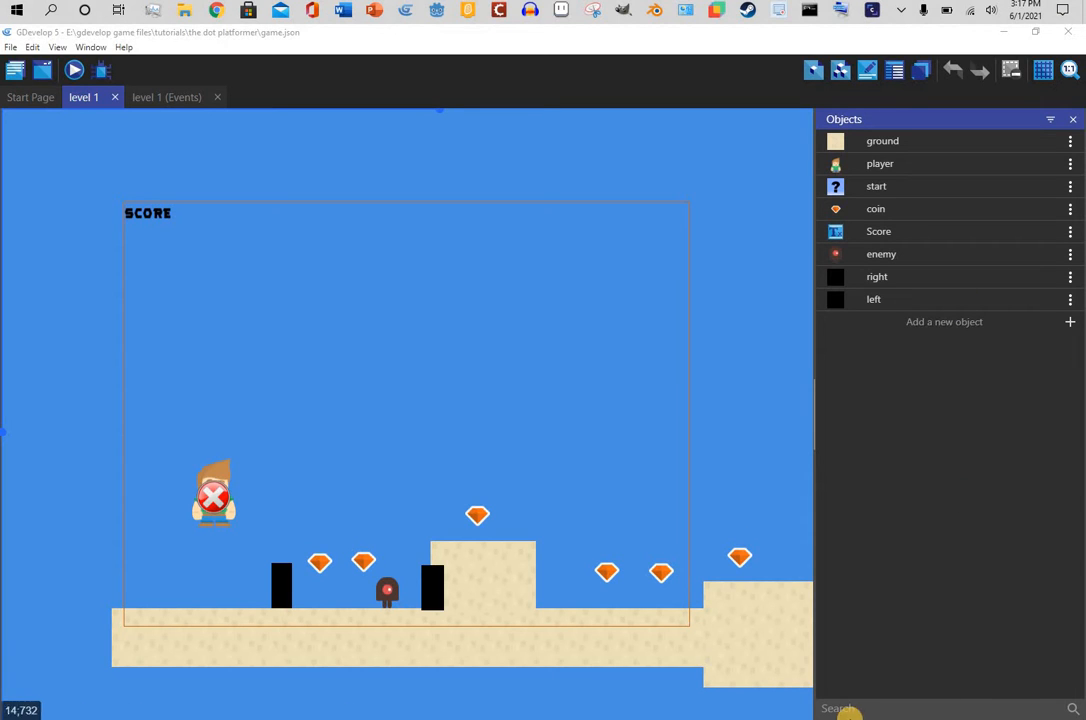
- Preview level 1, running and jumping the player over the coins, platforms and enemy to test enemy contact, and close the preview
click(72, 72)
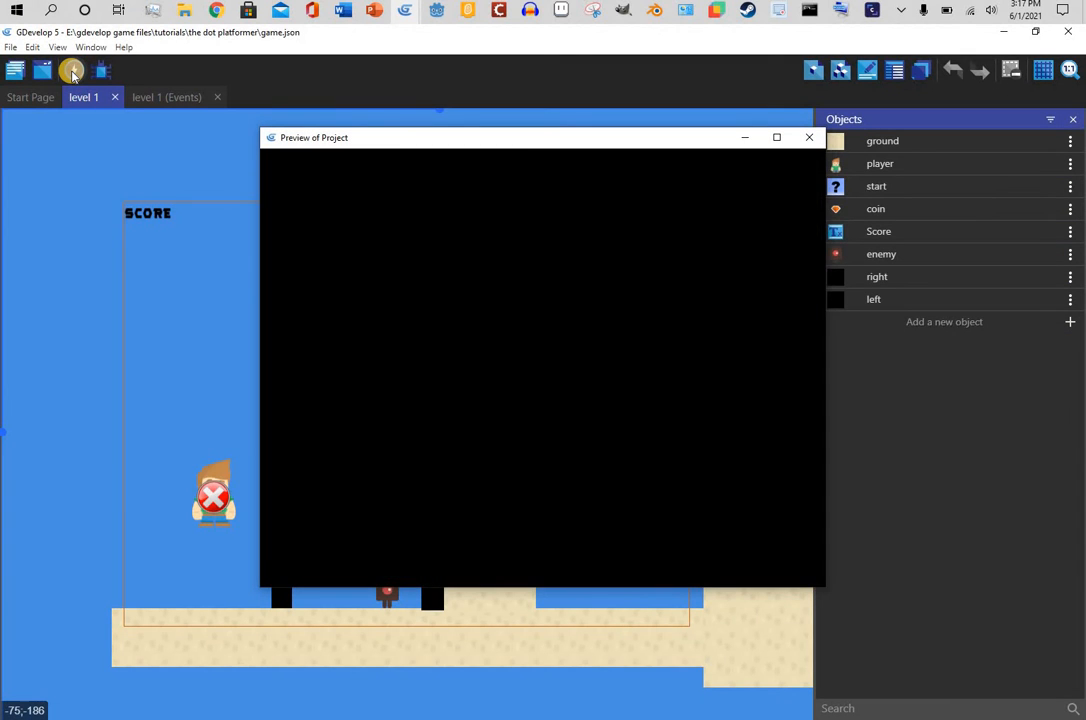
key(Right)
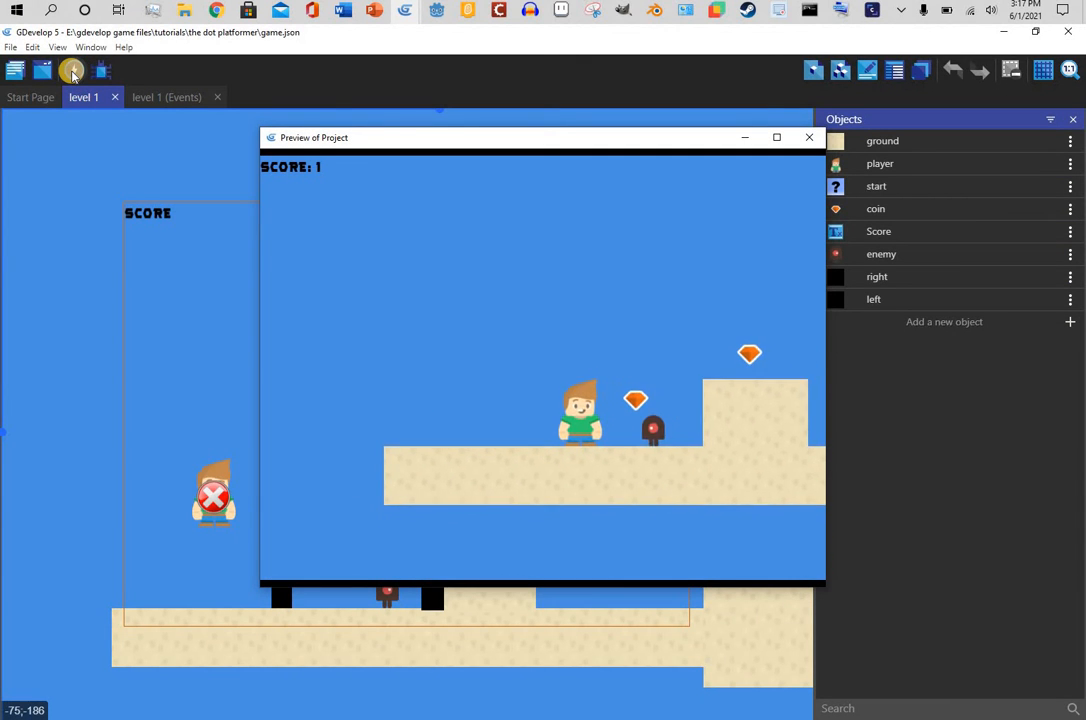
key(space)
key(Left)
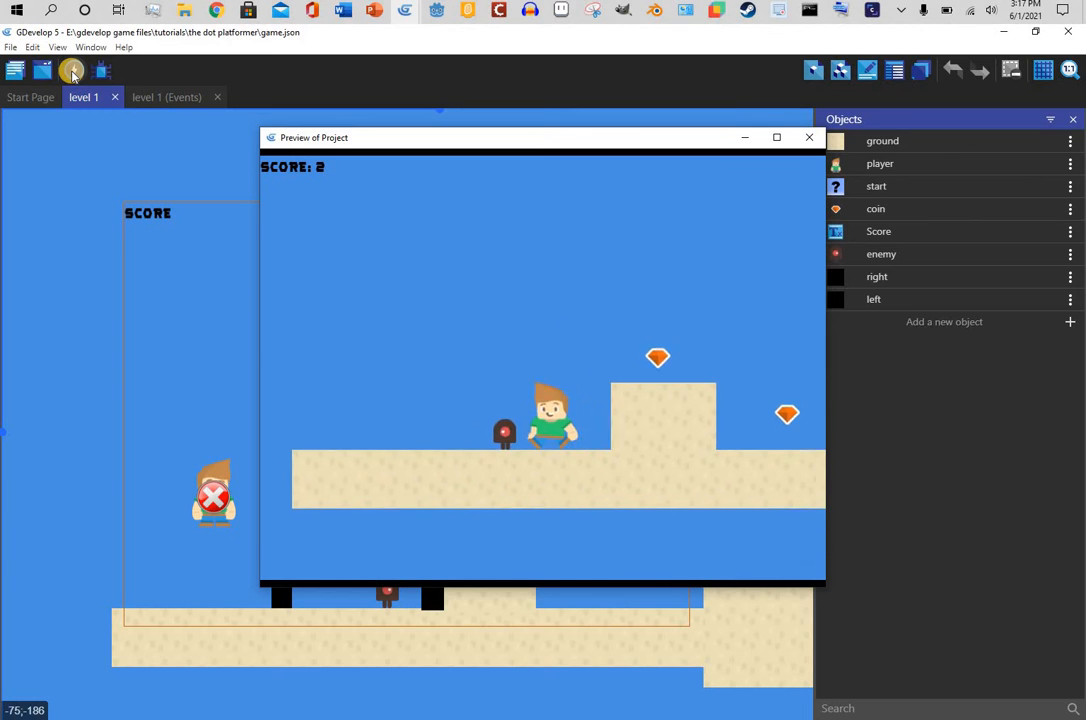
key(space)
key(Right)
key(space)
key(Left)
key(space)
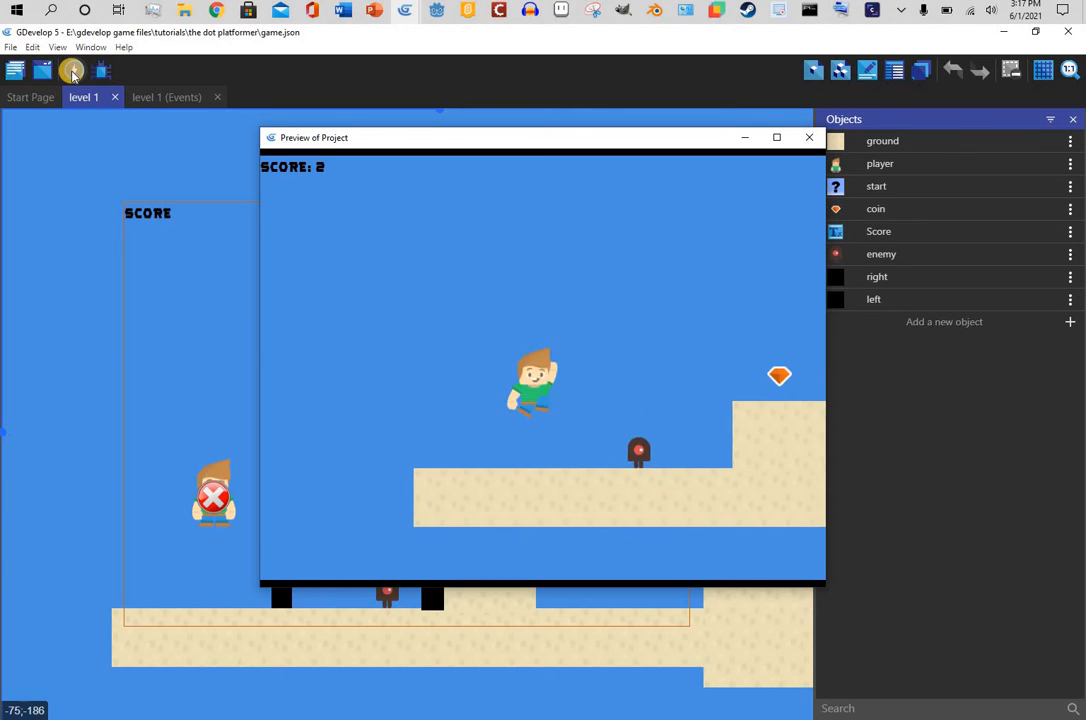
key(Right)
key(Left)
key(Right)
key(space)
key(Left)
key(Right)
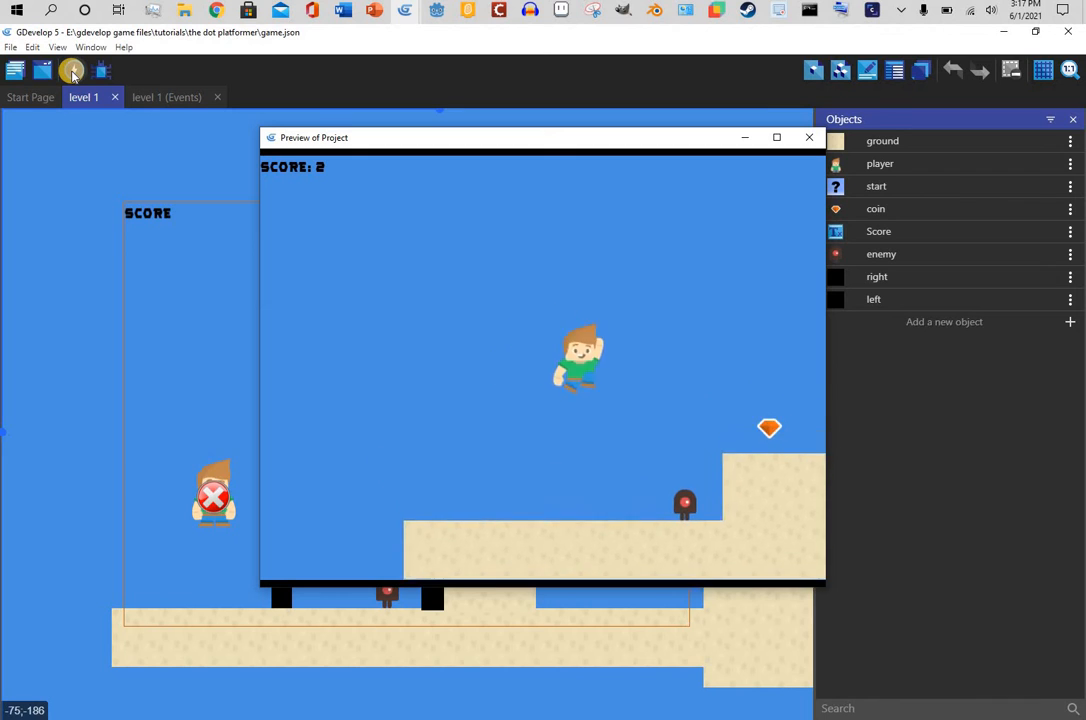
key(Left)
key(Right)
key(space)
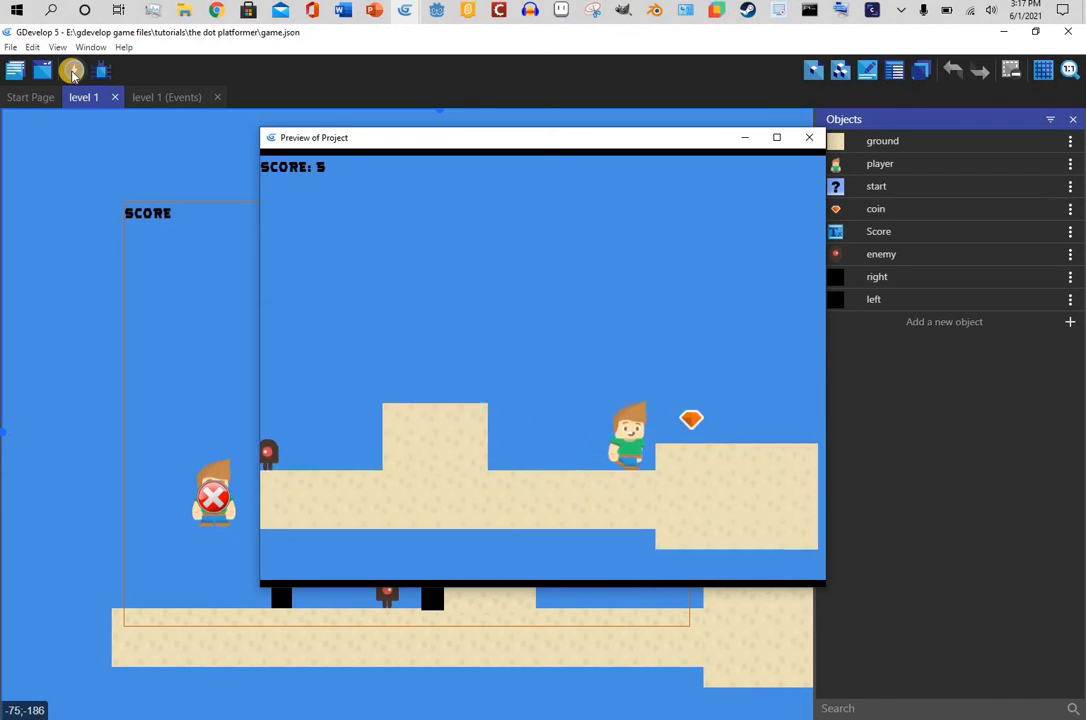
key(space)
key(Left)
key(Right)
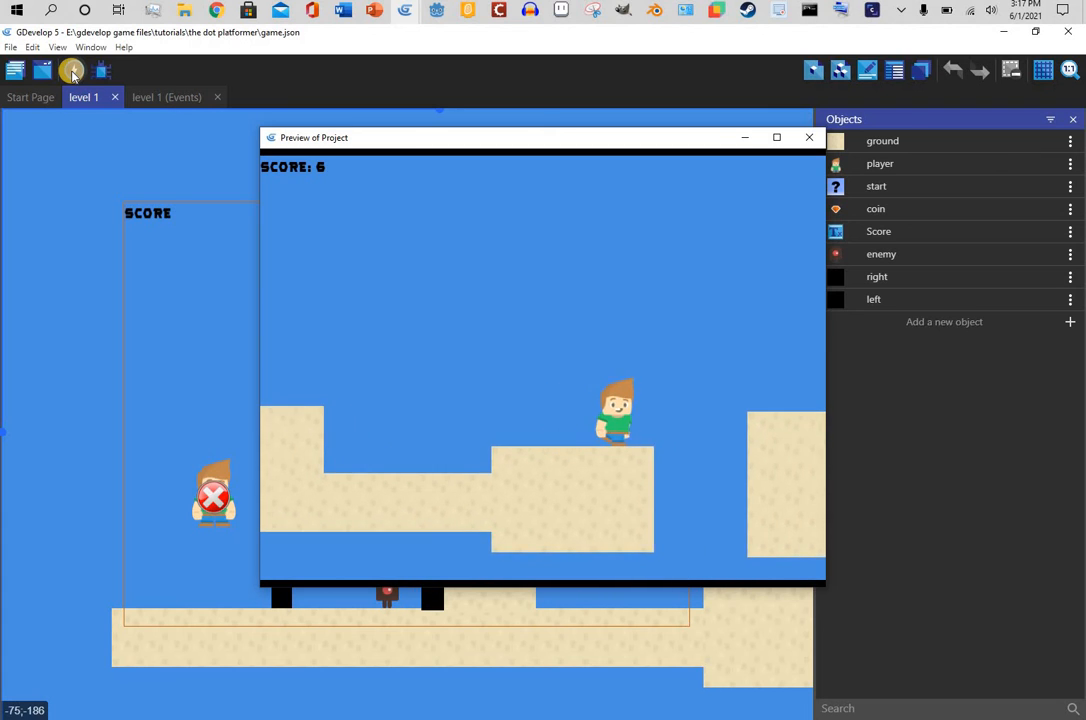
key(space)
key(Right)
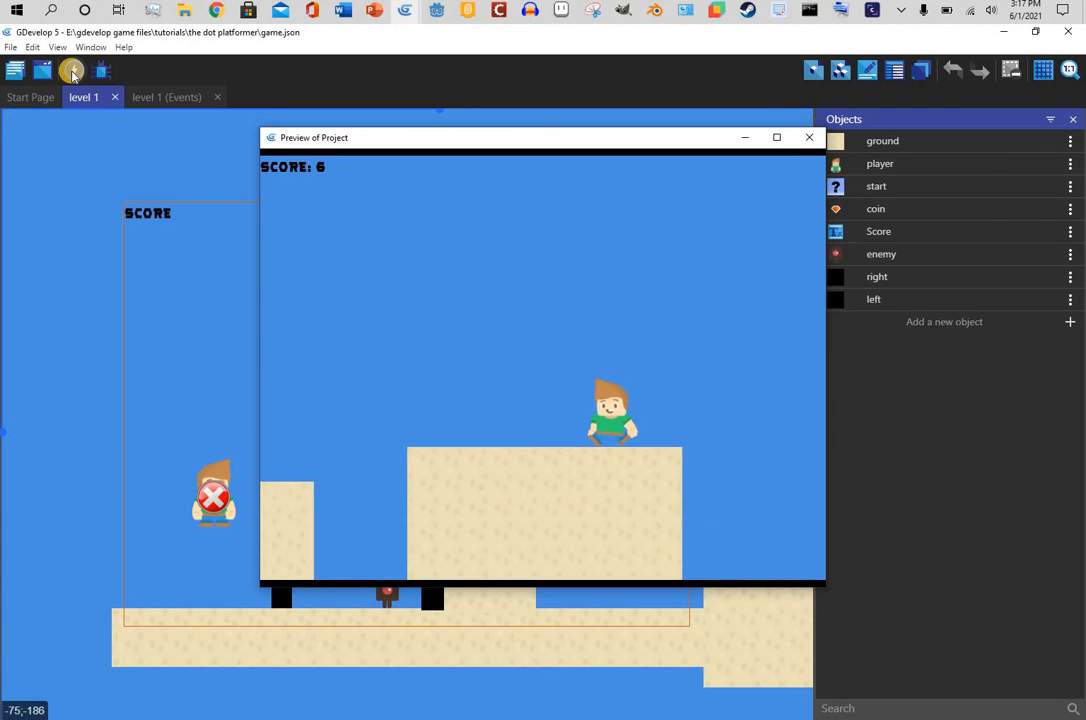
key(Left)
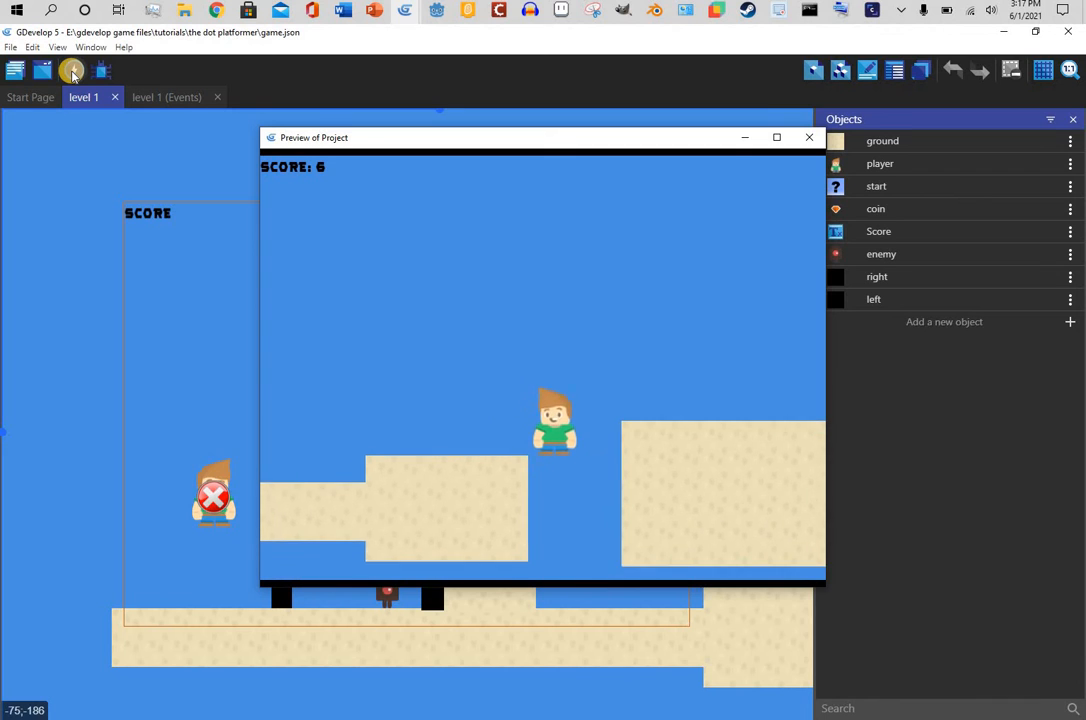
key(Right)
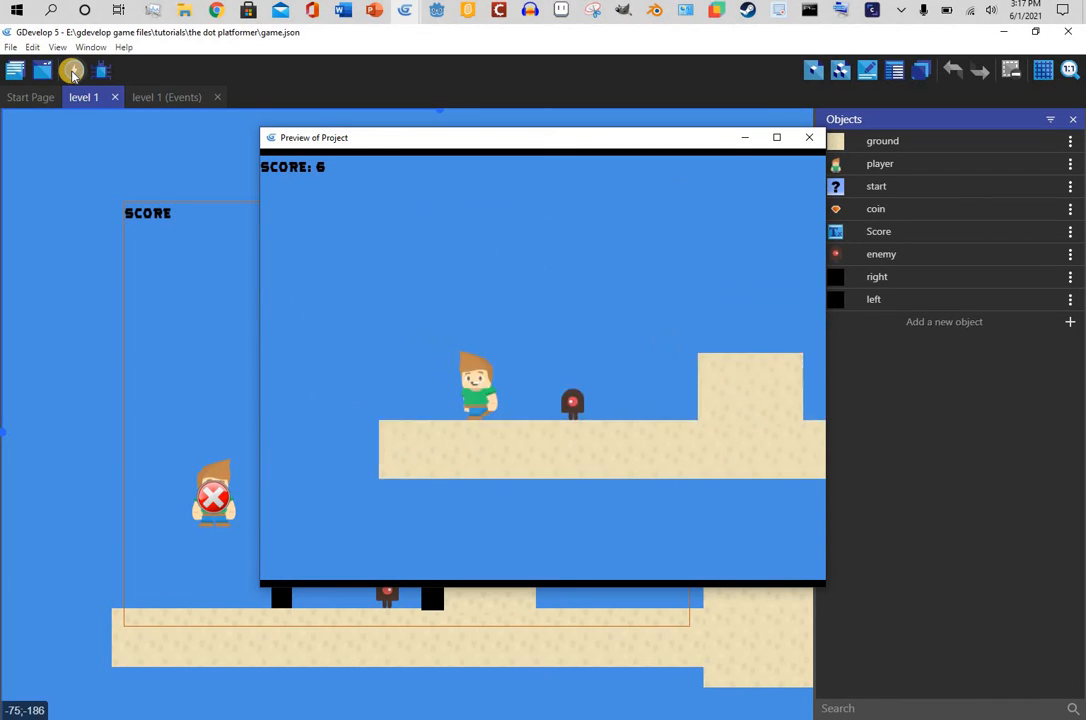
key(Left)
key(Right)
key(Left)
key(Right)
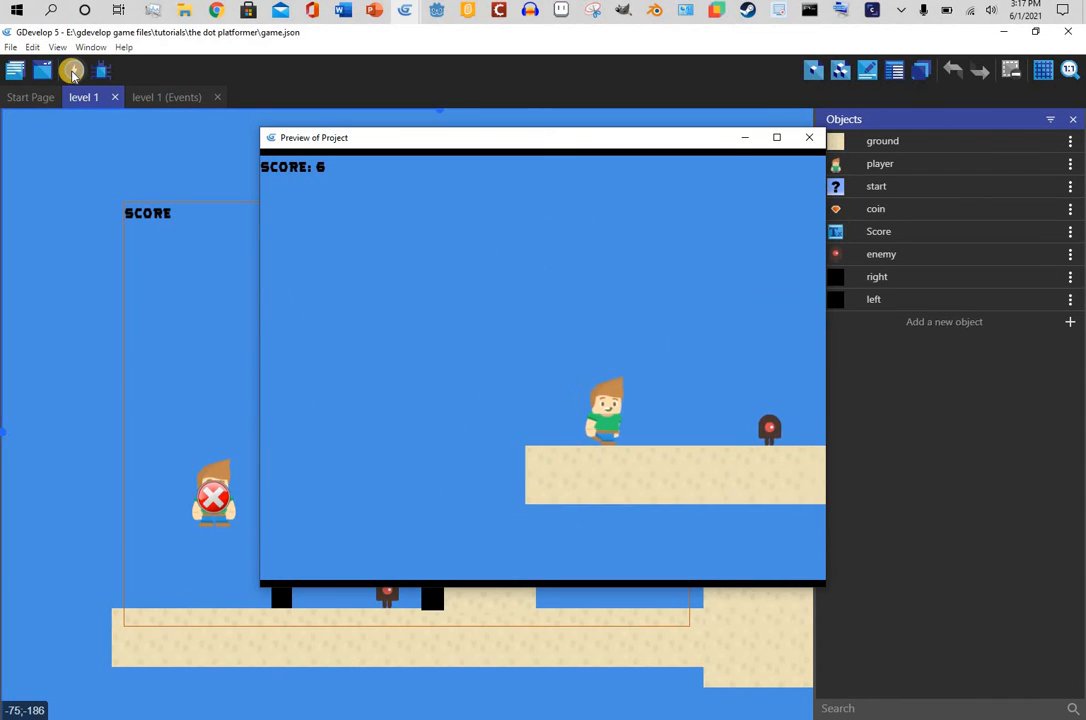
key(space)
key(Left)
key(Right)
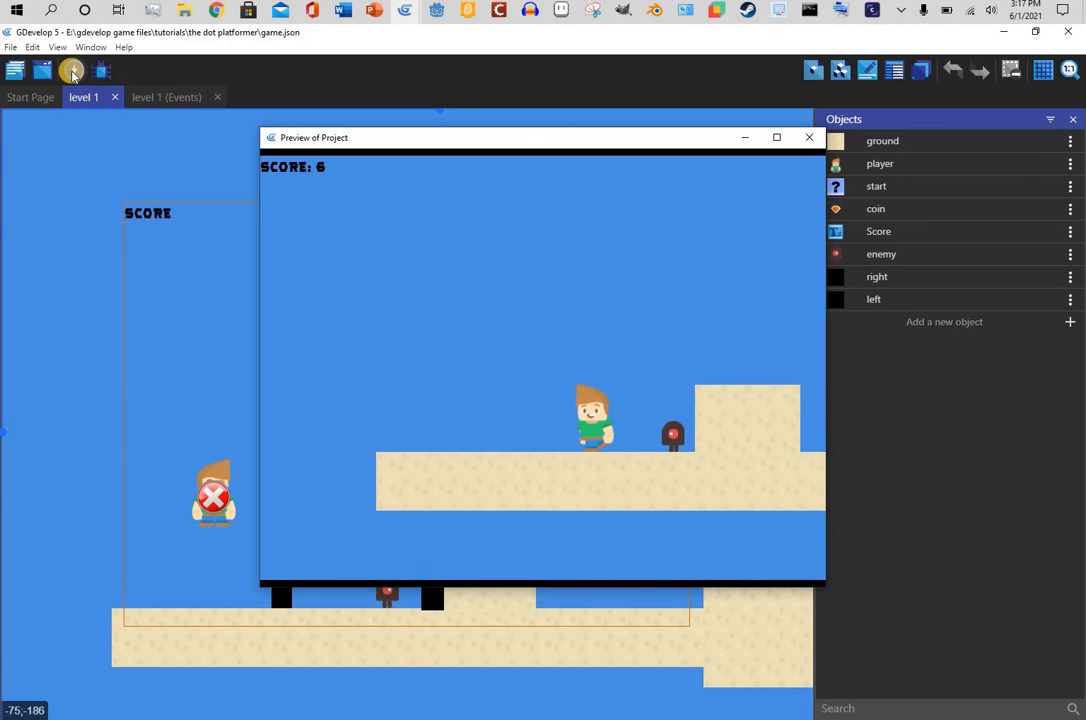
key(Left)
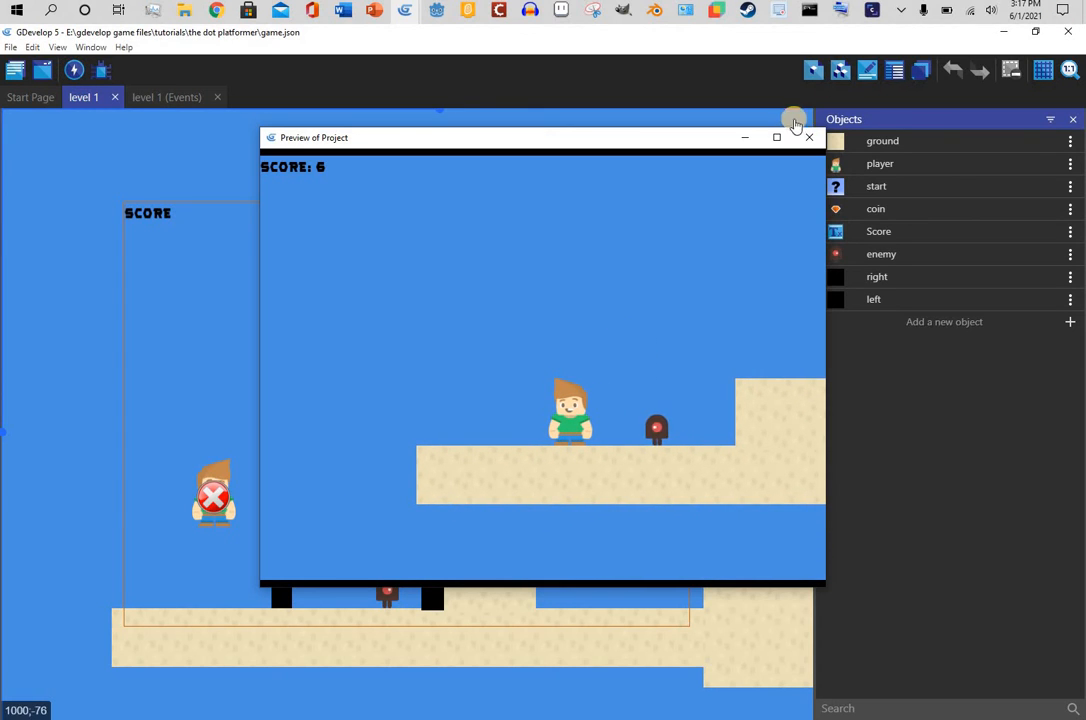
key(Left)
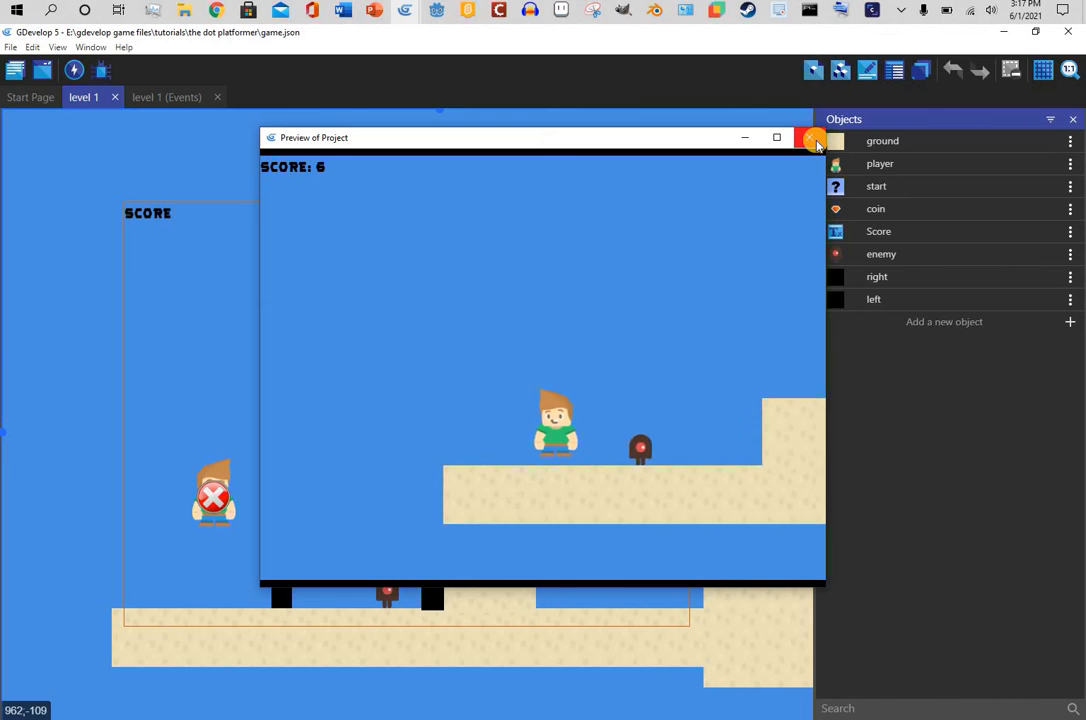
click(816, 138)
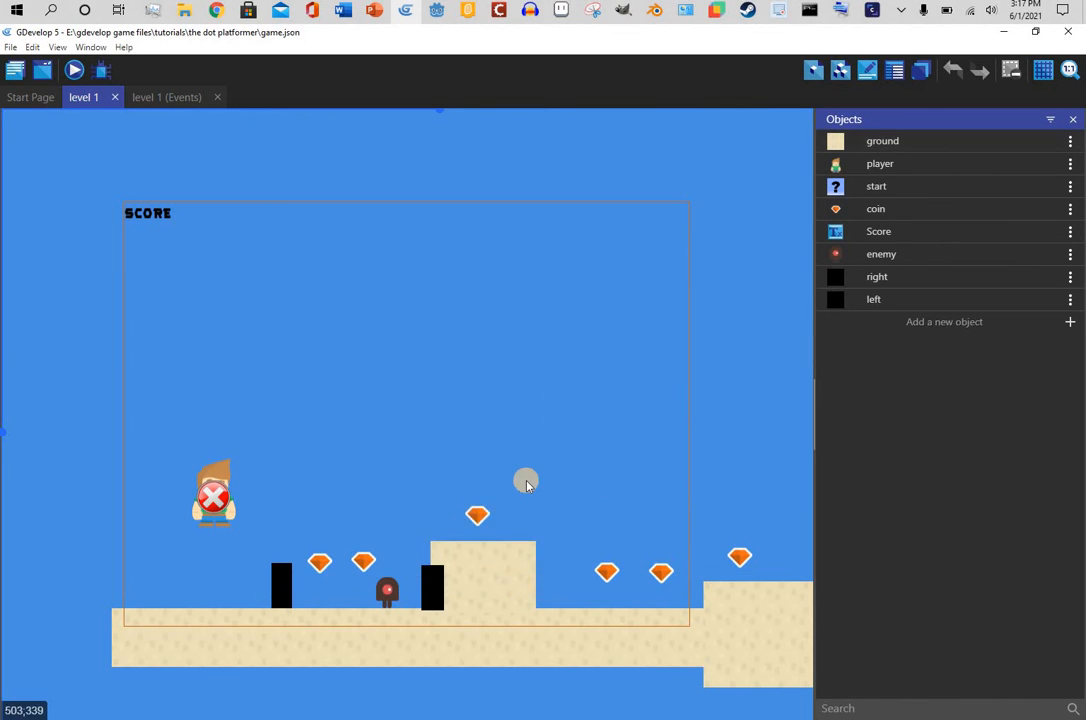
- Add an event group named "enemy death" at the end of the level 1 events
click(166, 97)
scroll(684, 524, down, 3)
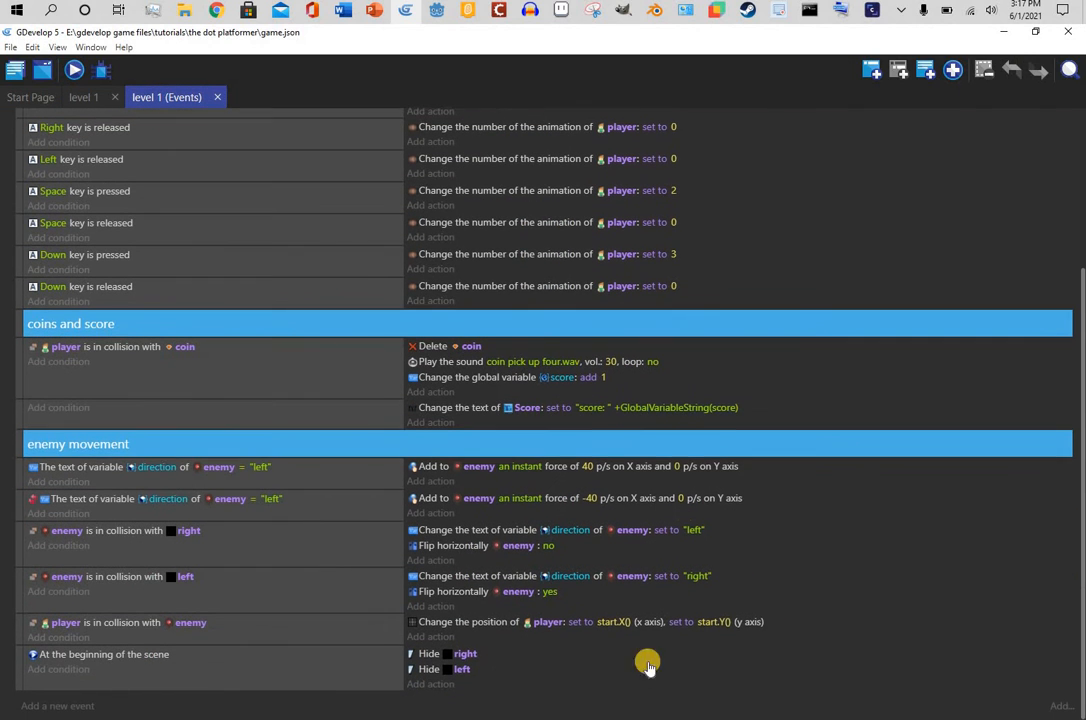
click(952, 70)
click(948, 148)
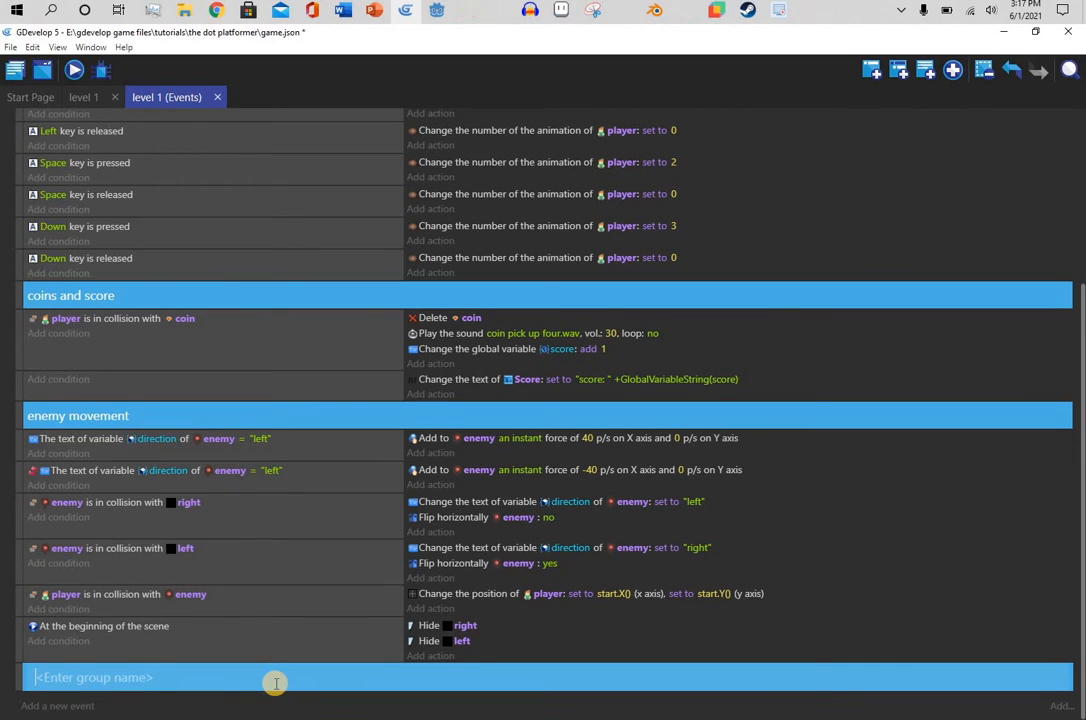
text(enemy)
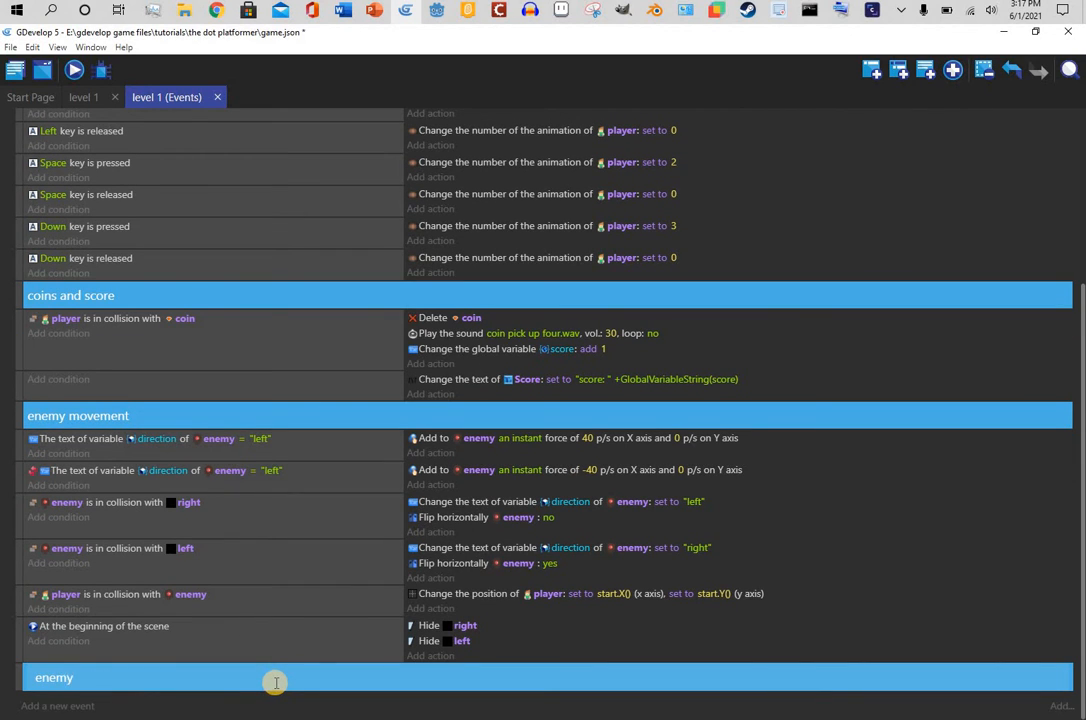
text( death)
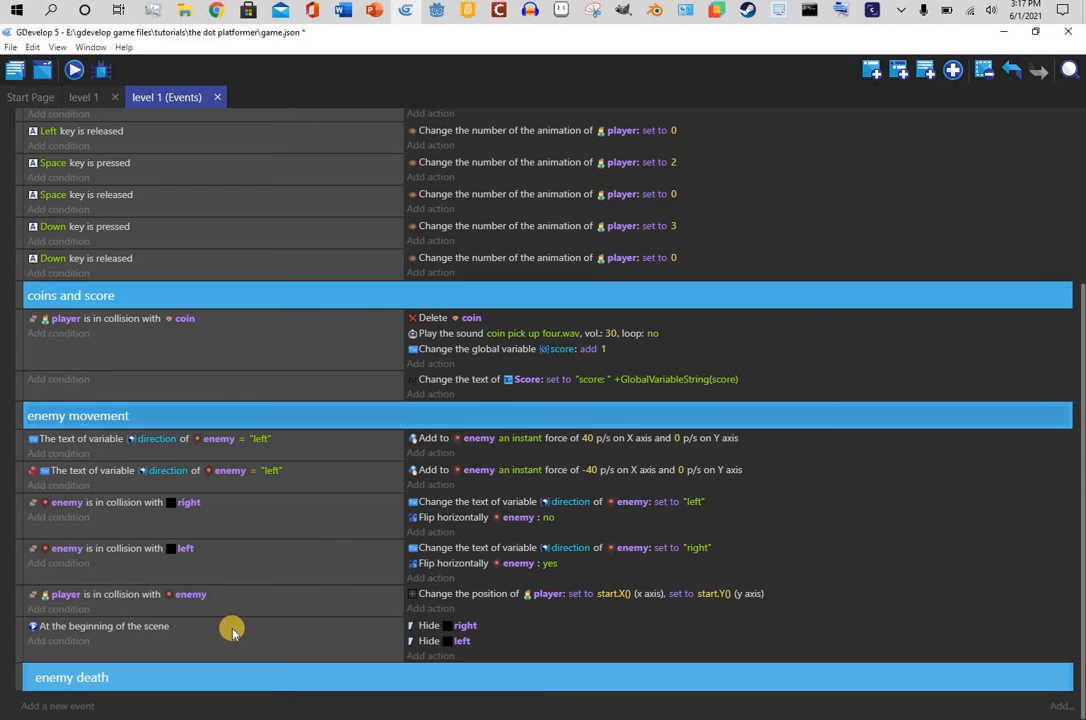
- Add a new event under the enemy death group with the condition that the player is falling
click(77, 706)
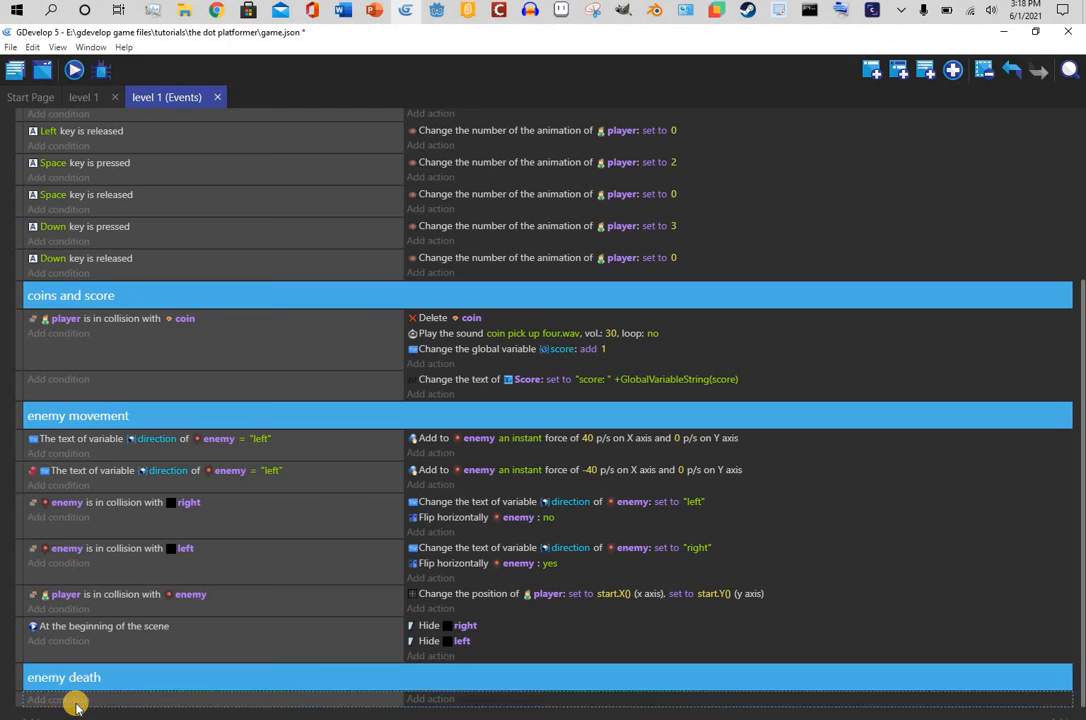
click(76, 701)
click(100, 313)
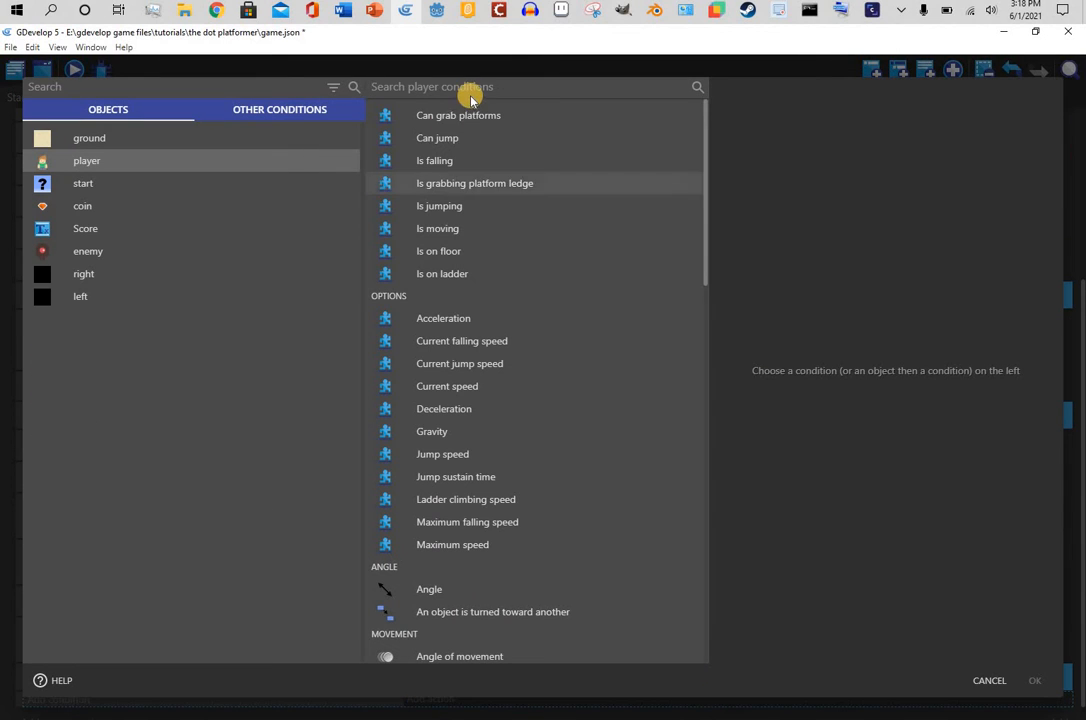
click(472, 160)
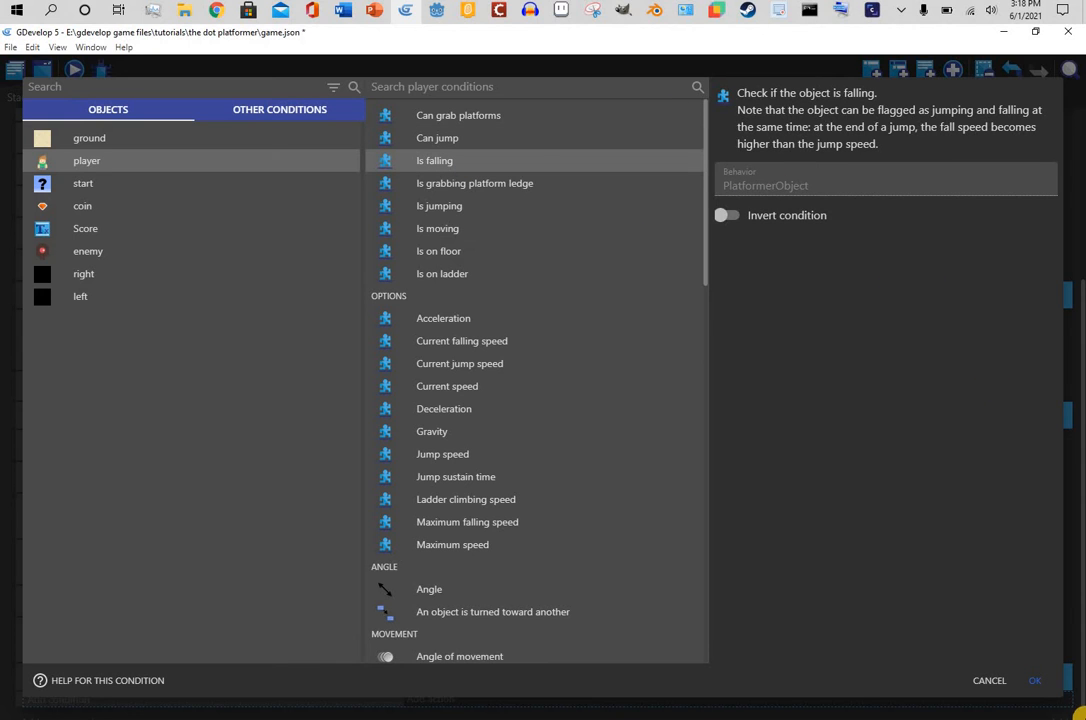
click(1052, 684)
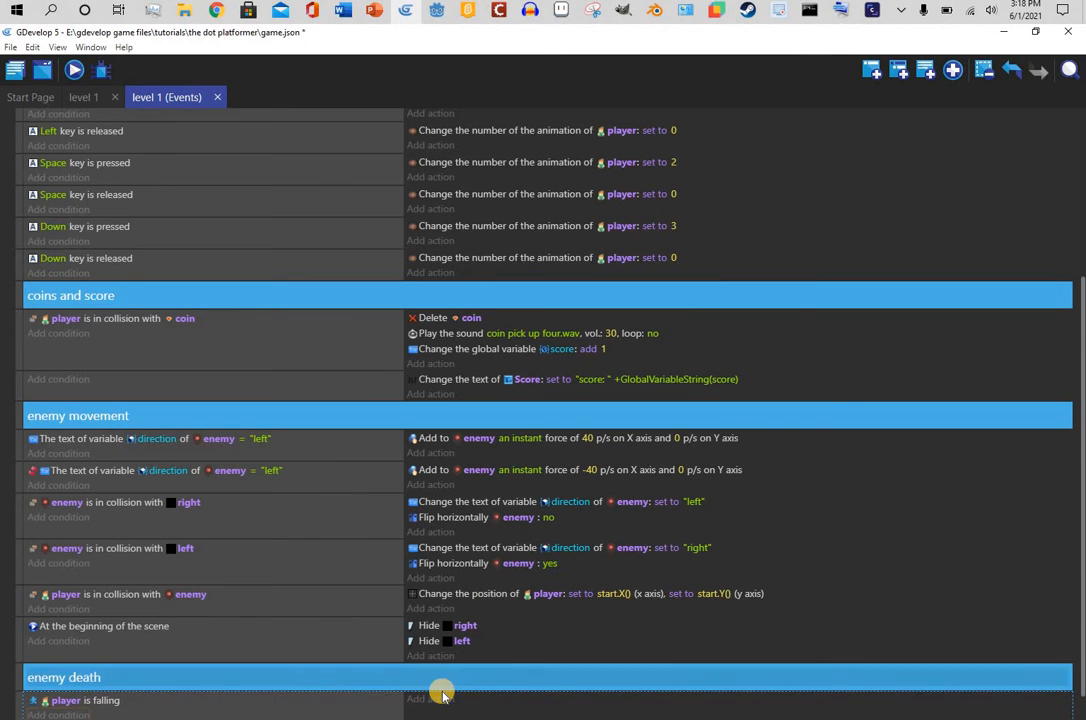
- Add a second condition to the enemy death event testing the player's collision with enemy
click(52, 686)
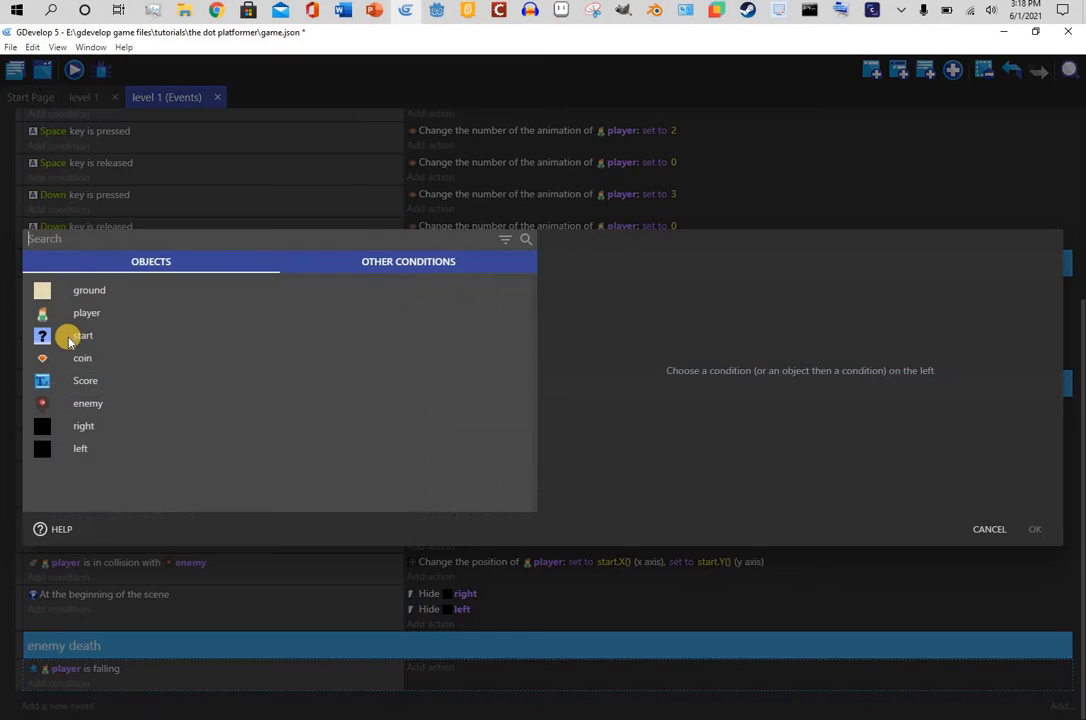
click(275, 302)
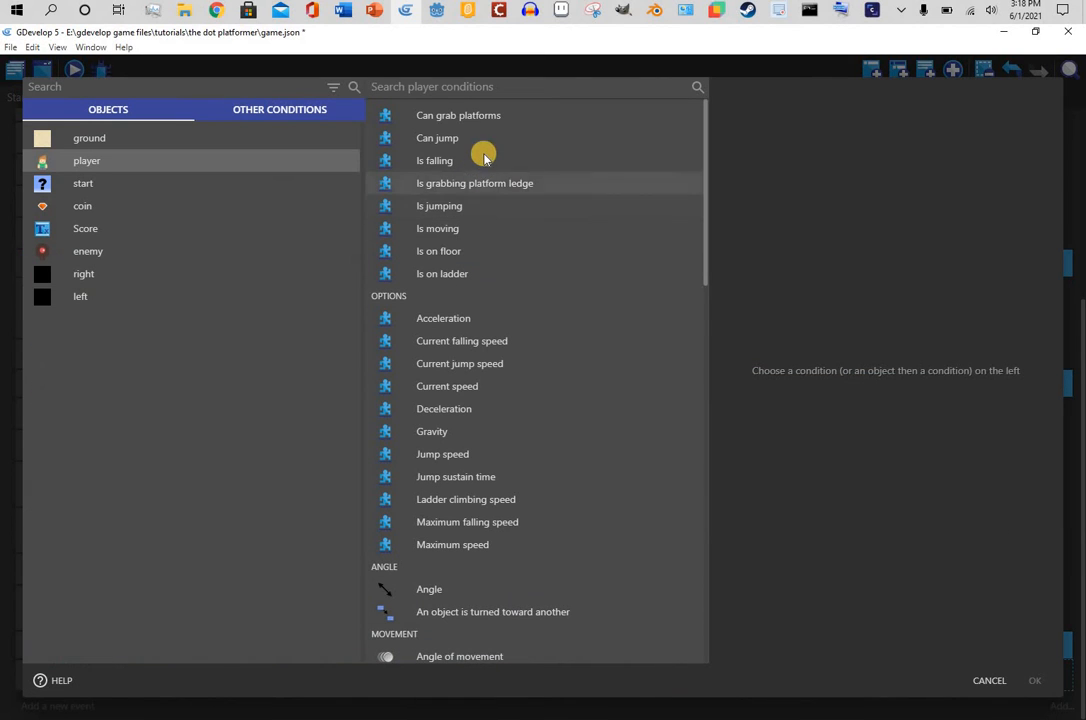
scroll(480, 370, down, 5)
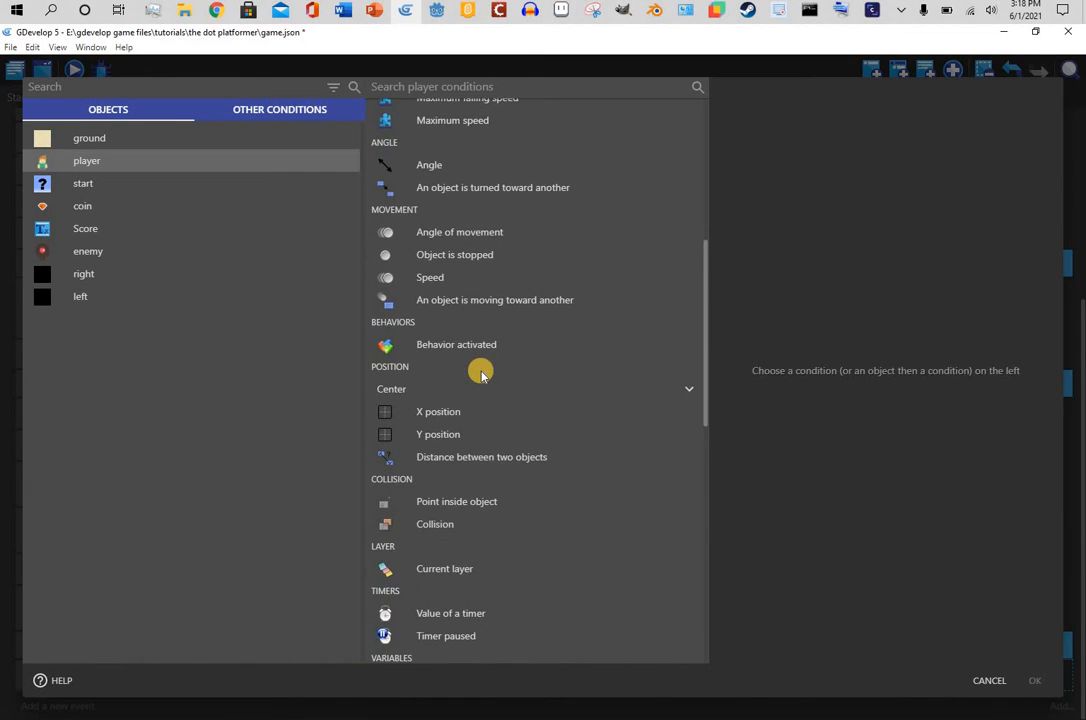
click(434, 453)
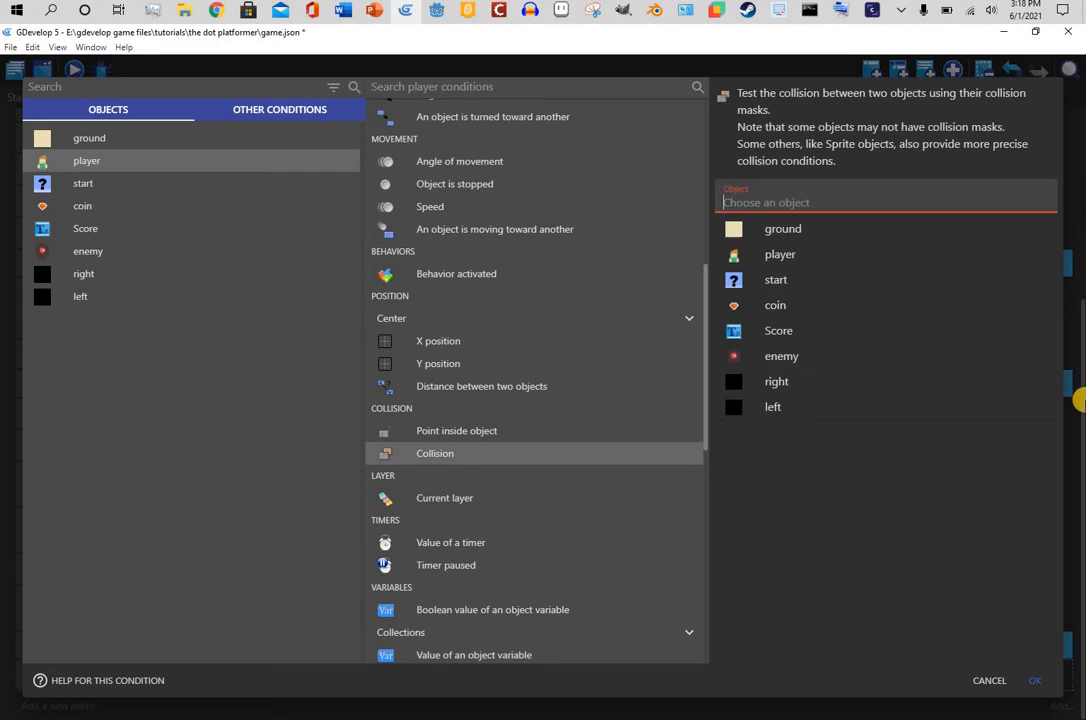
click(775, 356)
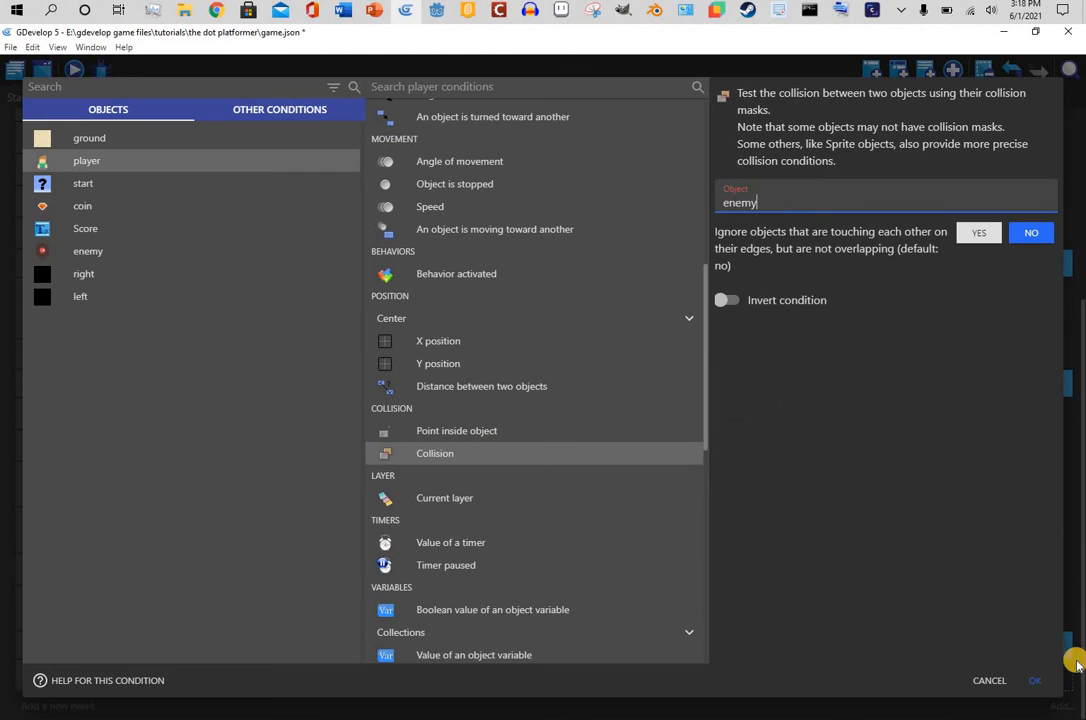
click(1030, 681)
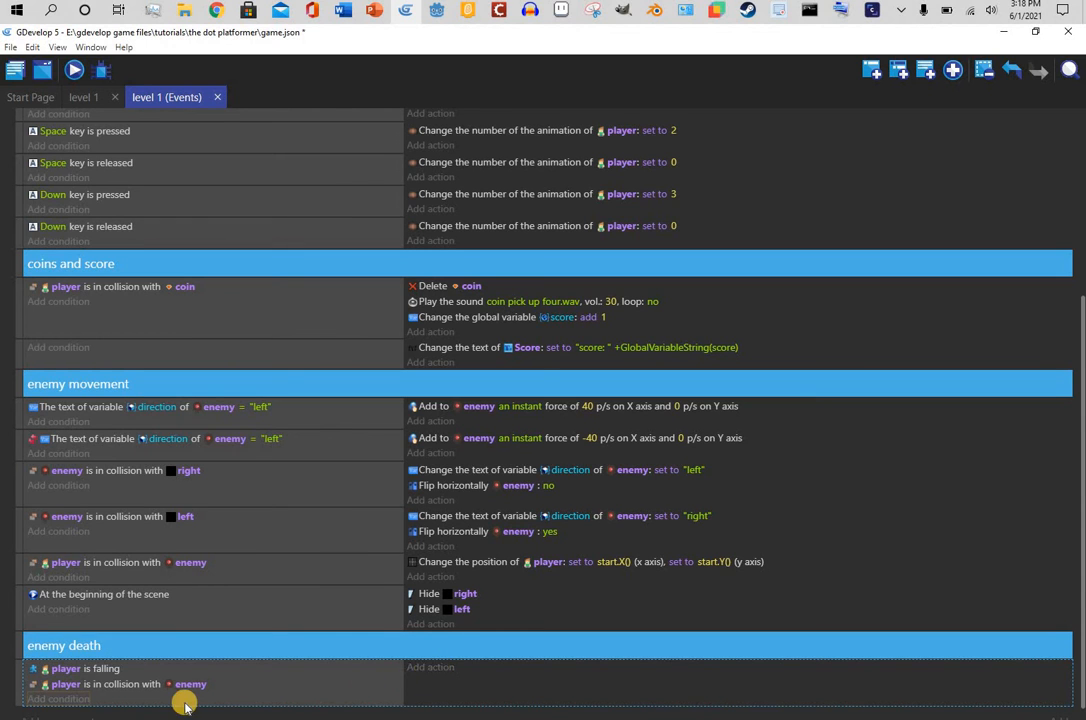
- Add an action to the enemy death event that deletes the enemy object
click(430, 669)
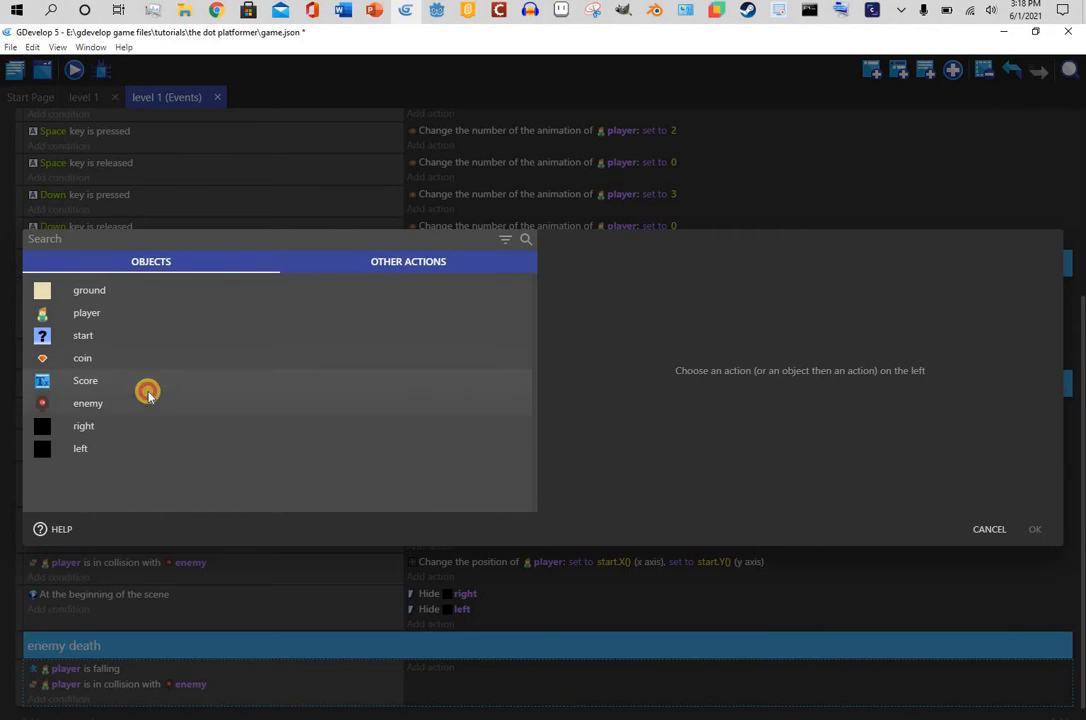
click(147, 400)
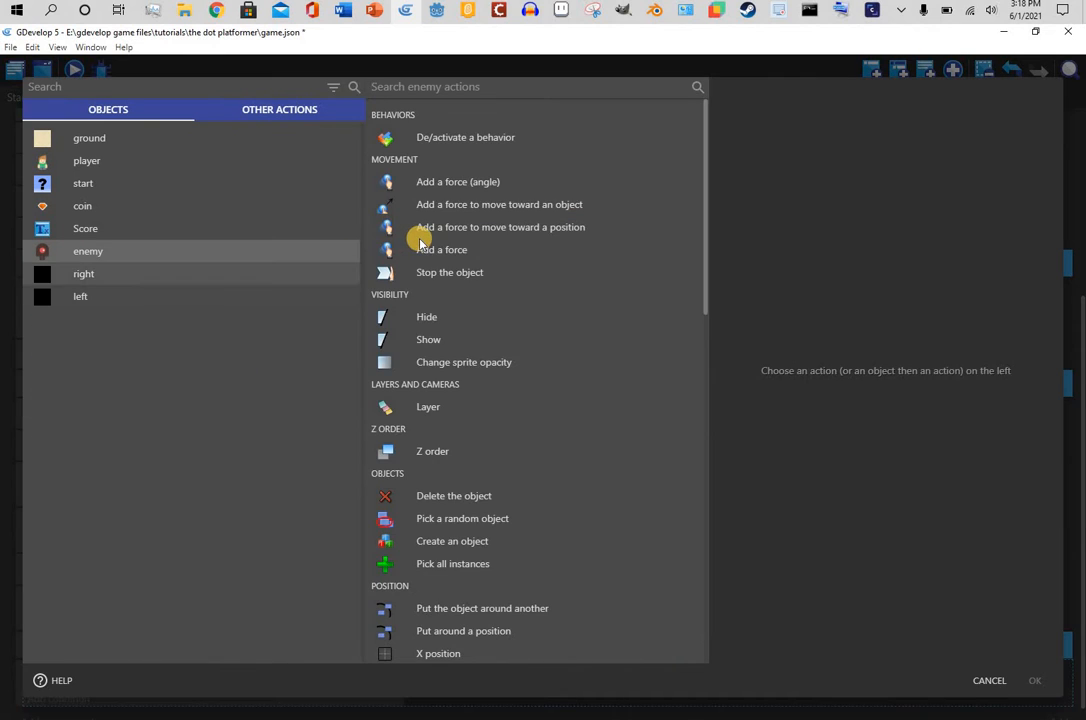
scroll(533, 311, down, 3)
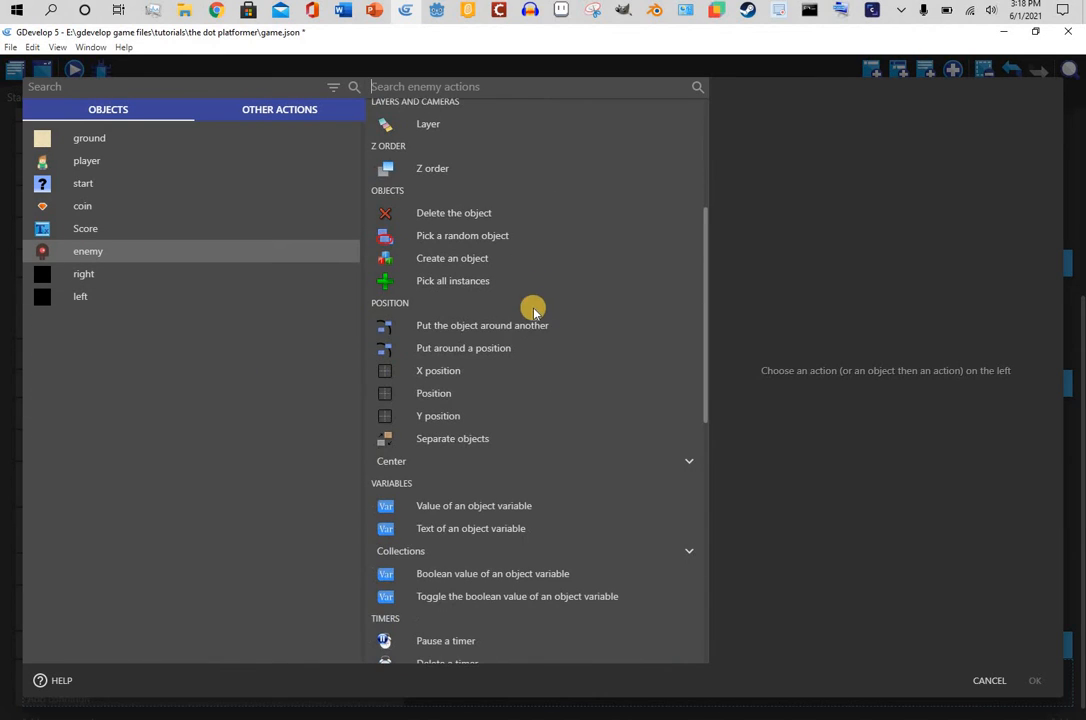
click(499, 213)
click(1035, 681)
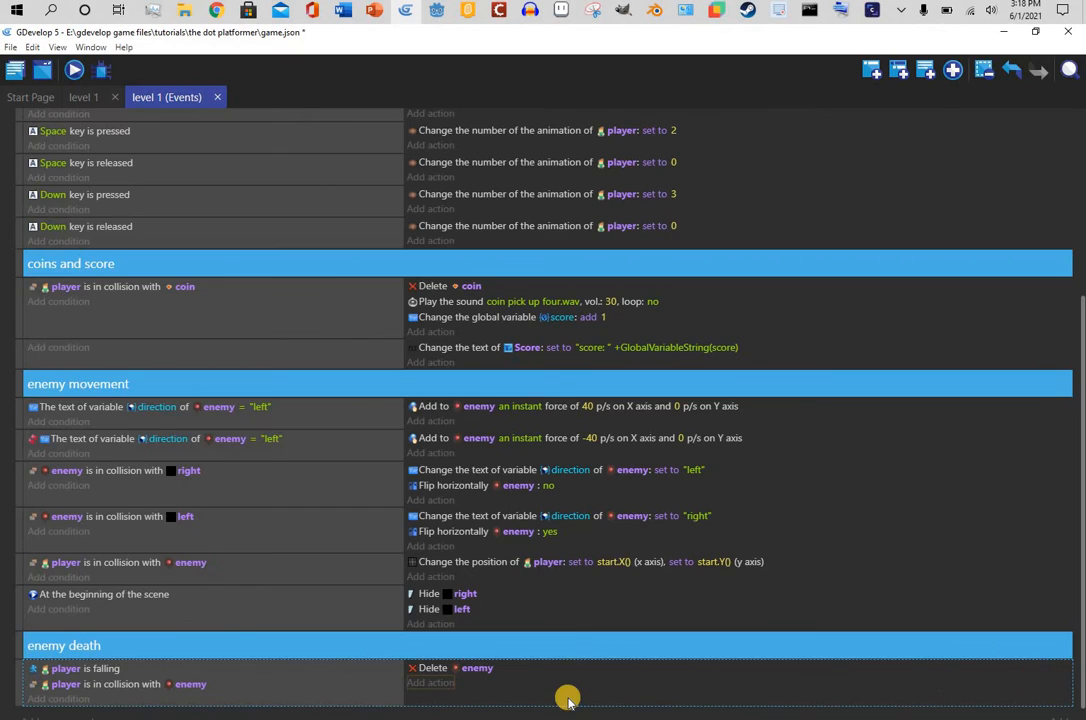
- Preview the level and jump the player around the enemy to test the enemy death event, ending by closing the preview
scroll(364, 557, down, 1)
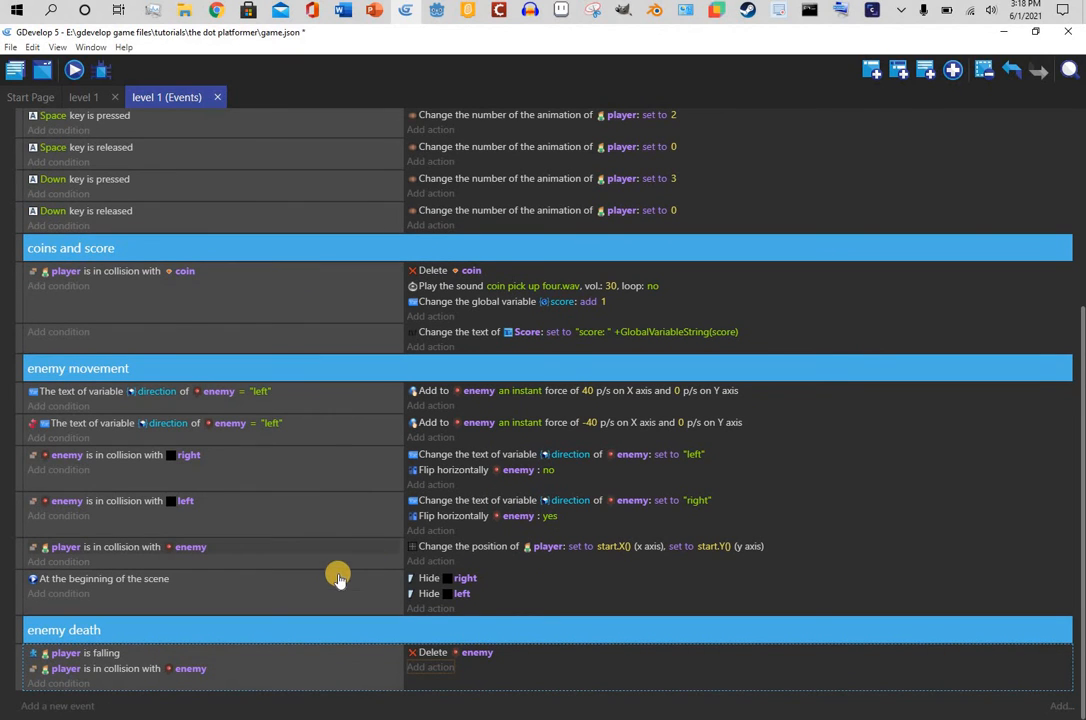
click(72, 72)
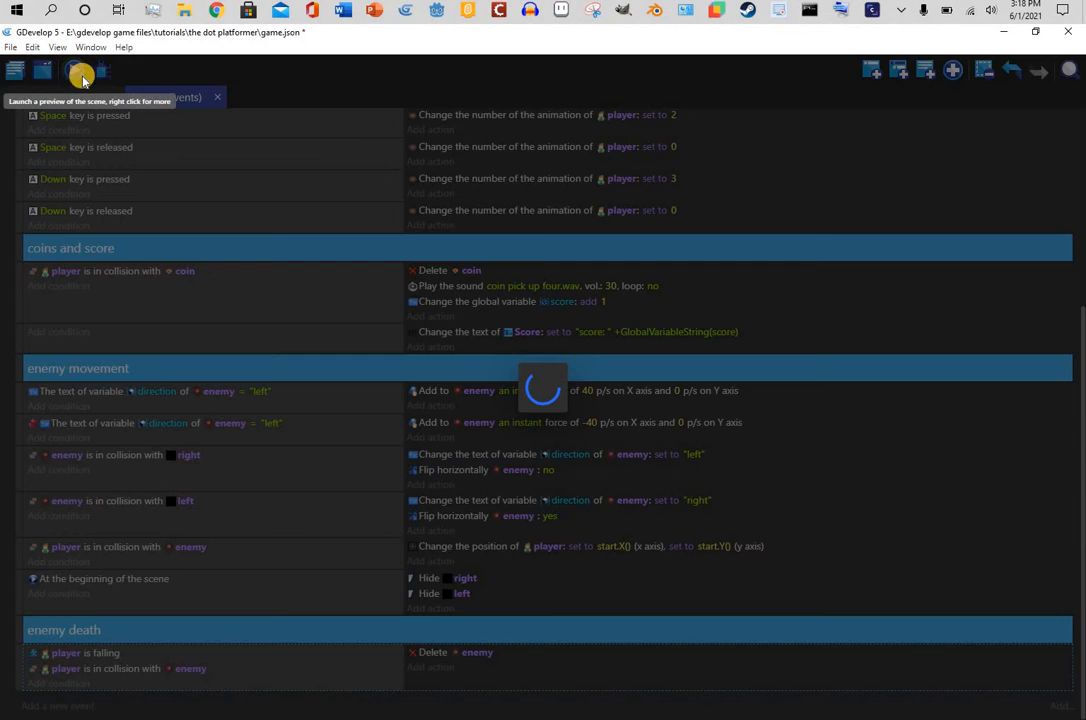
key(Right)
key(space)
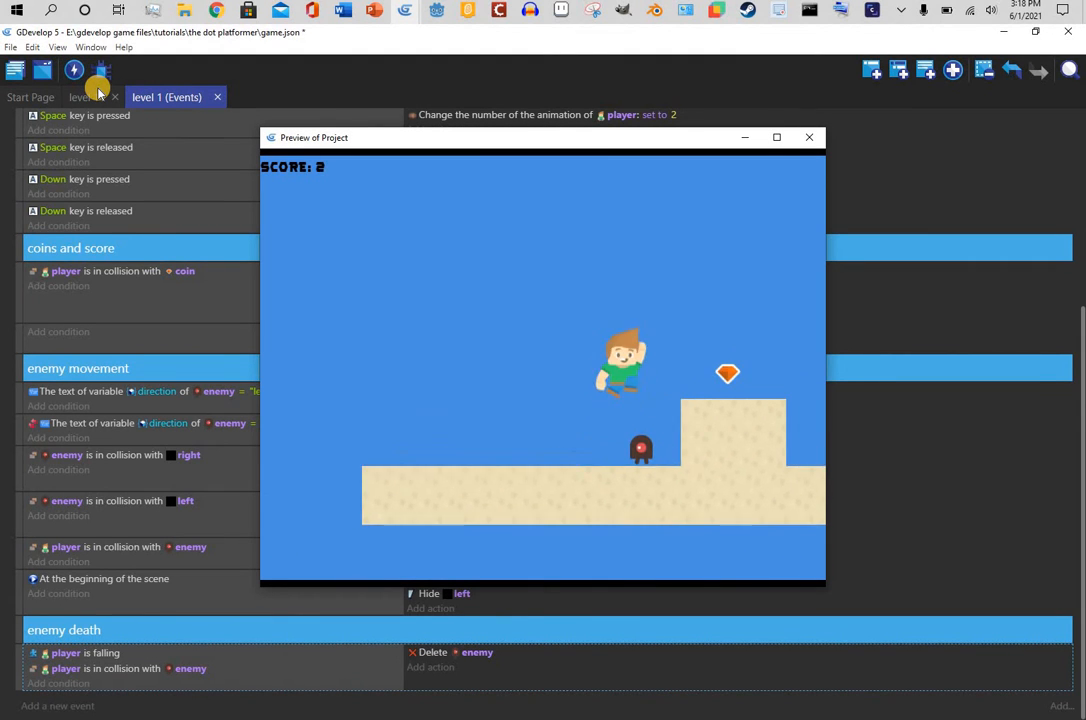
key(Left)
key(Right)
key(space)
key(Left)
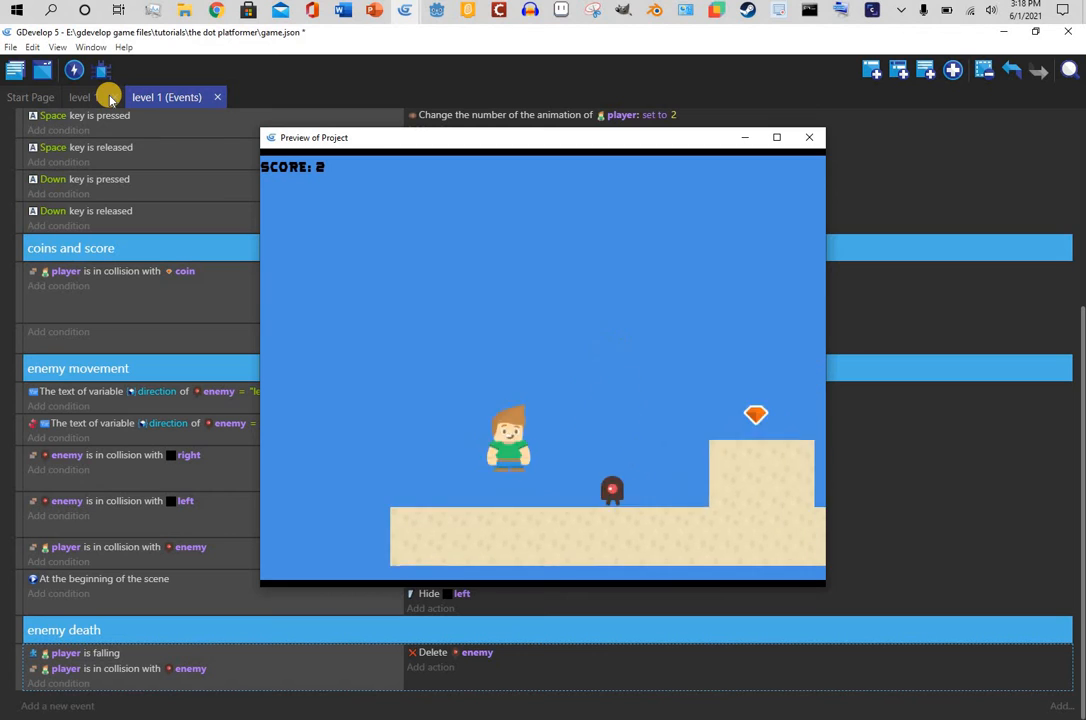
key(Right)
key(space)
key(Left)
key(Right)
key(space)
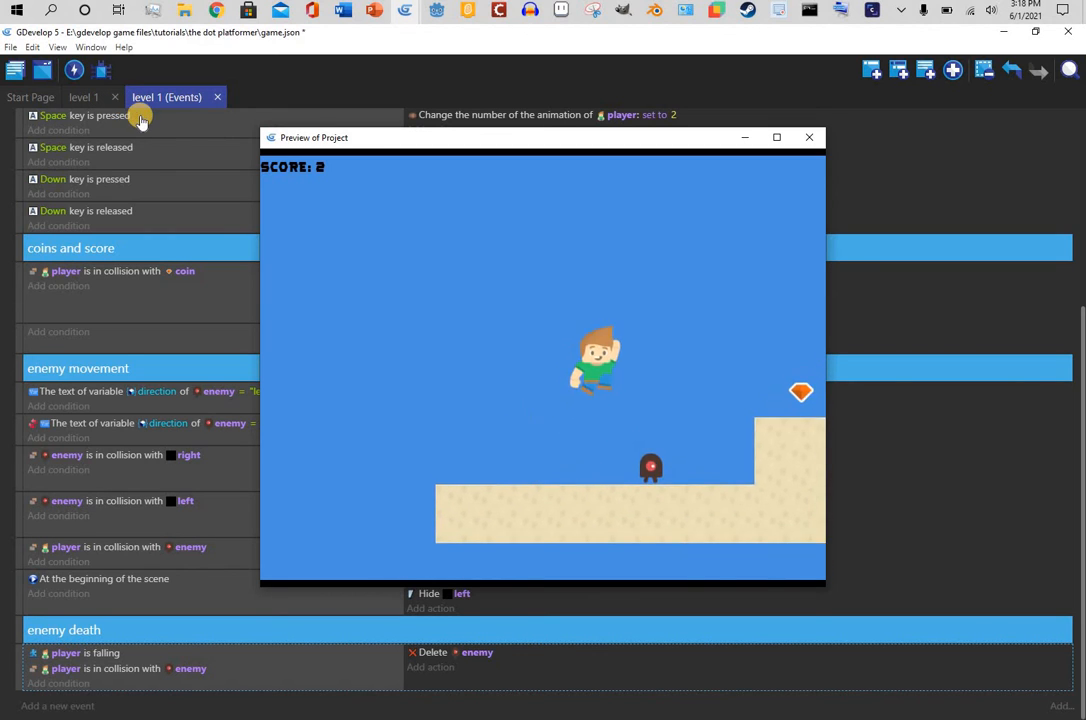
key(Left)
key(Right)
key(space)
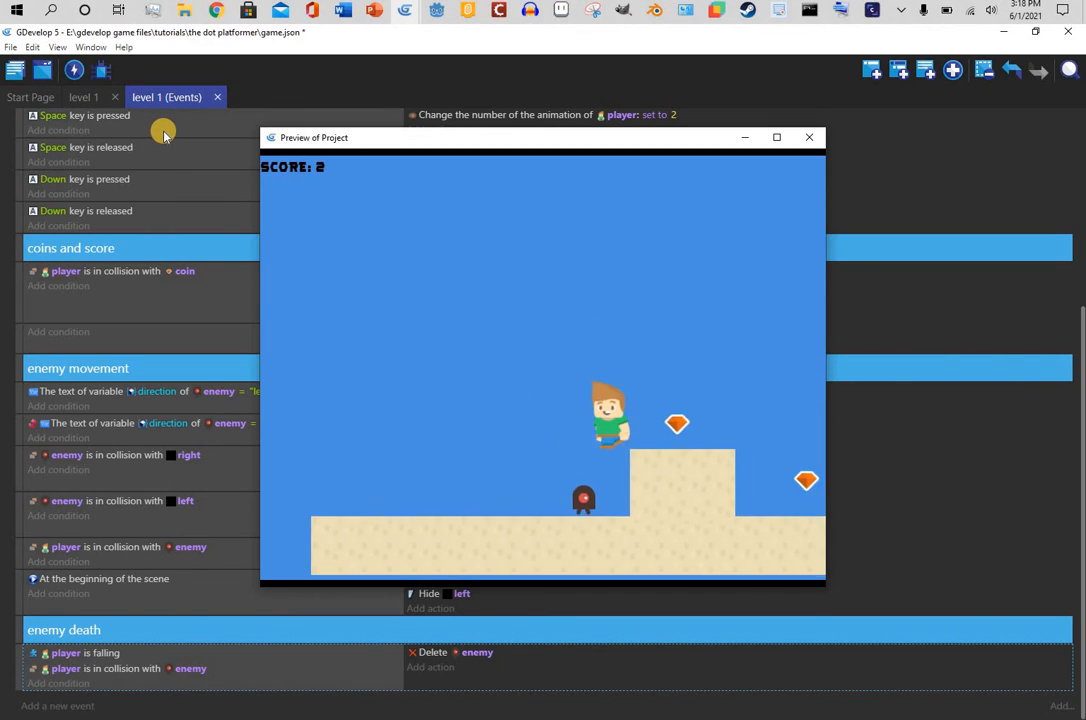
key(Left)
key(space)
key(Right)
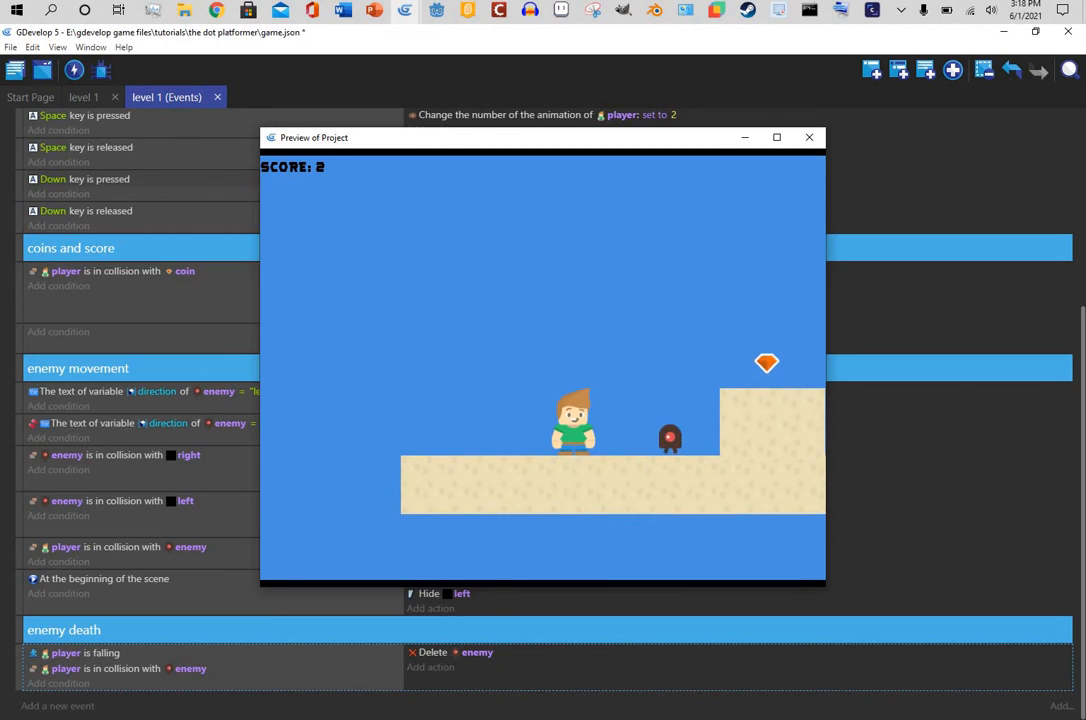
click(810, 138)
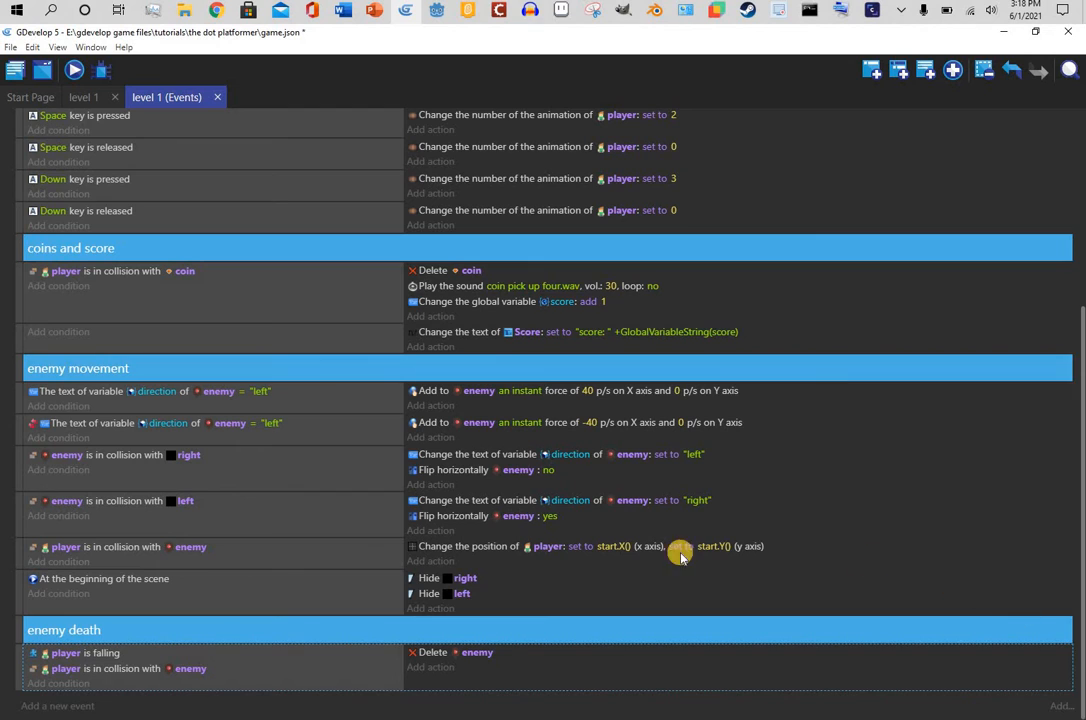
- Add a new event at the end of the enemy death group with the condition that the player is on floor
click(86, 705)
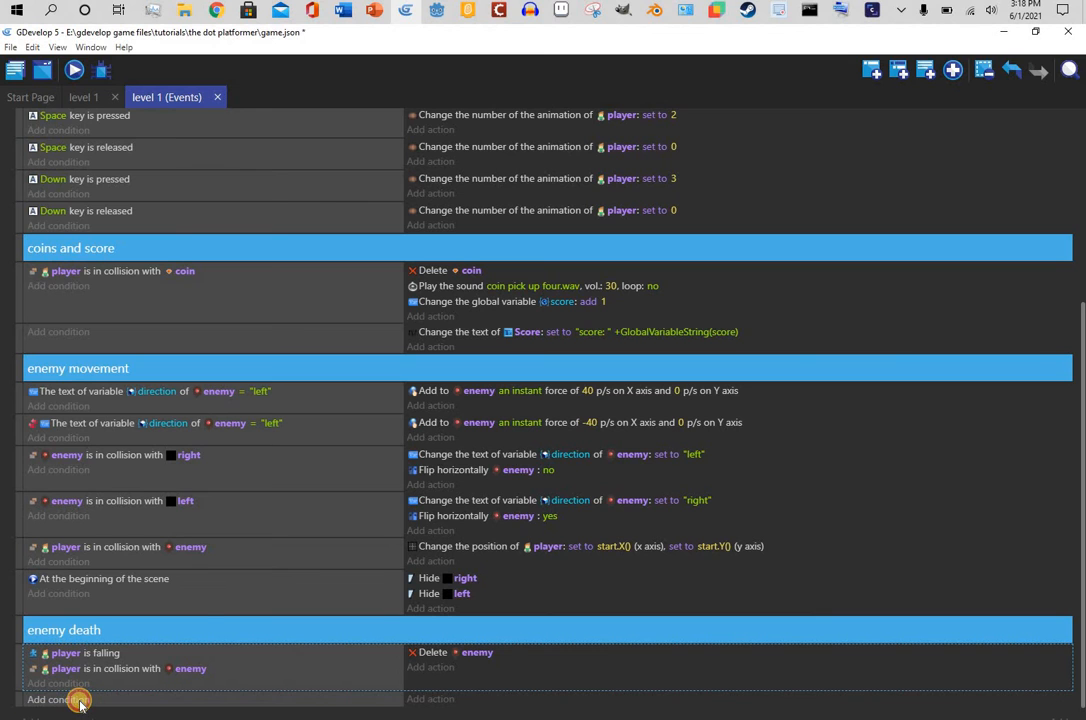
click(79, 702)
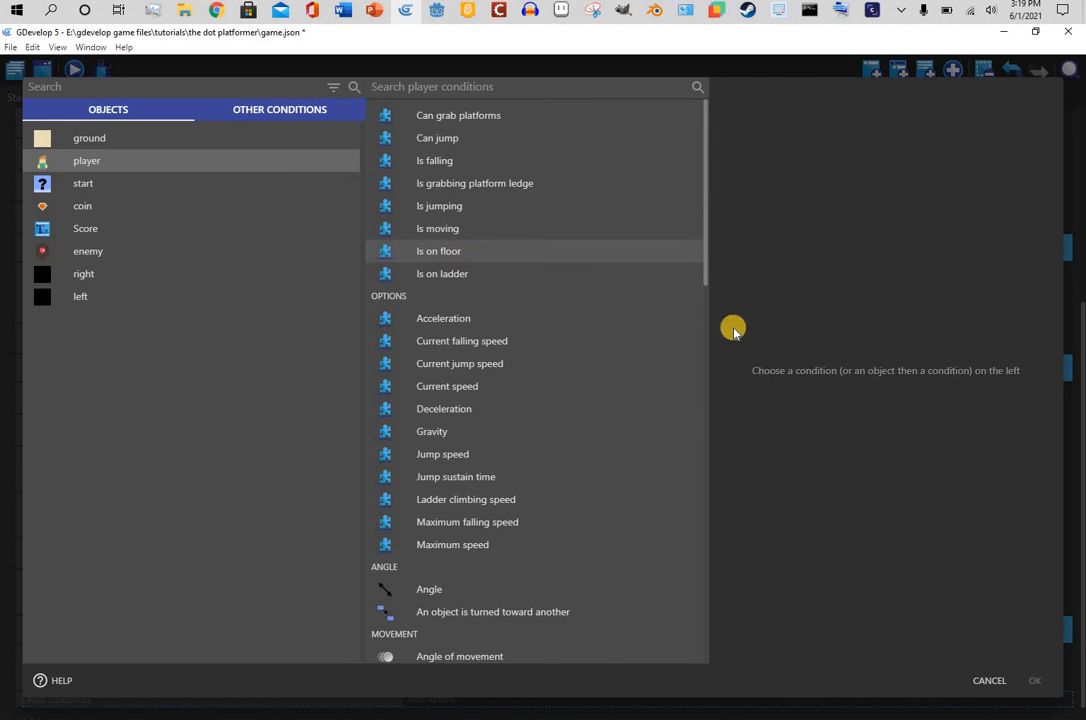
click(1032, 678)
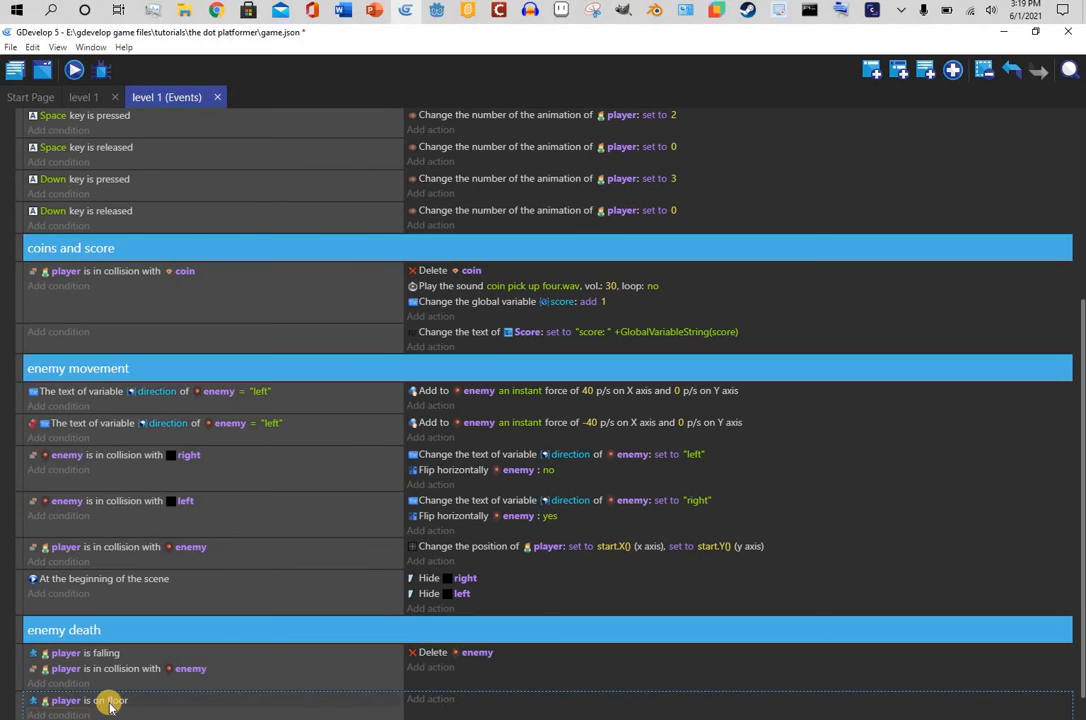
- Copy the action that moves the player to start.X(), start.Y() from the enemy movement group into the player-on-floor event
scroll(322, 635, down, 1)
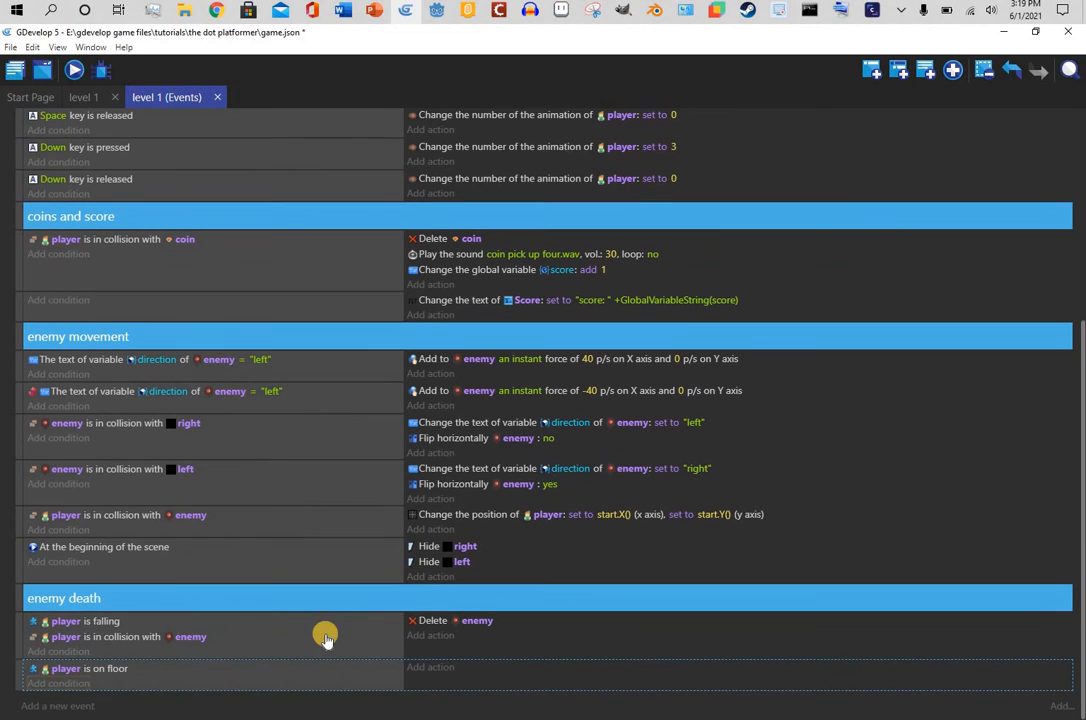
click(458, 517)
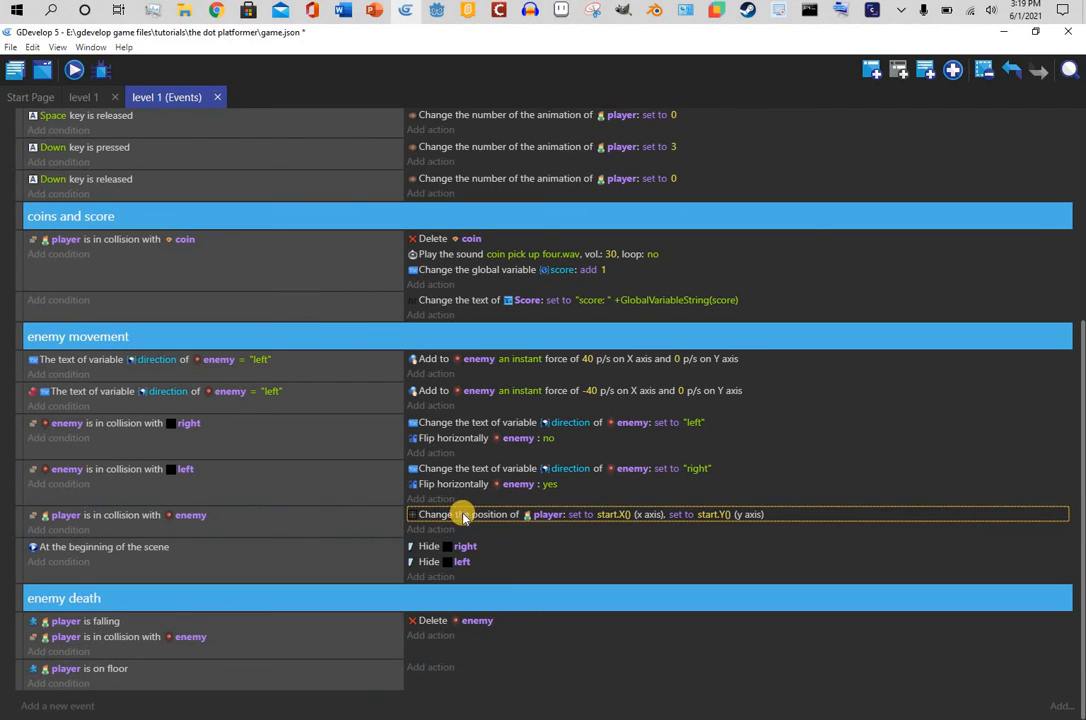
right_click(474, 516)
click(490, 524)
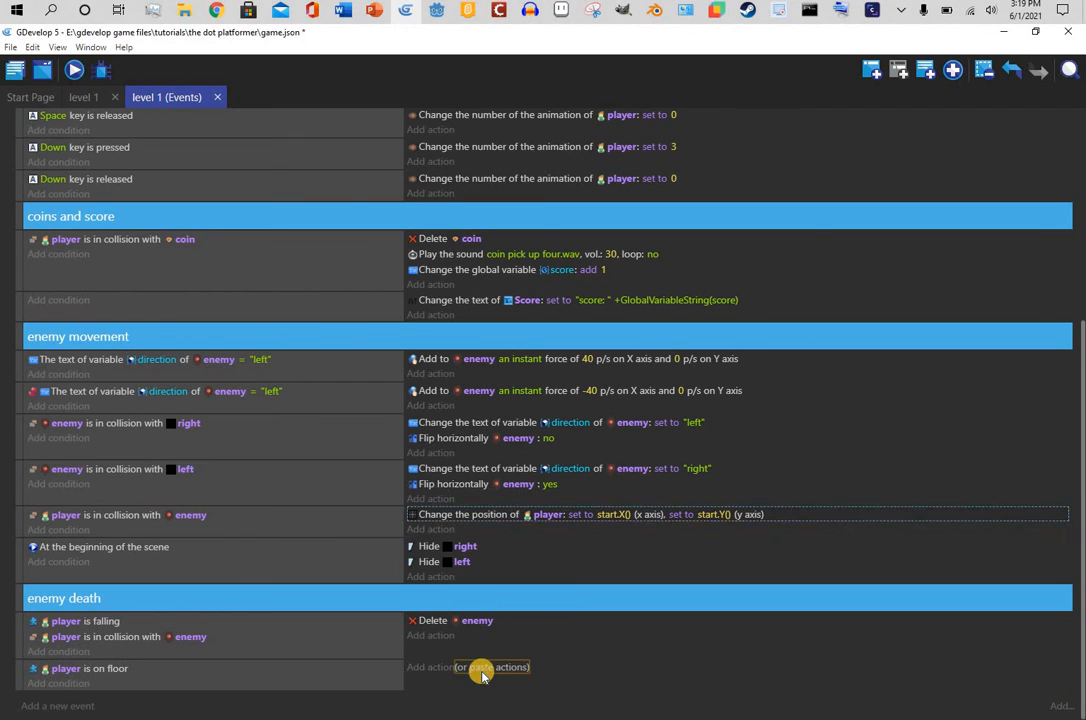
click(482, 670)
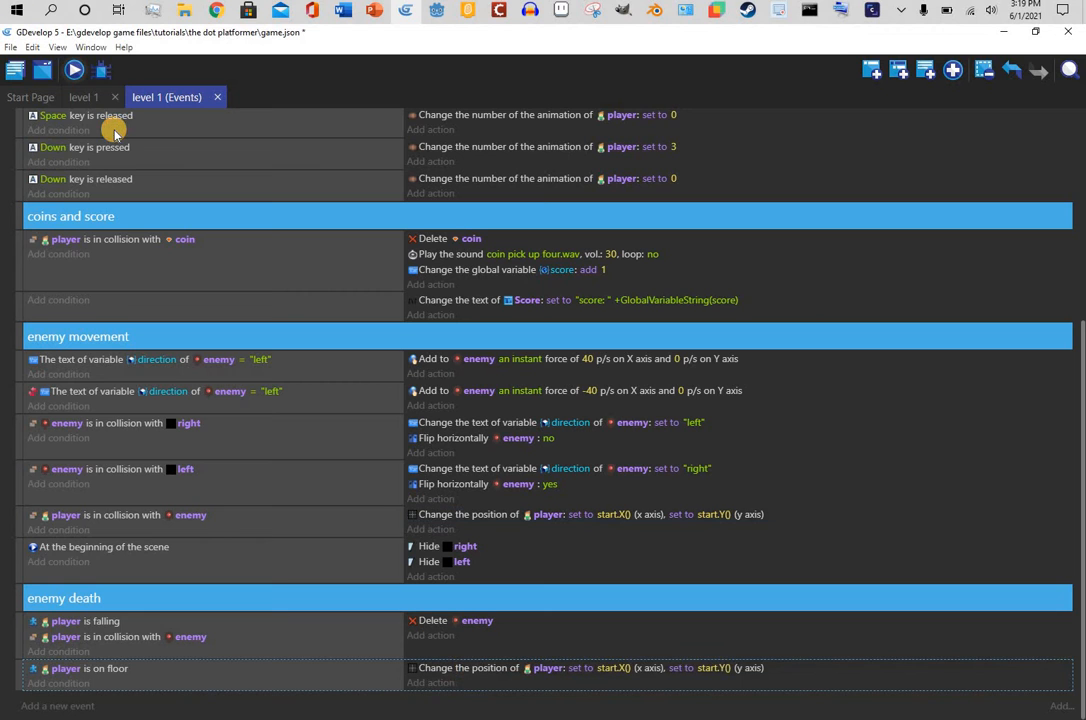
- Preview the level to test the player-on-floor event, ending by closing the preview
key(F5)
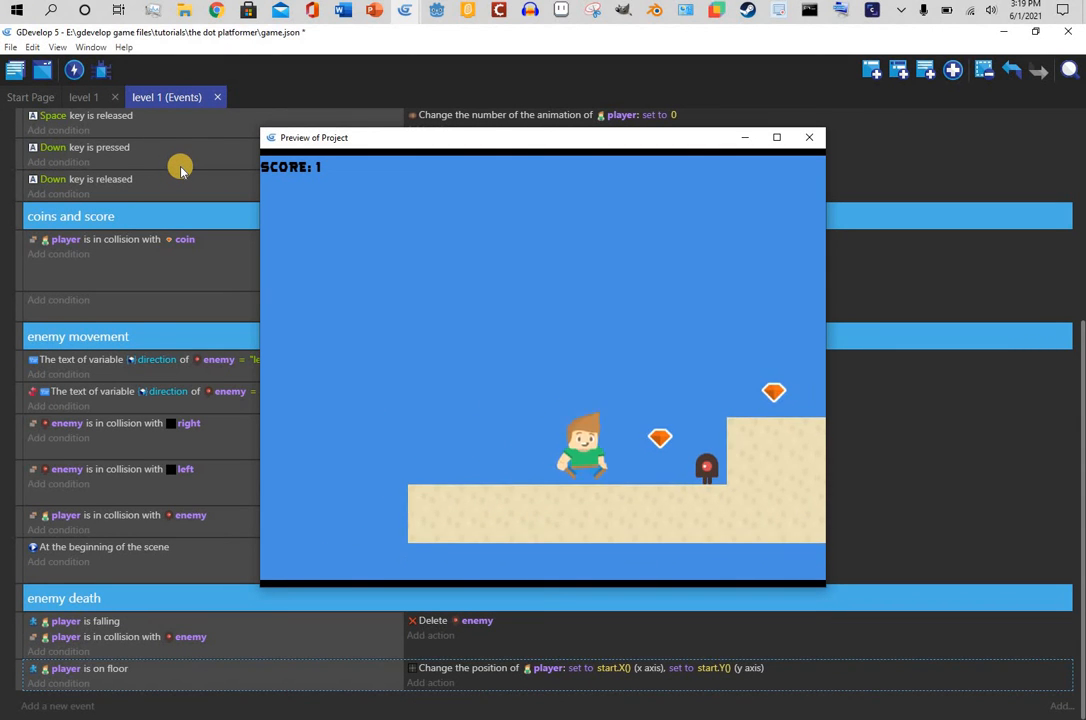
key(Left)
key(space)
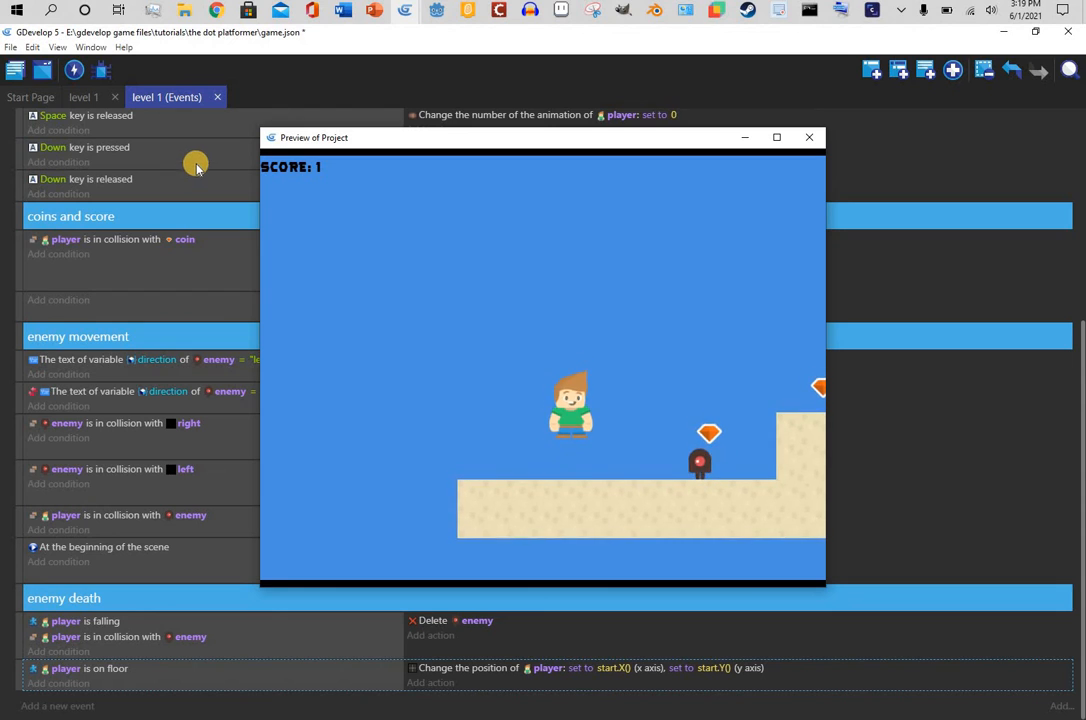
click(809, 137)
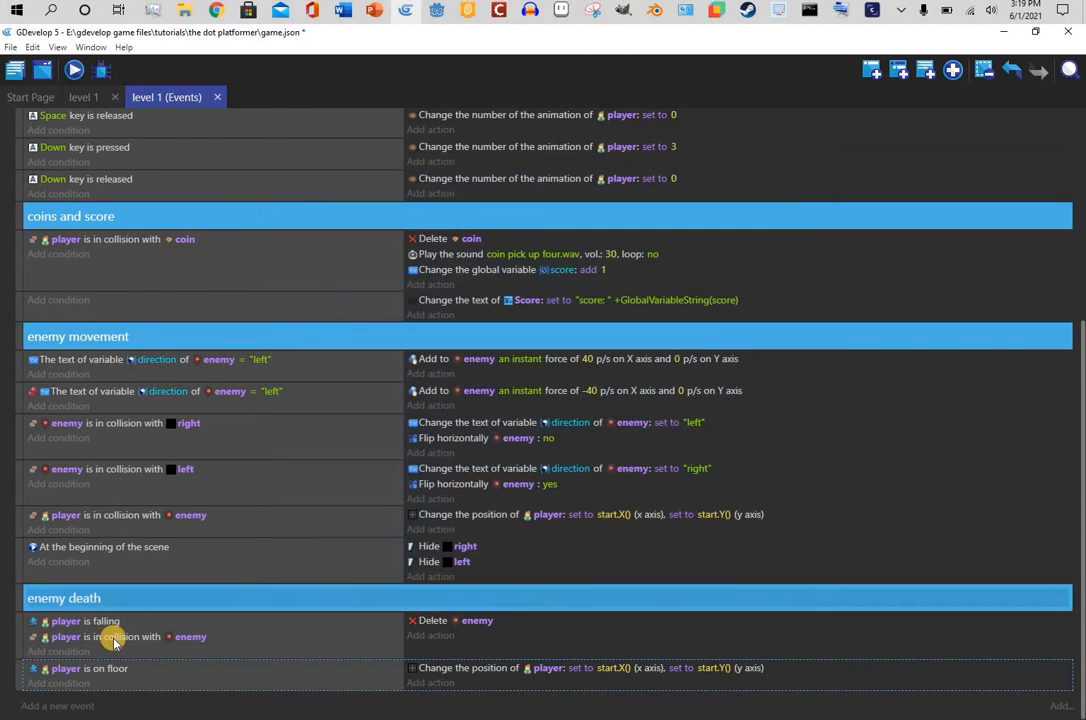
- Copy the player-enemy collision condition from the player-is-falling event into the player-on-floor event
click(80, 636)
right_click(113, 636)
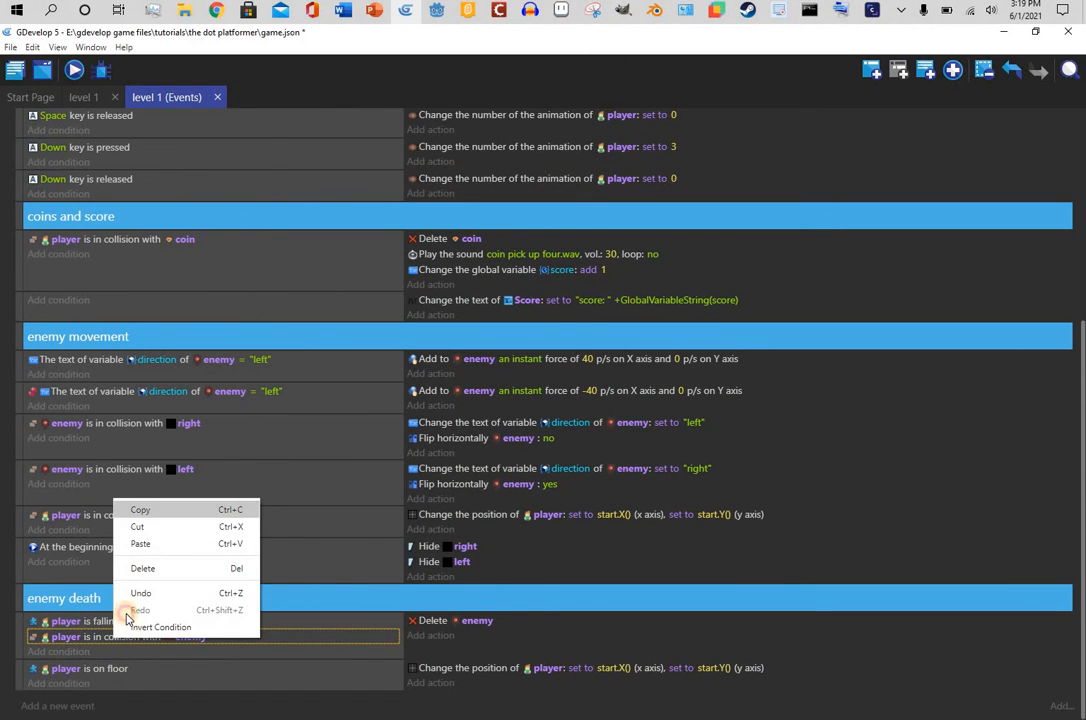
click(50, 672)
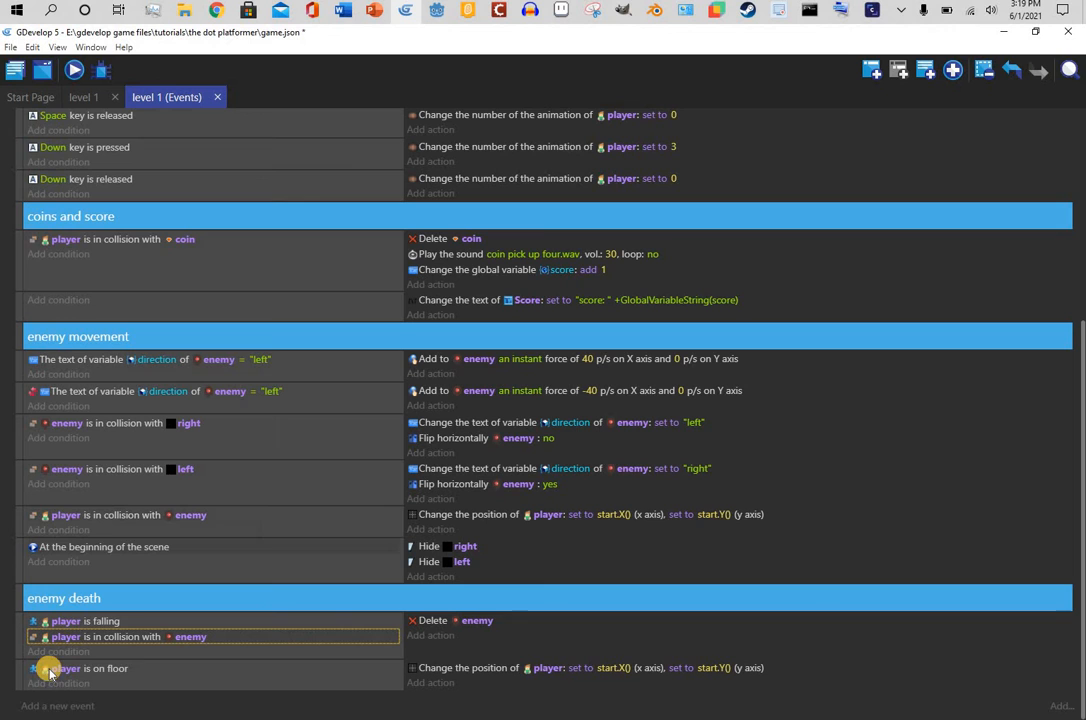
click(117, 683)
- Preview the level again and jump the player at the enemy to test both enemy death events, then close the preview
right_click(69, 70)
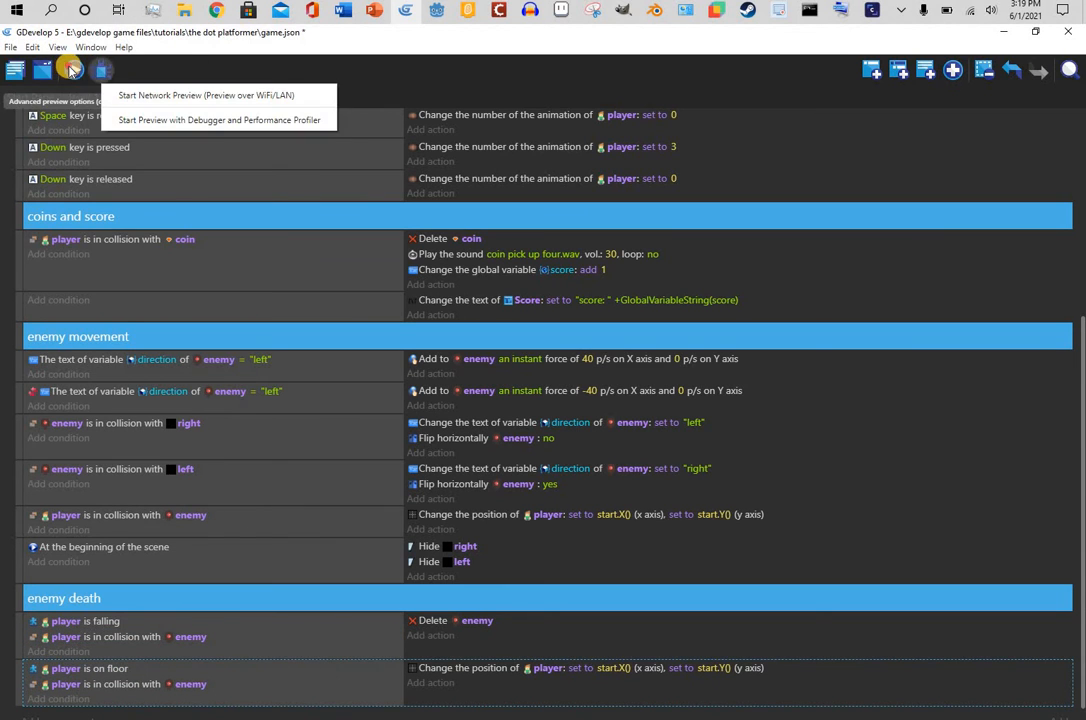
click(75, 71)
click(80, 72)
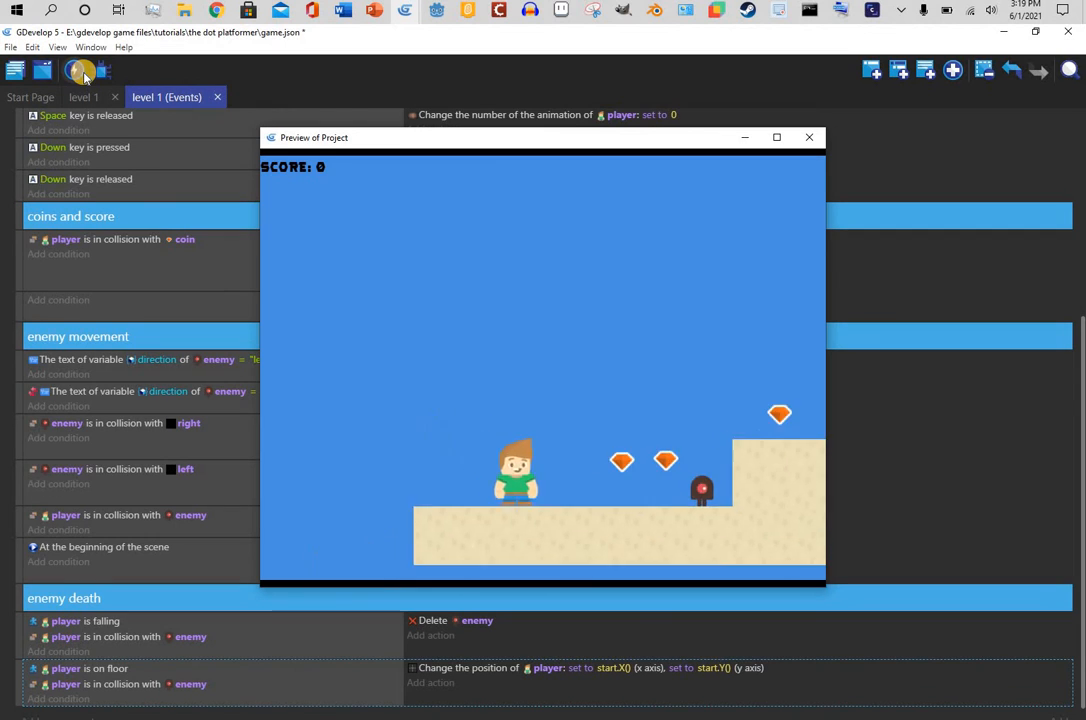
key(Right)
key(space)
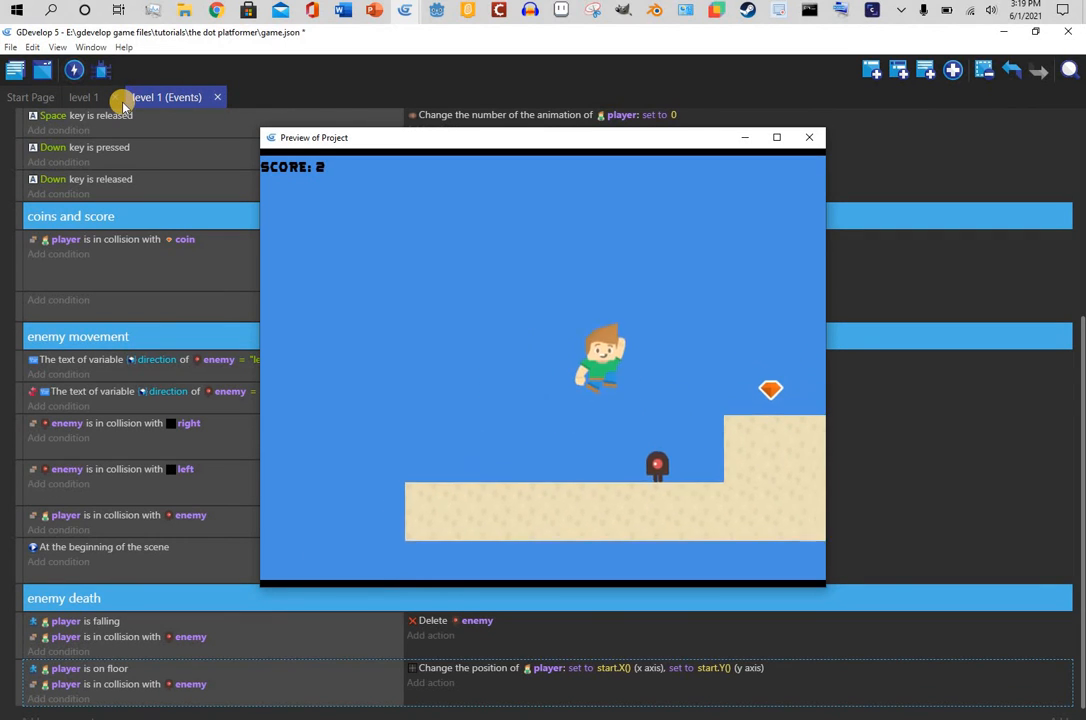
key(Left)
key(Right)
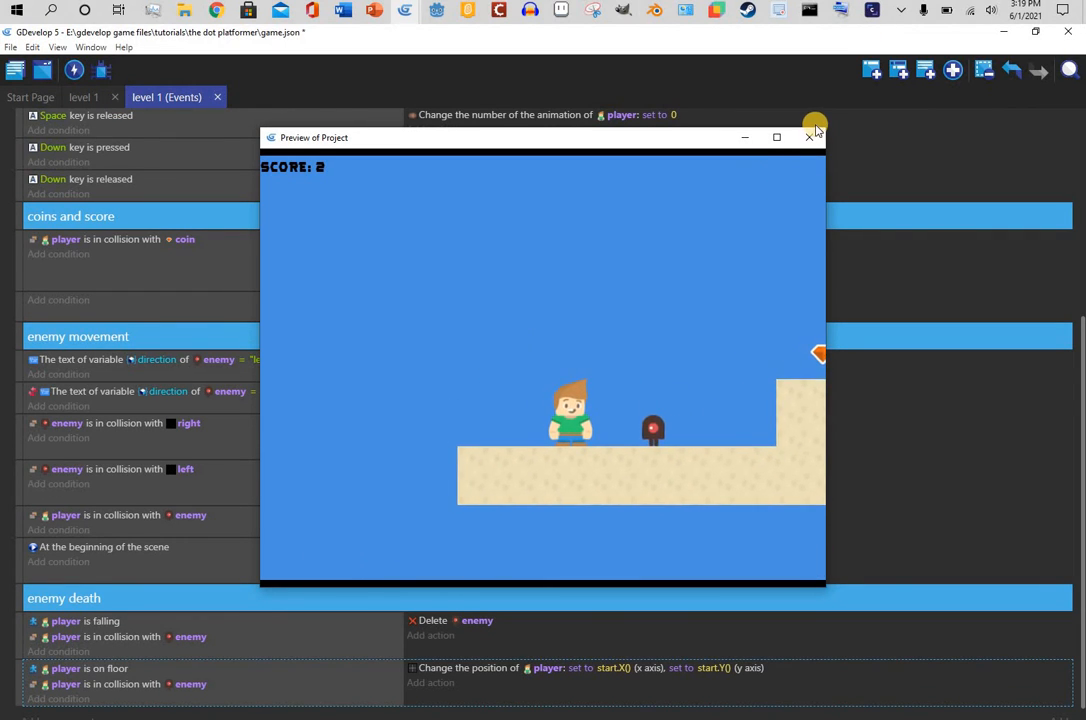
key(alt+F4)
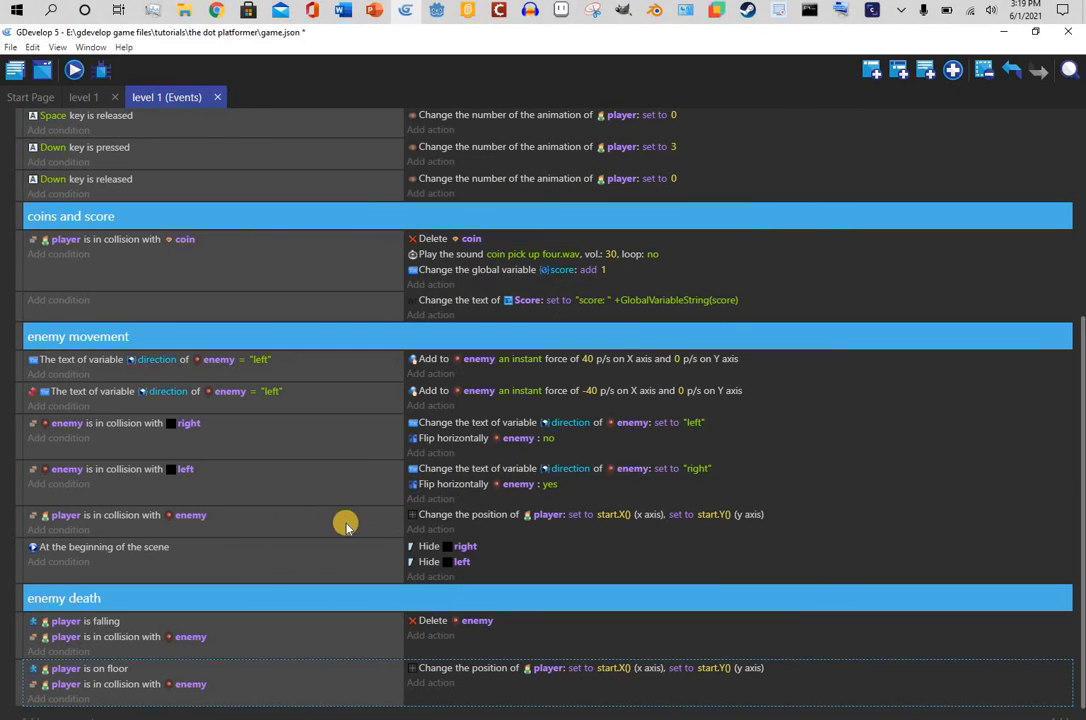
- Delete the event in the enemy movement group that repositions the player on collision with enemy
click(344, 524)
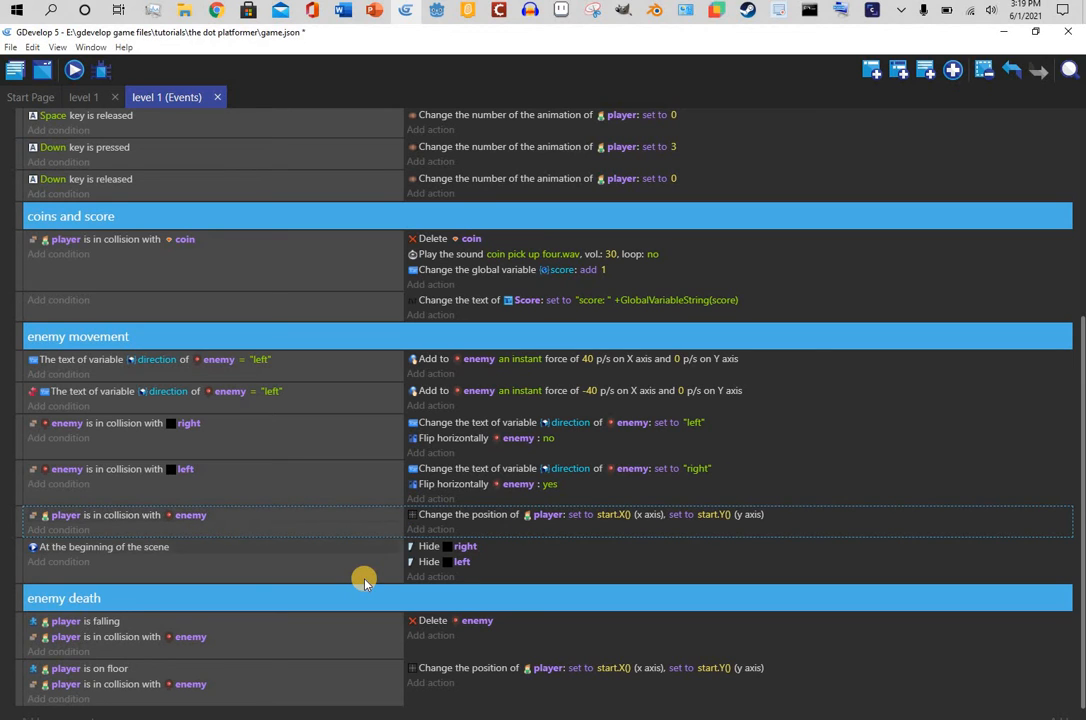
key(Delete)
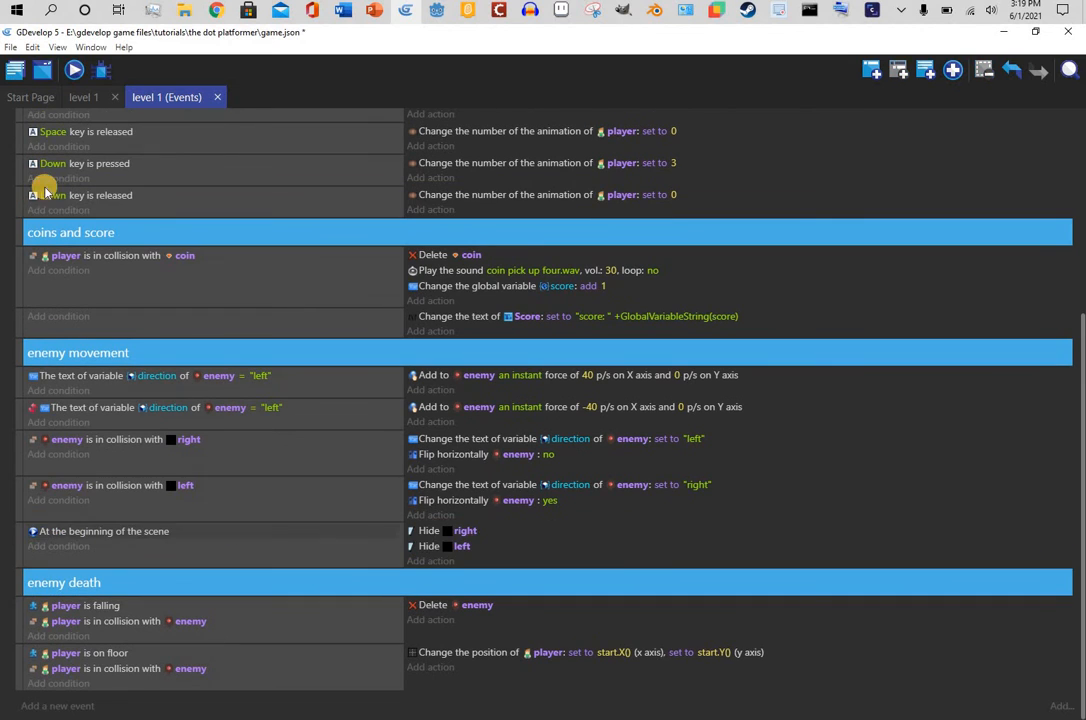
- Preview the level without the old collision event, jump the player onto the enemy, and continue across the platforms
click(74, 69)
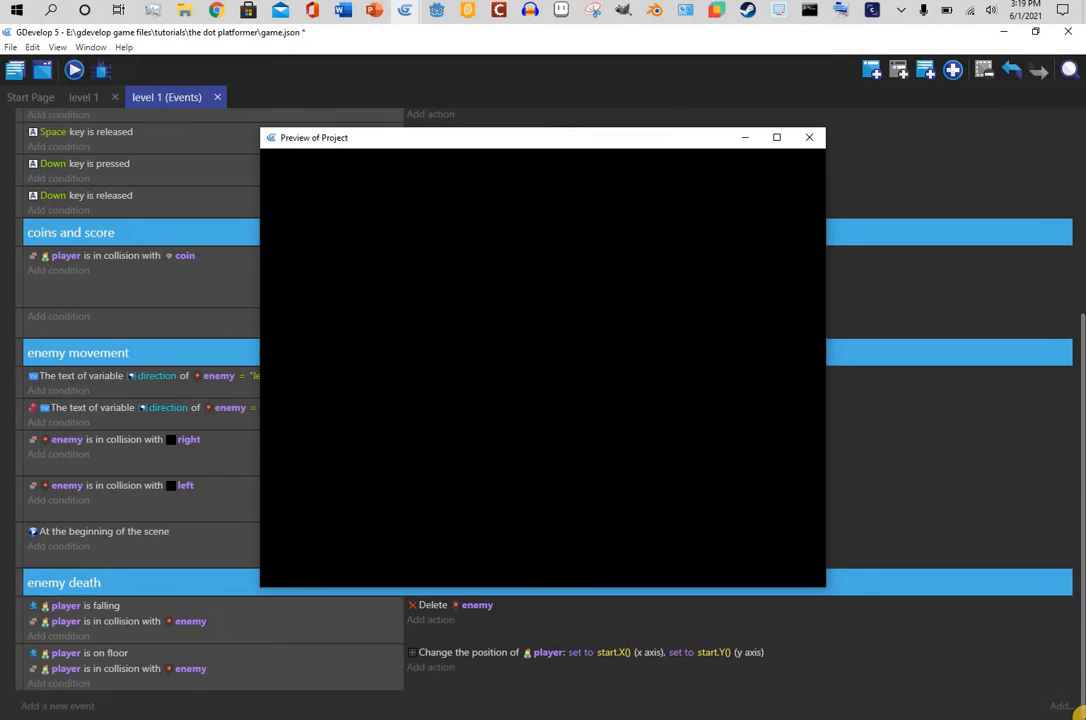
key(Right)
key(space)
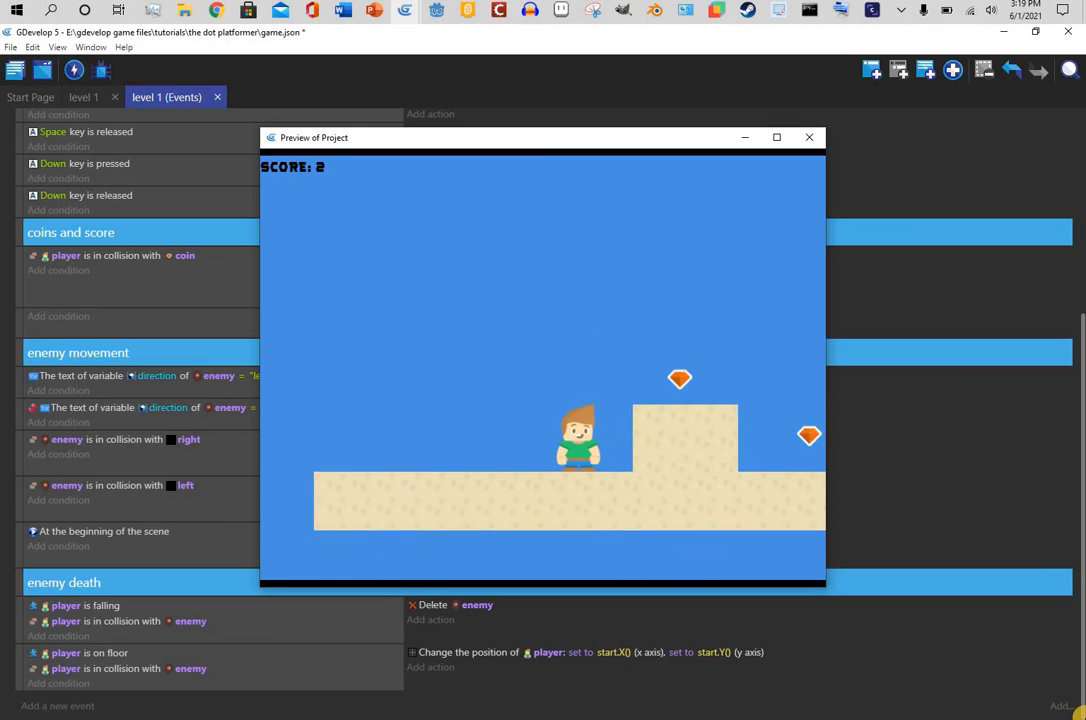
key(Left)
key(Right)
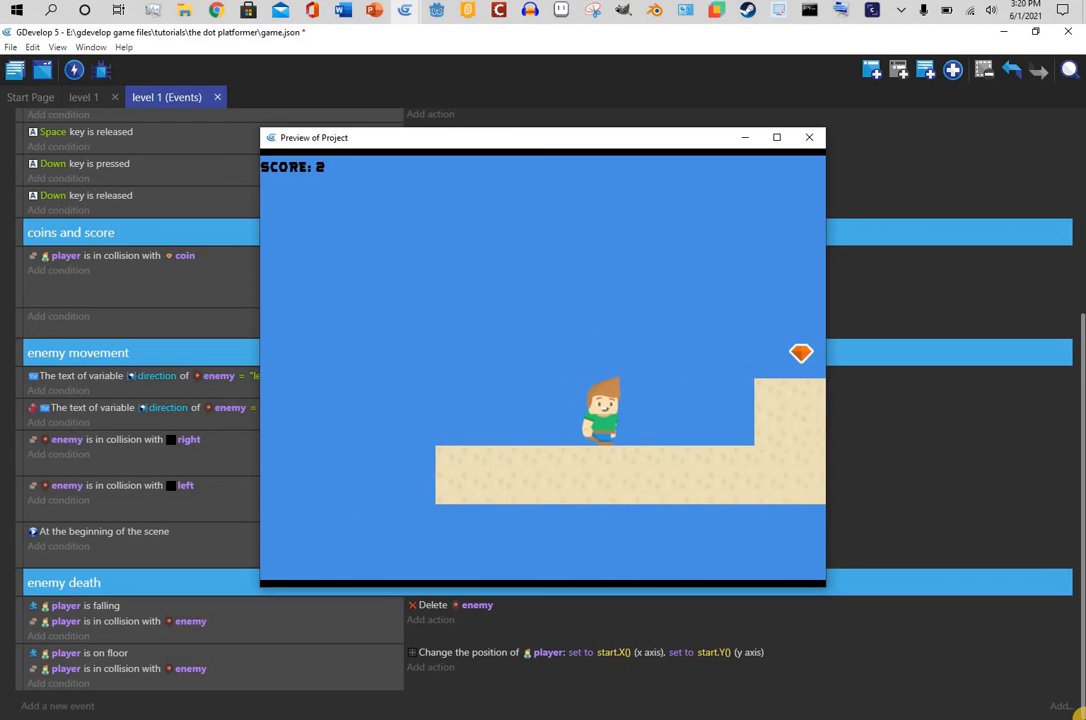
key(space)
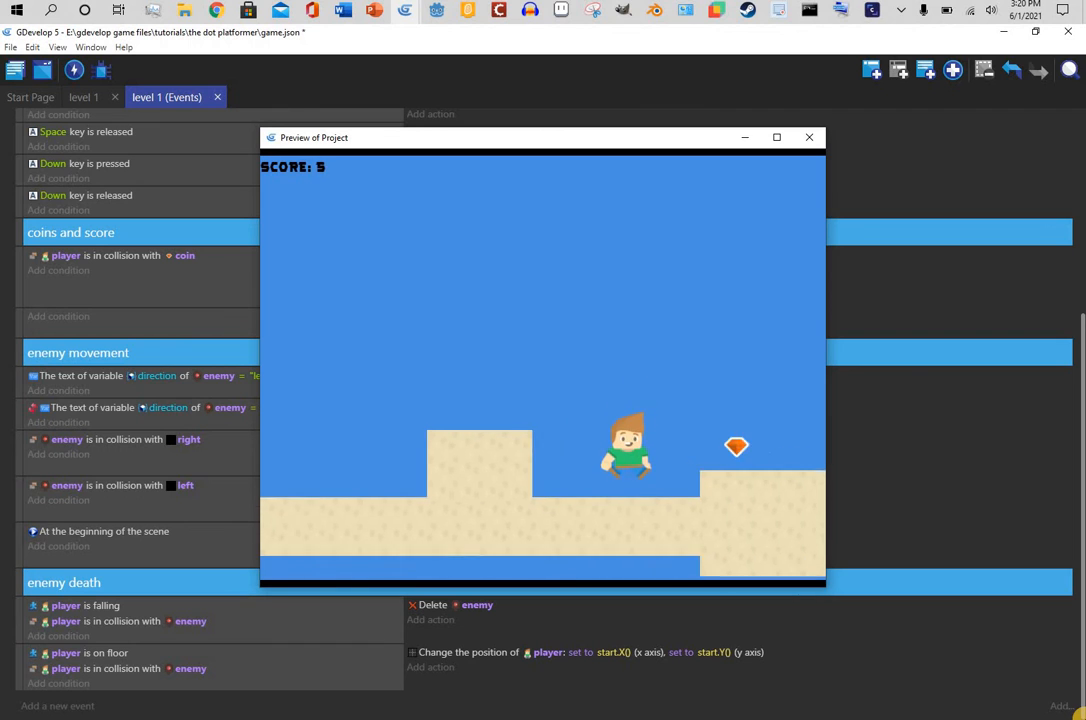
key(space)
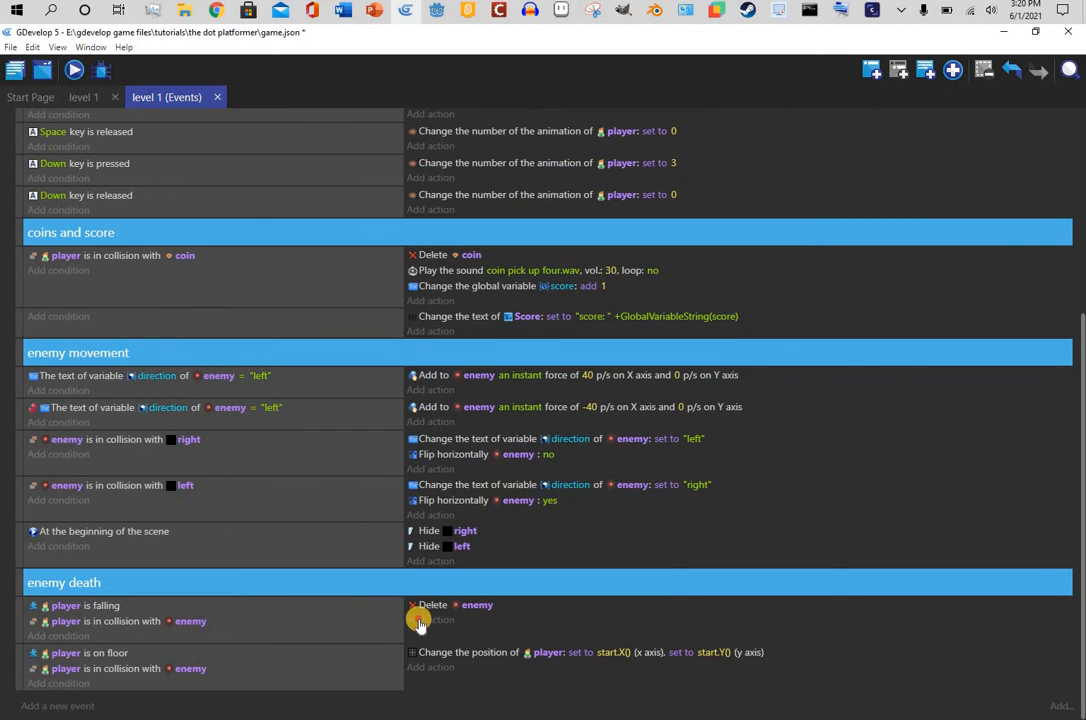
- Add a Play a sound action to the player-is-falling enemy death event, using the new audio file explosion 1.wav at volume 40
click(420, 620)
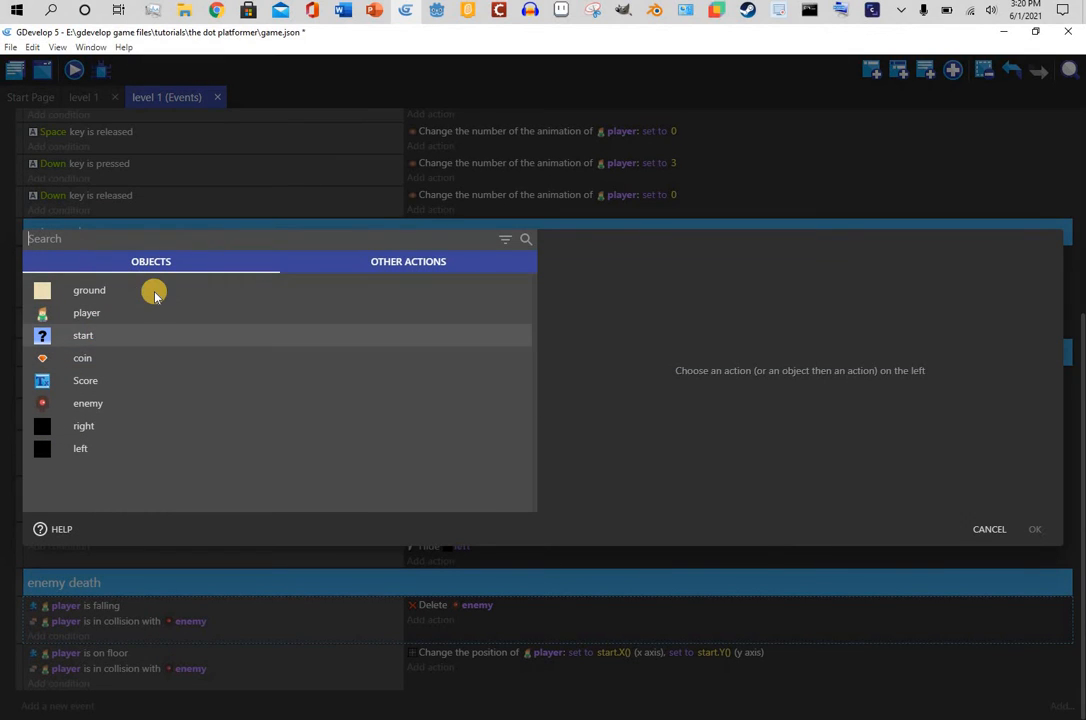
text(play)
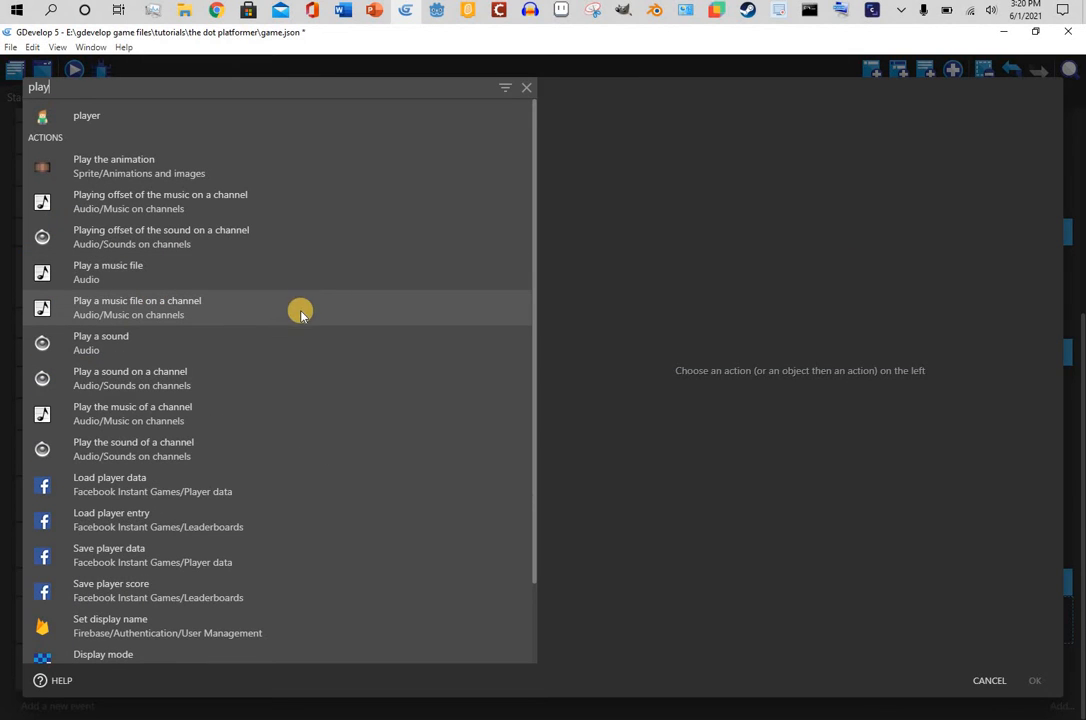
click(275, 352)
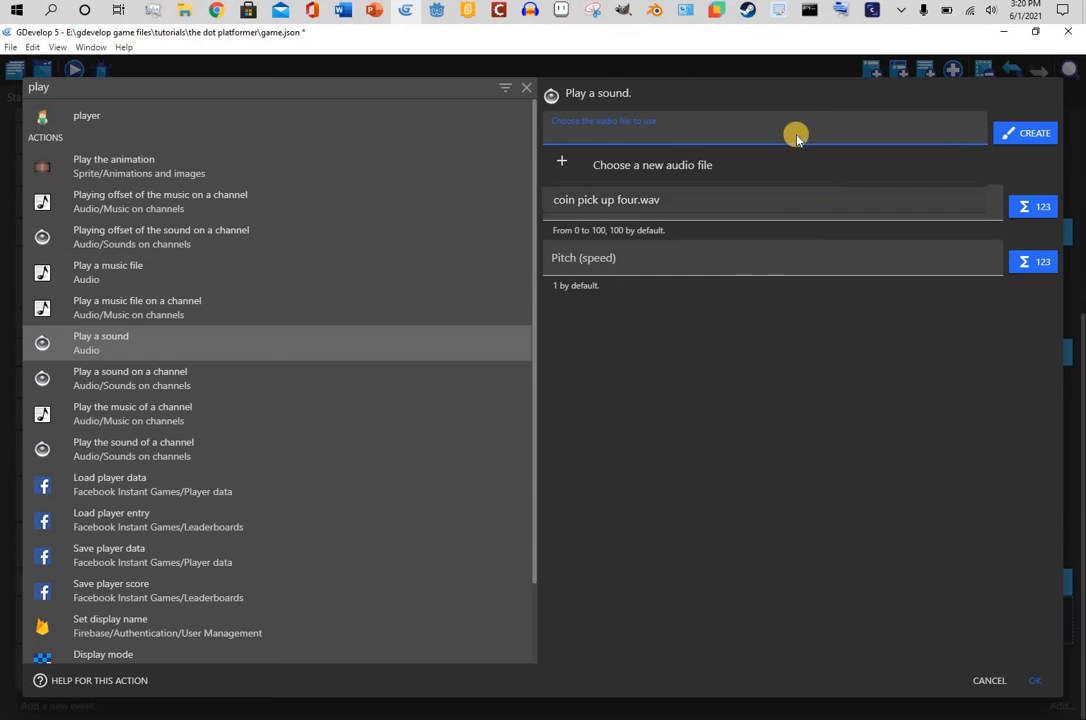
click(652, 165)
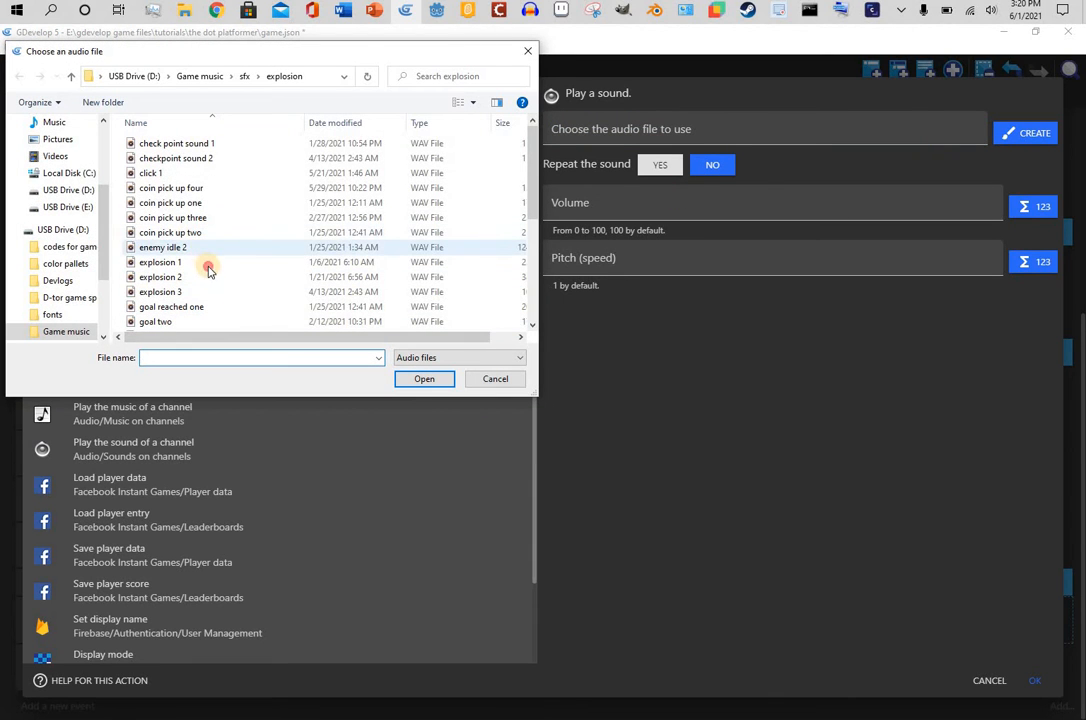
click(200, 262)
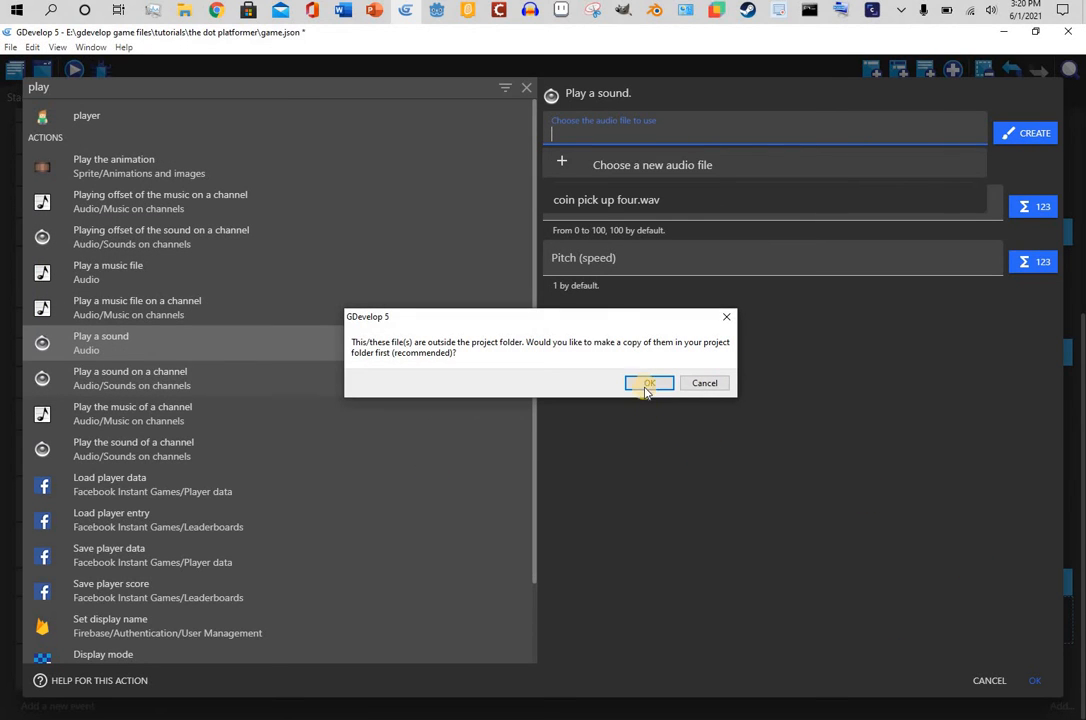
click(648, 384)
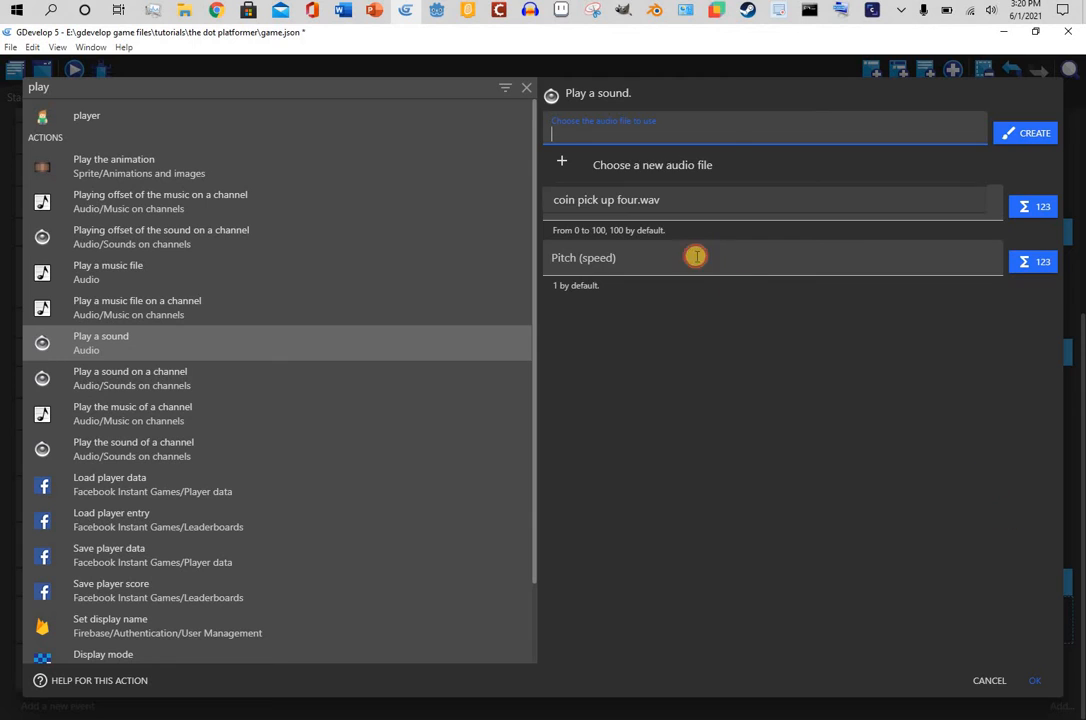
click(668, 216)
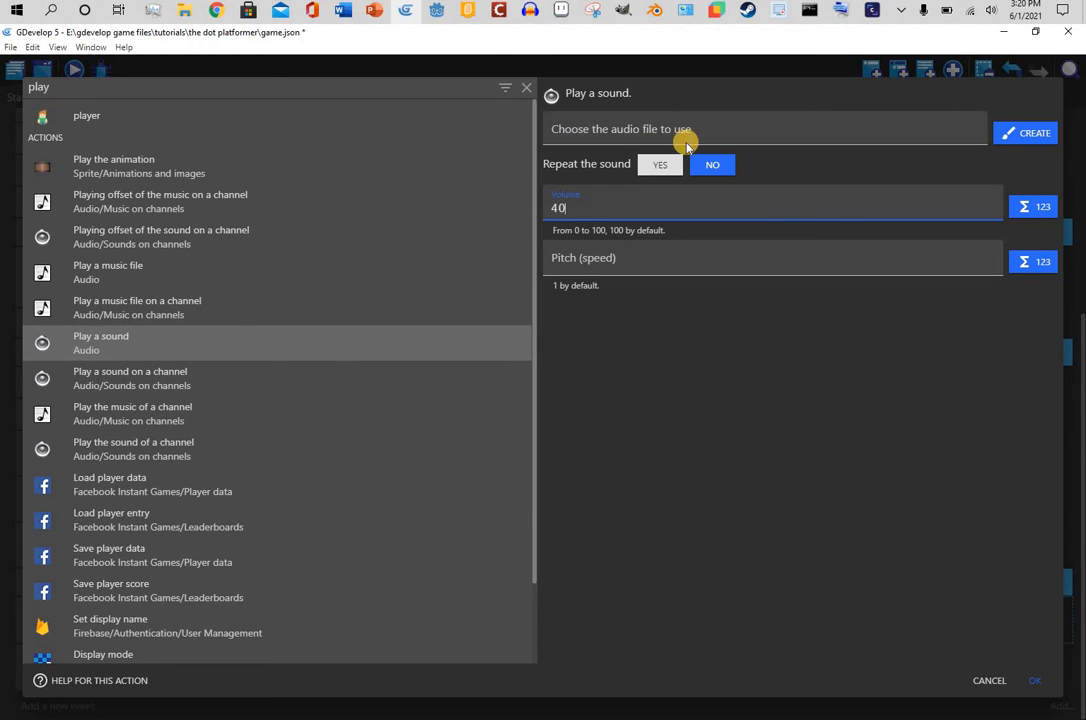
click(685, 140)
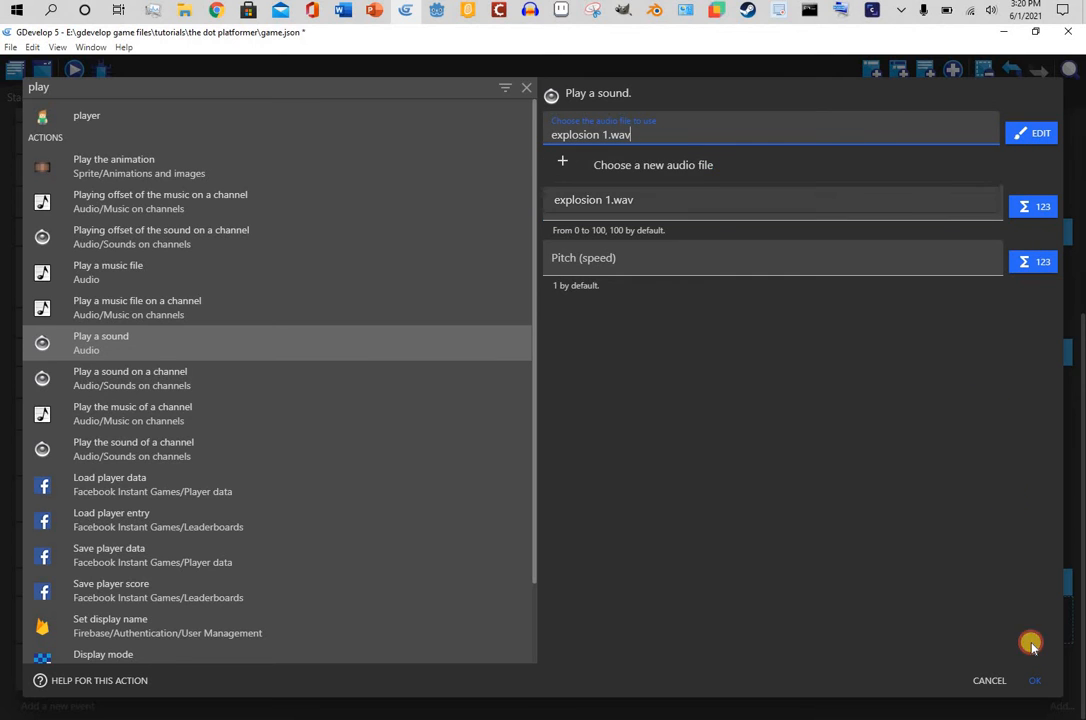
click(1040, 685)
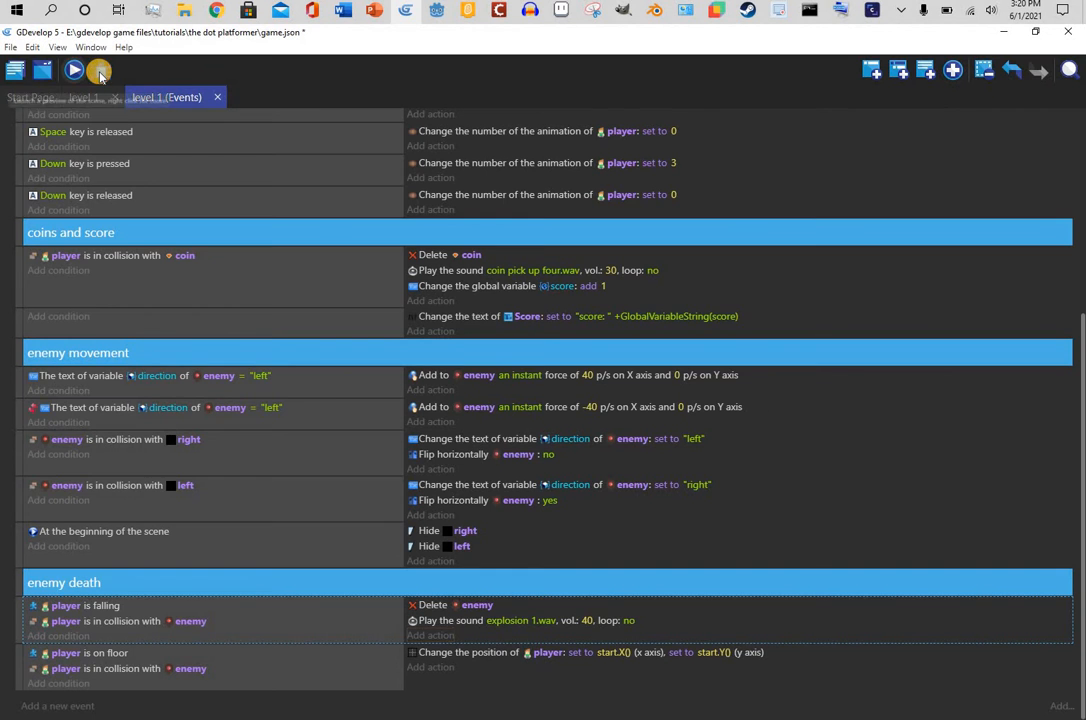
- Preview the level, jump the player onto the enemy to test the explosion sound, continue across the platforms, and close the preview
click(100, 71)
key(Right)
key(space)
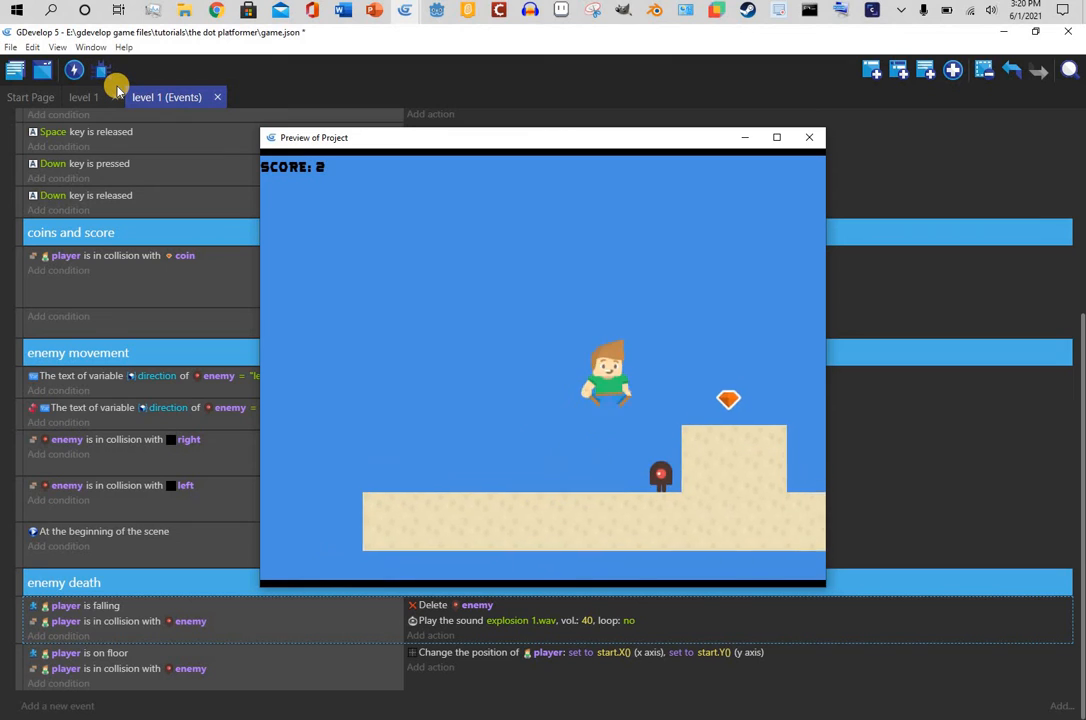
key(Left)
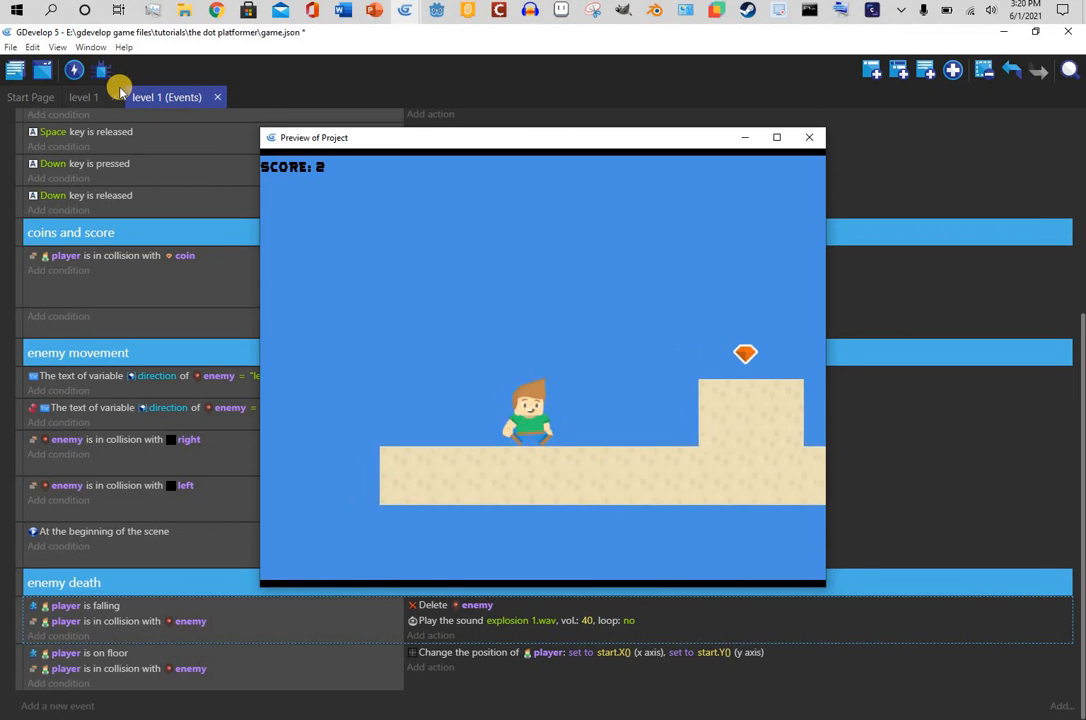
key(Right)
key(space)
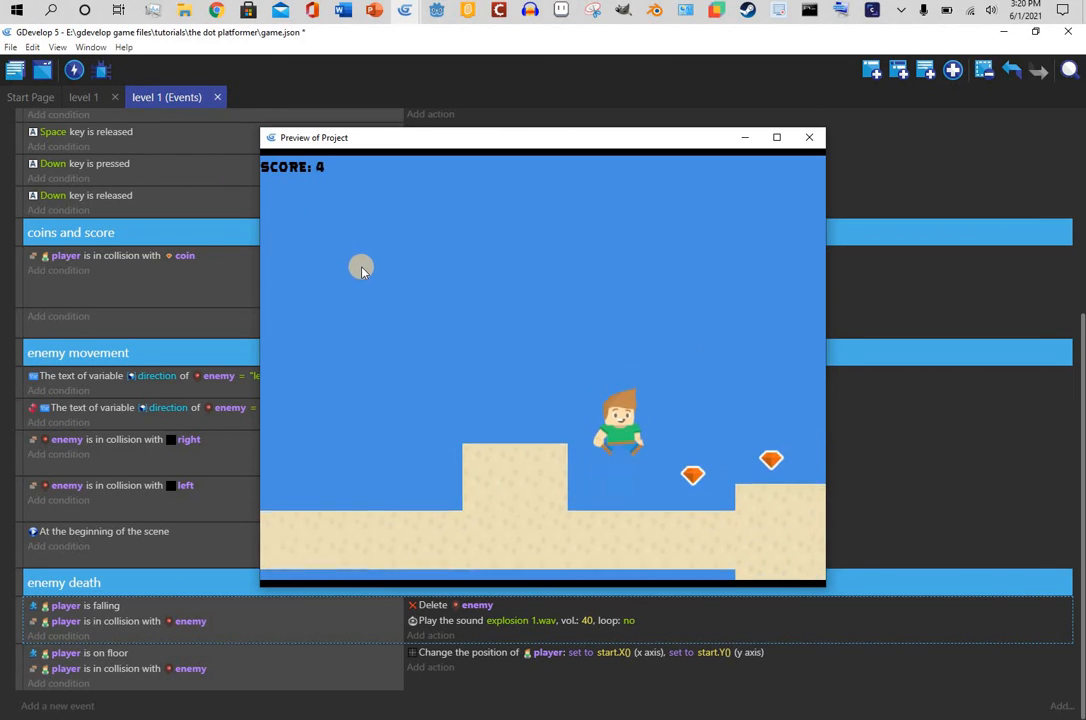
key(Right)
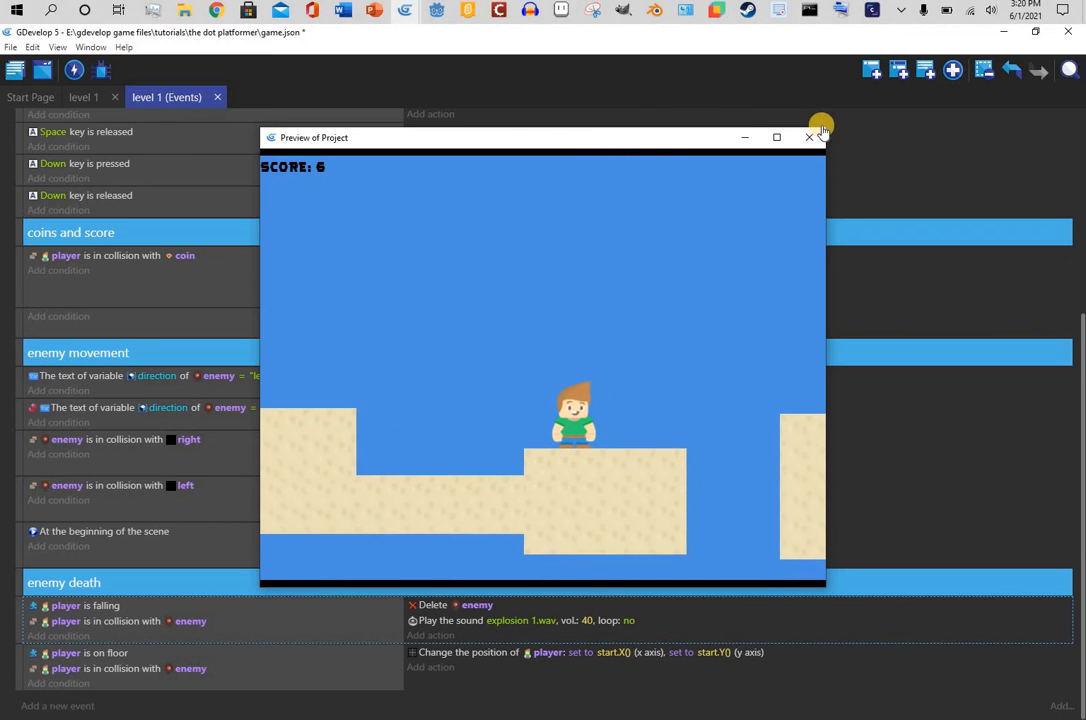
click(809, 137)
- Preview the level again, land the player on the enemy, and collect the coins along the following platforms
click(81, 70)
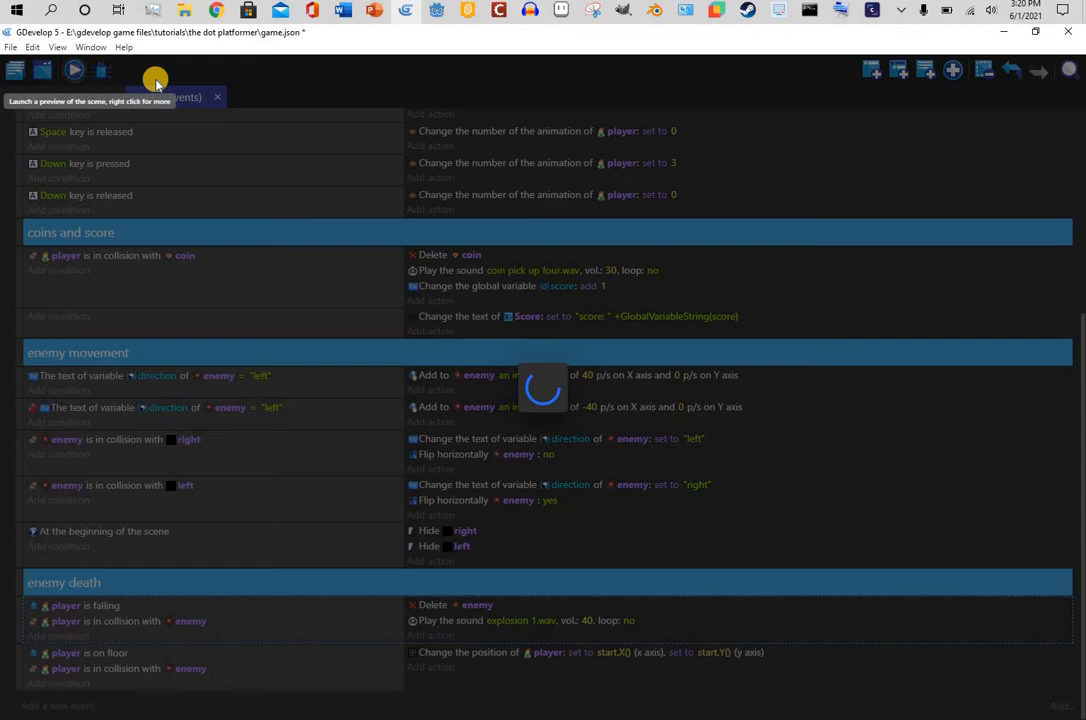
key(Right)
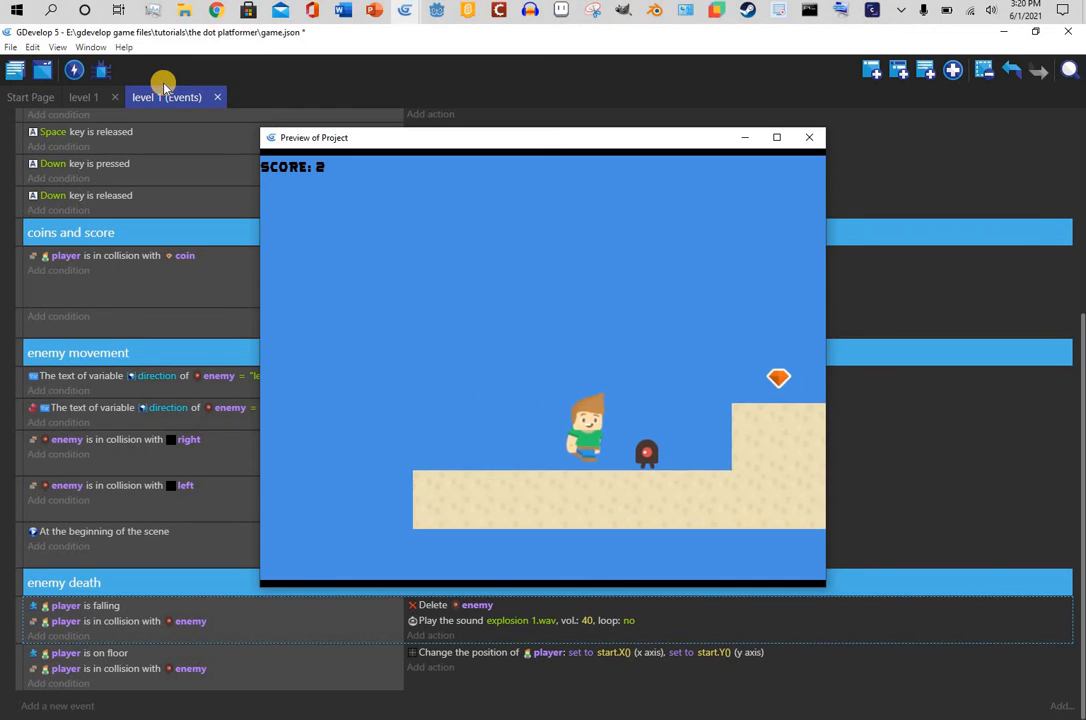
key(Left)
key(space)
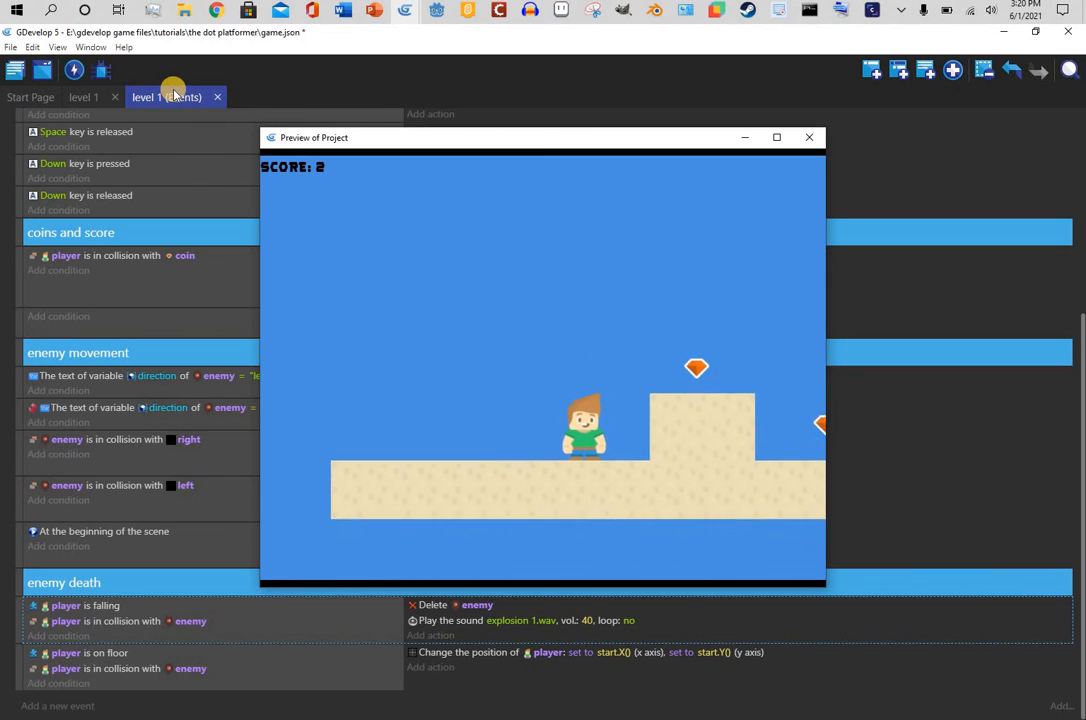
key(Left)
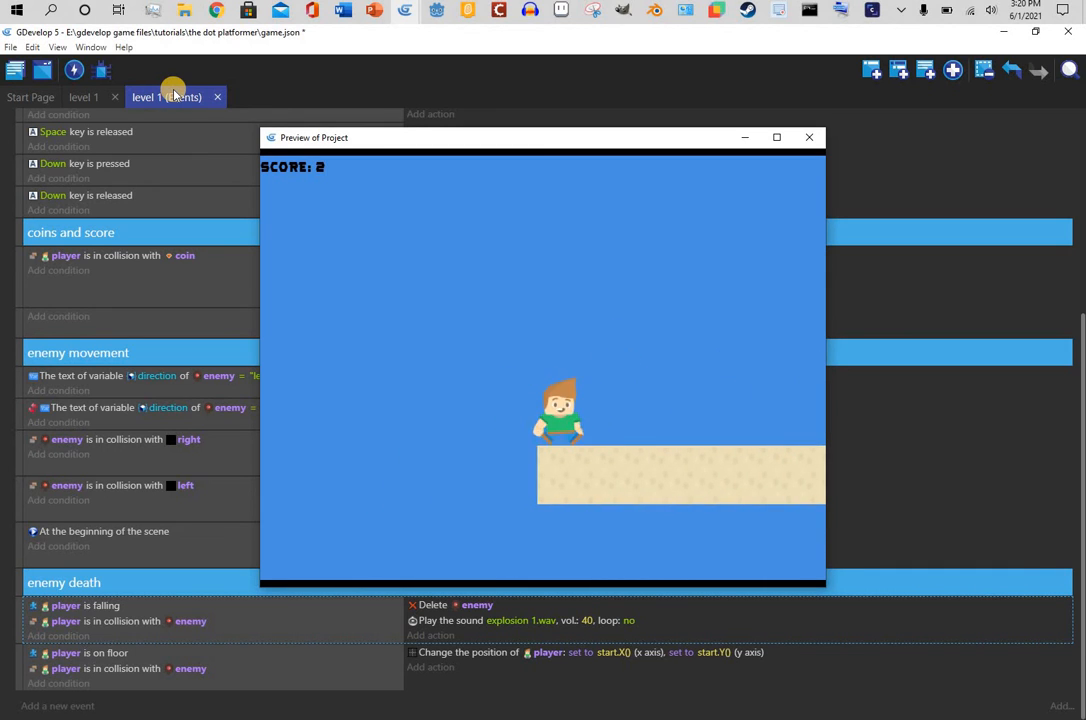
key(Left)
key(space)
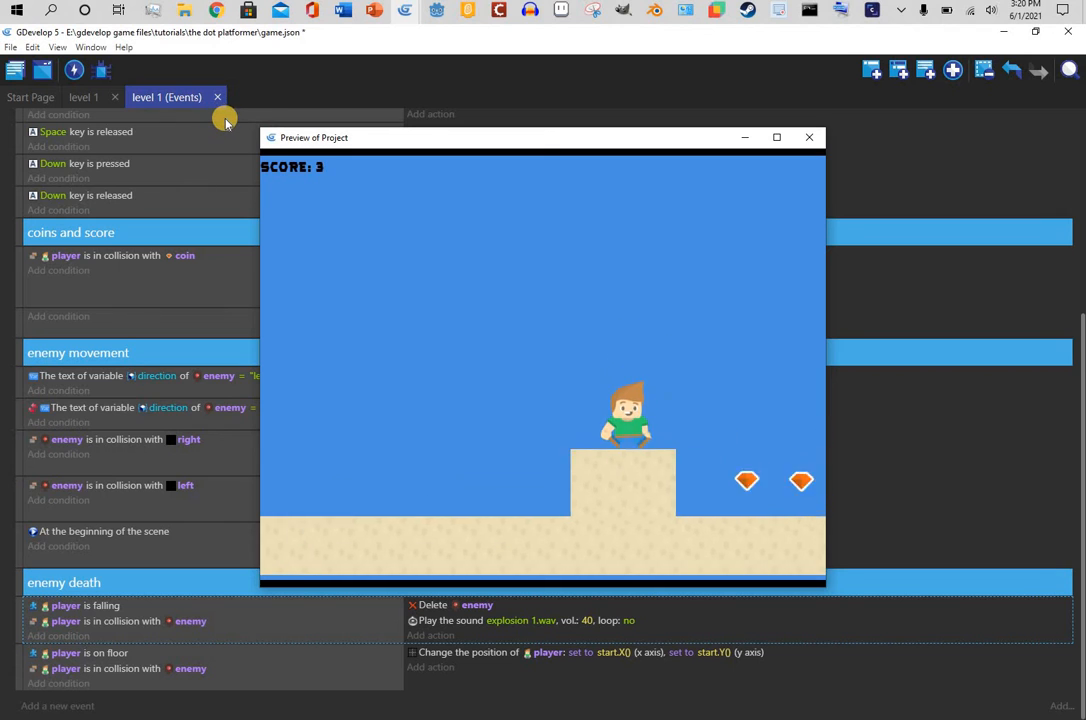
key(Right)
key(space)
key(Left)
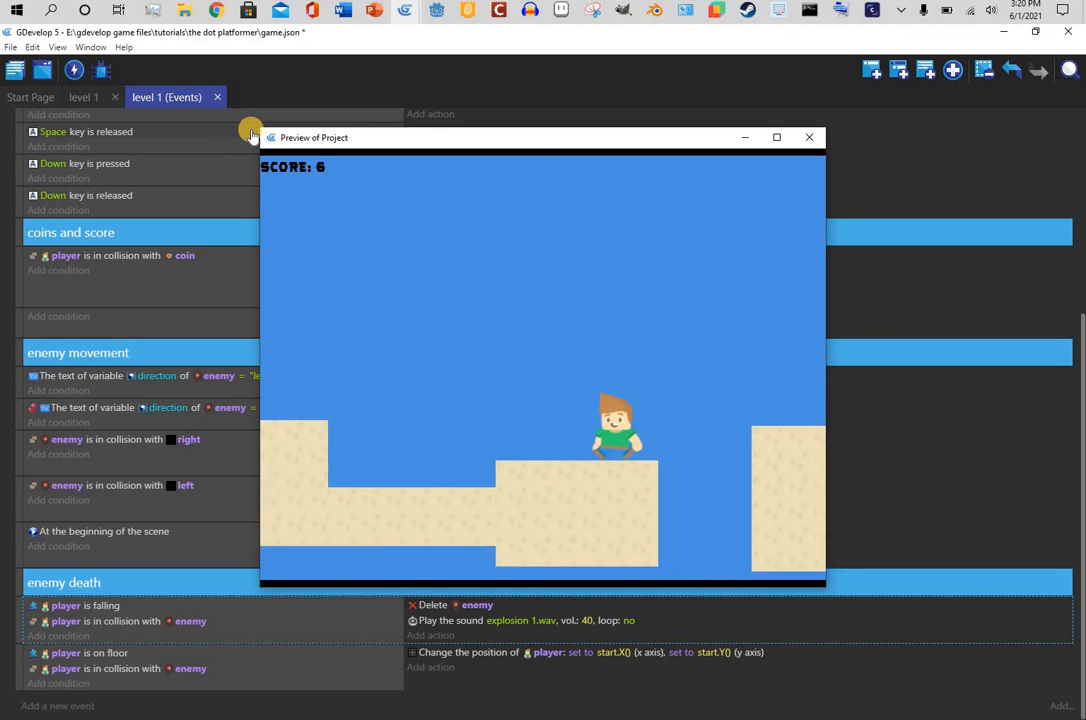
- Run and jump the player back and forth across the platforms in the preview to check the rest of the level
key(Left)
key(space)
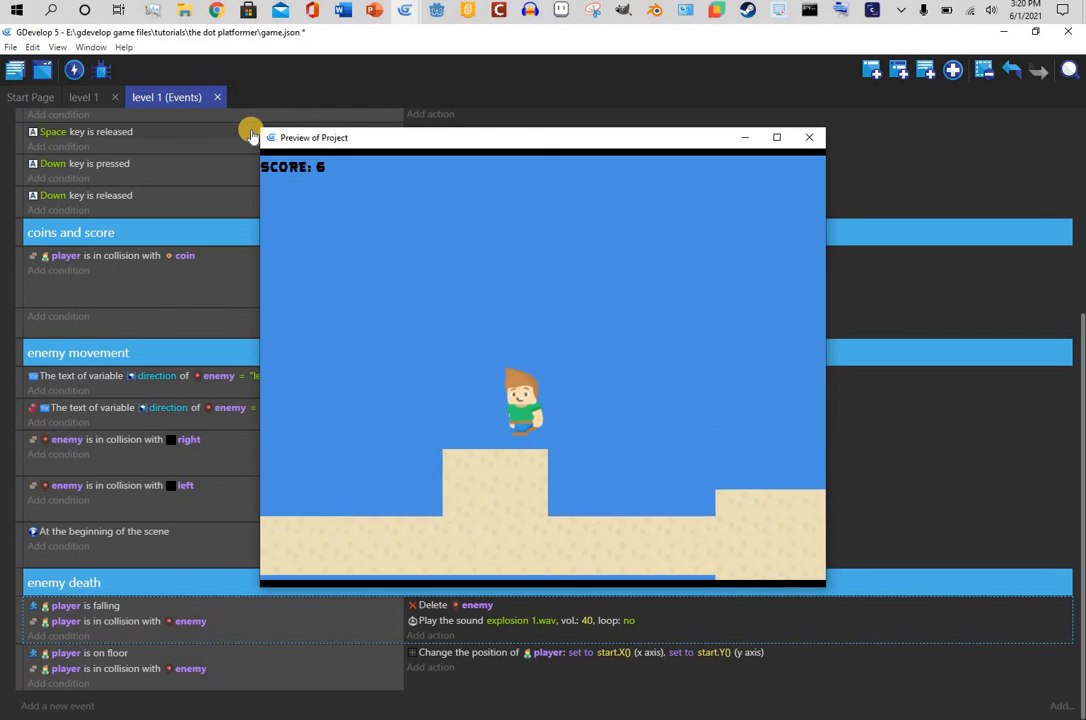
key(Left)
key(Left)
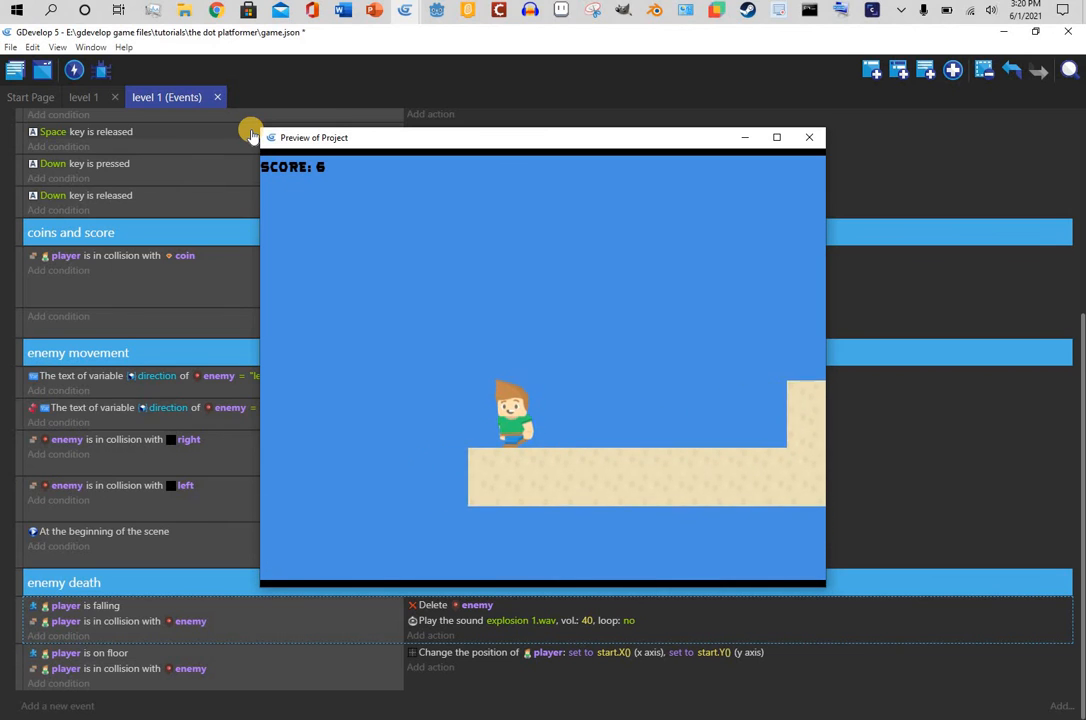
key(Right)
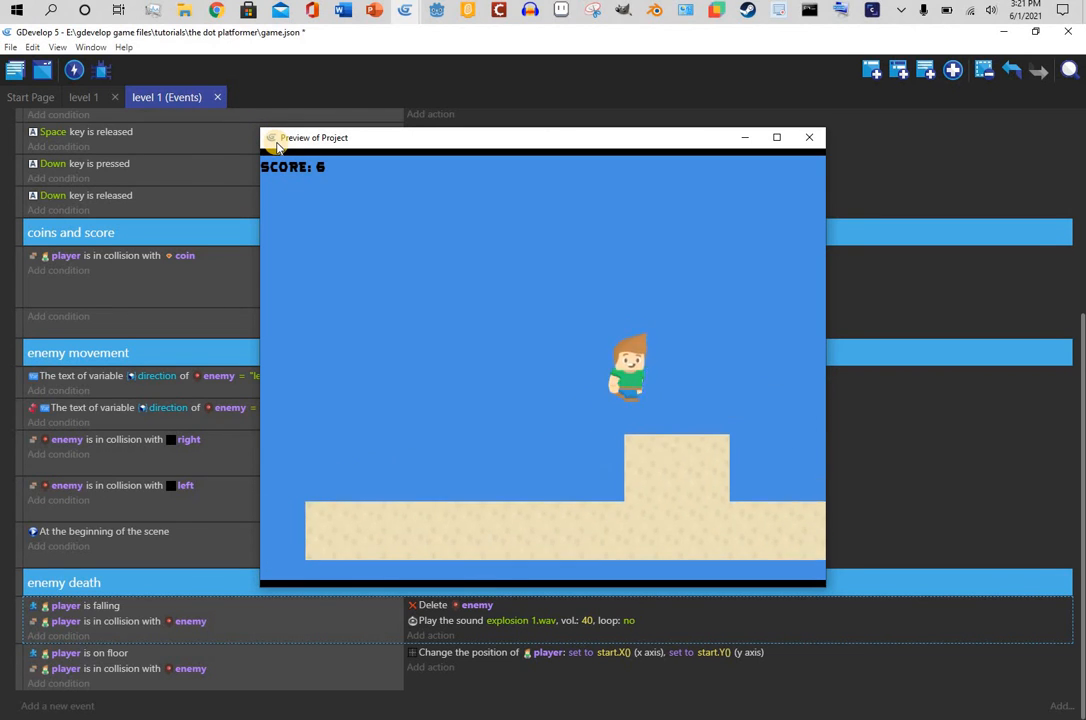
key(space)
key(Right)
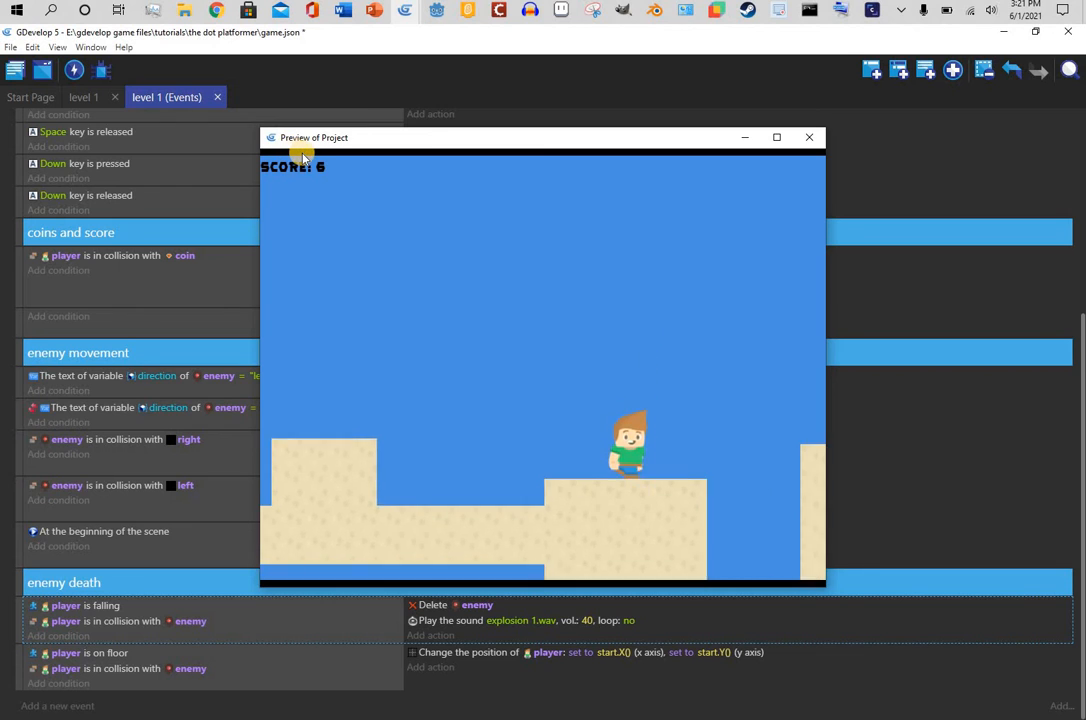
key(Right)
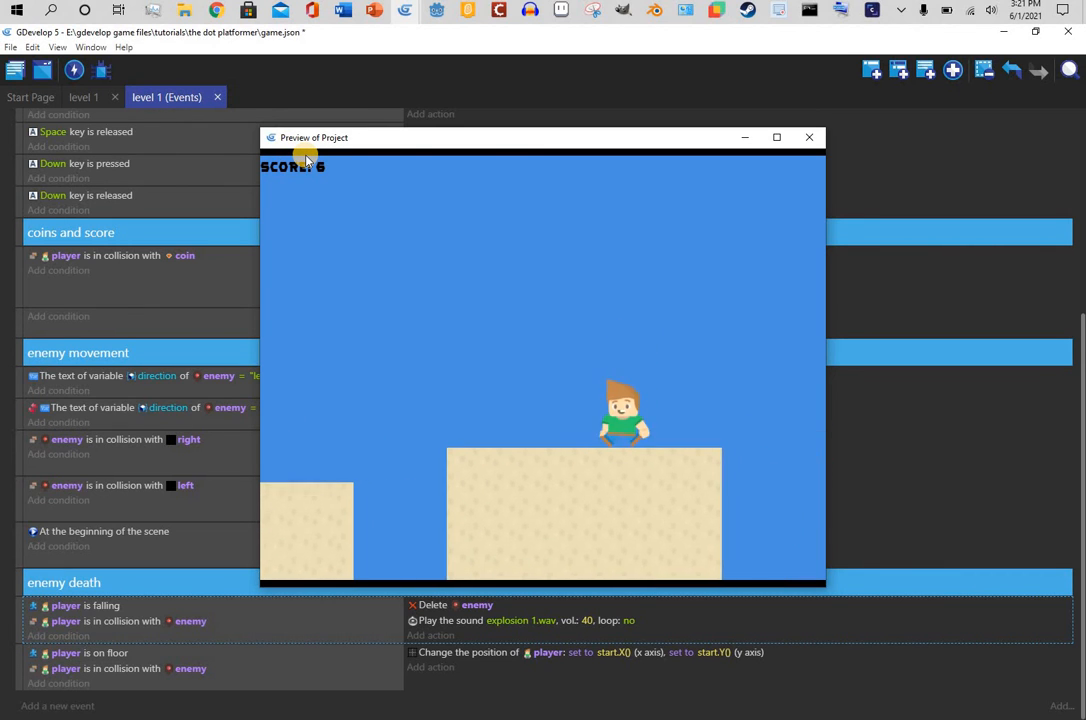
key(Left)
key(space)
key(Left)
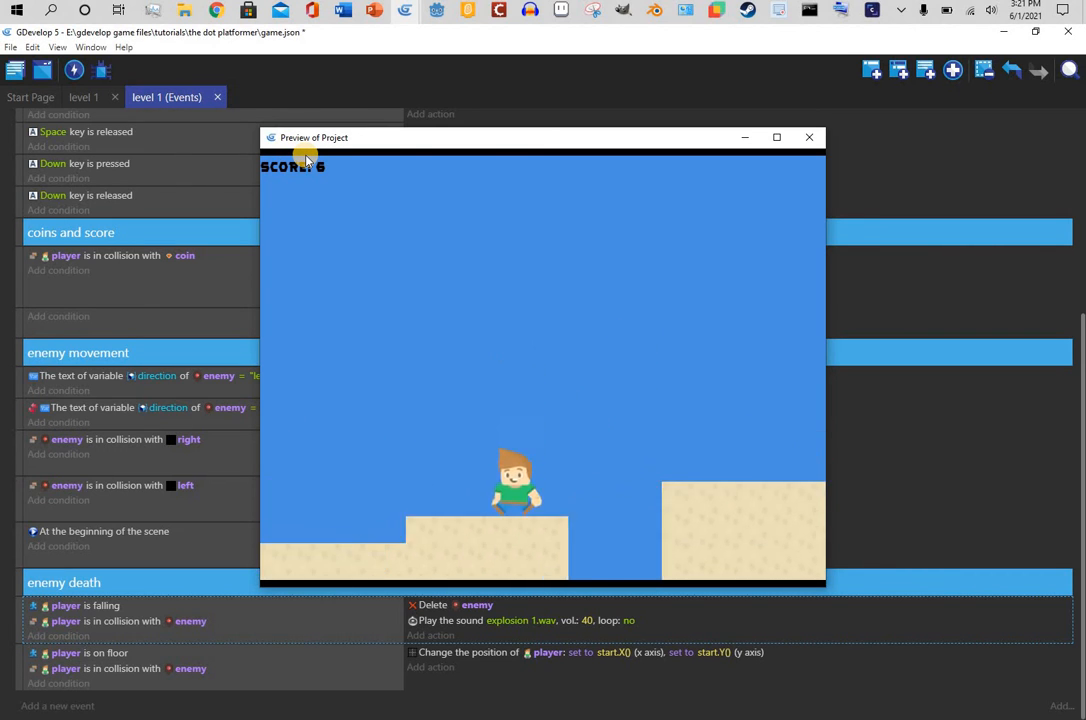
key(Left)
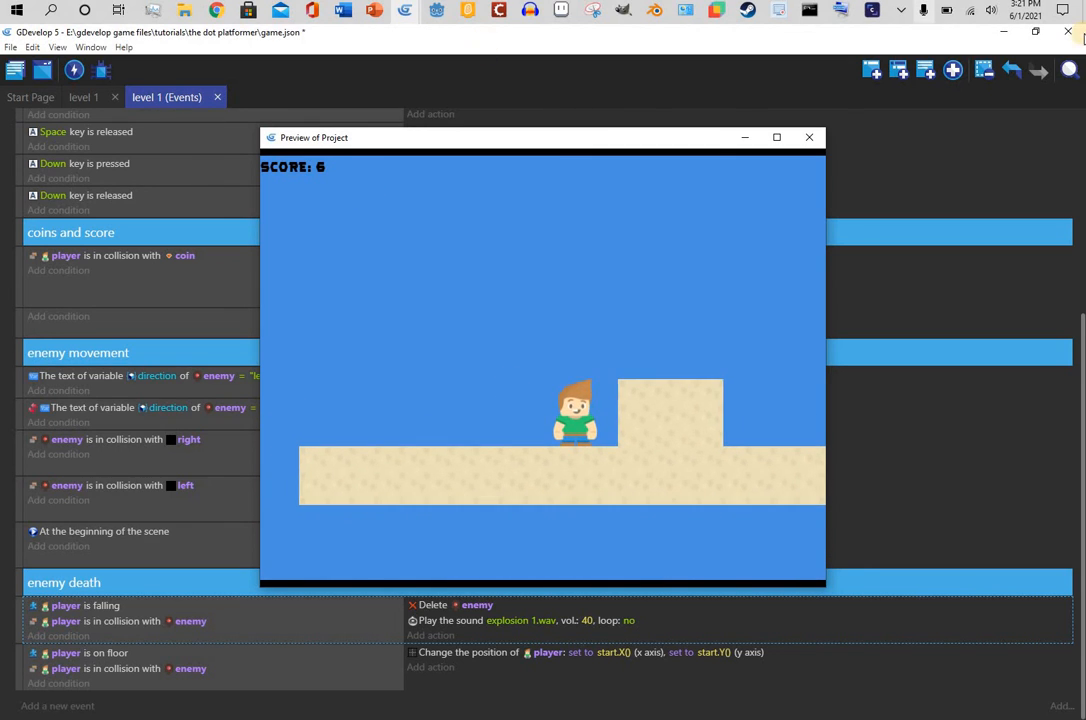
- In the level 1 scene, add a long, thin ground platform beyond the last one, at about X 1694, Y 488, level with its top
click(91, 88)
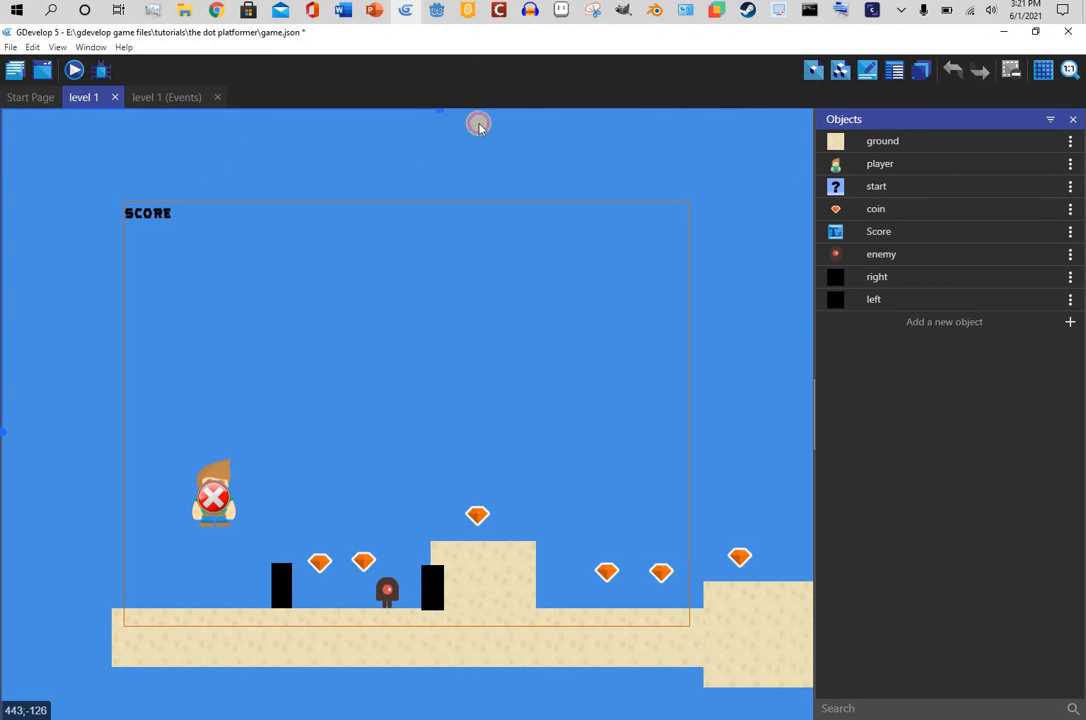
drag(479, 124, 553, 147)
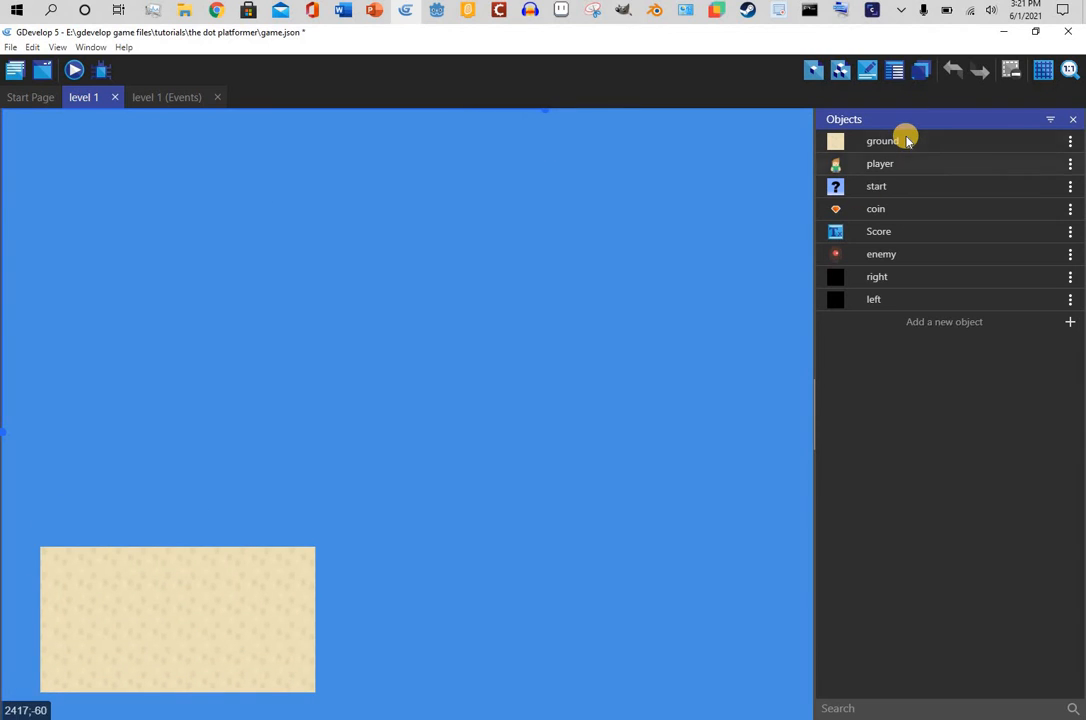
drag(907, 141, 707, 596)
click(344, 553)
drag(542, 578, 567, 558)
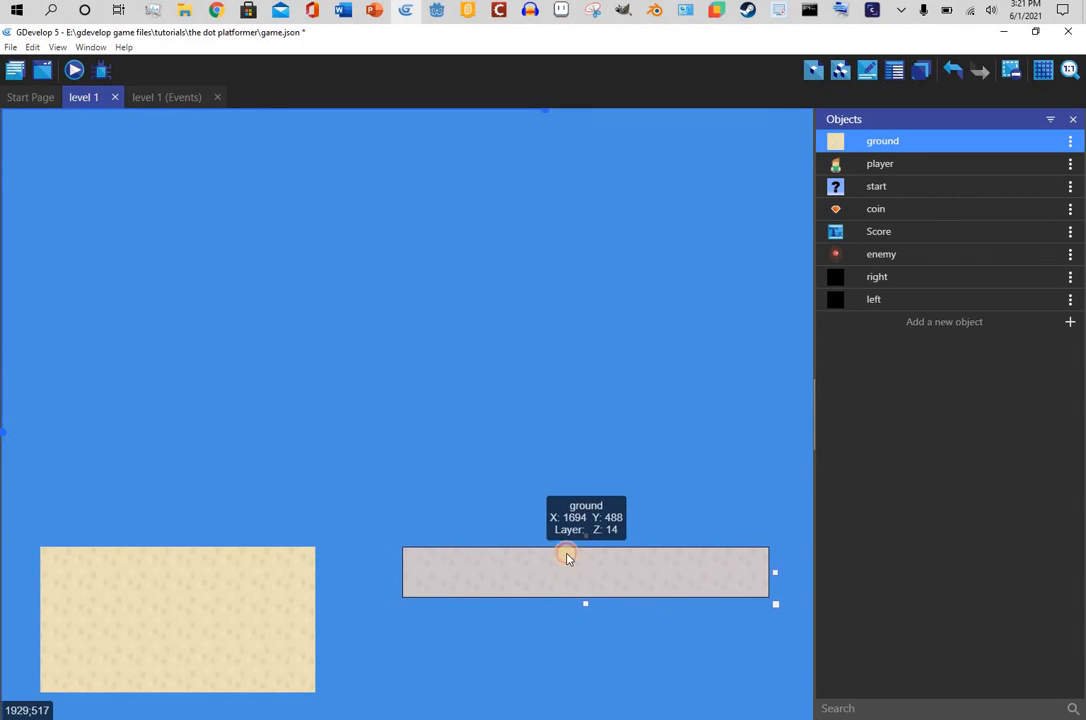
click(621, 395)
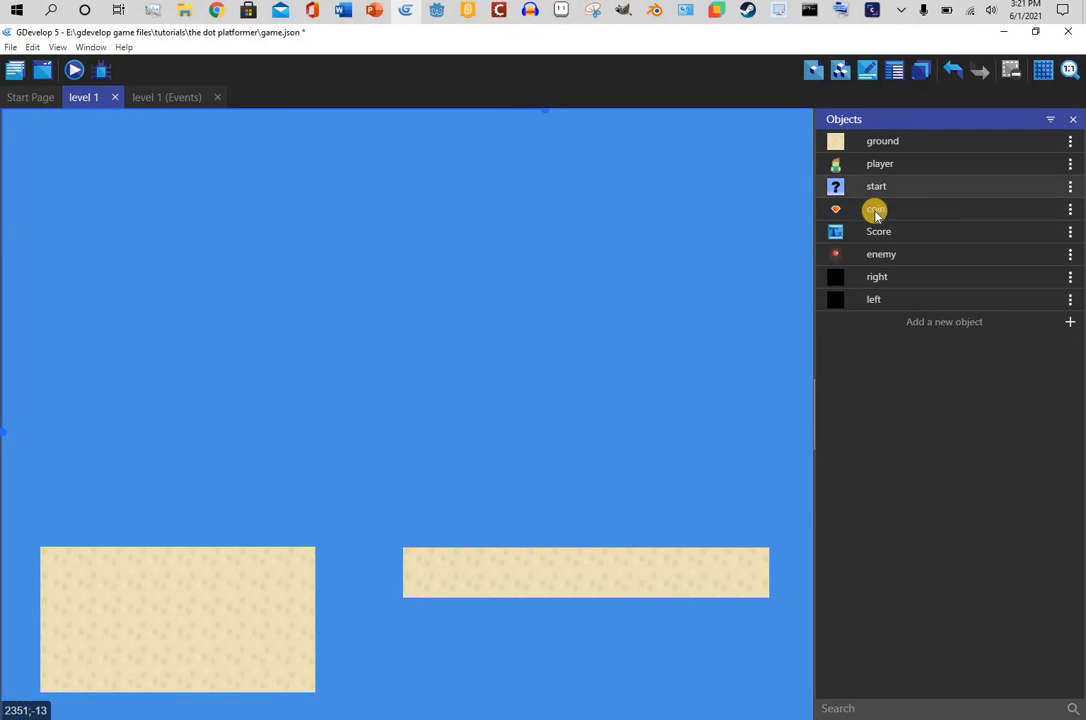
- Place five coins in a horizontal row above the new thin ground platform, at about Y 408
drag(588, 395, 475, 490)
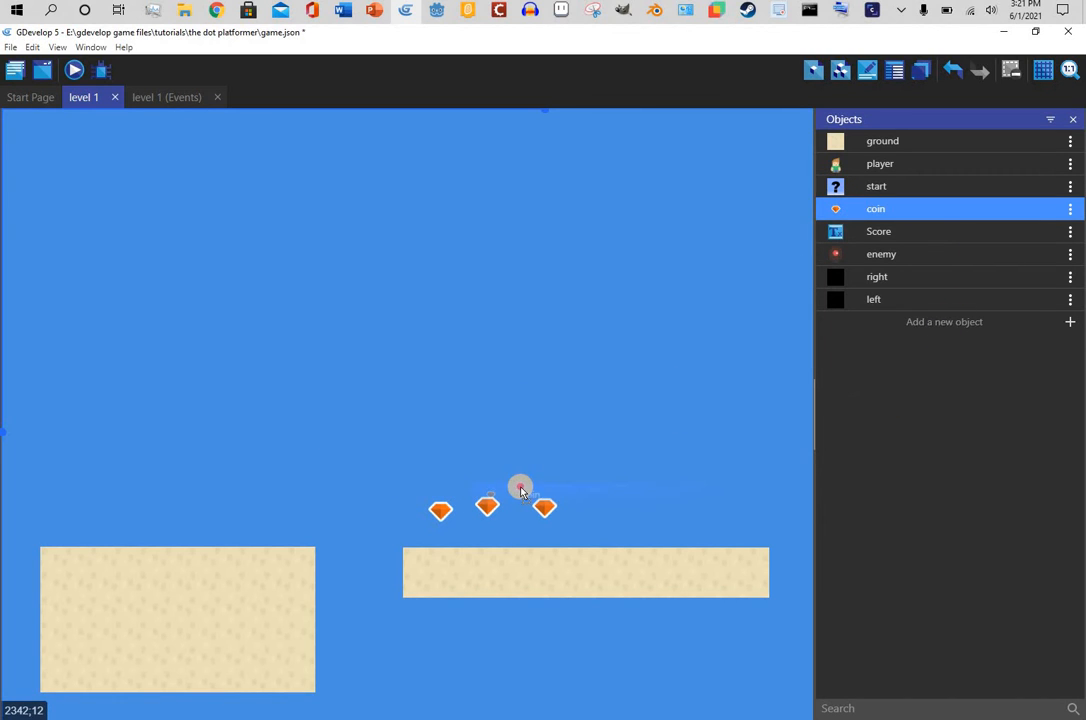
drag(484, 501, 487, 511)
click(582, 443)
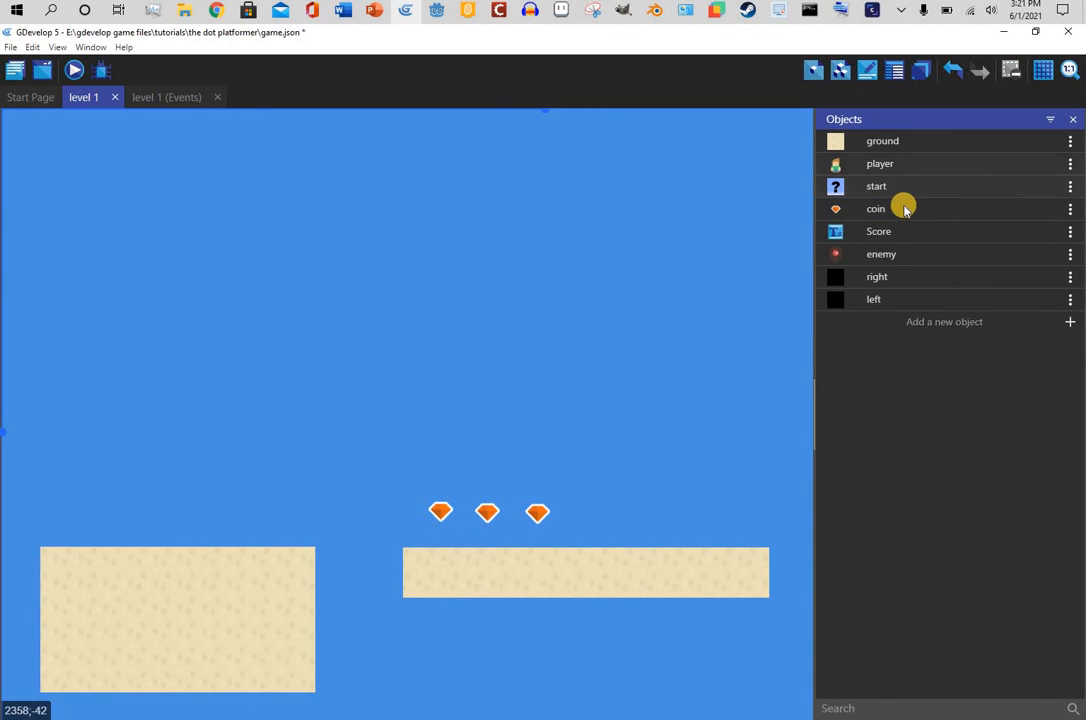
drag(905, 208, 550, 505)
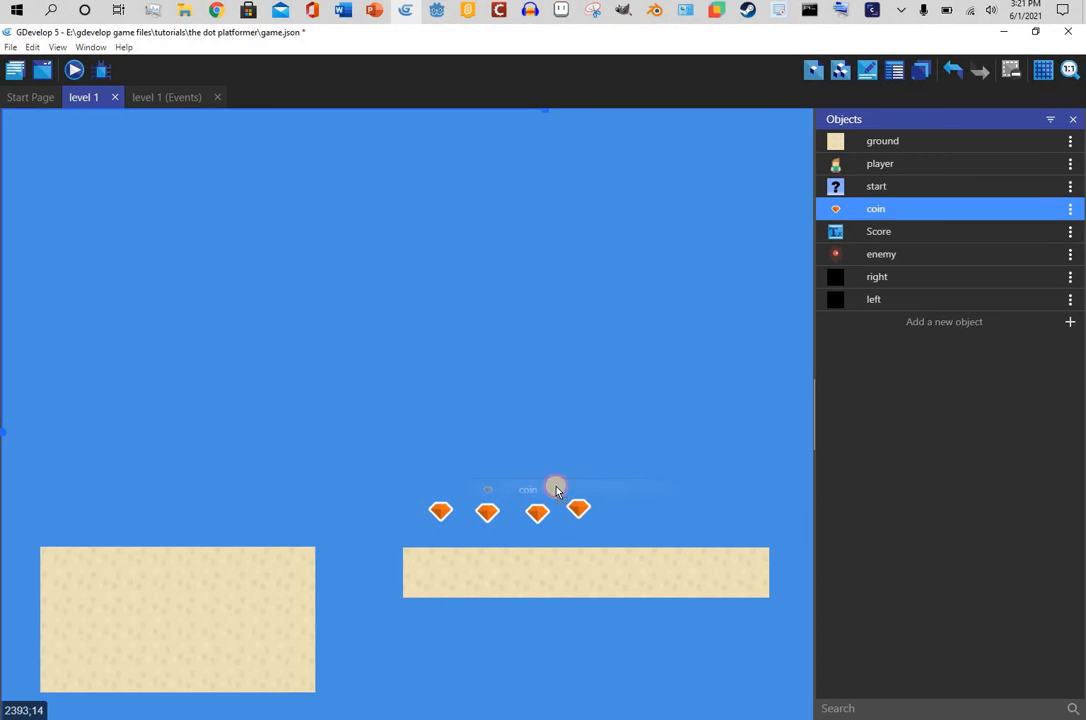
drag(705, 392, 588, 518)
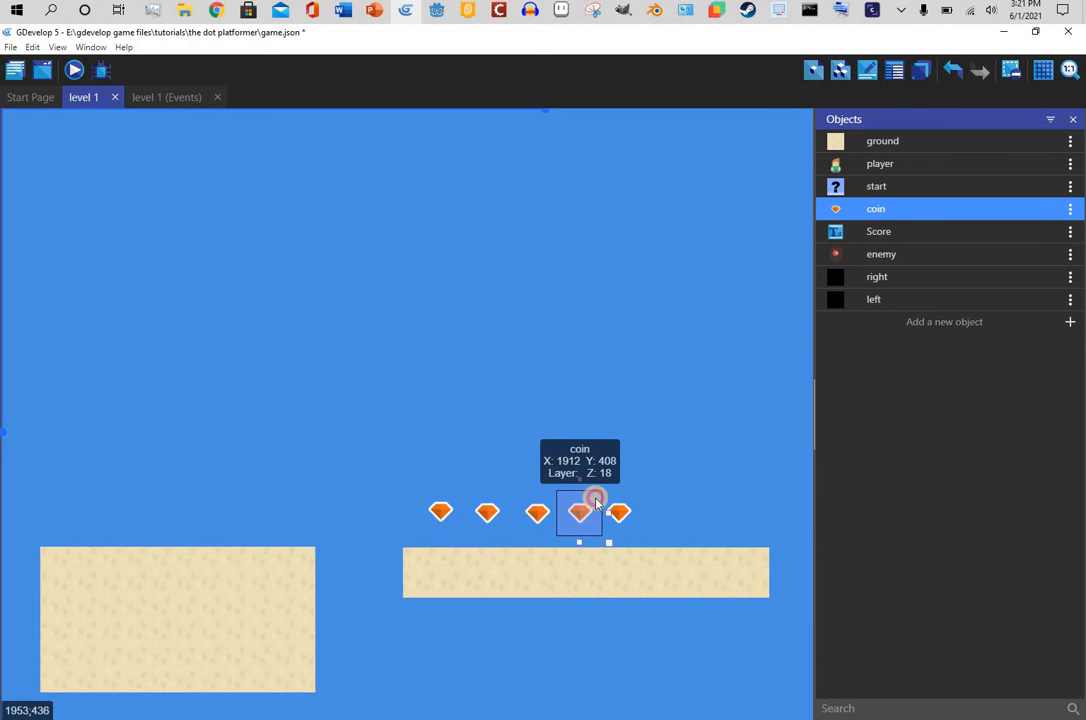
click(557, 430)
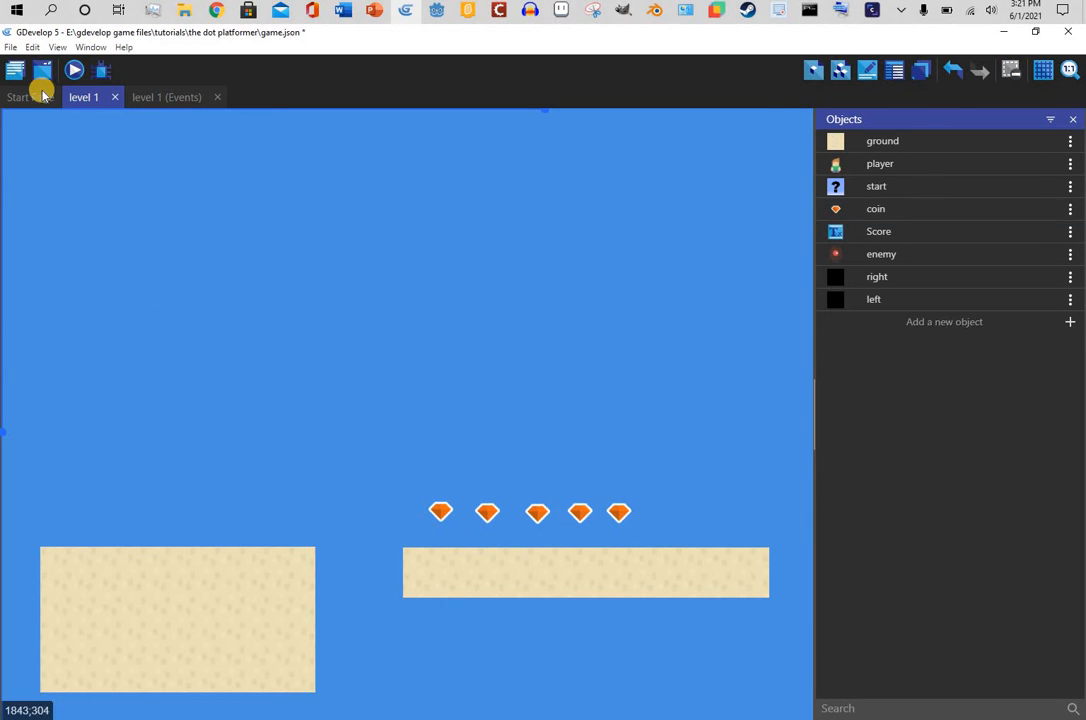
- Preview the level and run the player past the first enemy to the new thin platform, collecting its five coins
click(116, 90)
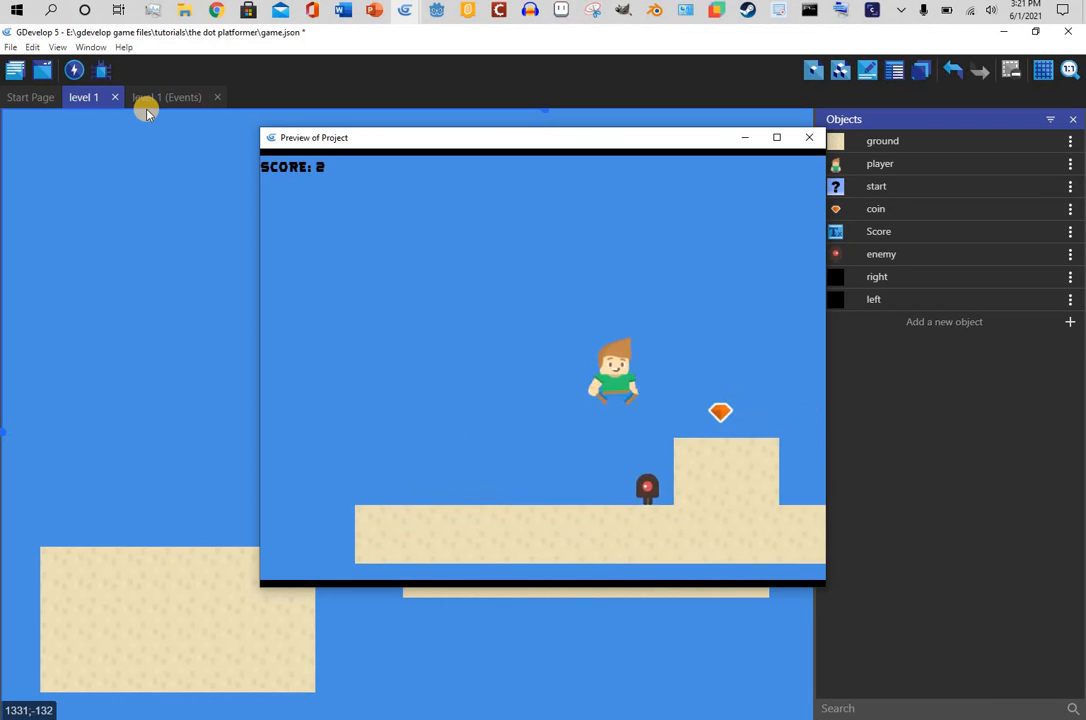
key(Right)
key(space)
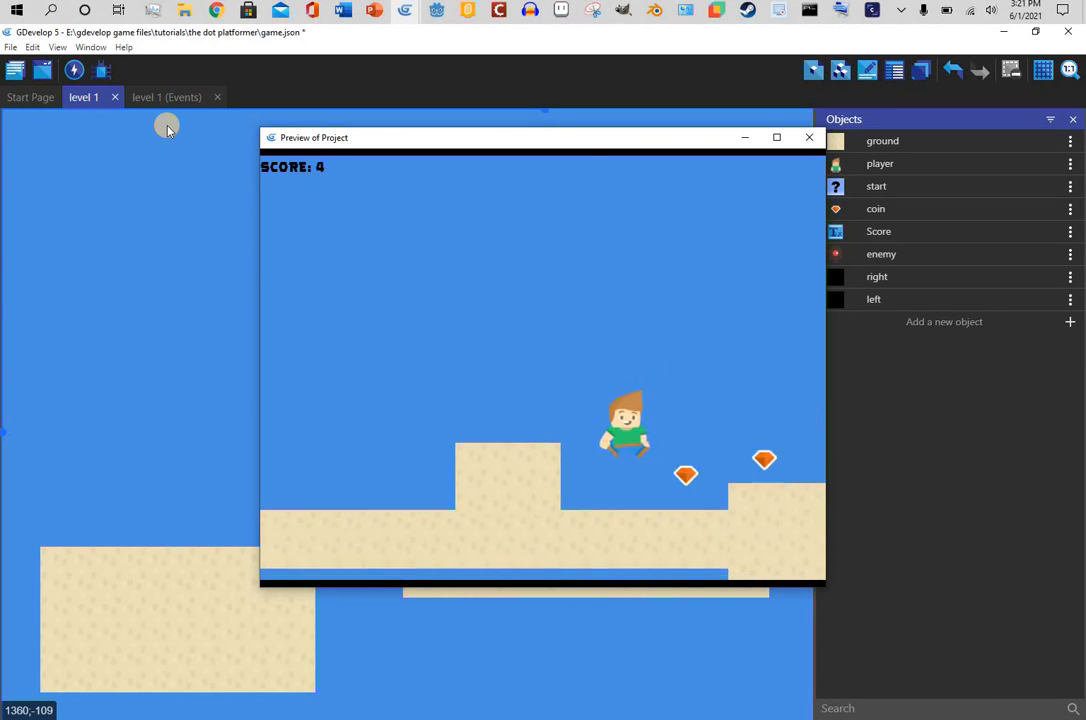
key(Right)
key(space)
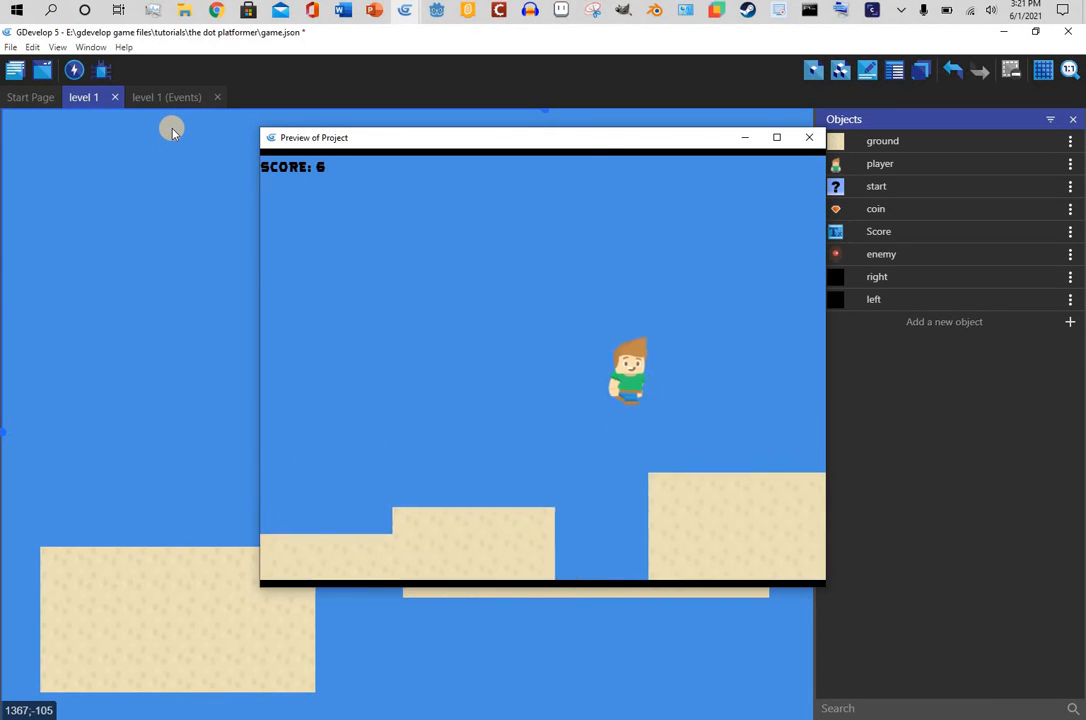
key(Right)
key(space)
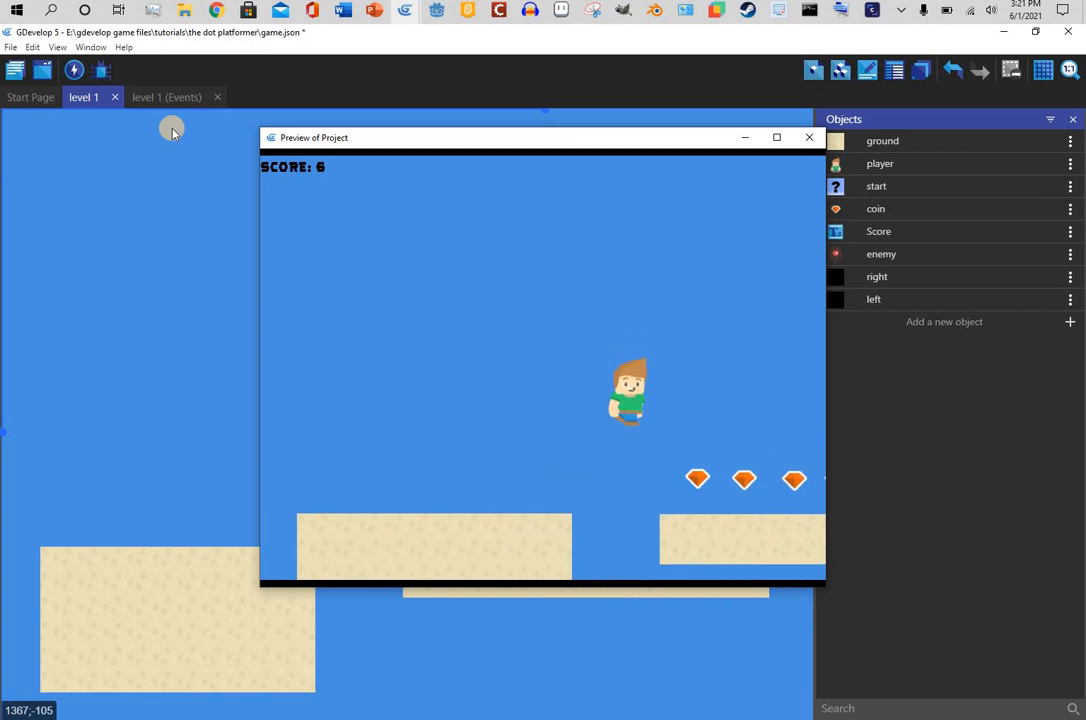
key(Right)
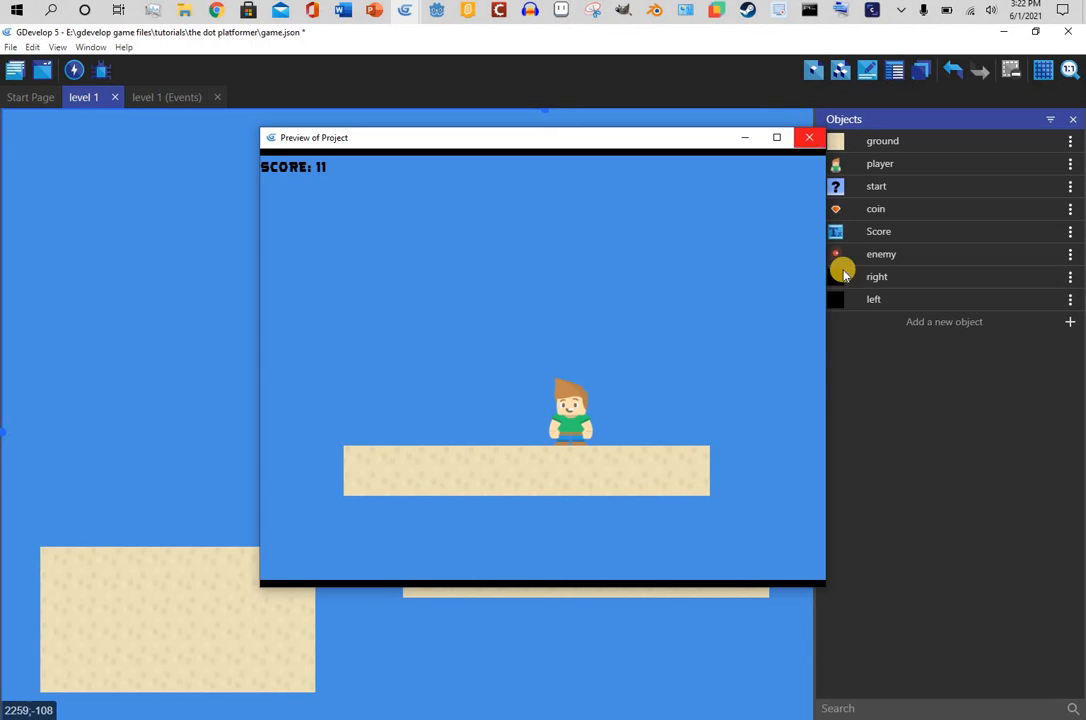
- Place a narrow left marker standing on the new thin platform, near its far right end
drag(873, 294, 741, 580)
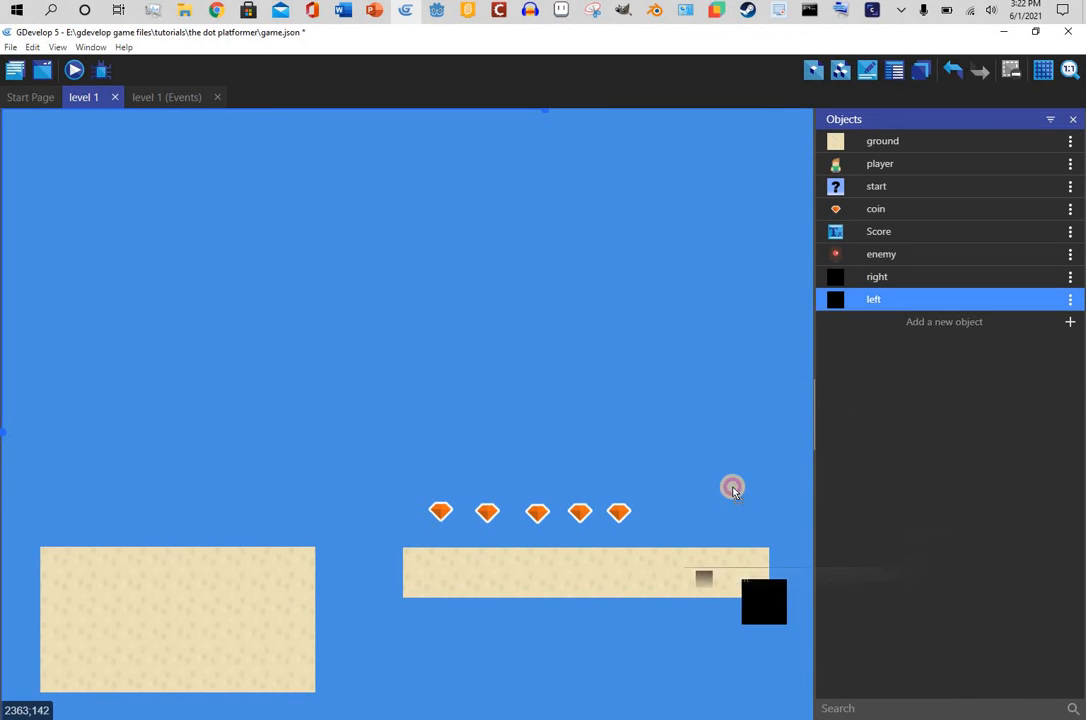
drag(733, 490, 741, 531)
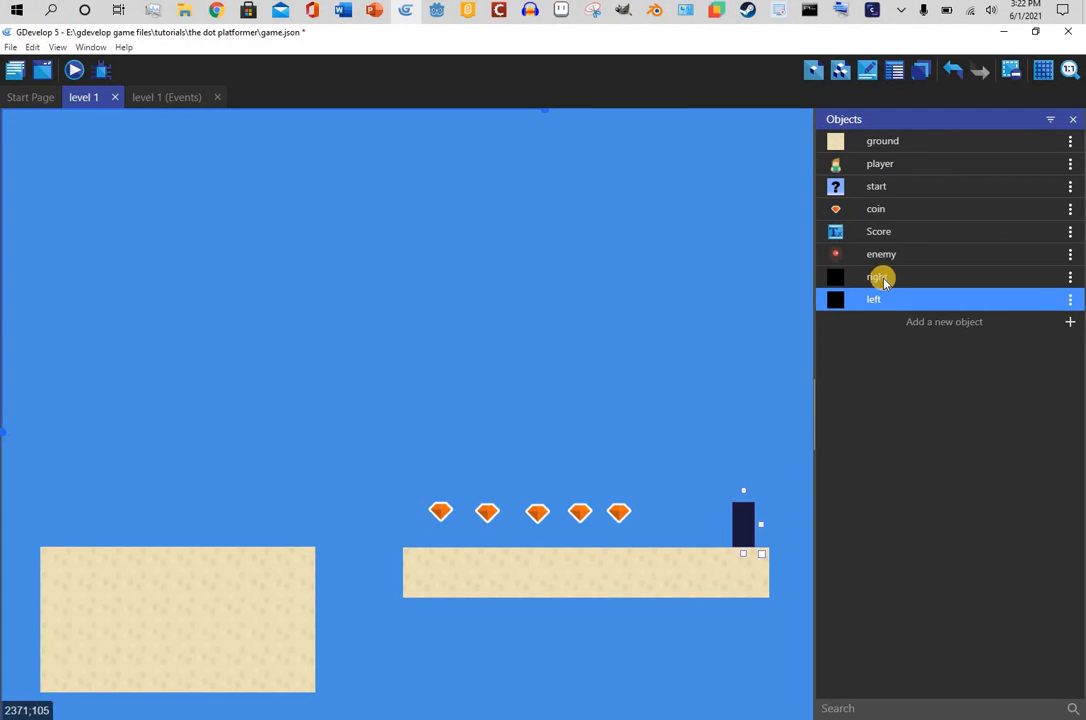
- Stand a narrow right marker on the thin platform's left end, at about X 1700, and place an enemy beside it
drag(884, 282, 345, 497)
click(376, 494)
drag(404, 516, 432, 540)
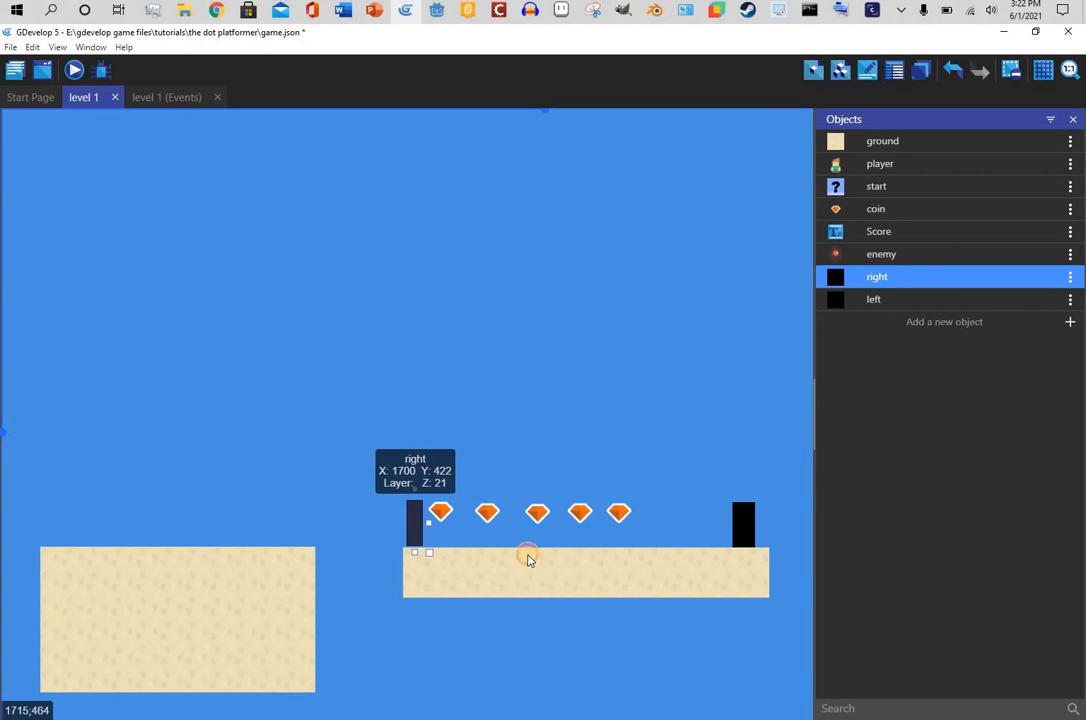
drag(386, 486, 440, 500)
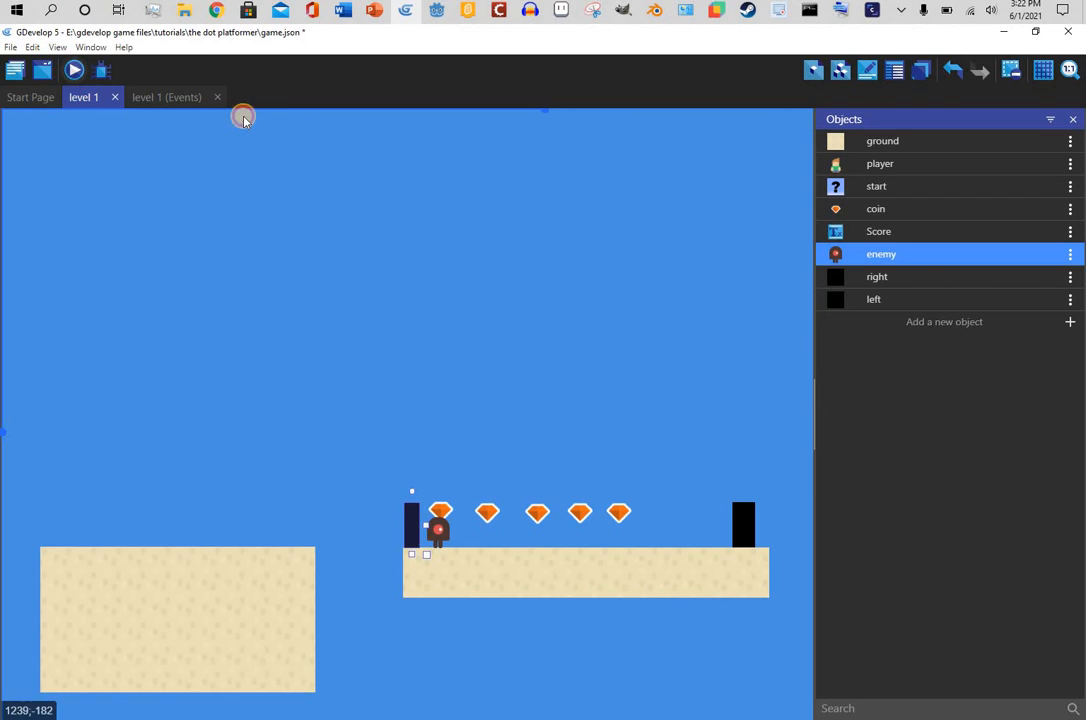
- Preview the level, collect the coins along the way, and jump the player onto the enemy patrolling the thin platform
key(Right)
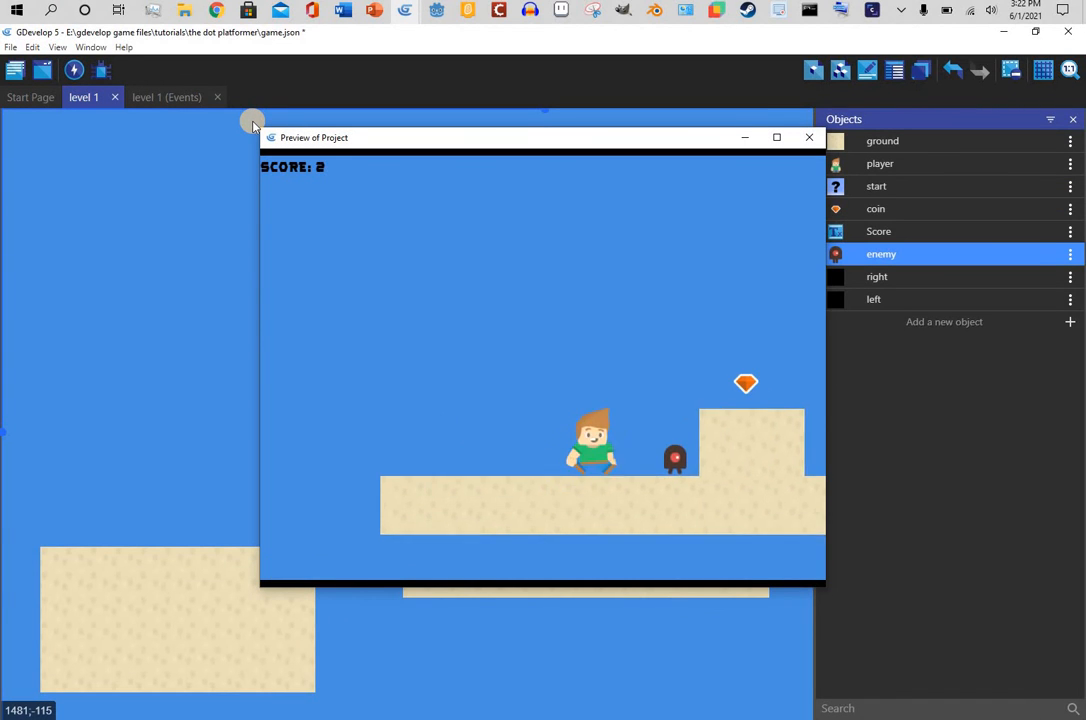
key(Left)
key(space)
key(Right)
key(space)
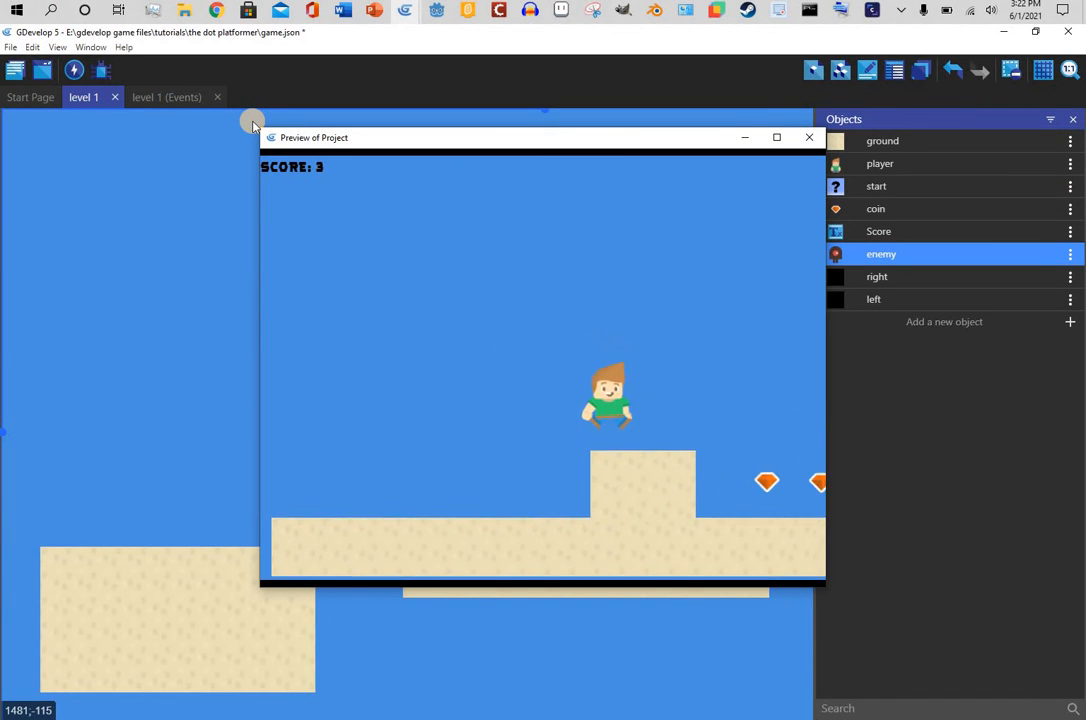
key(space)
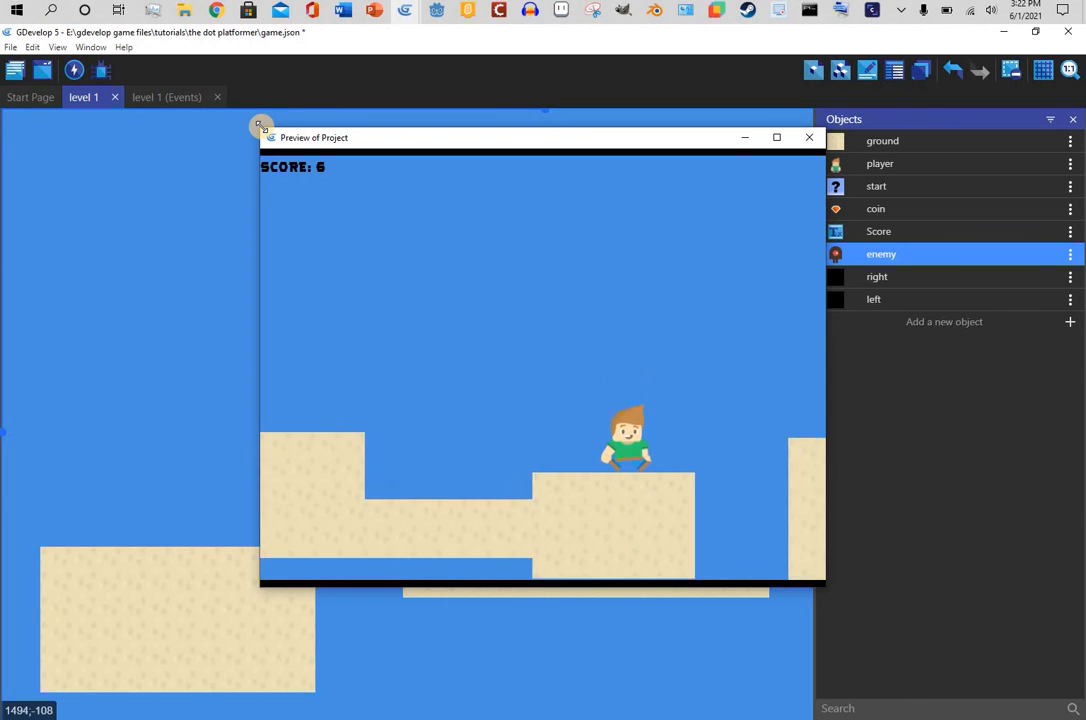
key(space)
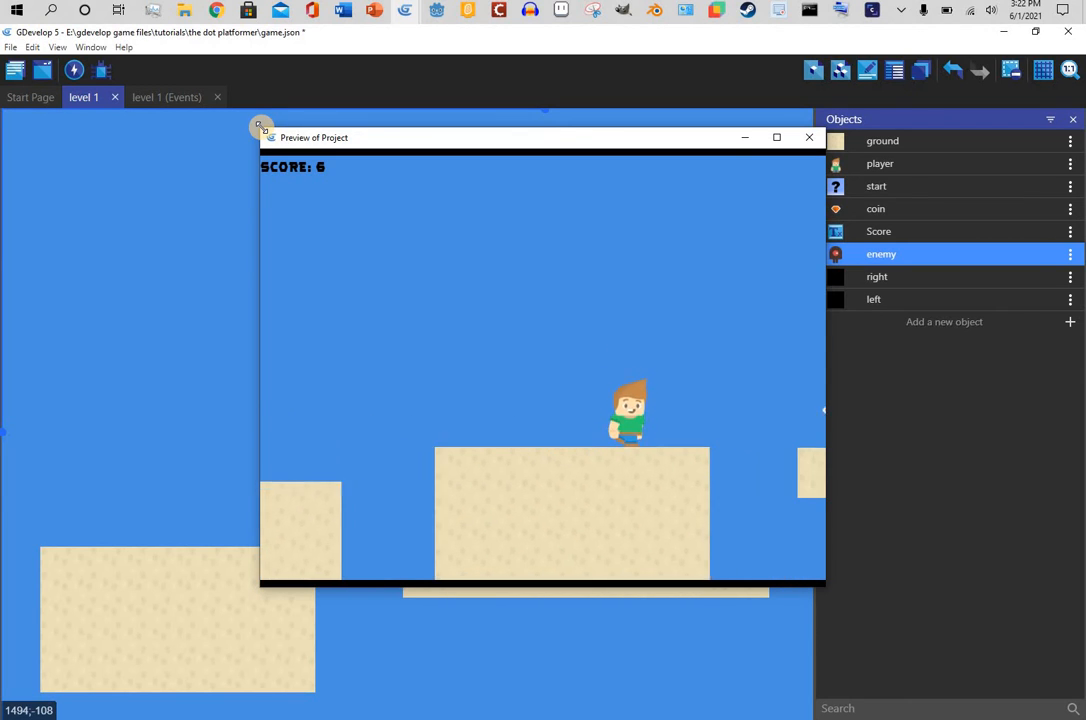
key(Right)
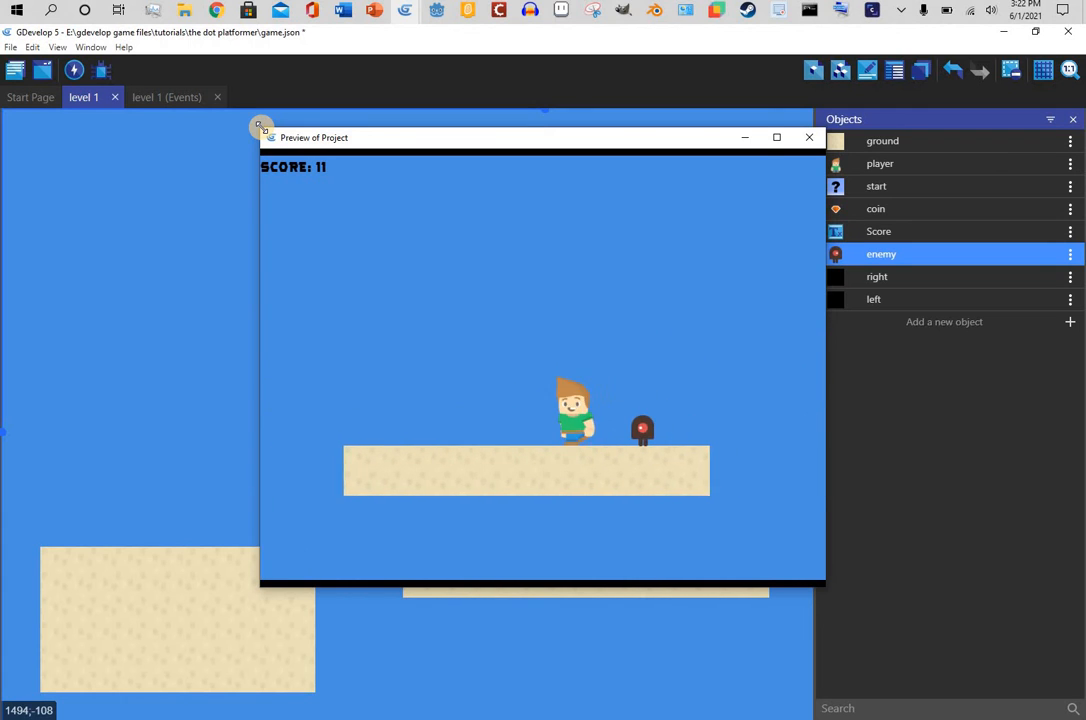
key(space)
key(Right)
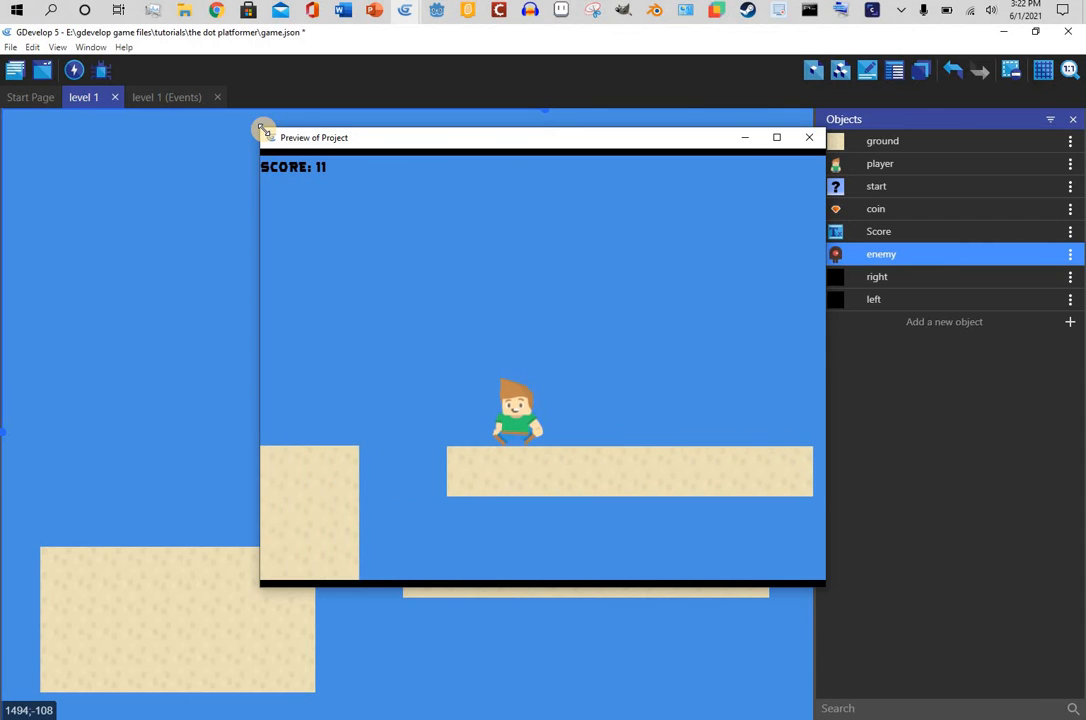
- Run and jump the player back from the thin platform to the level's first platform in the preview
key(Left)
key(space)
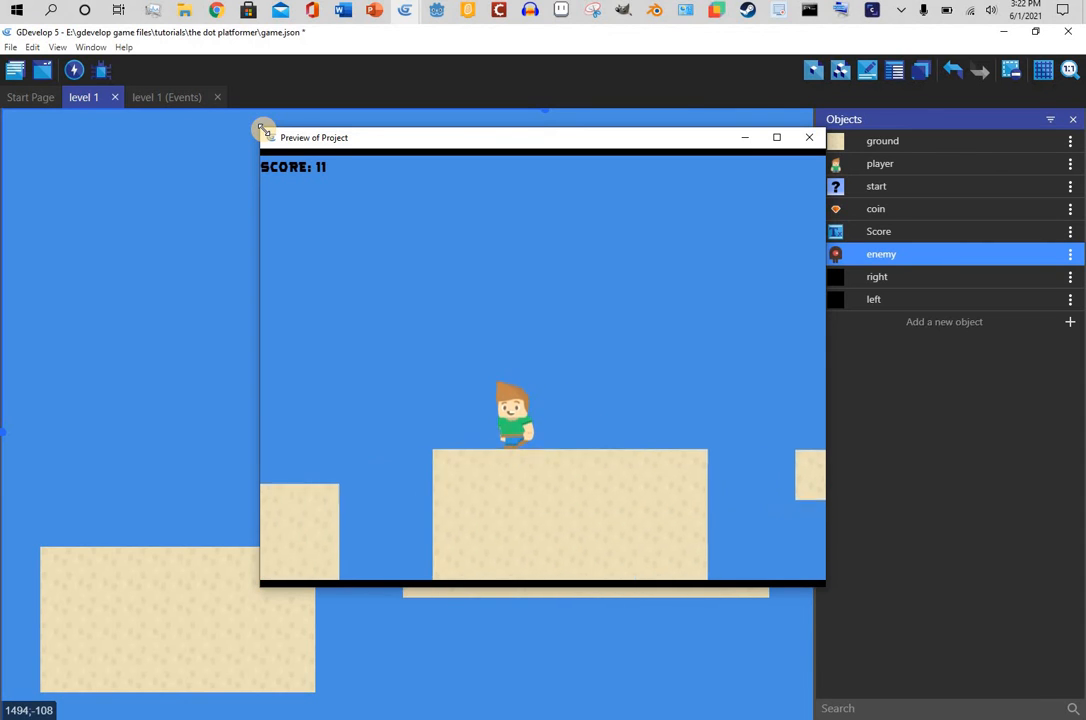
key(space)
key(space)
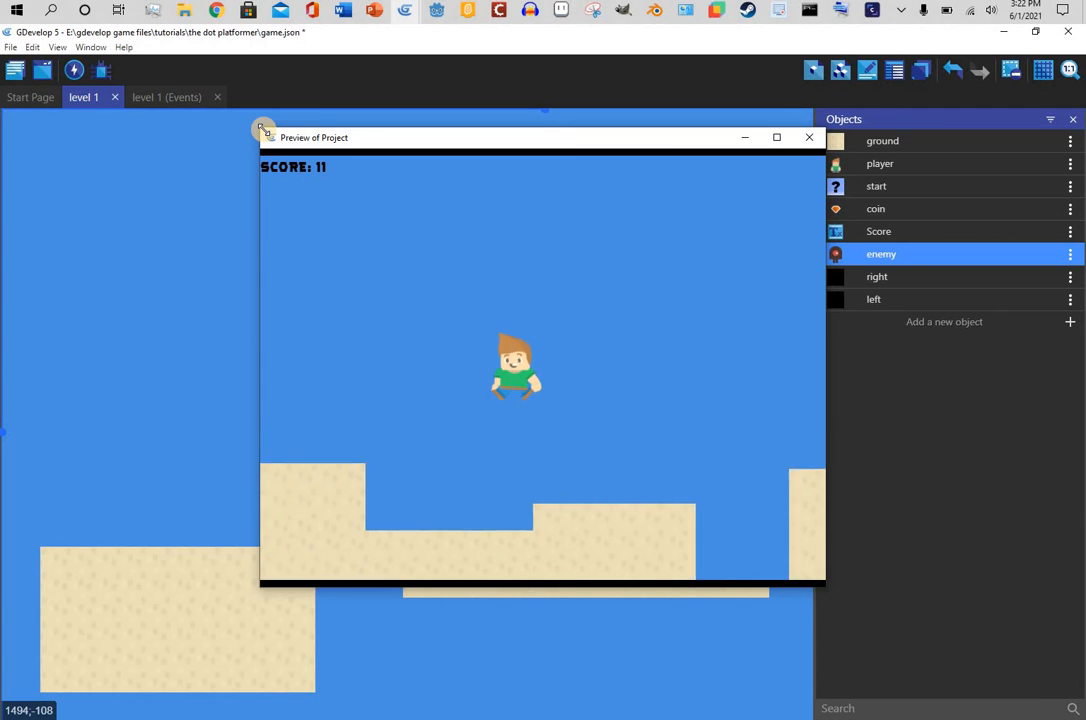
key(space)
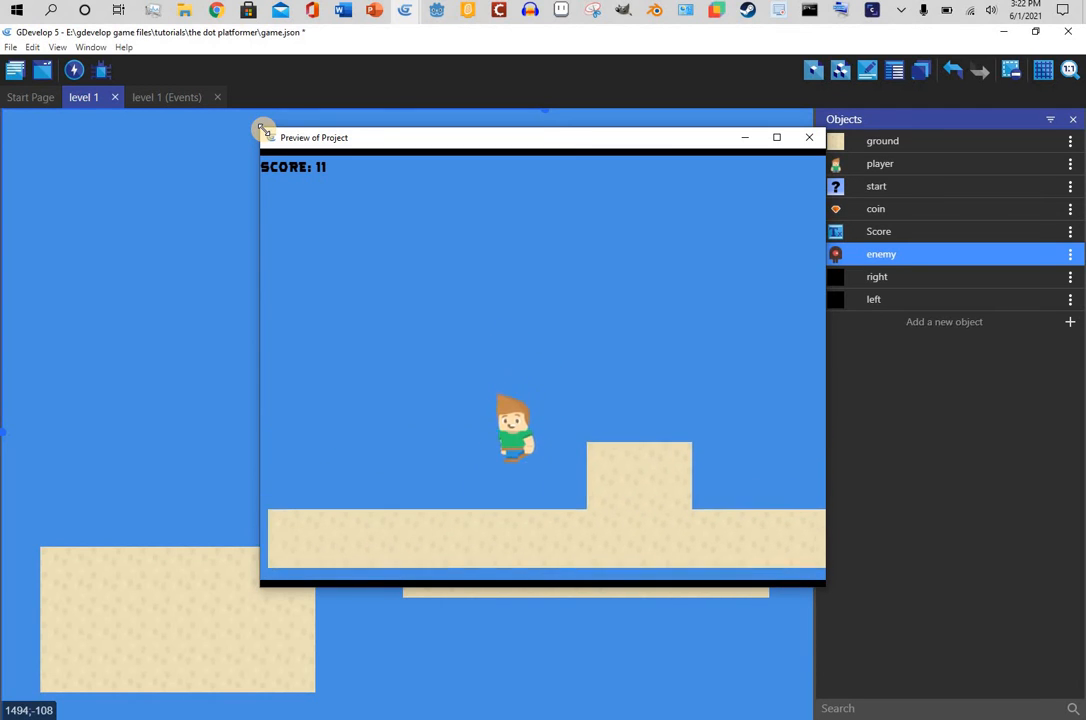
key(Left)
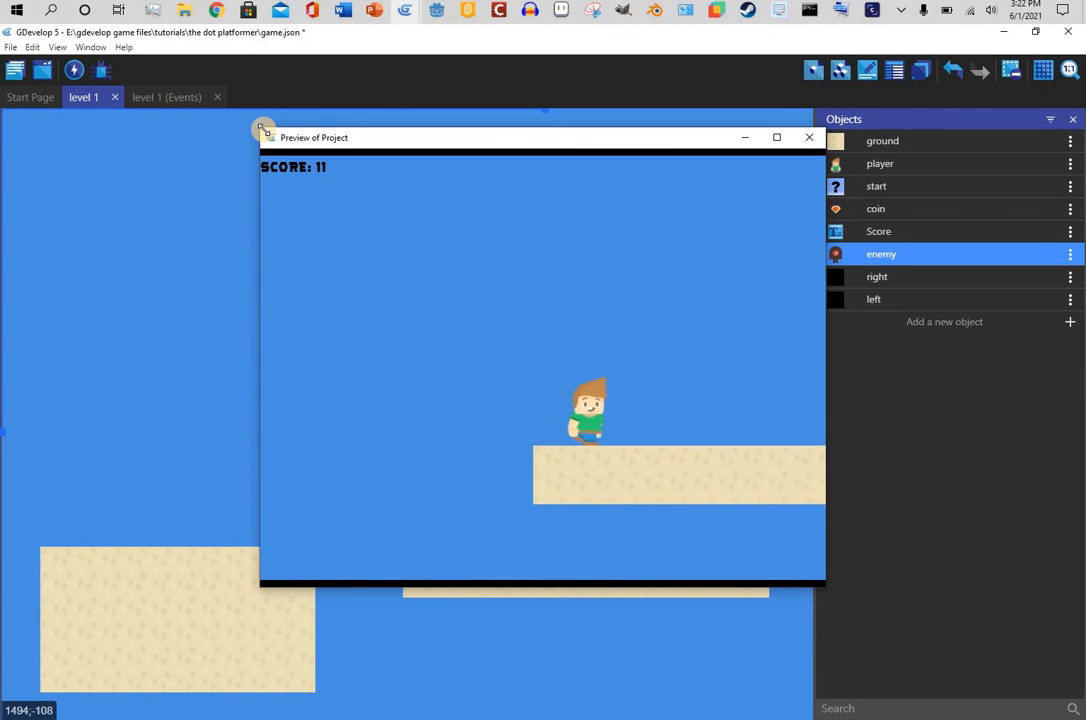
- Run the player out to the thin platform again, widen the preview window, and close the preview
key(space)
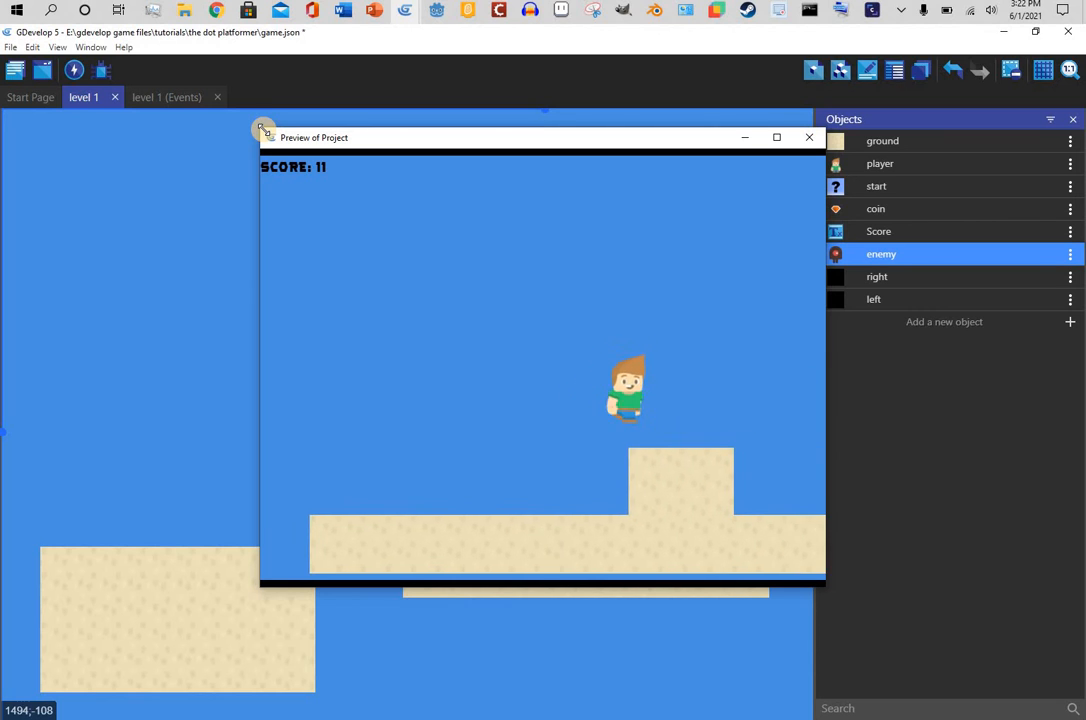
key(Right)
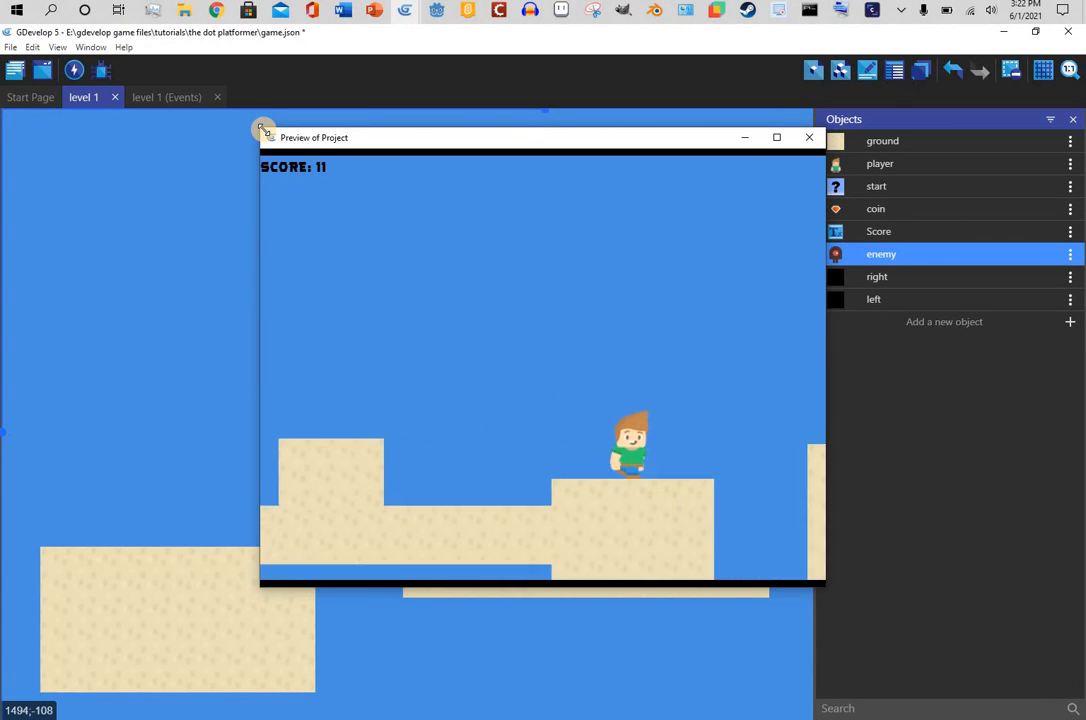
key(space)
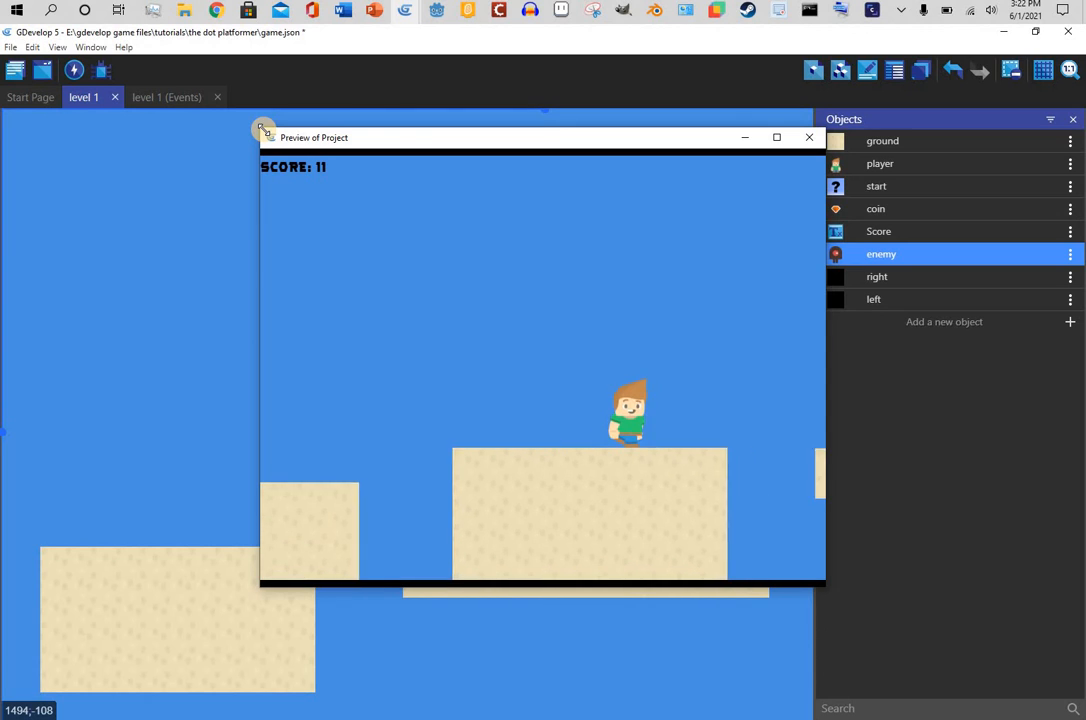
key(space)
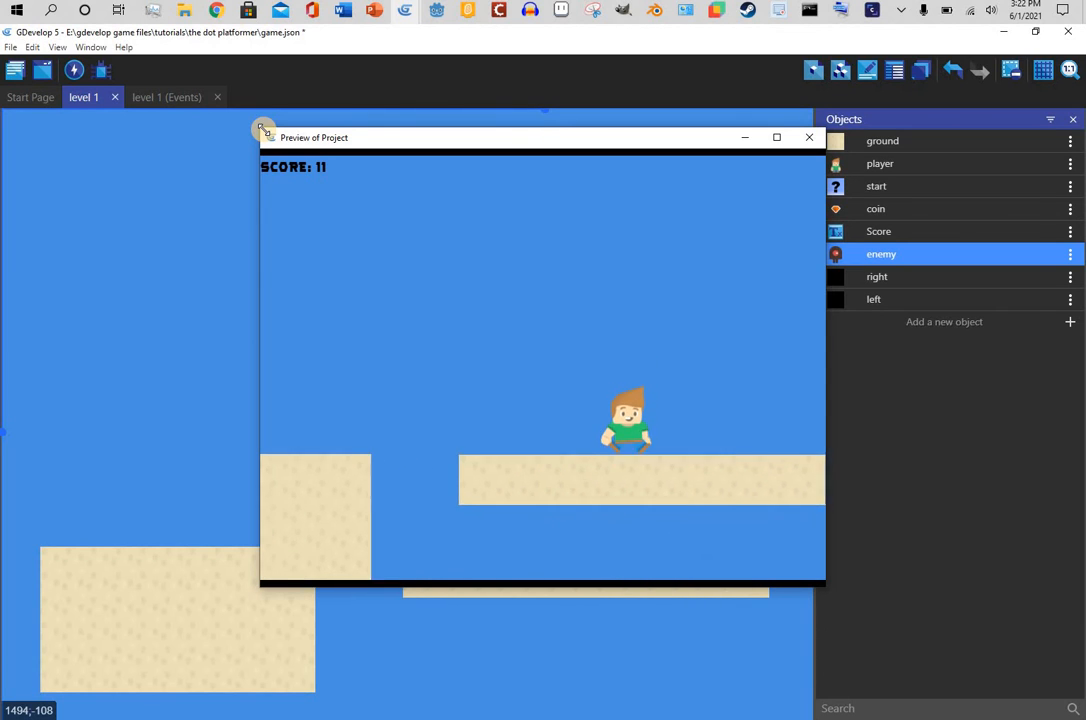
key(Left)
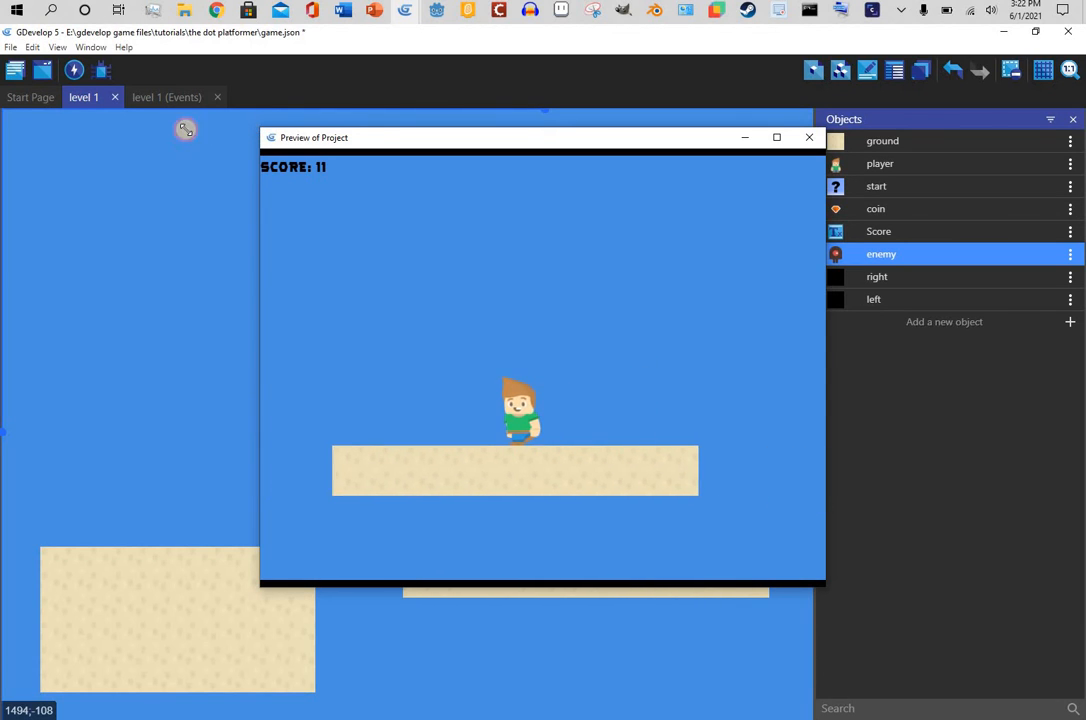
drag(185, 128, 36, 129)
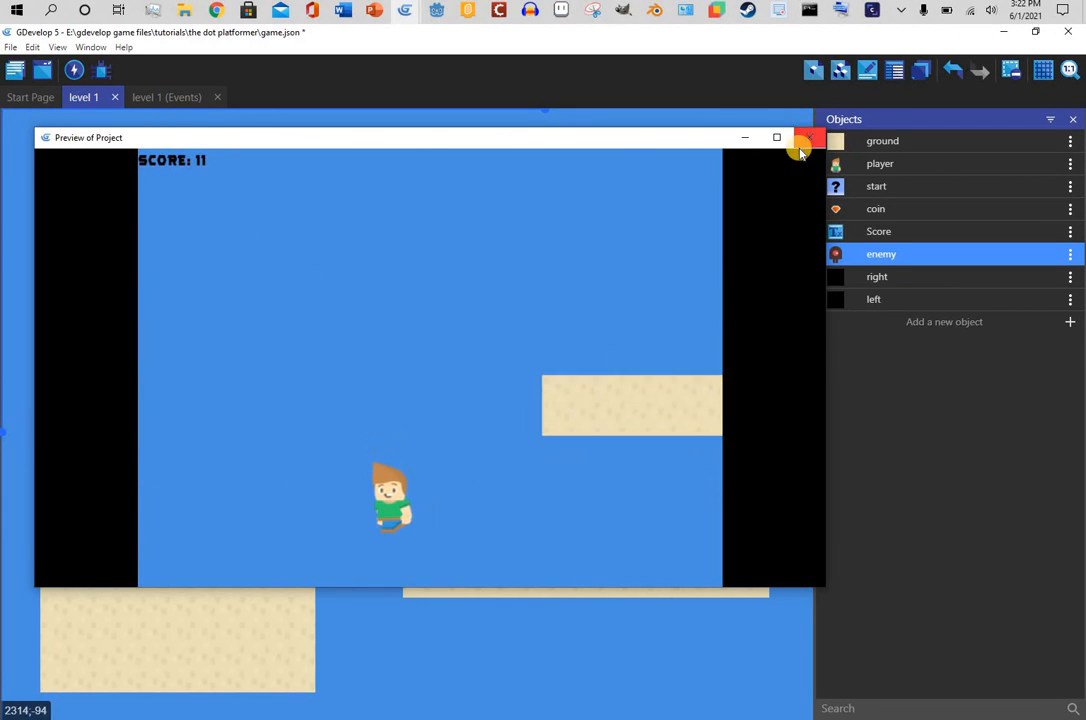
click(801, 145)
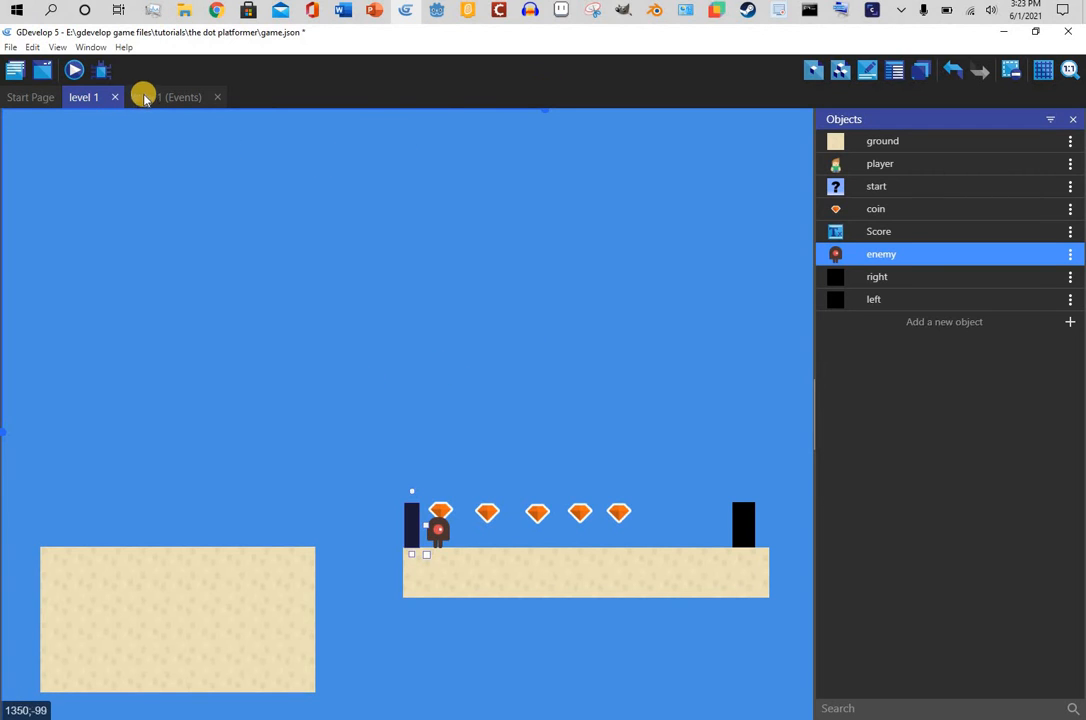
- Move the left marker inward along the thin platform to about X 2071, Y 429
drag(745, 522, 680, 535)
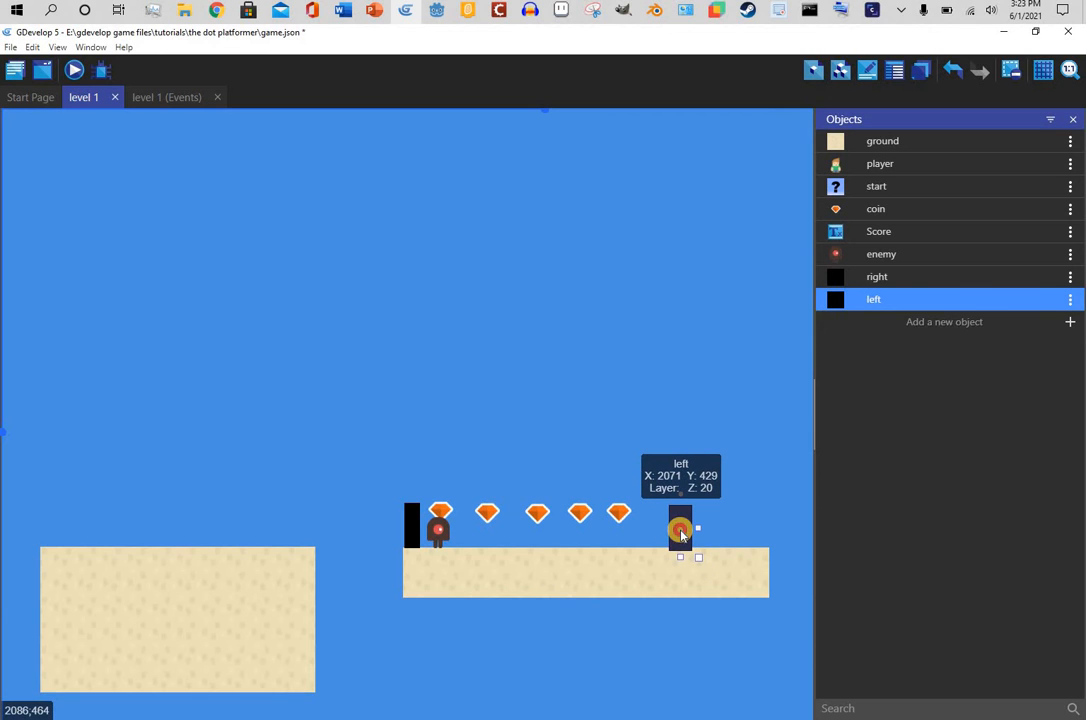
- Create a new Sprite object from scratch and add an empty animation to it
click(1068, 323)
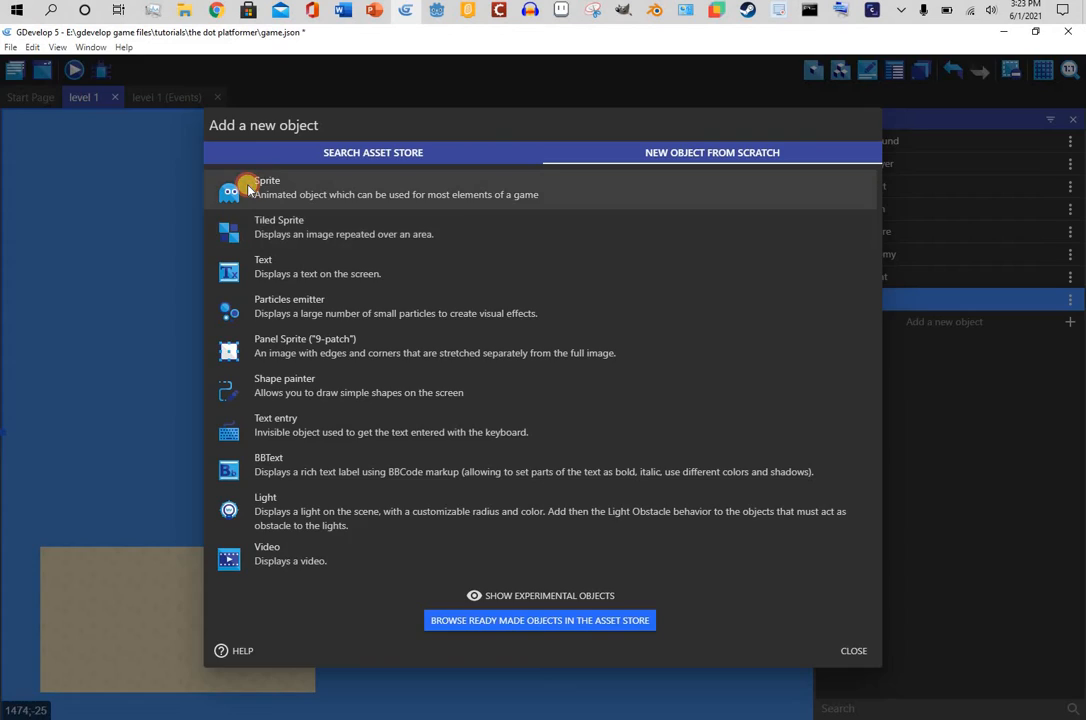
click(240, 186)
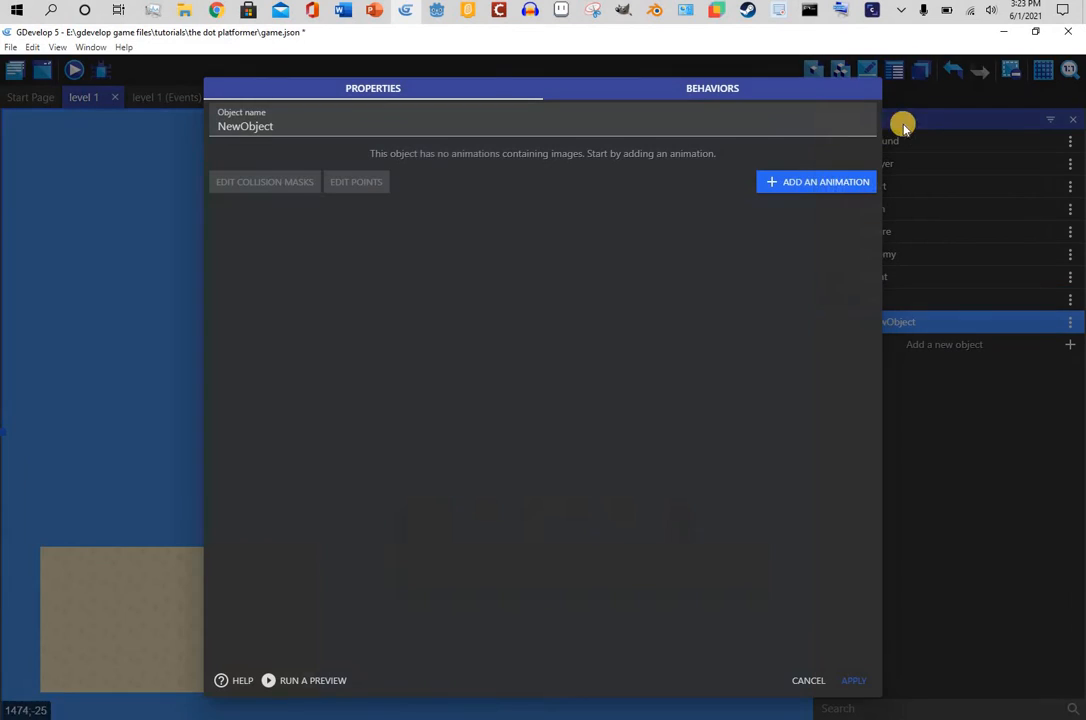
click(810, 194)
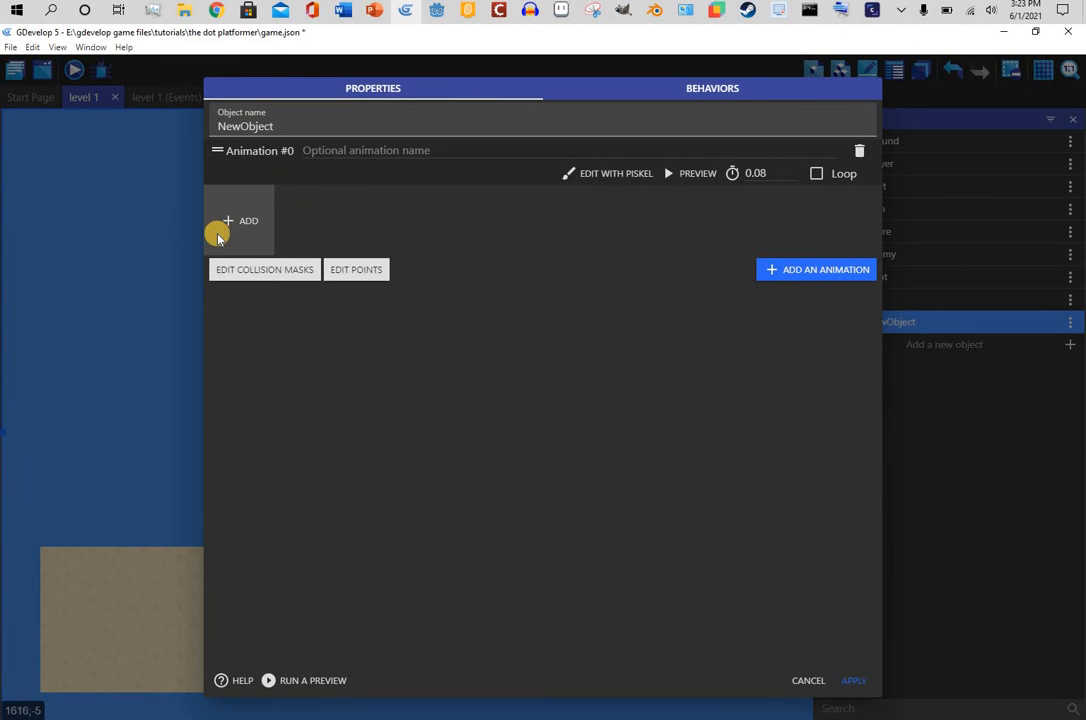
- Choose the puzzleRed image from the PNG Items folder as the animation's frame, showing the files as tiles with thumbnails
click(246, 227)
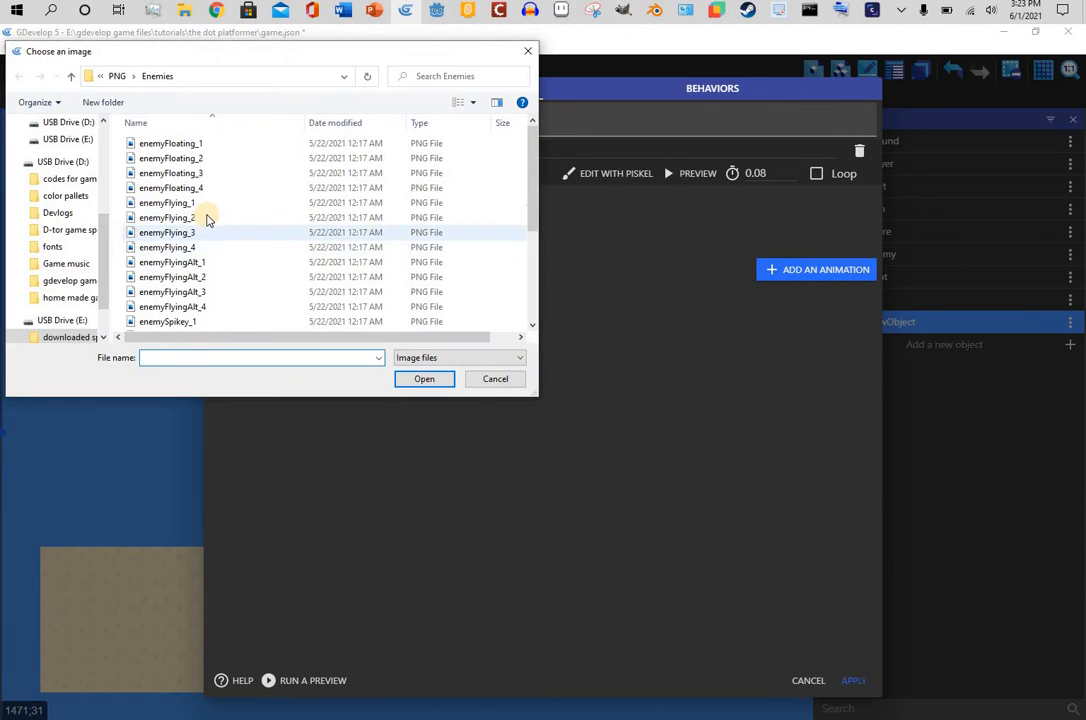
click(116, 78)
double_click(240, 174)
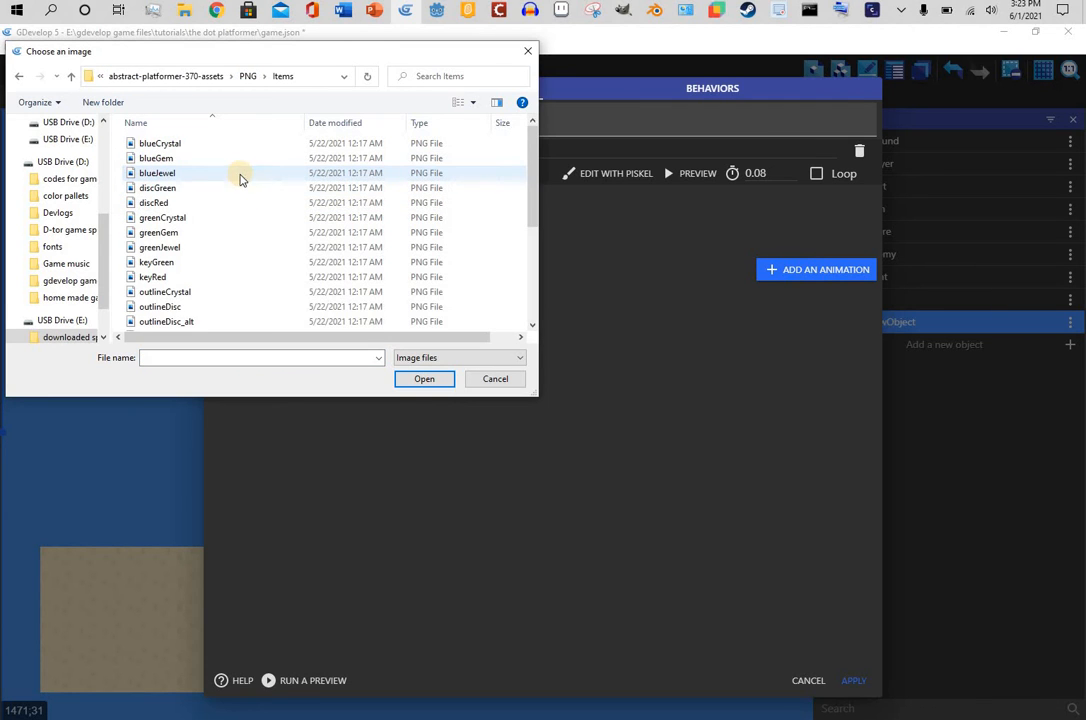
scroll(258, 268, down, 1)
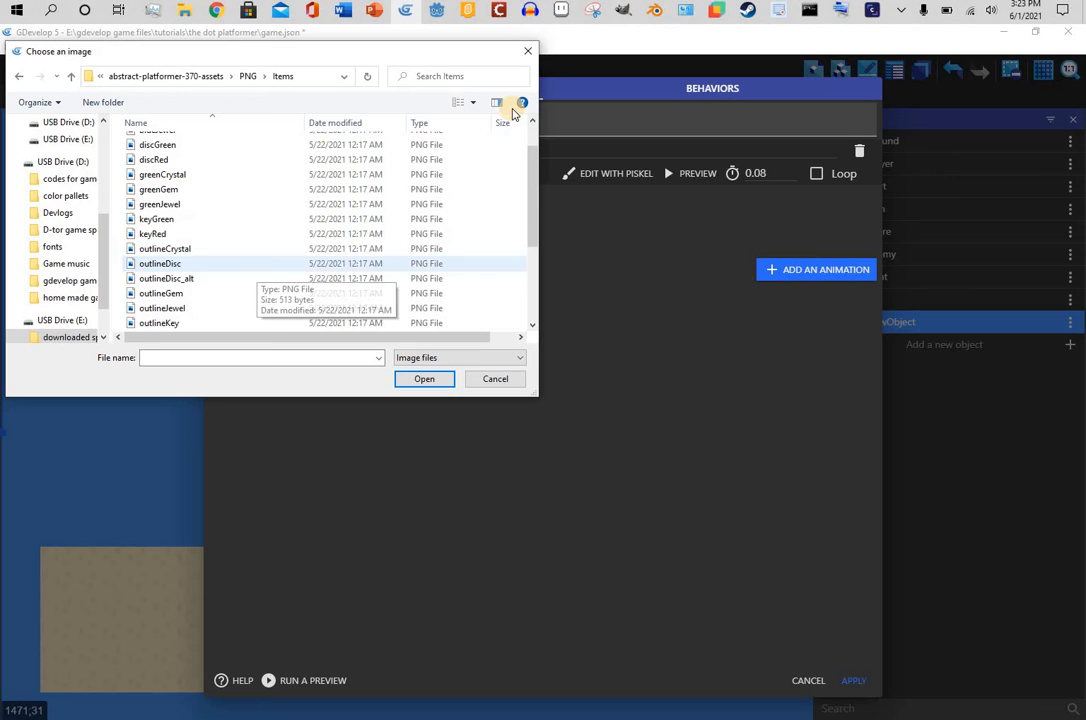
click(457, 105)
scroll(435, 170, down, 6)
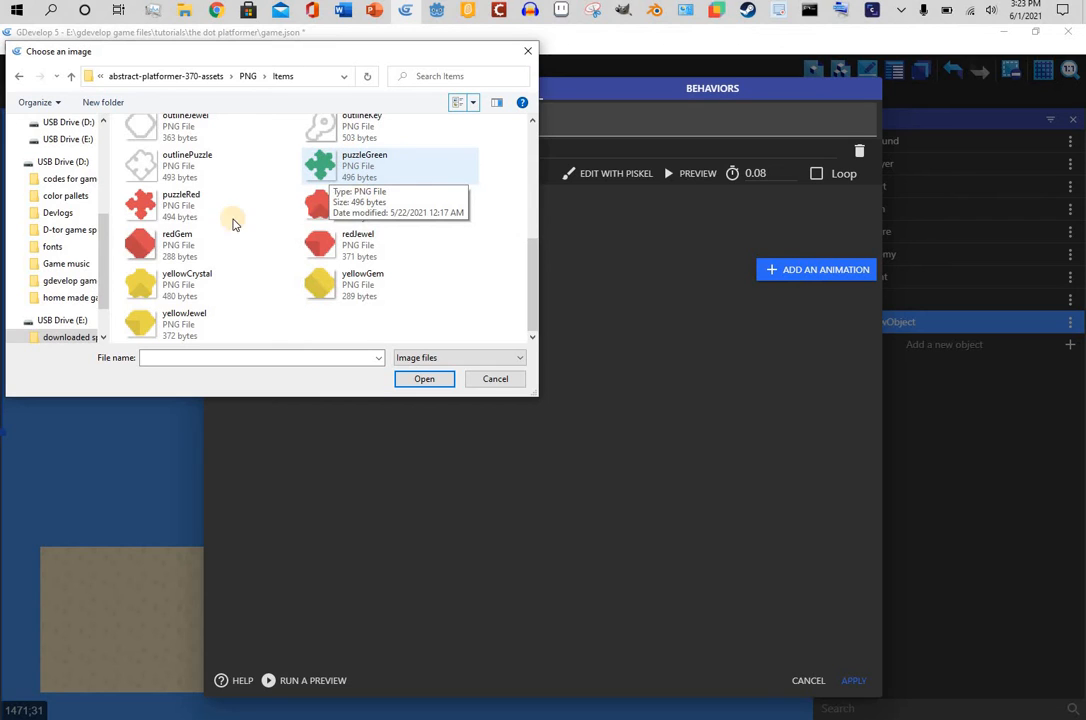
click(199, 224)
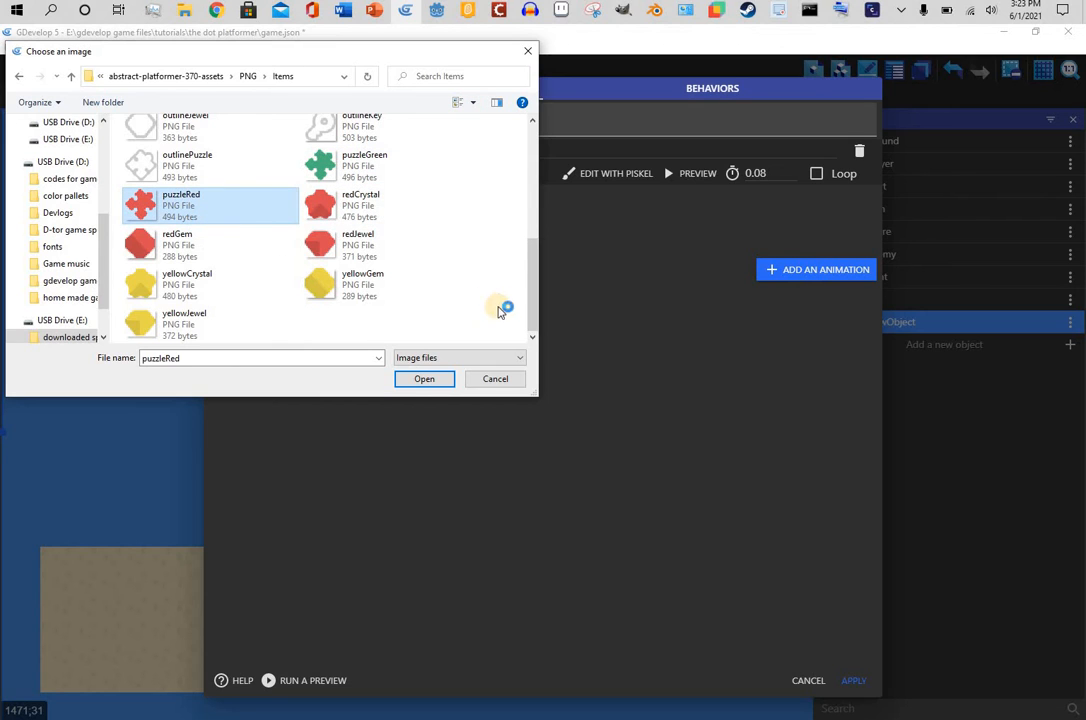
- Import puzzleRed as the new sprite's frame, copying the file into the project folder, and apply the object
click(420, 380)
click(651, 384)
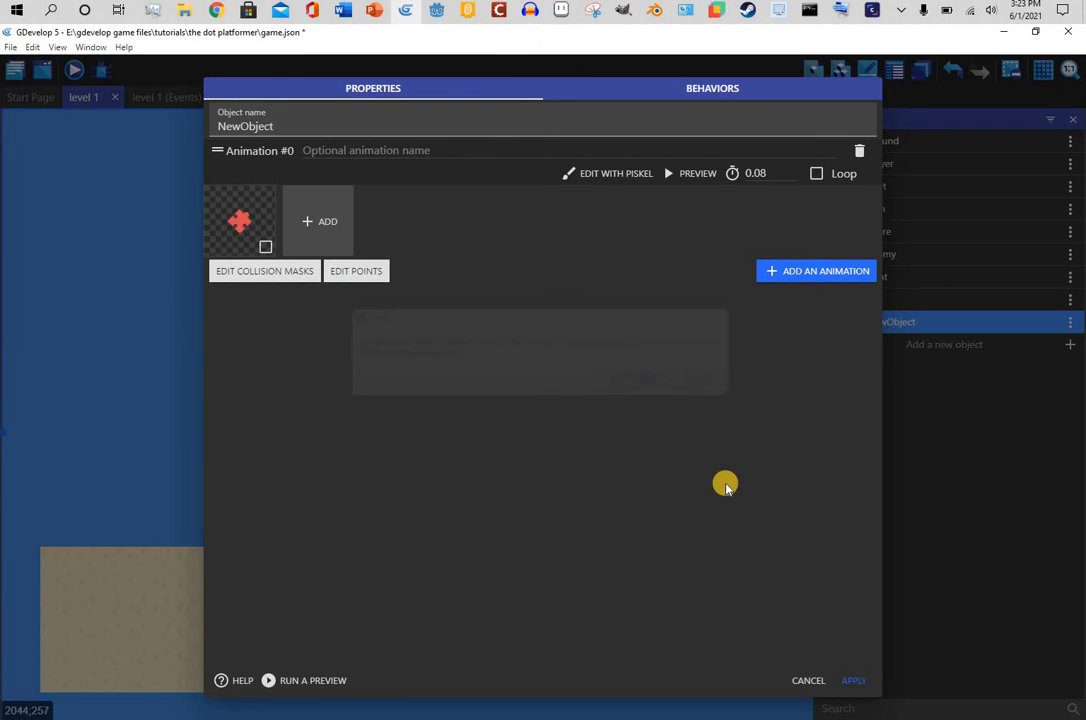
click(848, 680)
- Place the new puzzle-piece object above the far end of the thin platform, beyond the left marker, at about X 2138, Y 438
drag(870, 325, 720, 518)
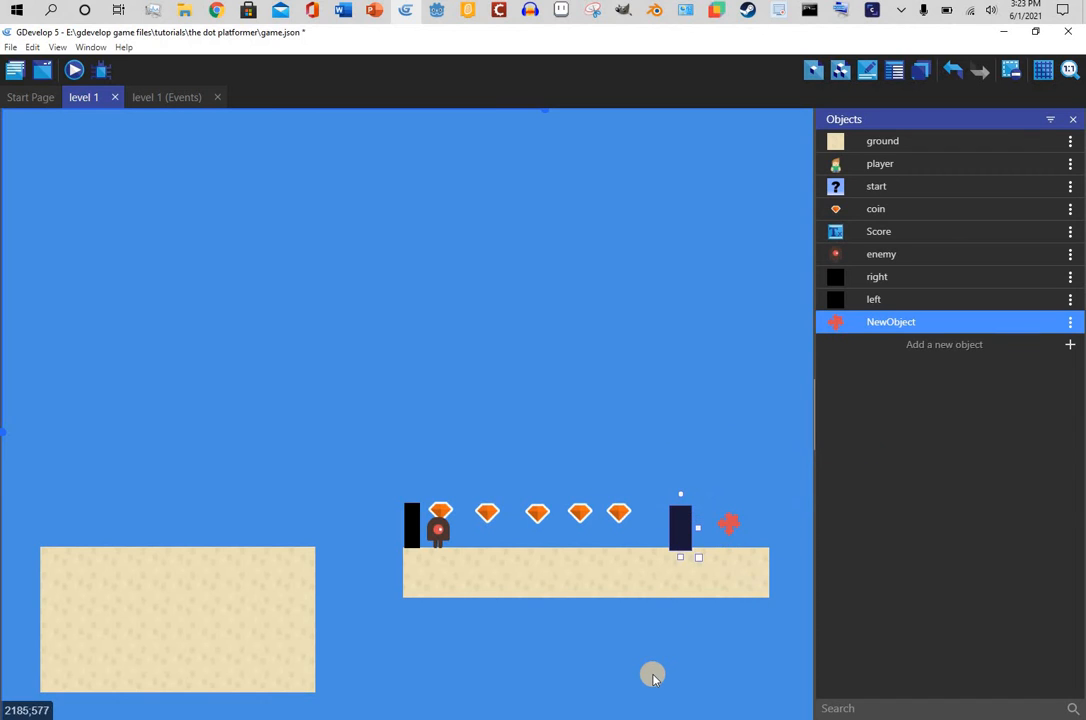
drag(766, 475, 702, 577)
drag(728, 469, 702, 533)
click(702, 533)
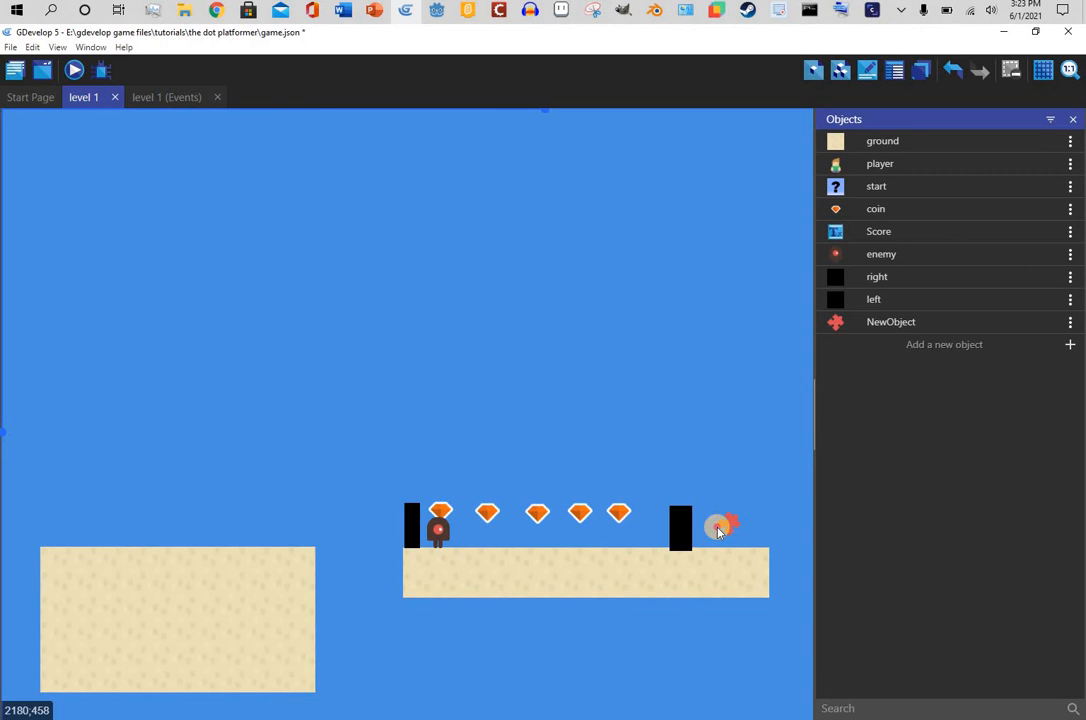
click(720, 524)
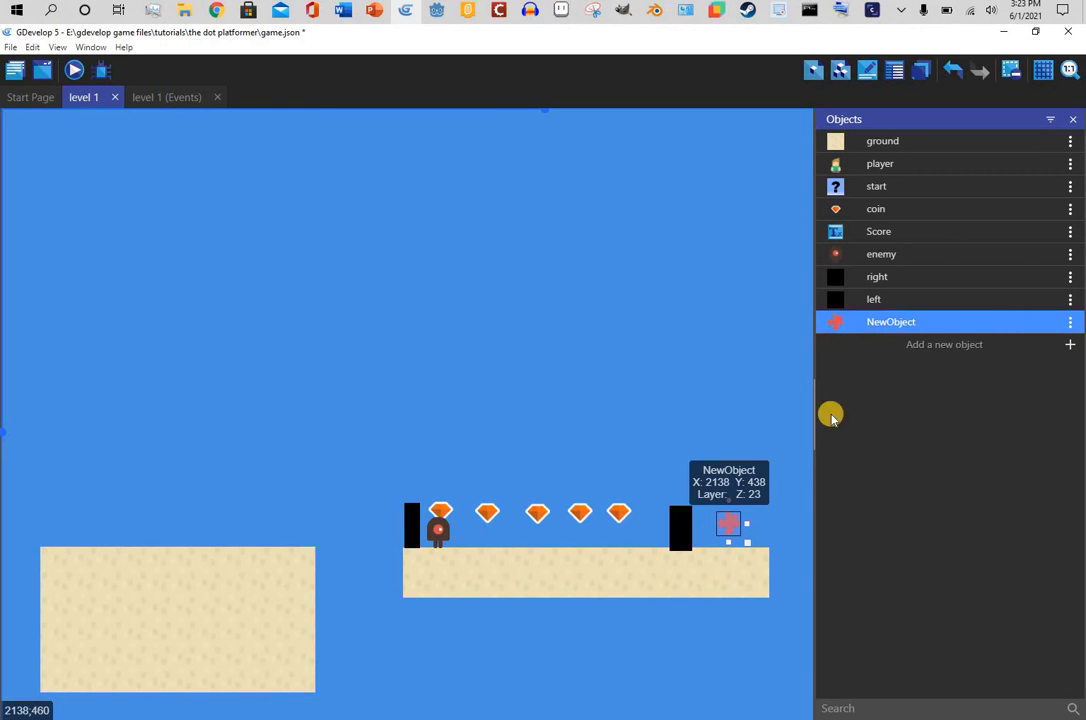
- Add the yellowCrystal image from the Items folder as another frame of NewObject, copying the file into the project folder
double_click(880, 323)
click(303, 222)
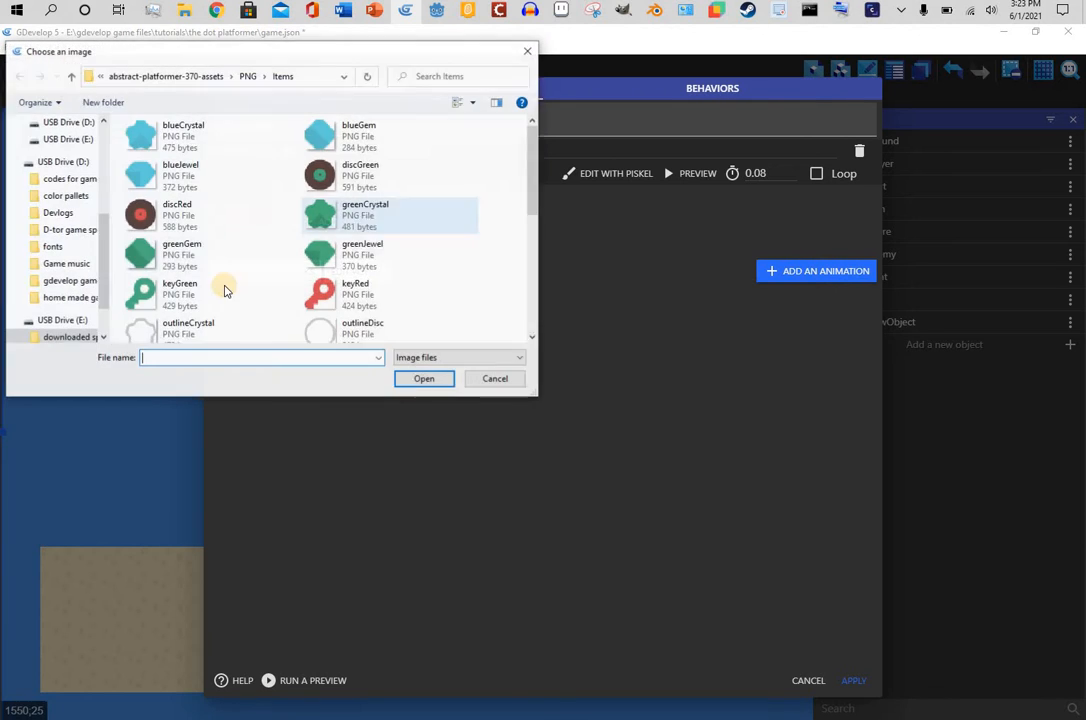
scroll(220, 290, down, 5)
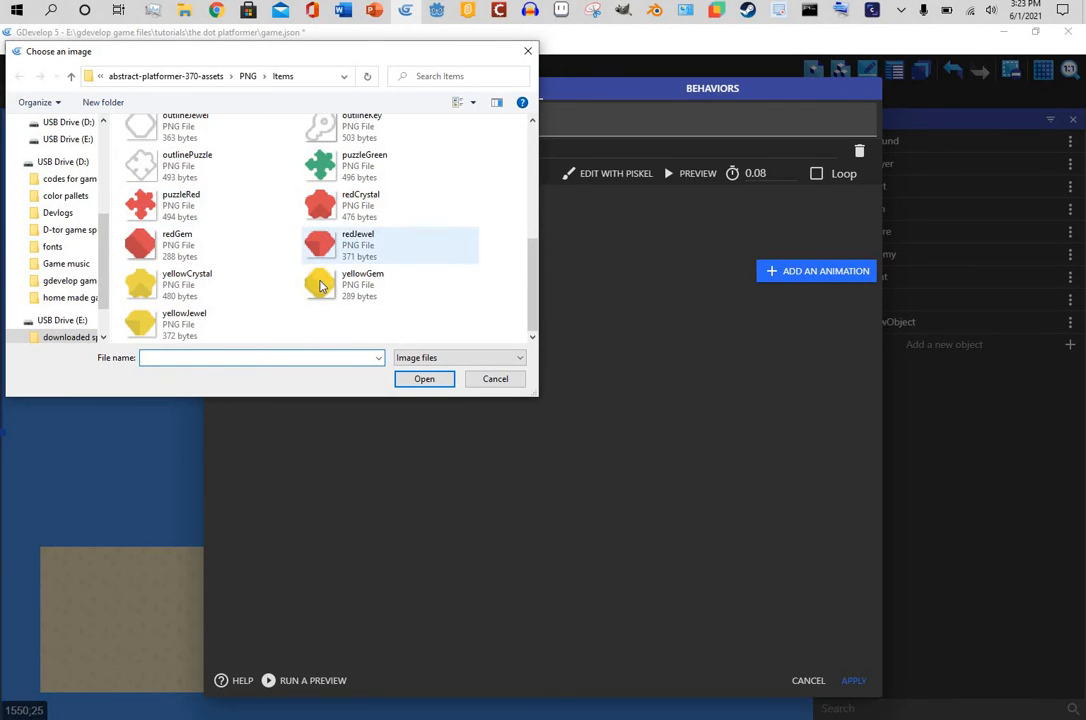
click(178, 184)
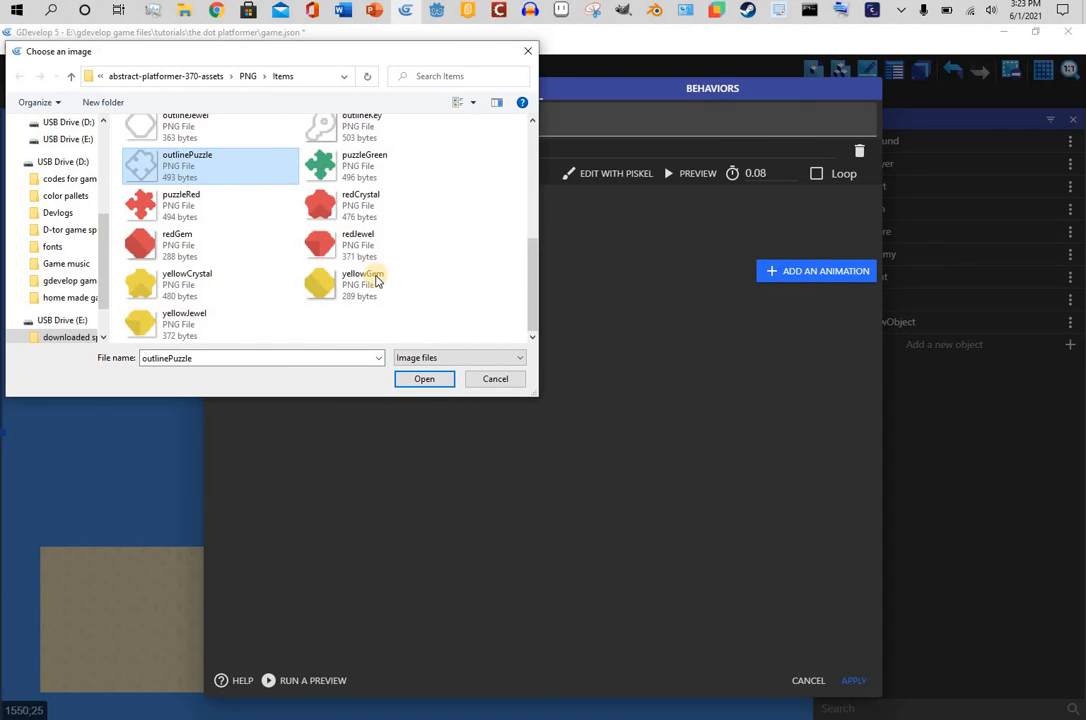
click(180, 298)
click(424, 378)
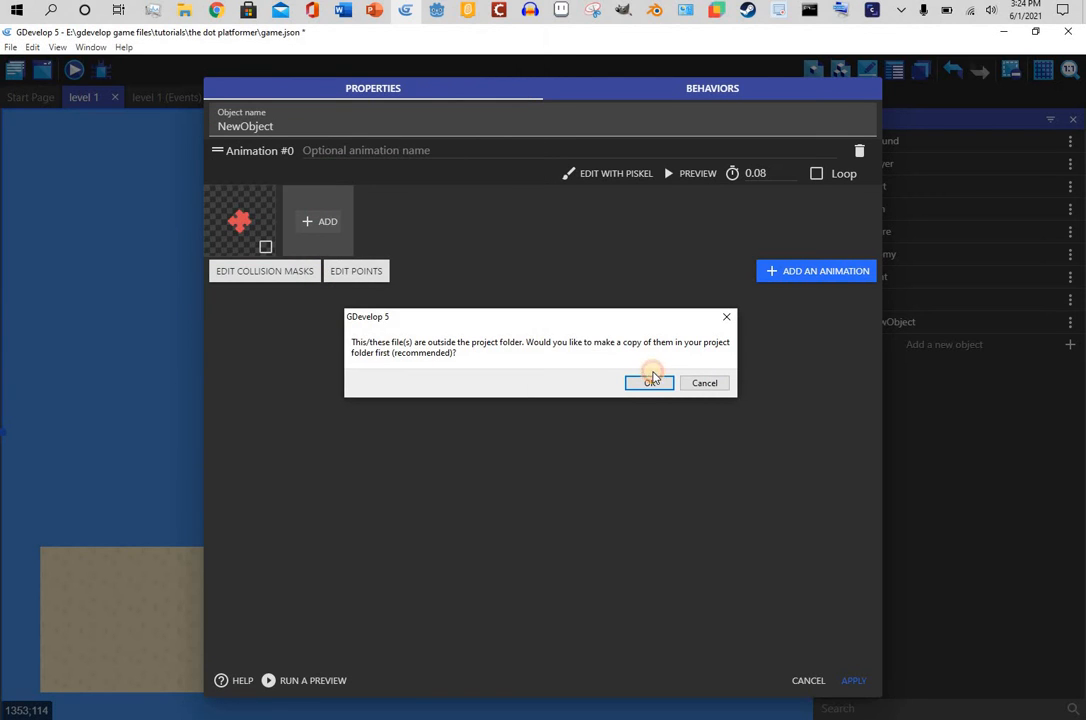
click(650, 383)
- Delete the red puzzle frame from NewObject's animation and apply the object changes
right_click(234, 200)
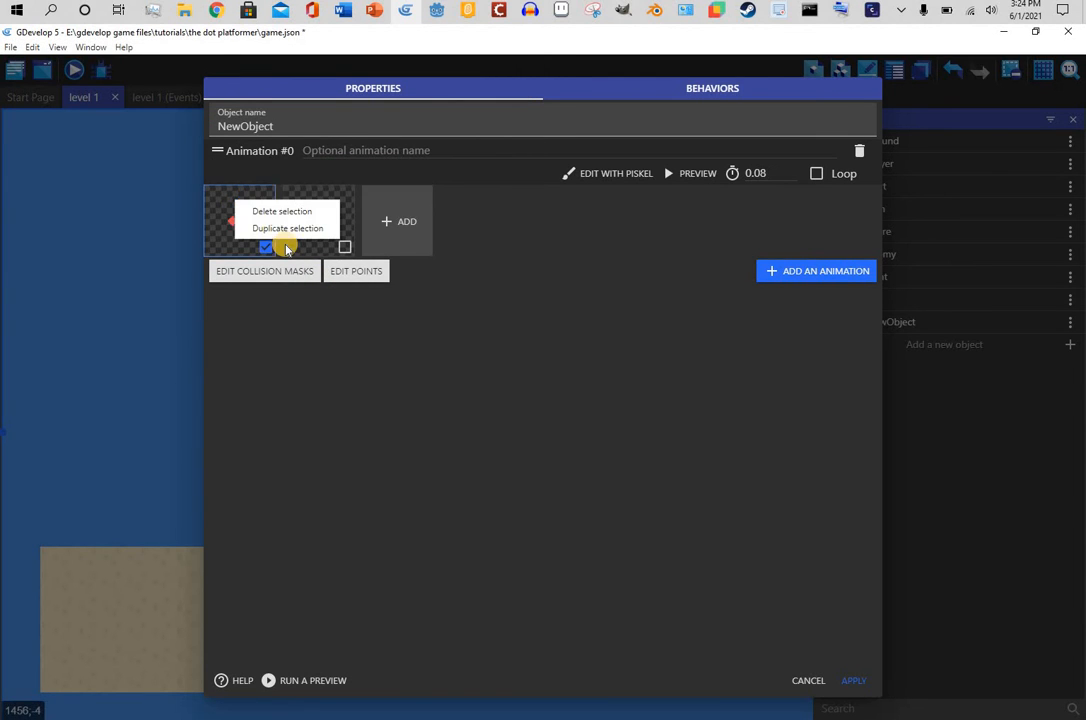
click(280, 212)
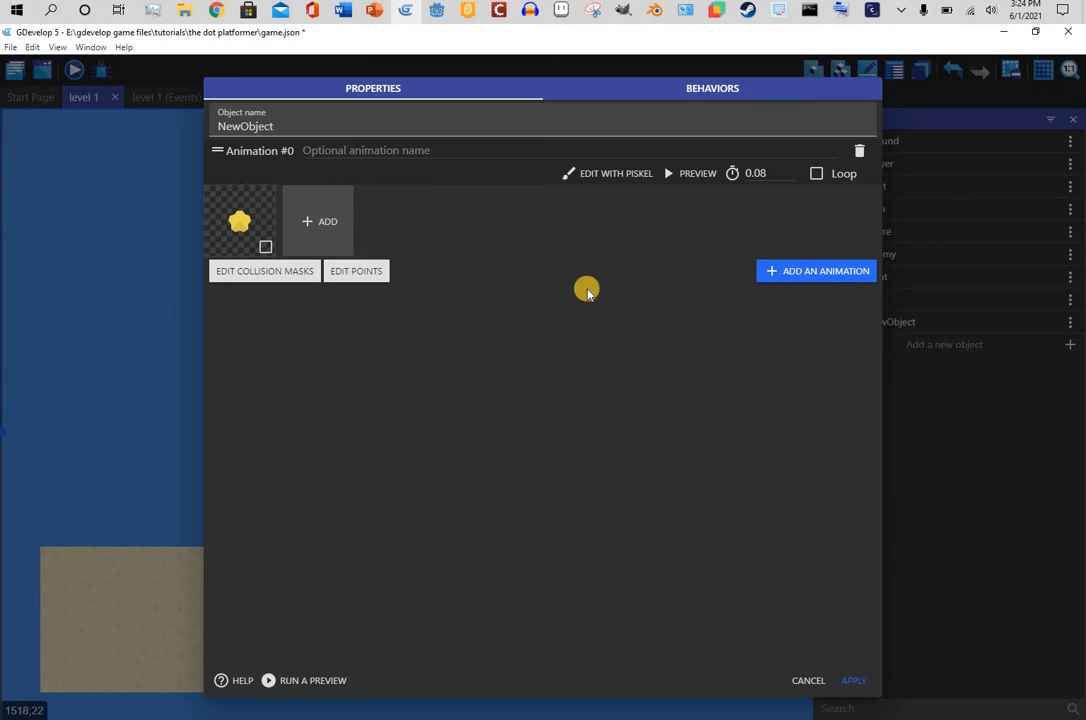
click(846, 680)
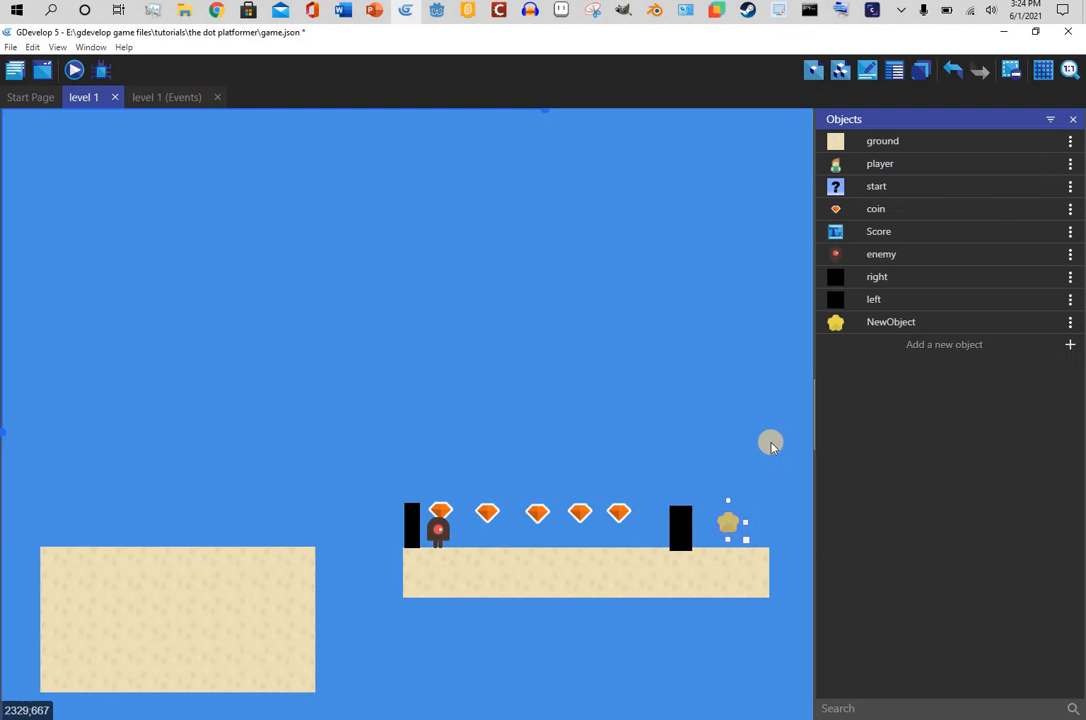
- Rename the yellow crystal object from NewObject to goal and apply the change
double_click(730, 527)
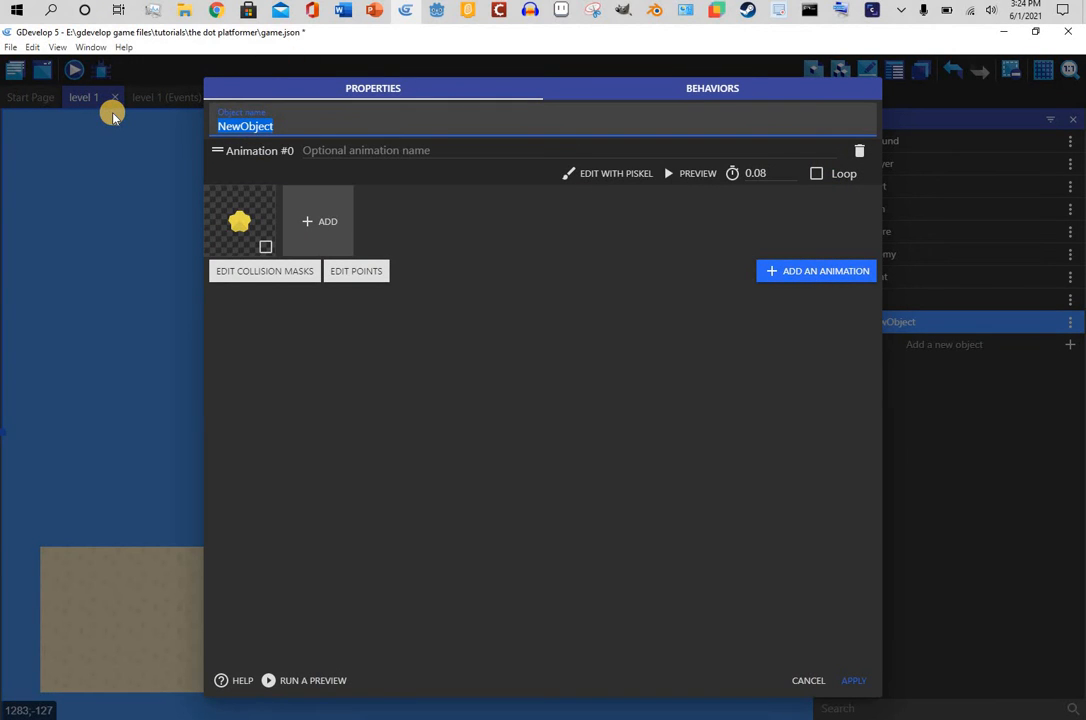
text(goal)
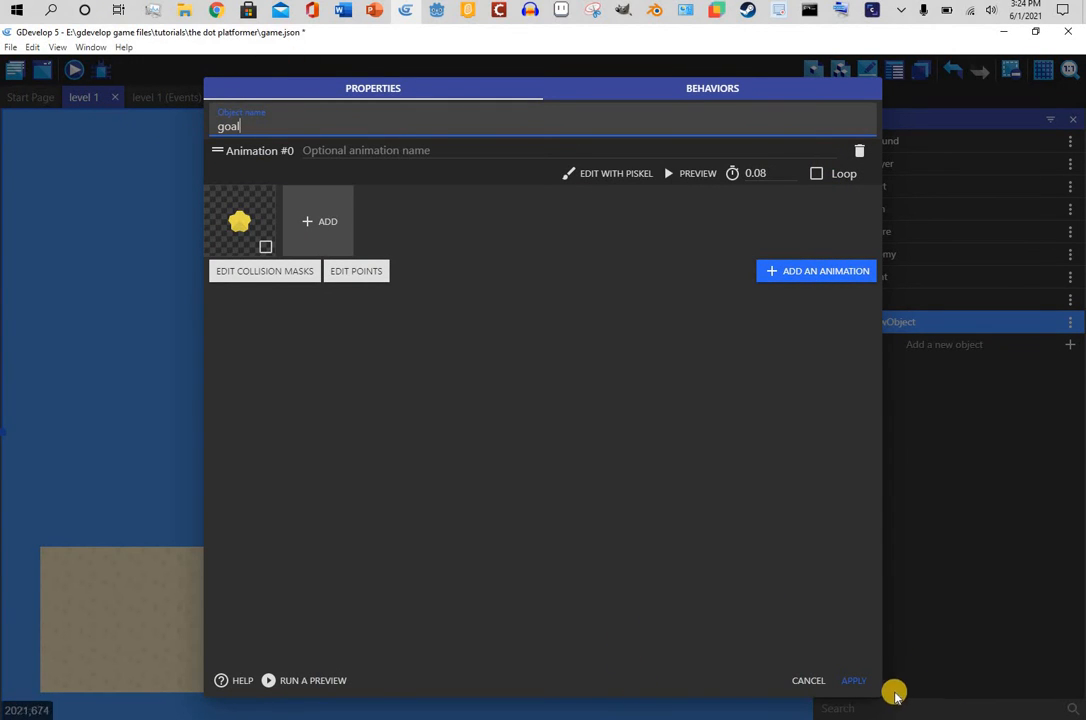
click(850, 680)
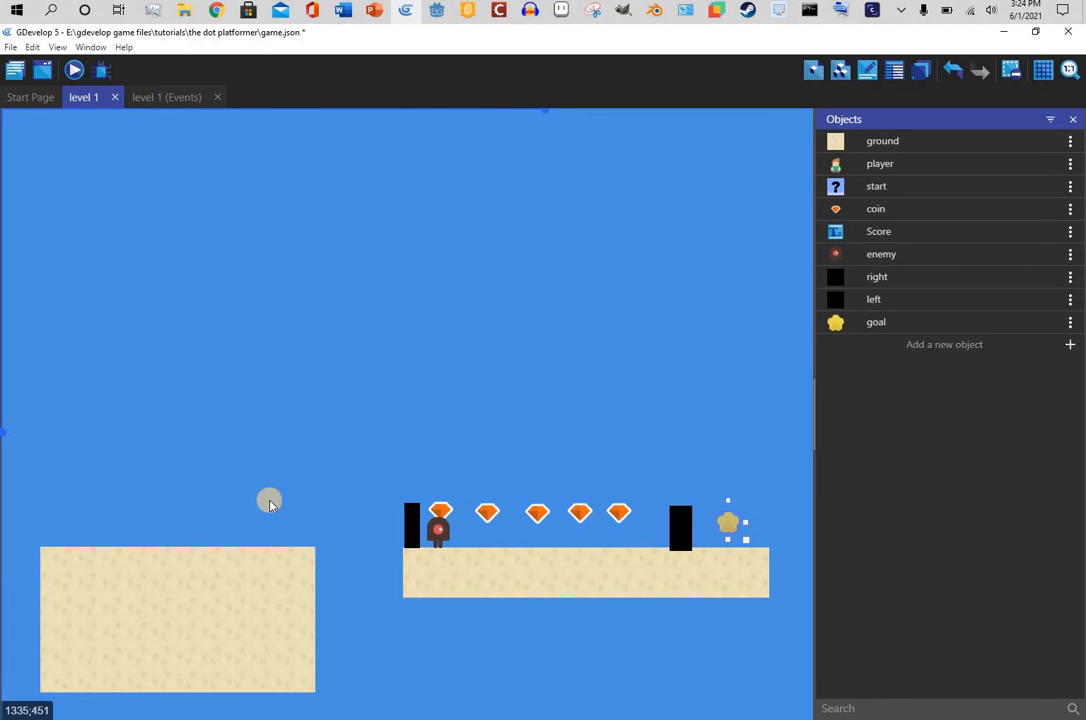
- Place an enemy on the thick ground block, with a left marker at its right edge and a right marker at its left edge
drag(893, 253, 158, 522)
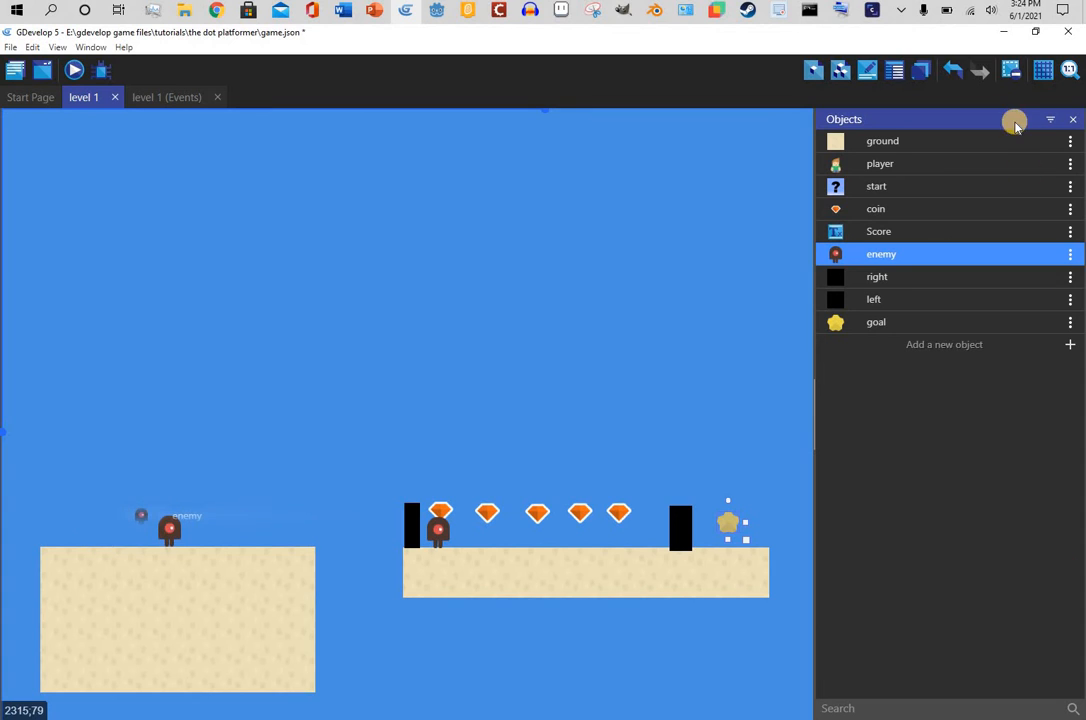
drag(873, 299, 300, 506)
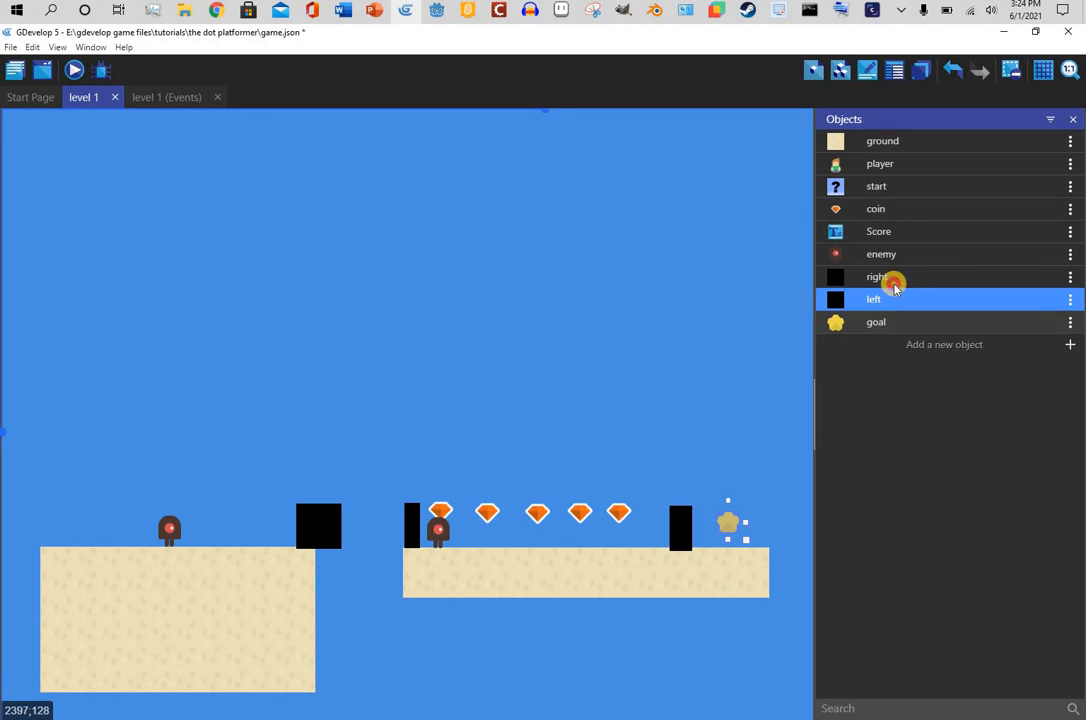
drag(892, 279, 37, 524)
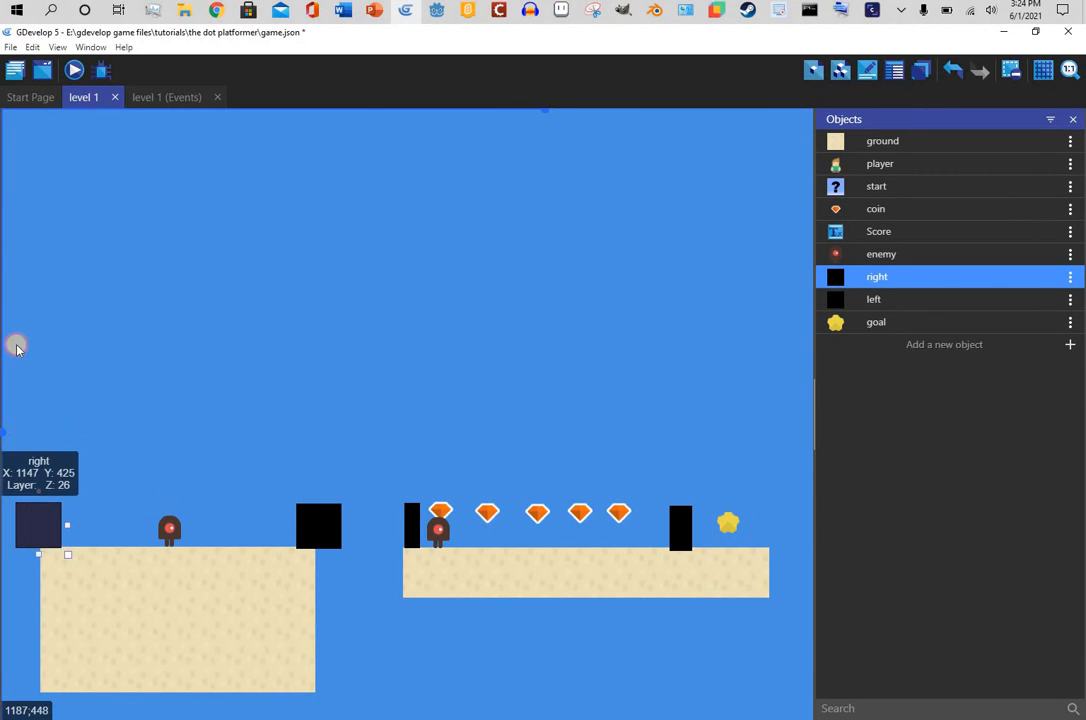
- Preview the level, run and jump the player past the enemies to the goal on the thin platform, and close the preview
click(75, 78)
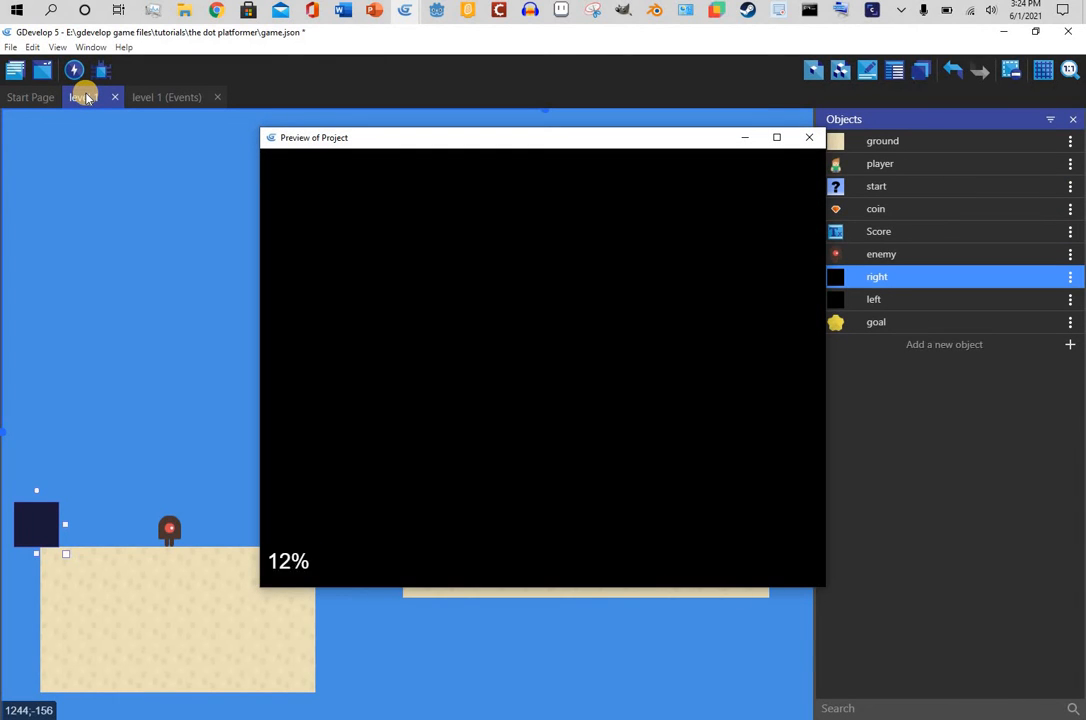
key(Right)
key(space)
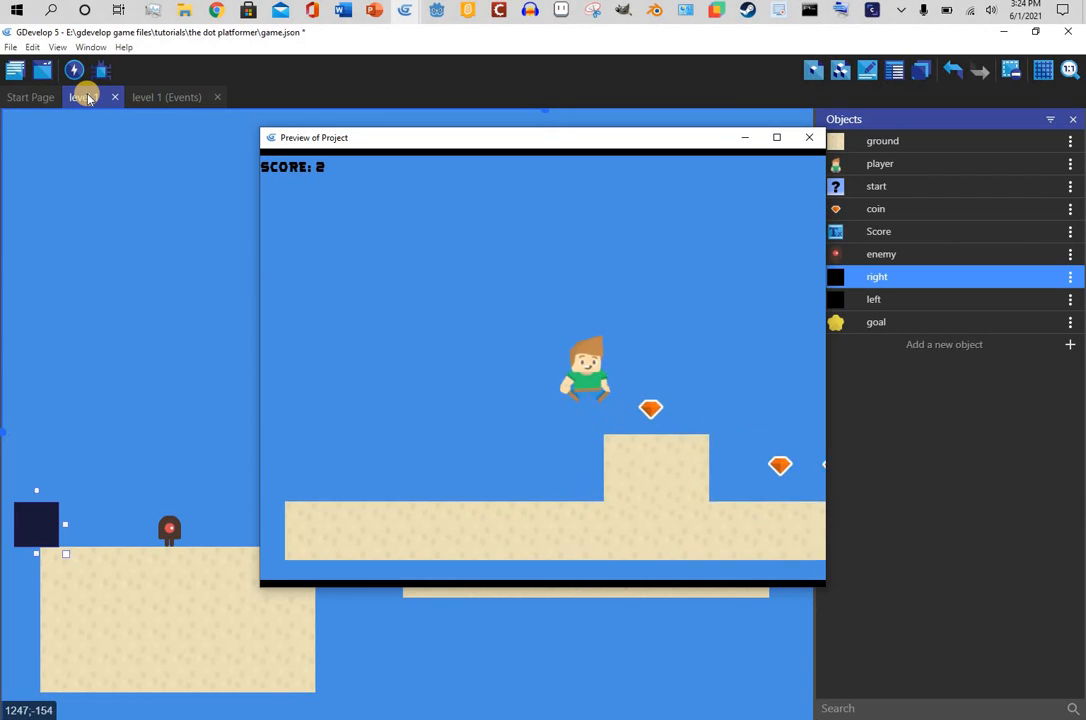
key(space)
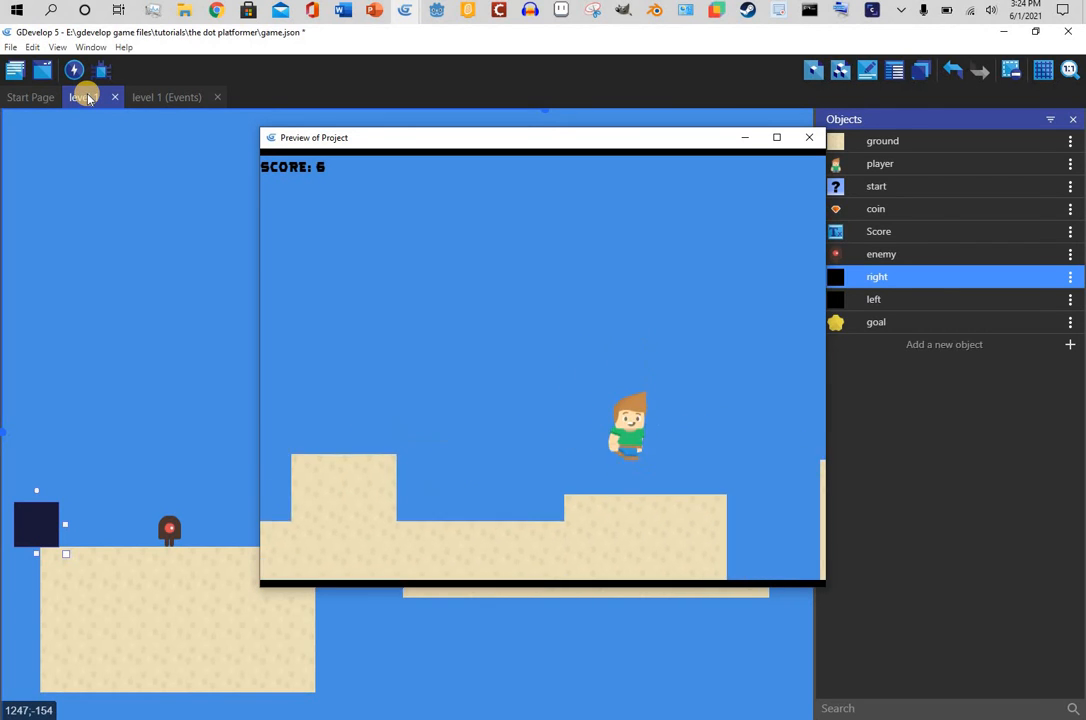
key(space)
key(space)
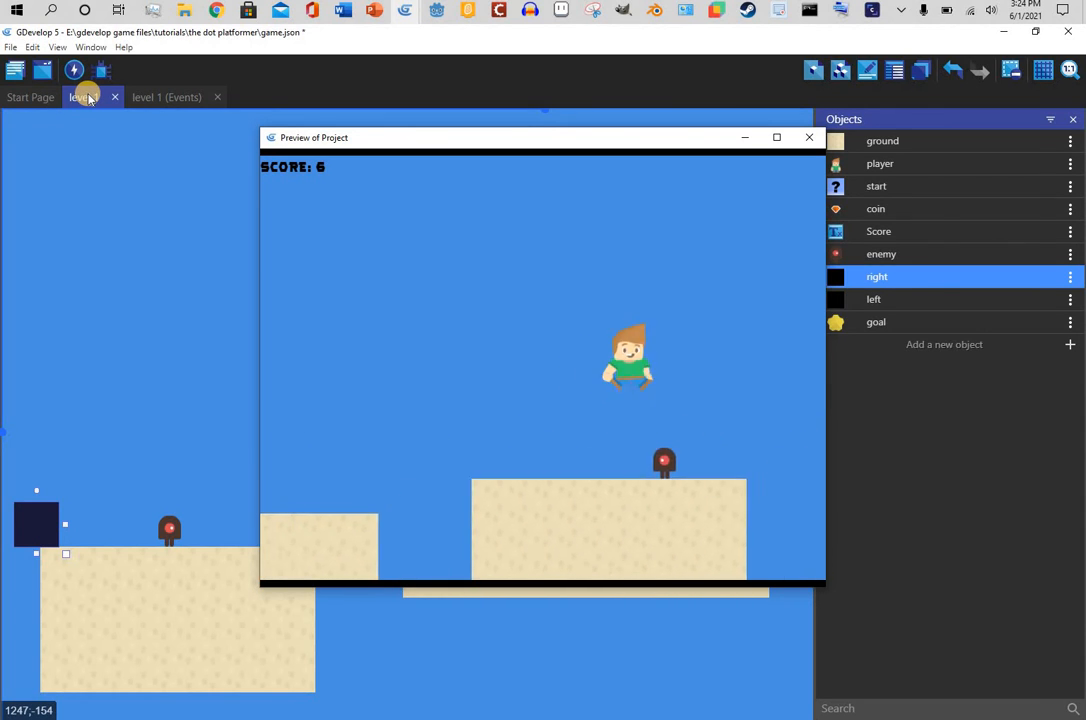
key(space)
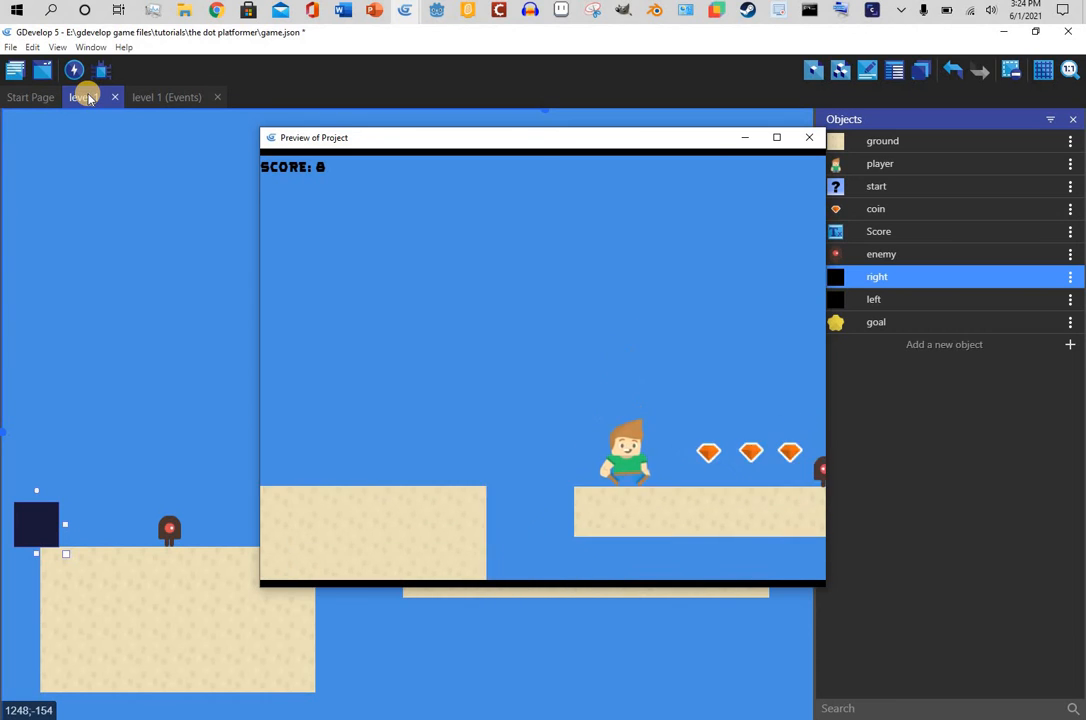
key(space)
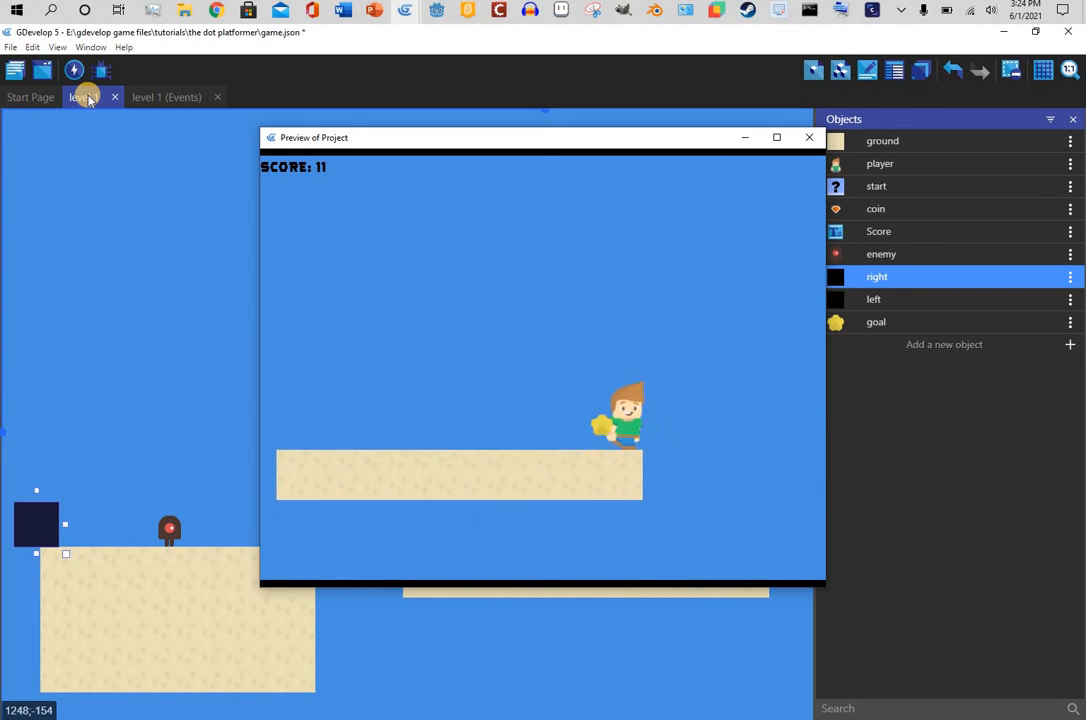
key(Left)
key(Right)
key(Left)
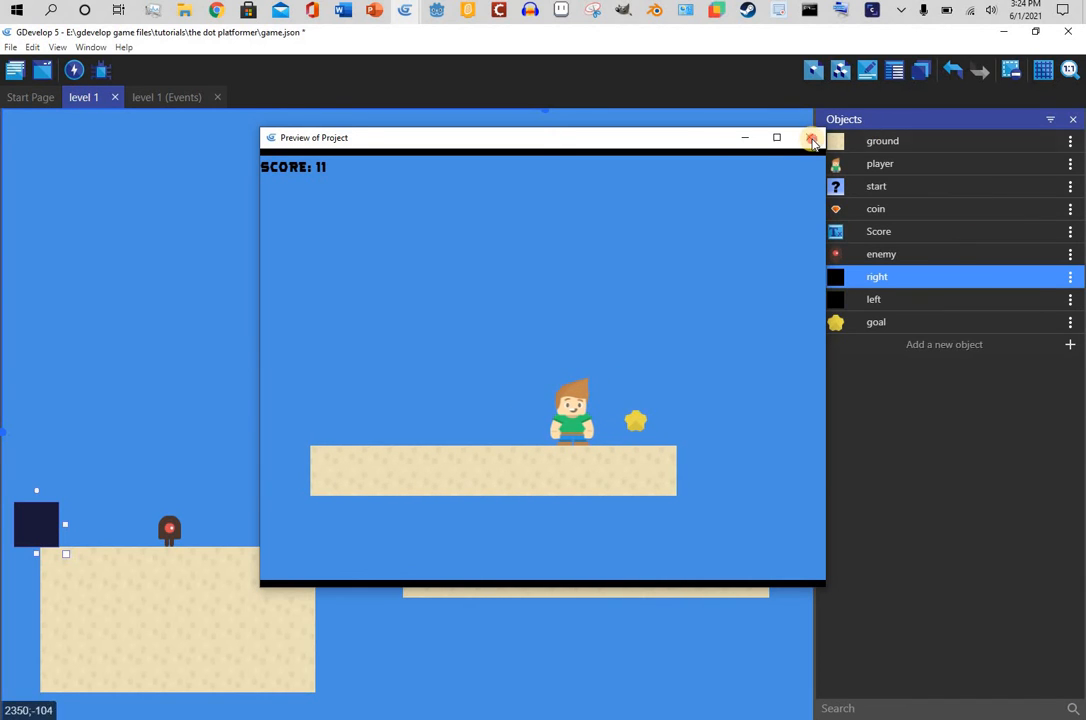
click(812, 139)
- Add a new scene to the project and name it "goal rached"
click(18, 74)
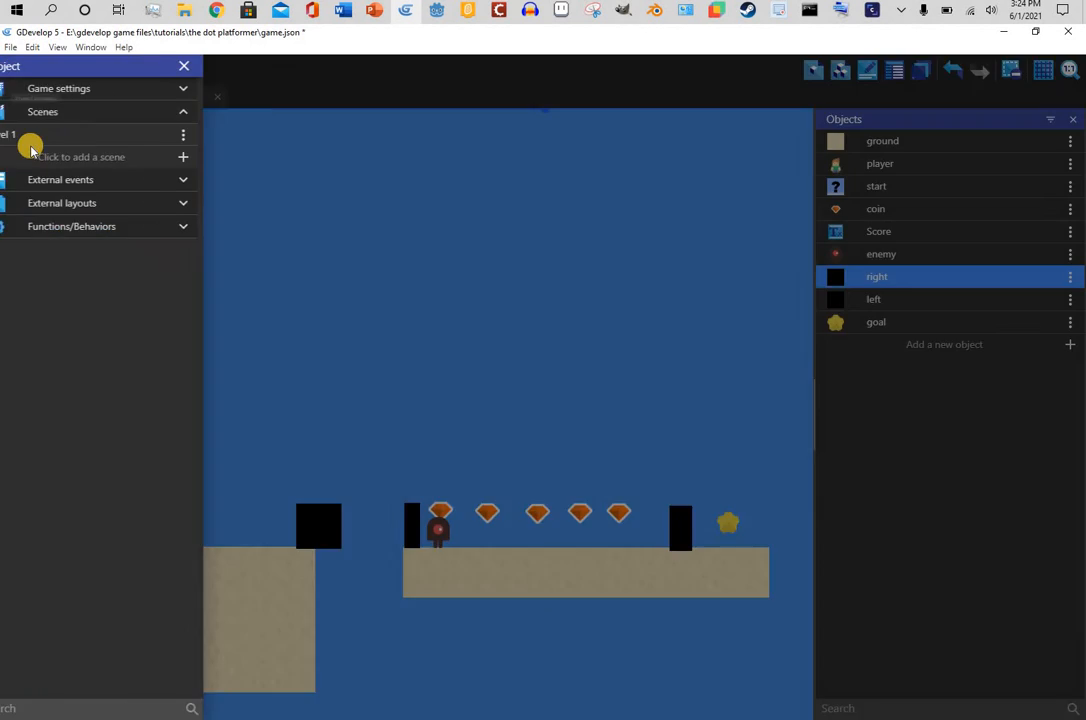
click(206, 160)
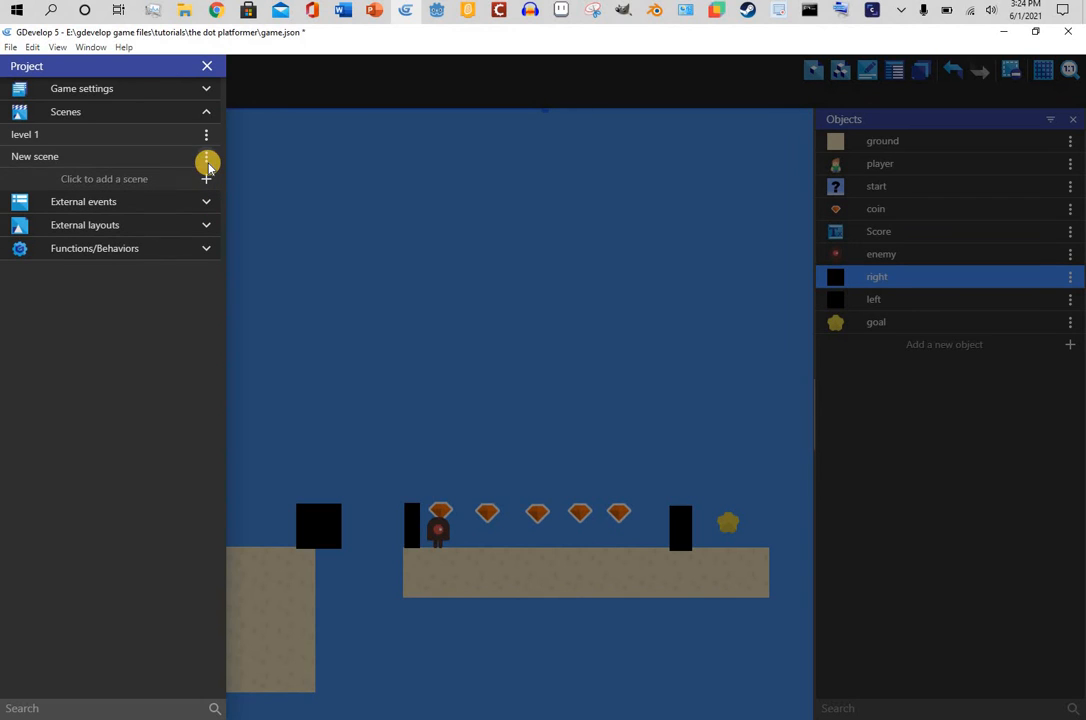
click(206, 160)
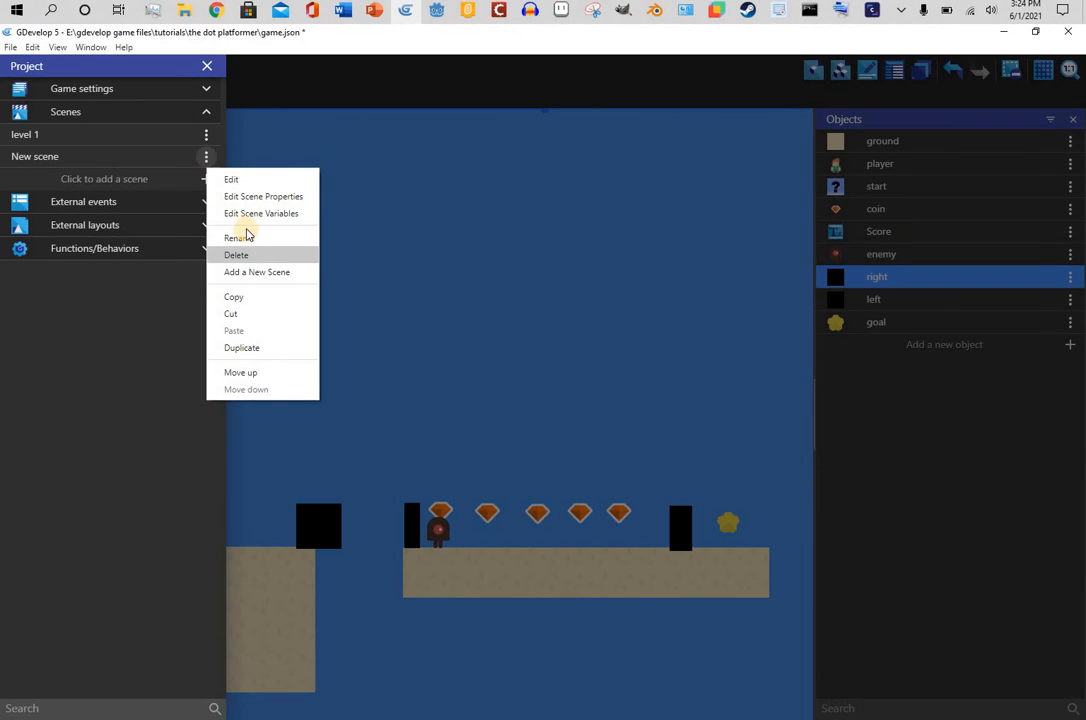
click(241, 237)
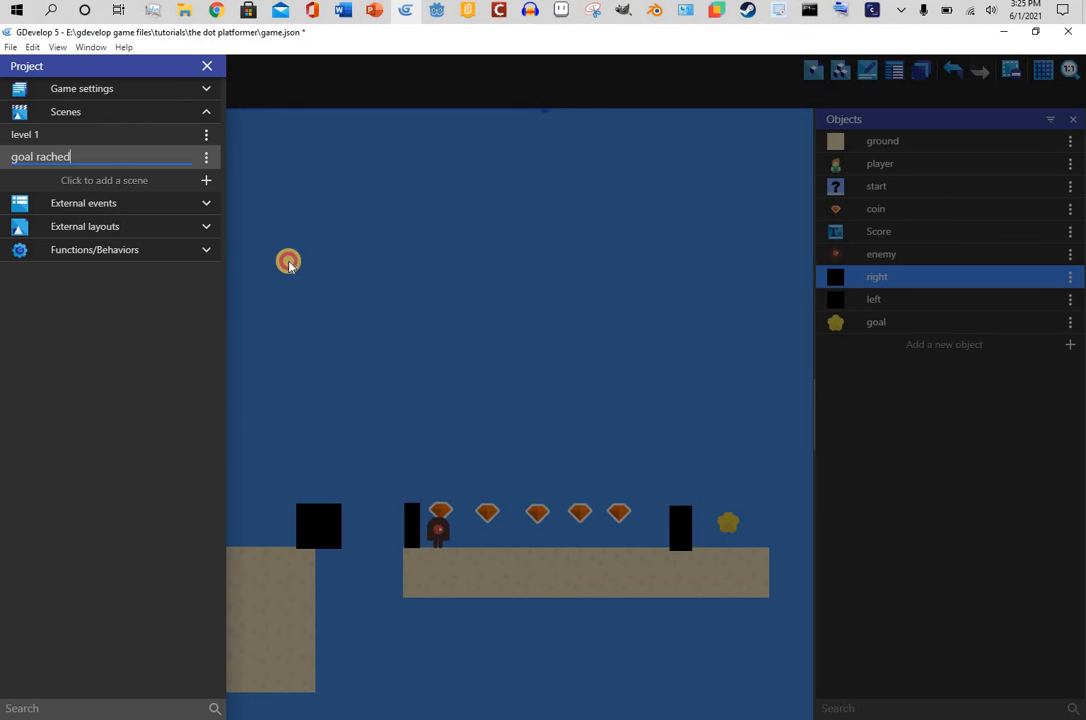
click(295, 256)
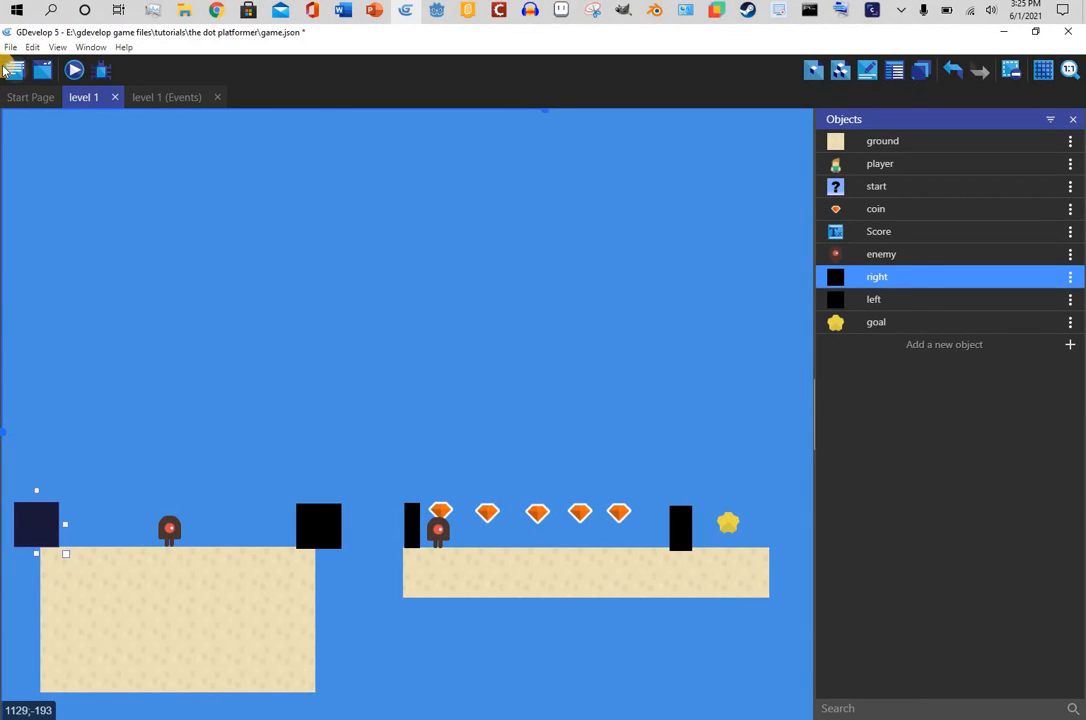
- Correct the new scene's name to "goal reached"
click(15, 74)
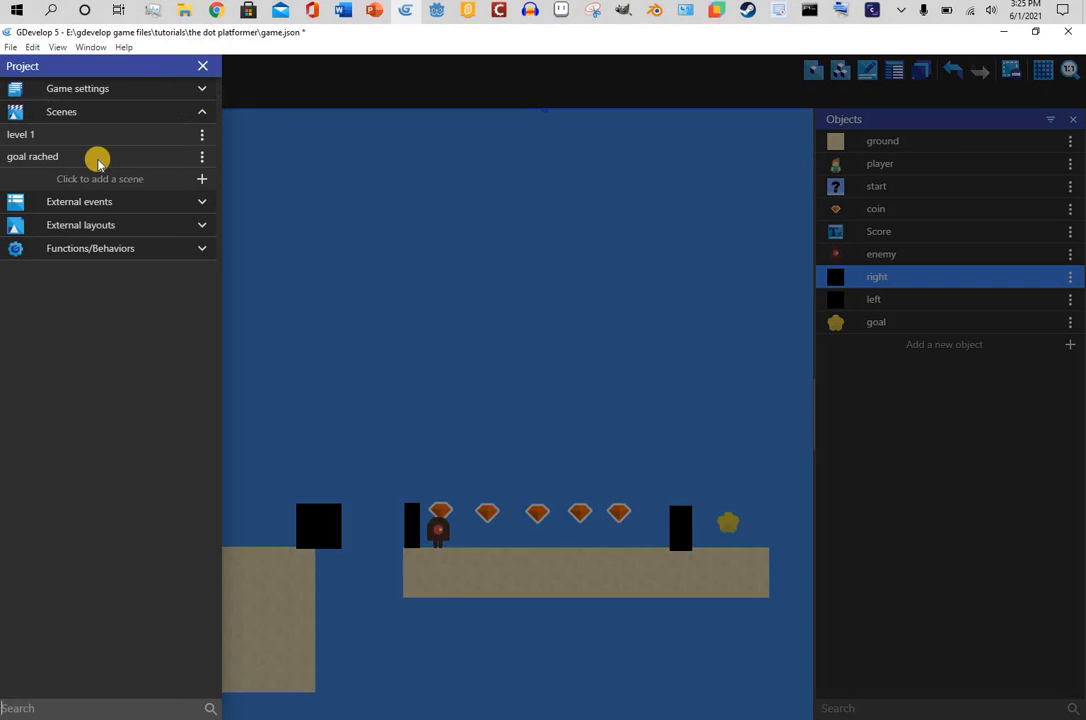
click(206, 156)
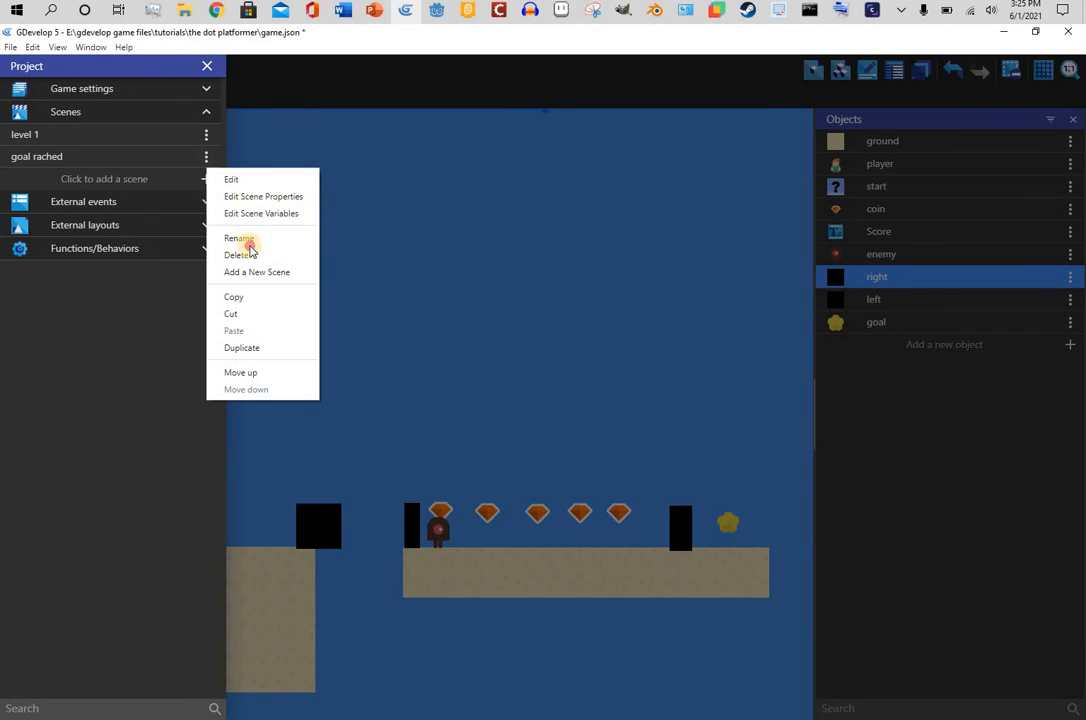
click(249, 244)
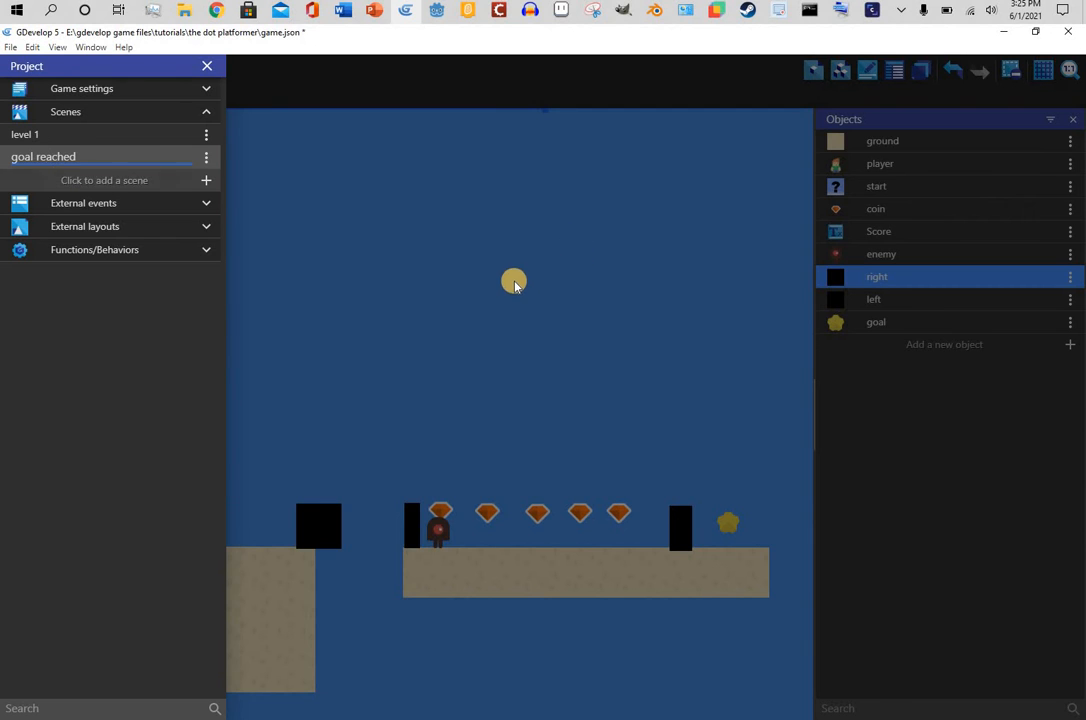
click(514, 283)
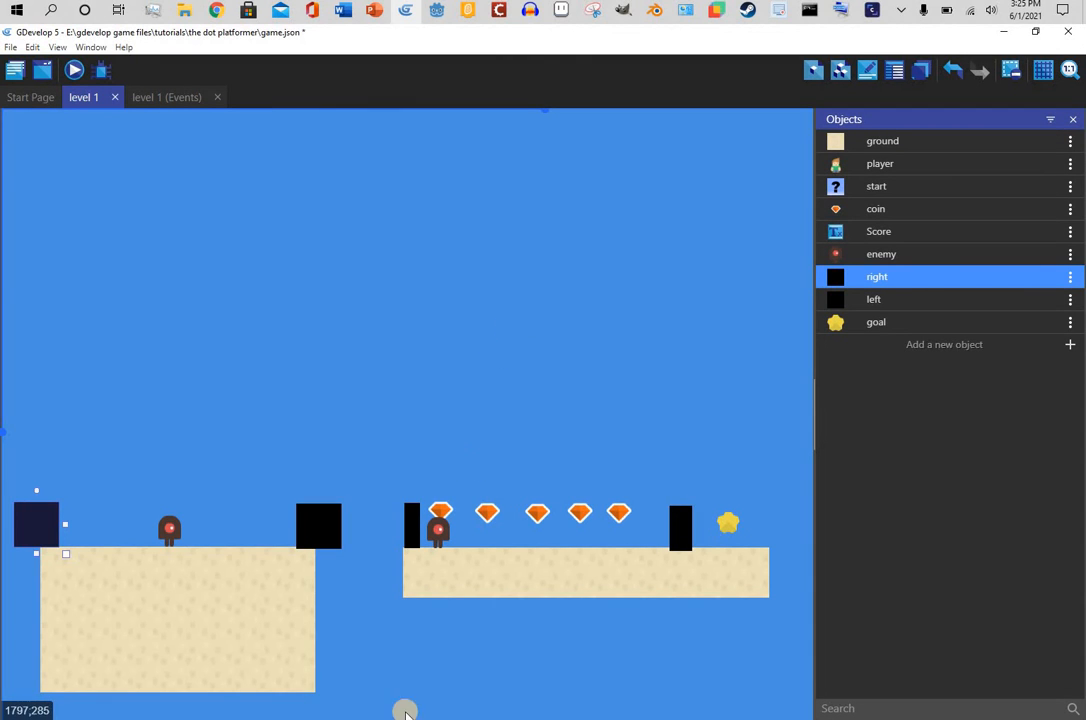
- Open the goal reached scene for editing from the project's scene list
click(168, 100)
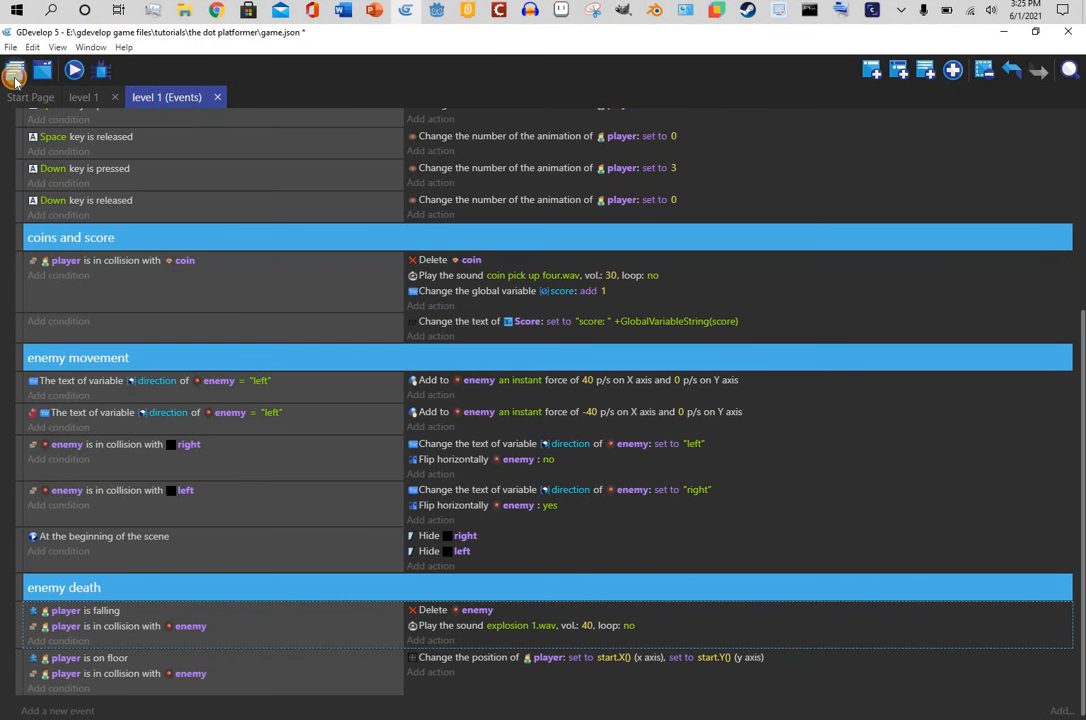
click(14, 74)
click(111, 160)
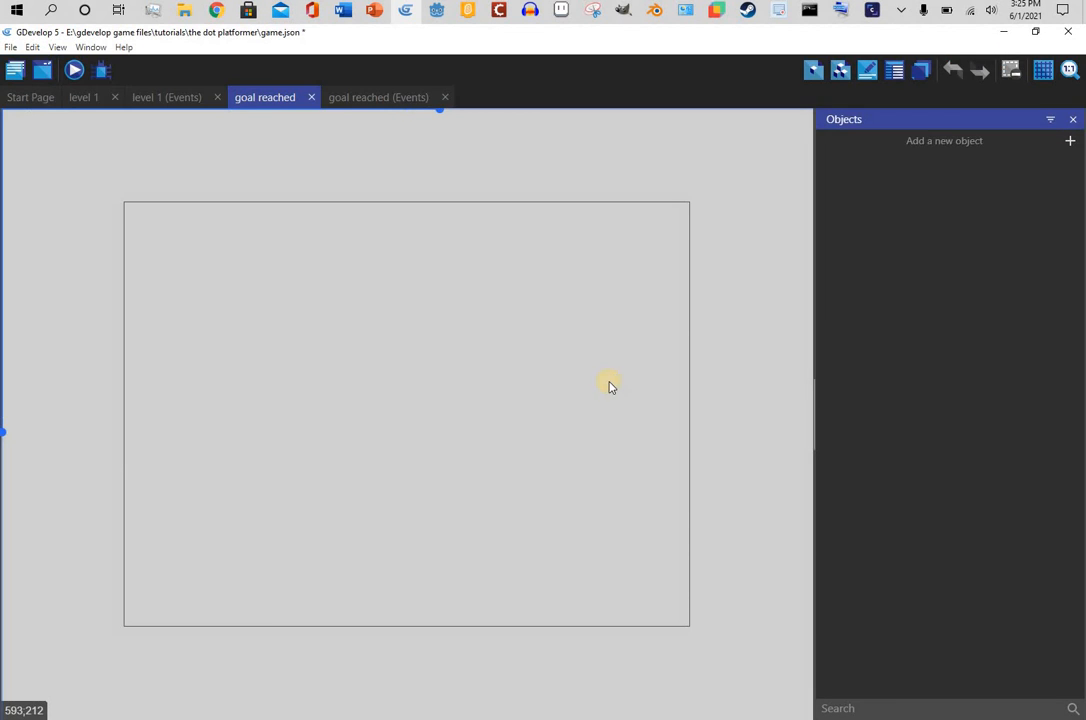
- Set the goal reached scene's background color to black in its scene properties
right_click(609, 386)
click(611, 381)
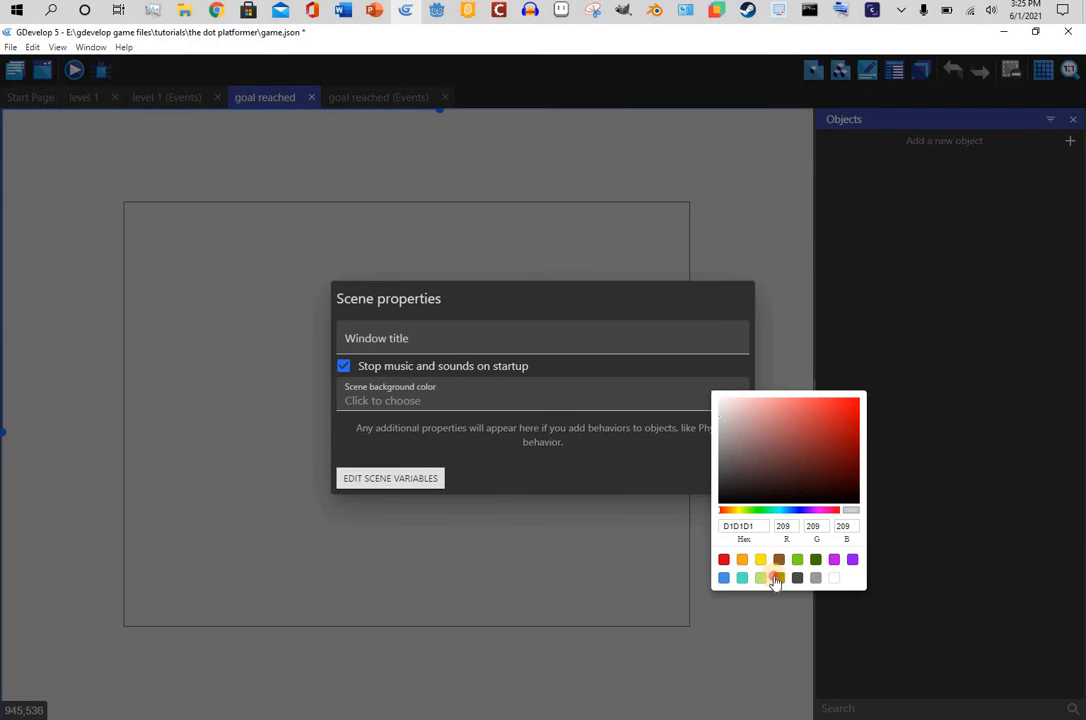
click(542, 423)
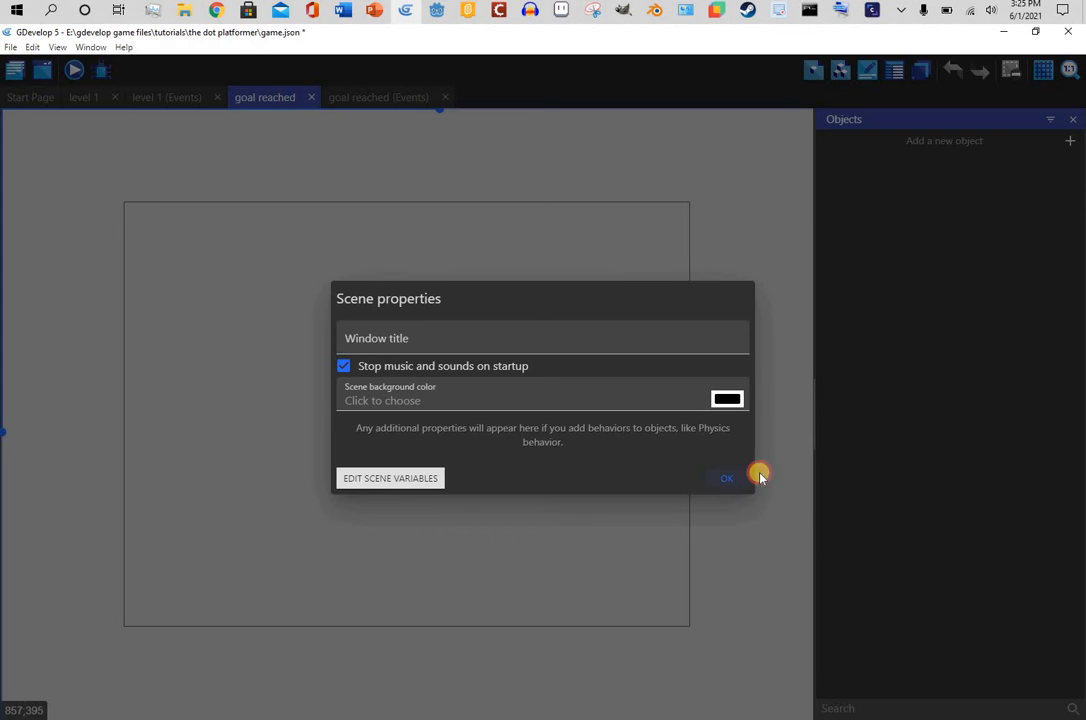
click(757, 477)
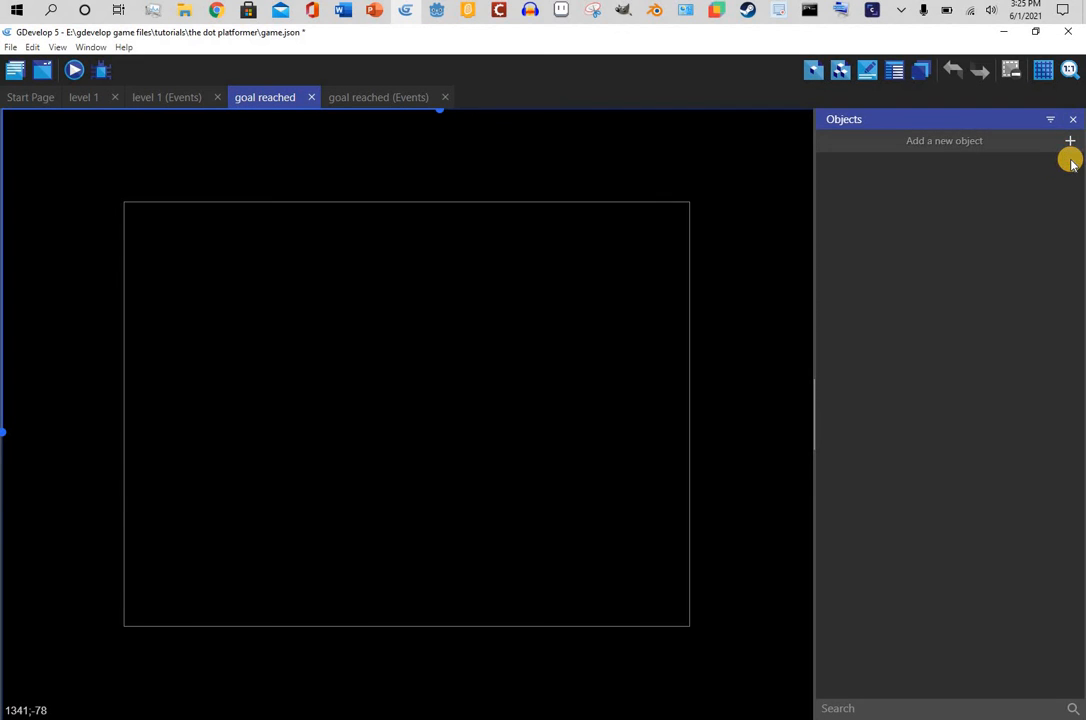
- Add a text object reading "You win" to the goal reached scene and set its size to 50
click(1070, 143)
click(377, 272)
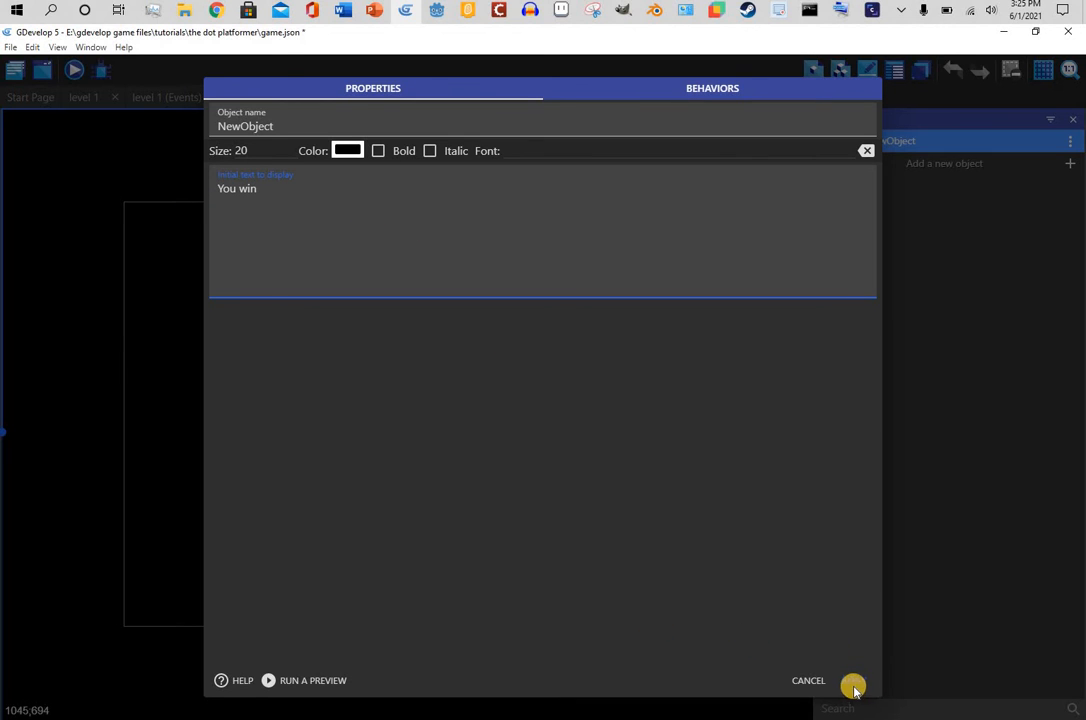
click(288, 151)
key(BackSpace)
text(5)
key(BackSpace)
key(BackSpace)
text(50)
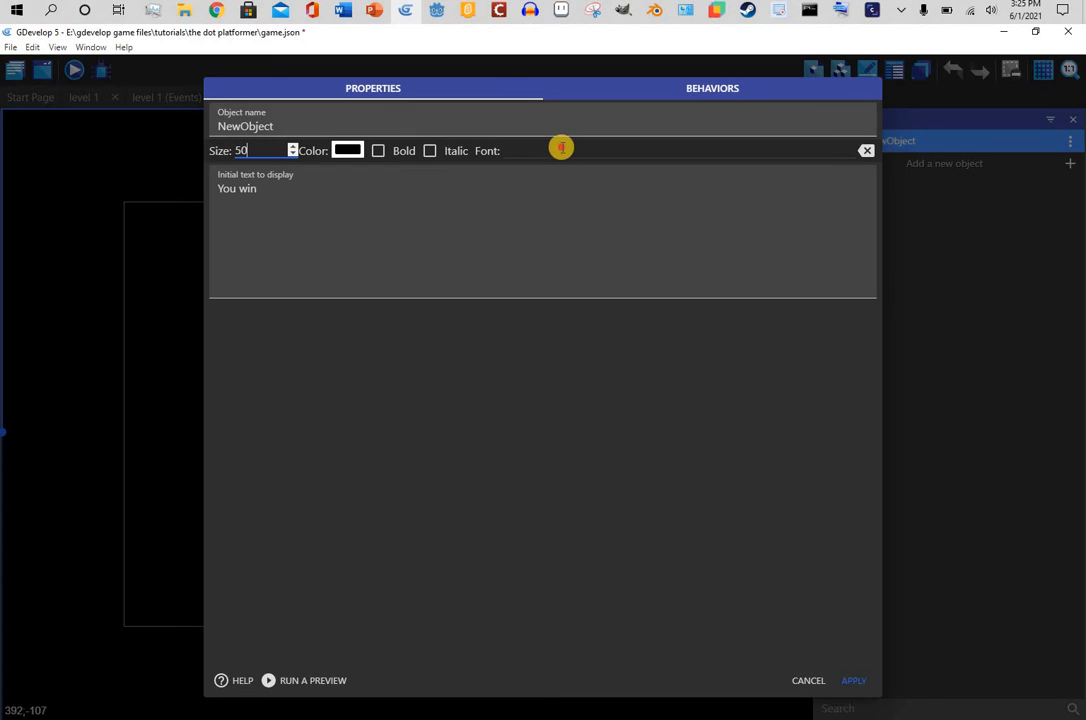
- Give the "You win" text the Clickuper.ttf font and a purple color, and place it in the upper middle of the scene frame
click(560, 150)
click(545, 213)
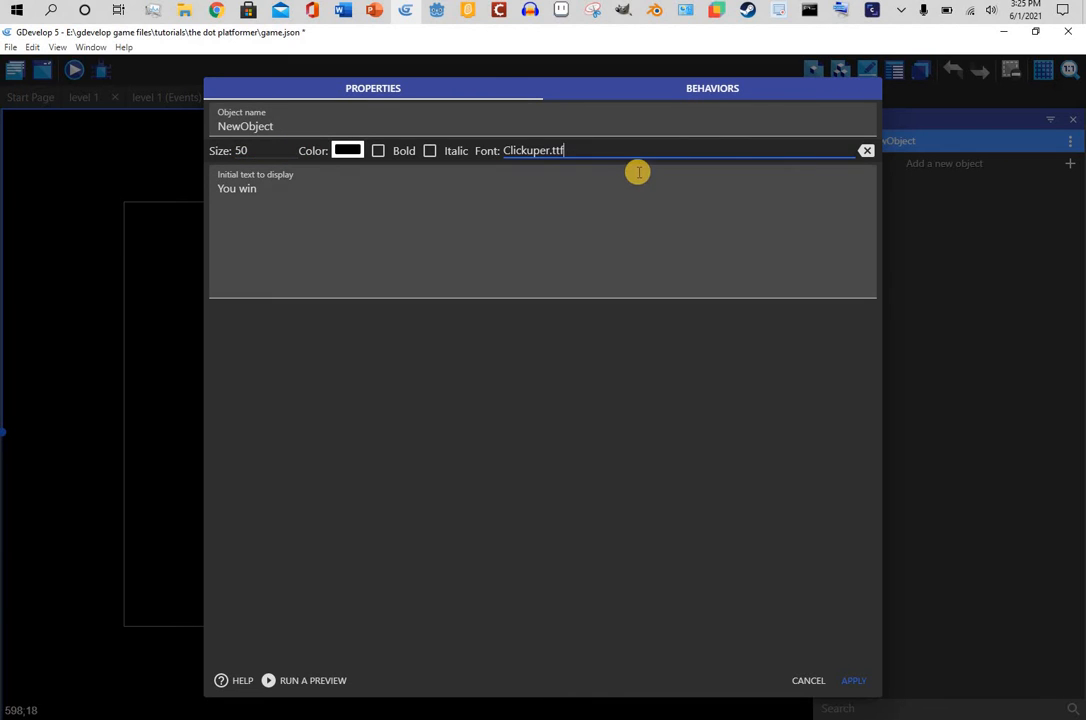
click(364, 156)
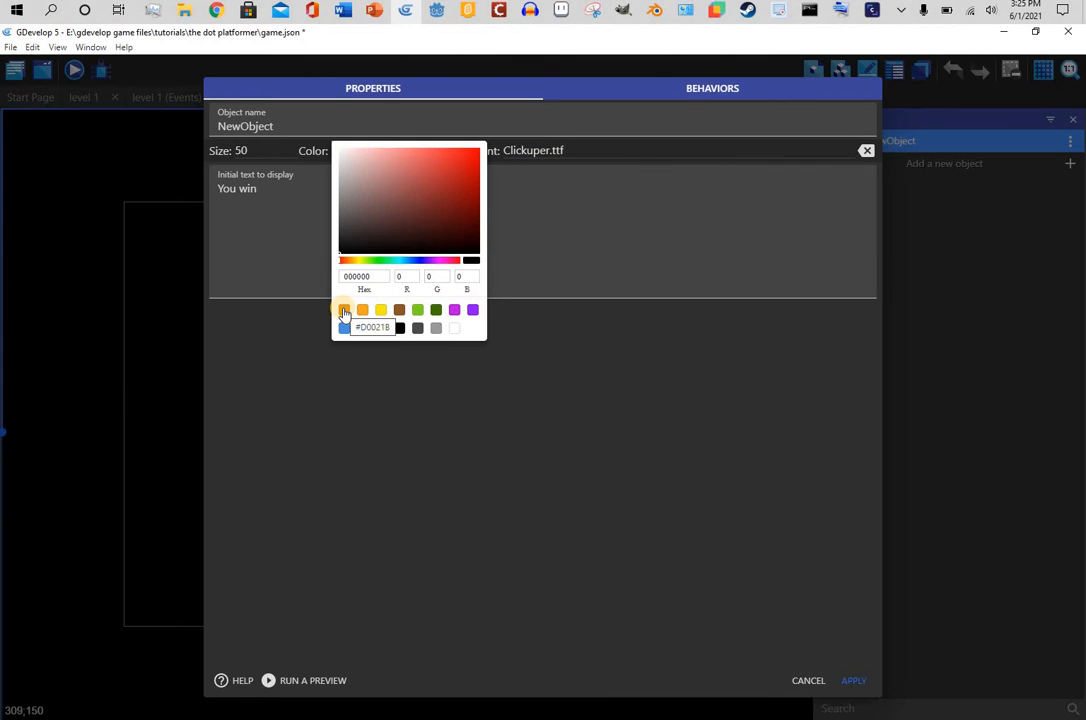
click(452, 314)
click(662, 527)
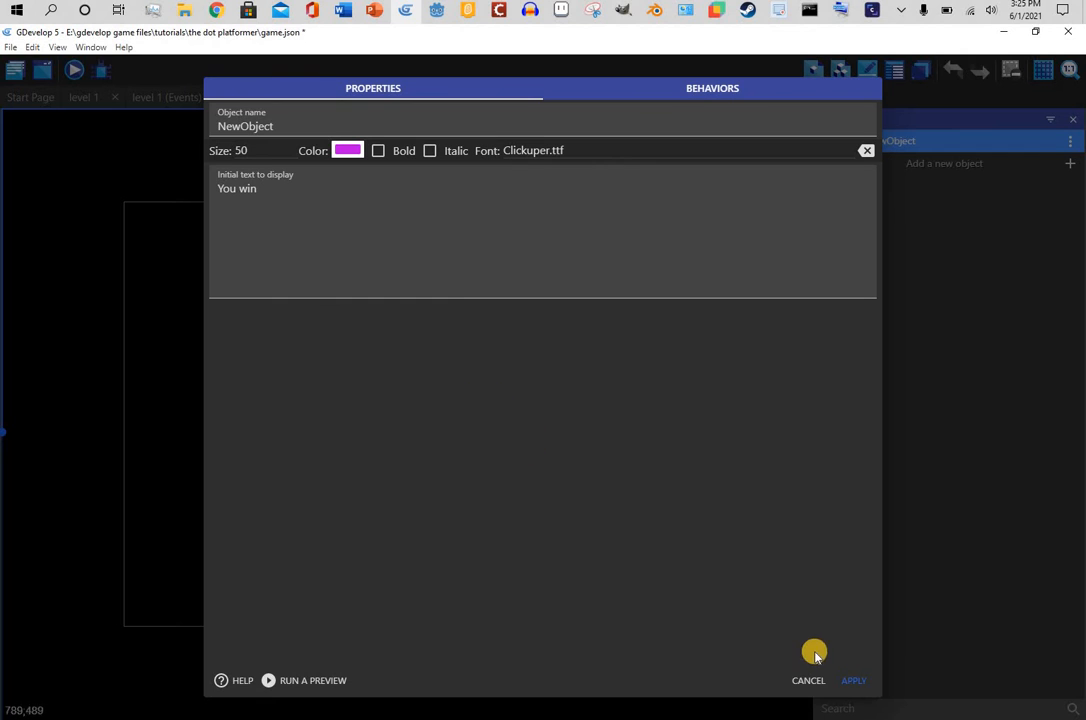
click(849, 684)
drag(916, 141, 350, 245)
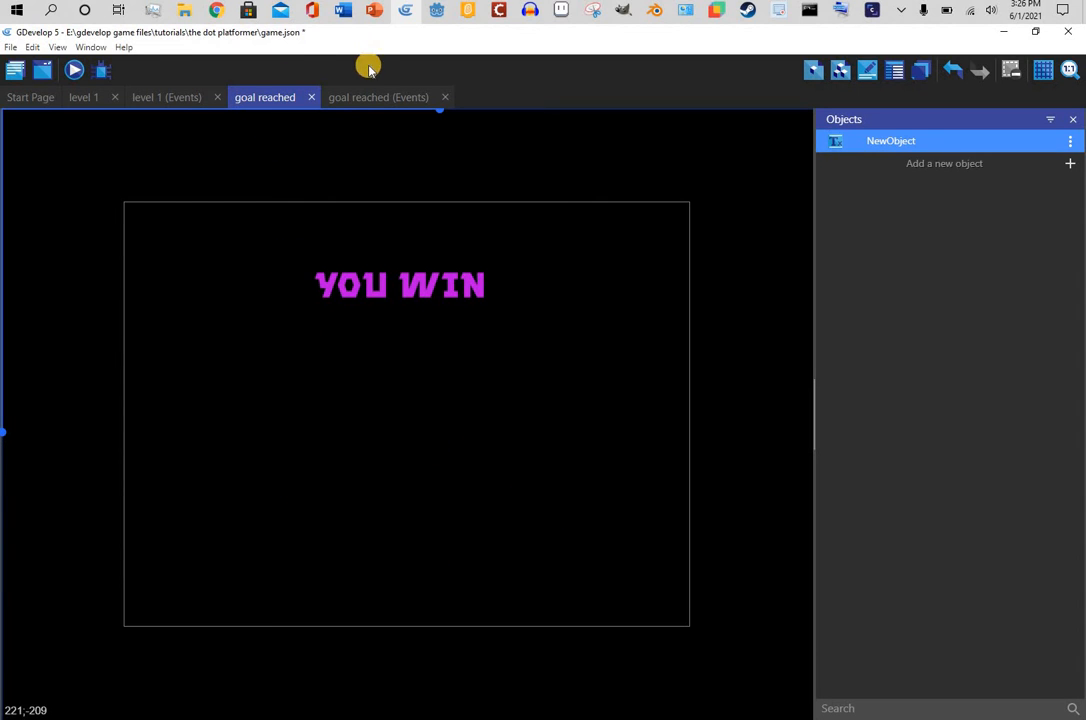
- Add an event group named "goal" below the enemy death events of level 1
click(148, 97)
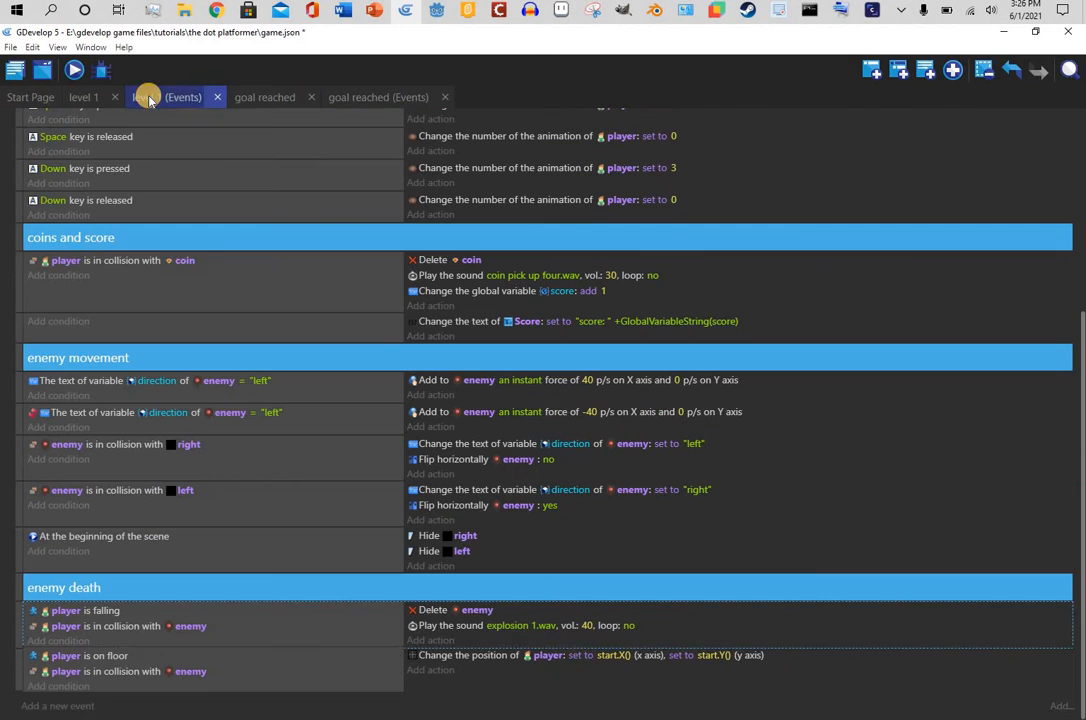
click(950, 73)
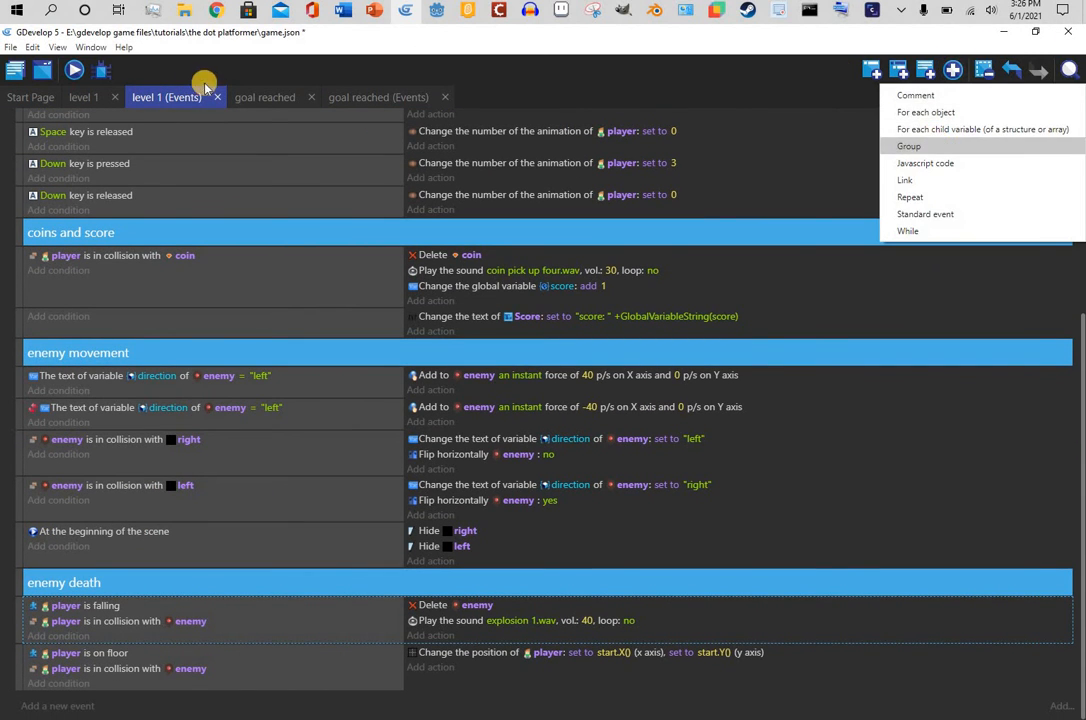
click(909, 146)
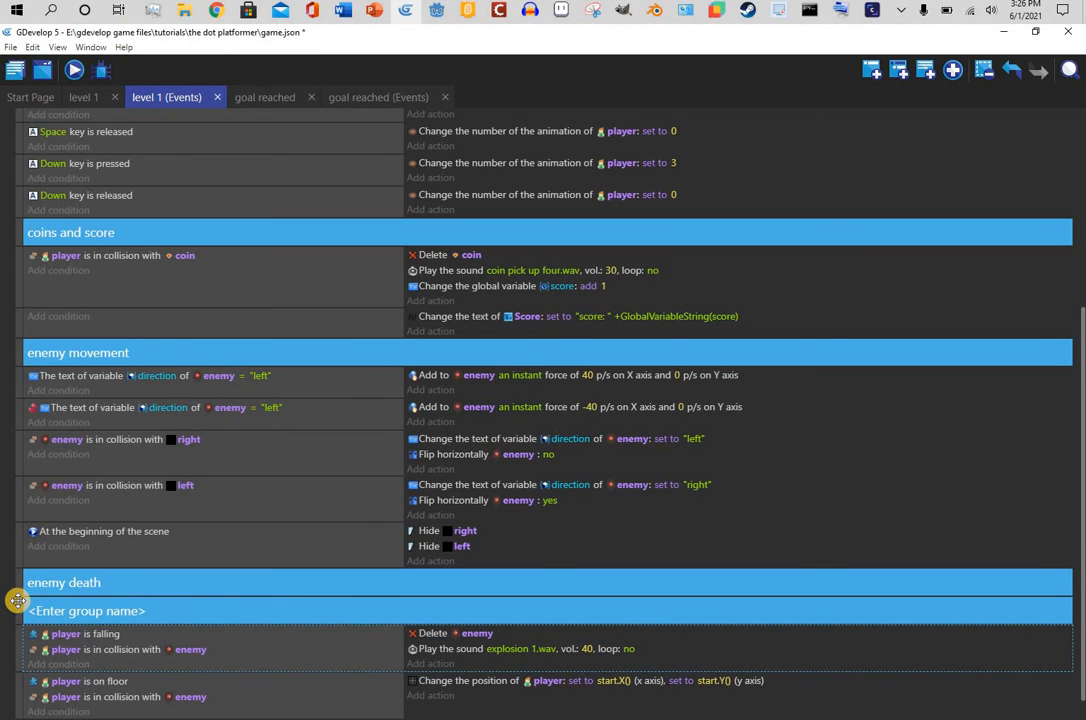
drag(17, 600, 97, 676)
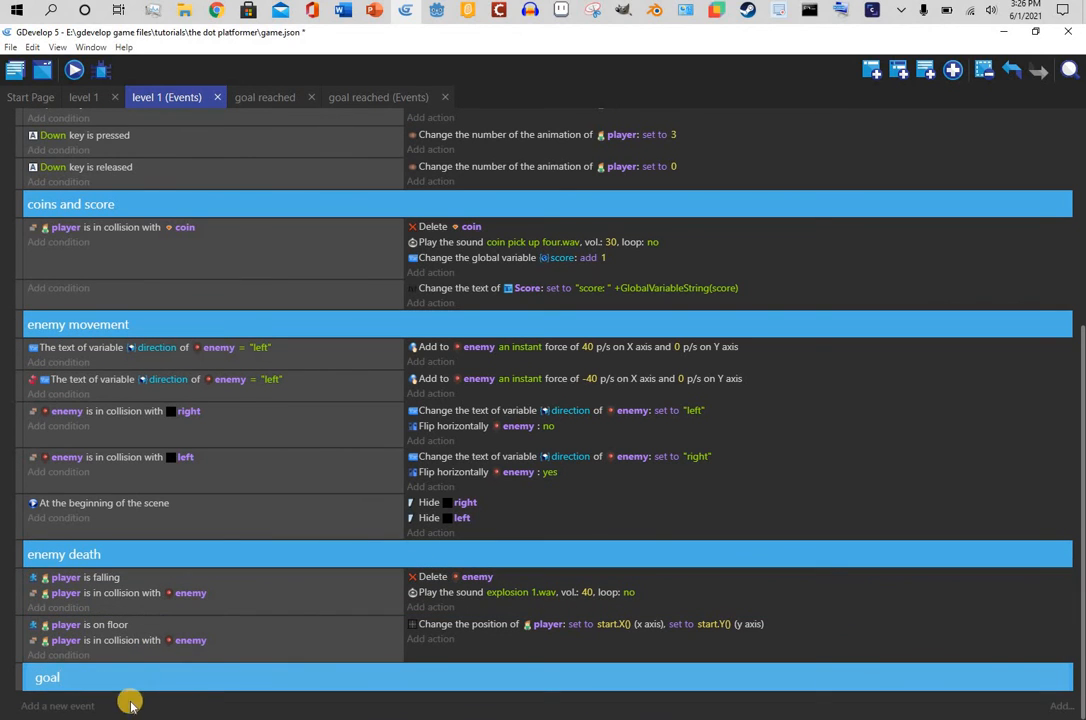
- Add an event under the goal group with the condition that player is in collision with goal
click(53, 706)
click(53, 702)
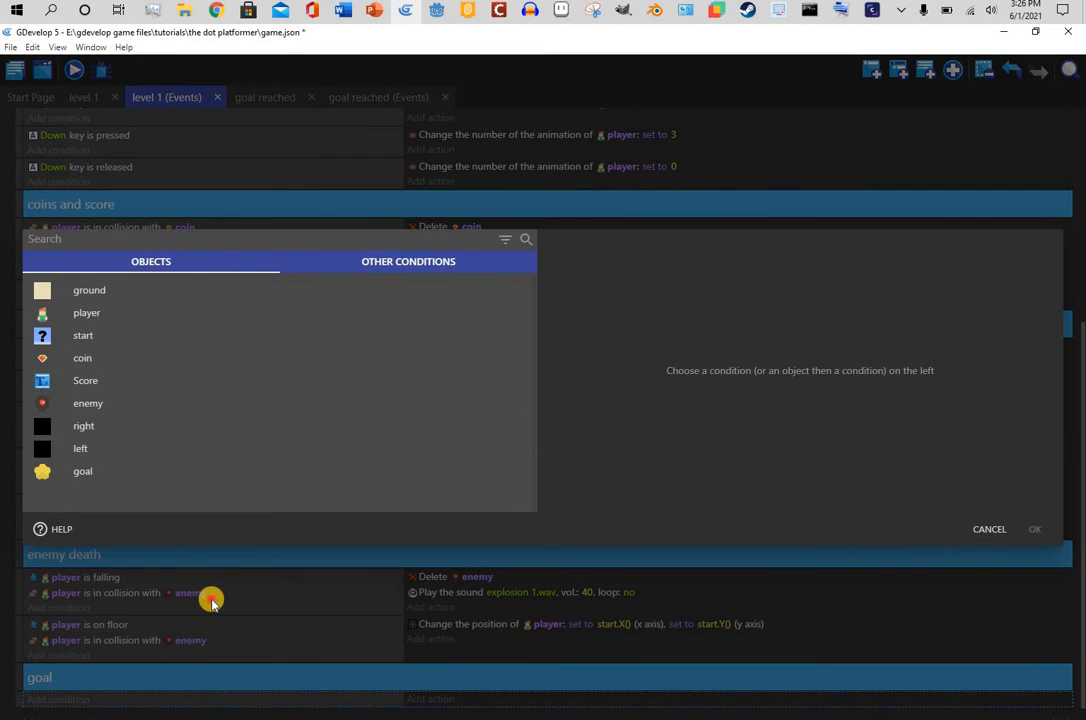
click(60, 312)
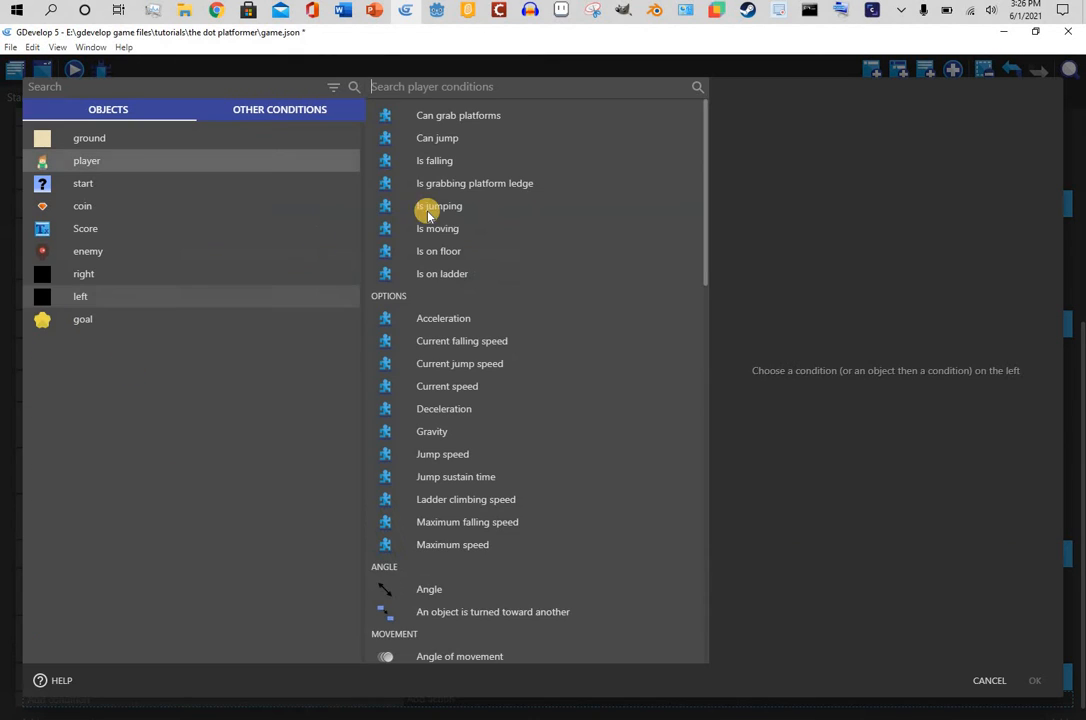
scroll(481, 287, down, 3)
scroll(481, 287, down, 3)
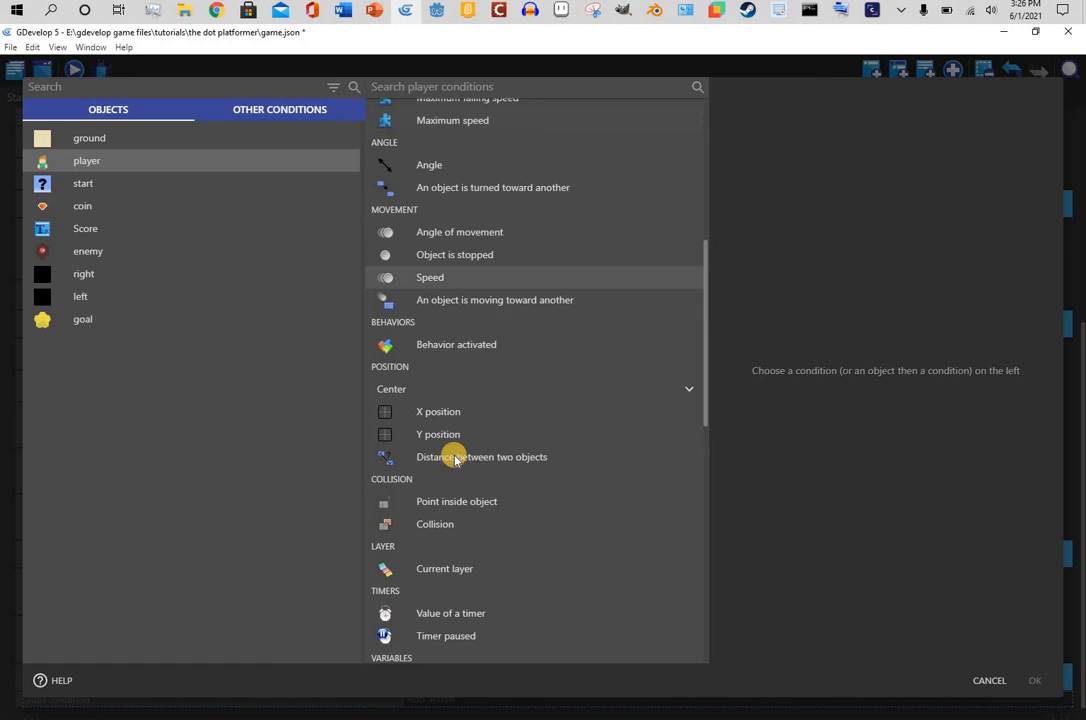
click(436, 524)
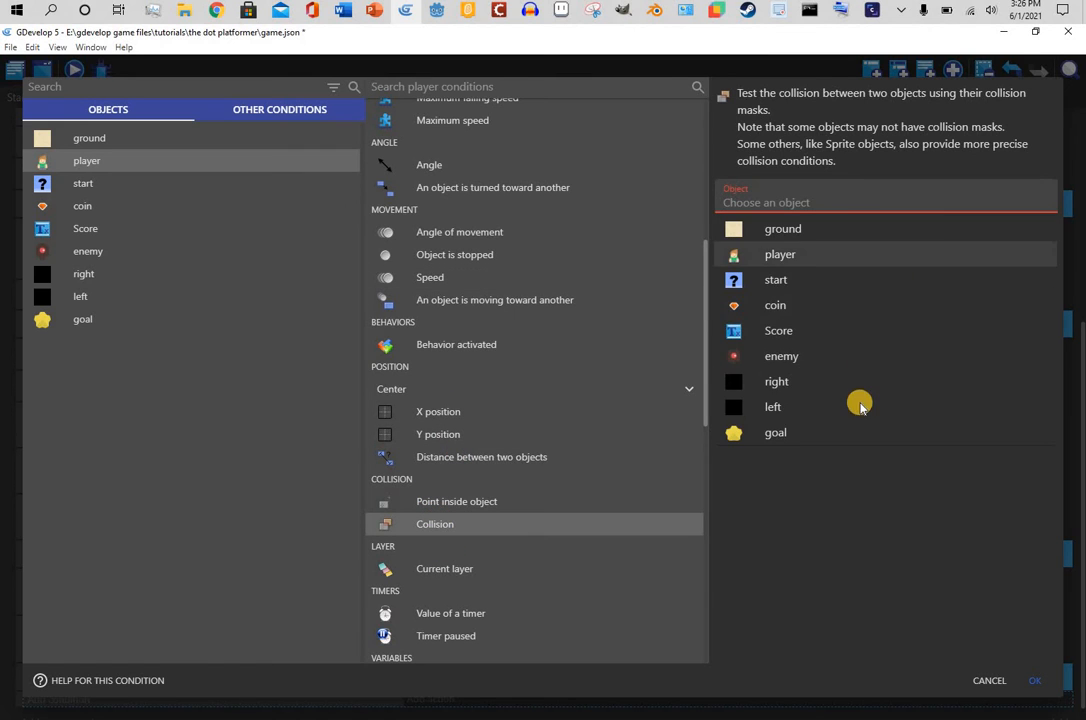
key(Return)
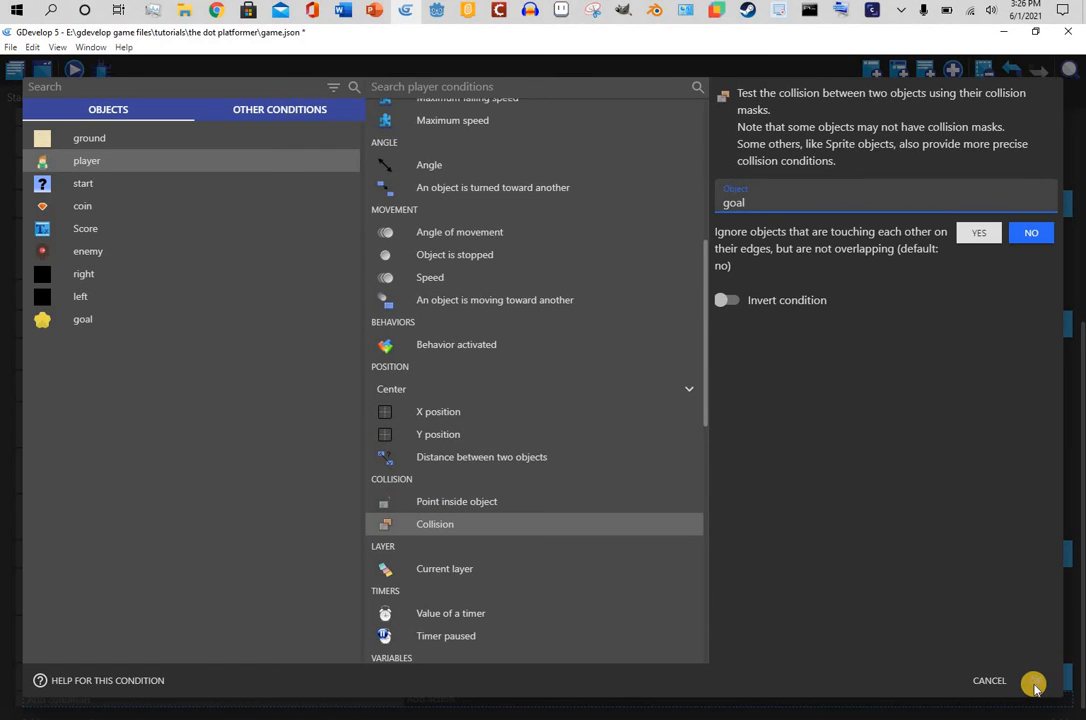
click(1035, 684)
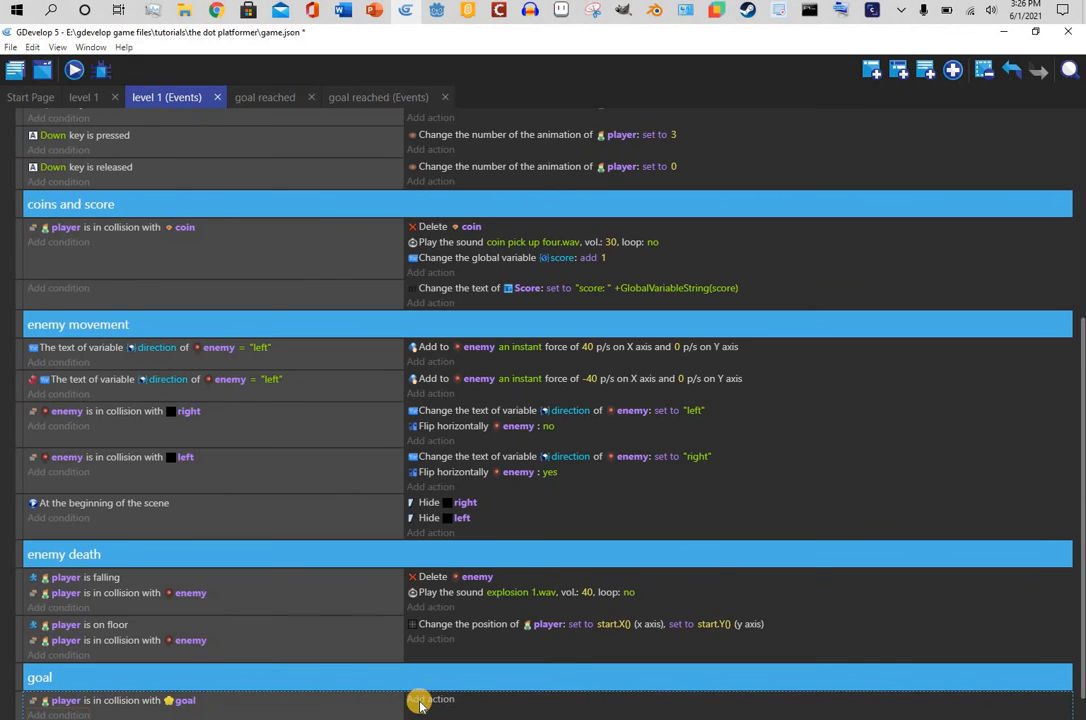
- Add an action to the goal collision event that changes the scene to "goal reached"
click(419, 700)
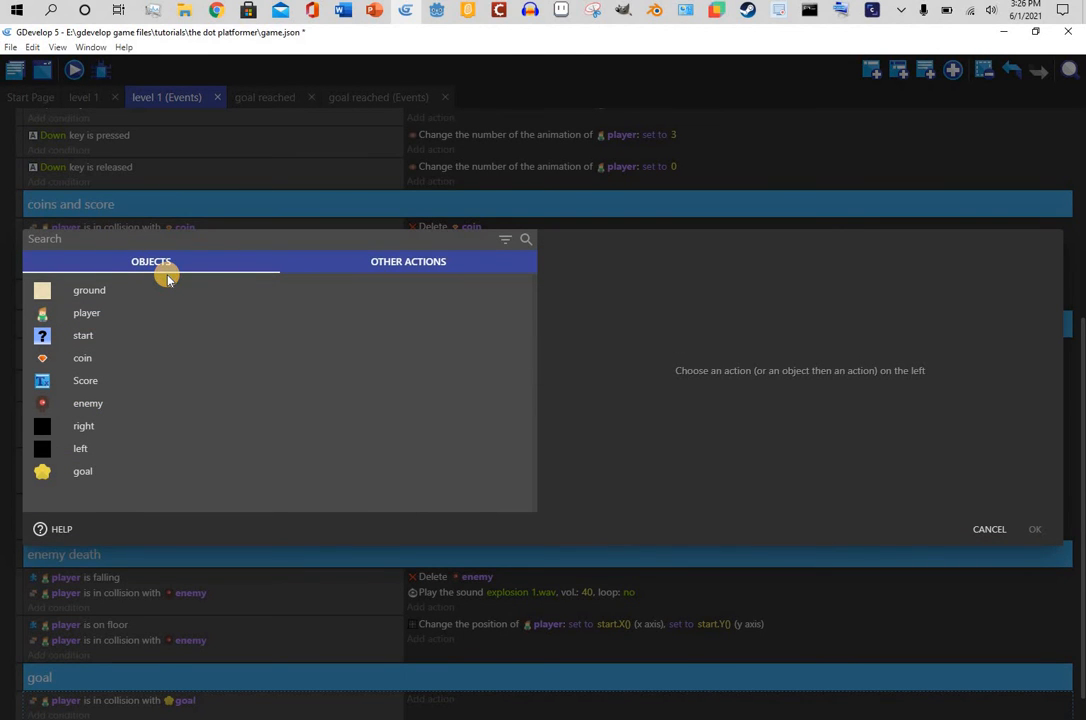
text(change)
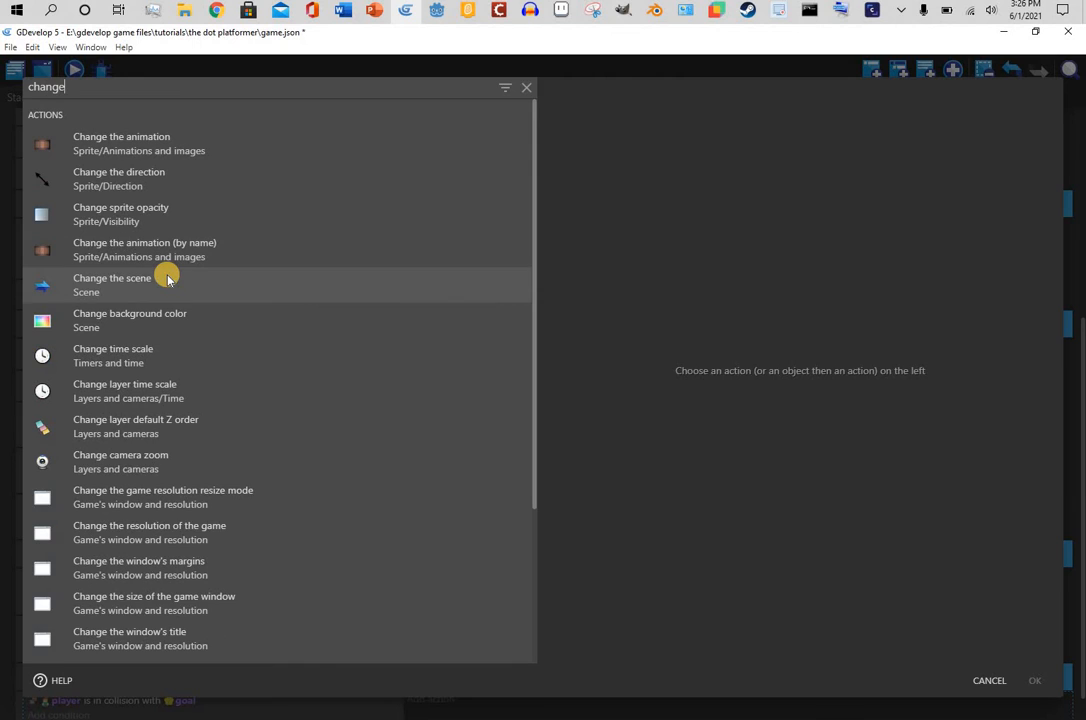
click(225, 278)
key(Return)
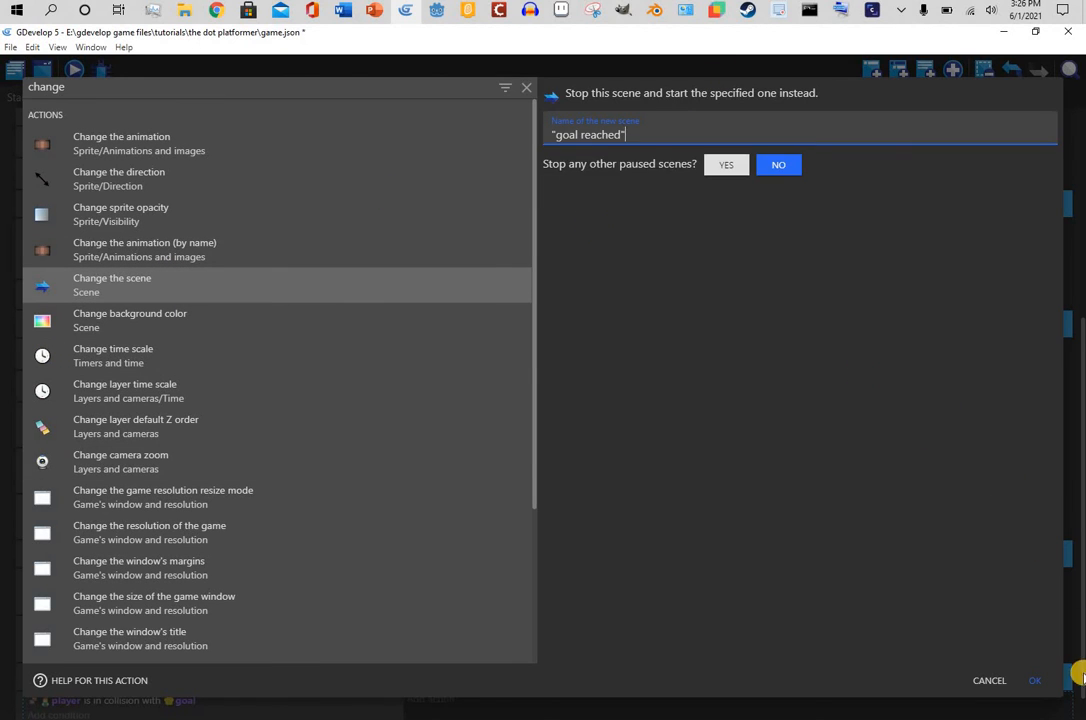
click(1034, 680)
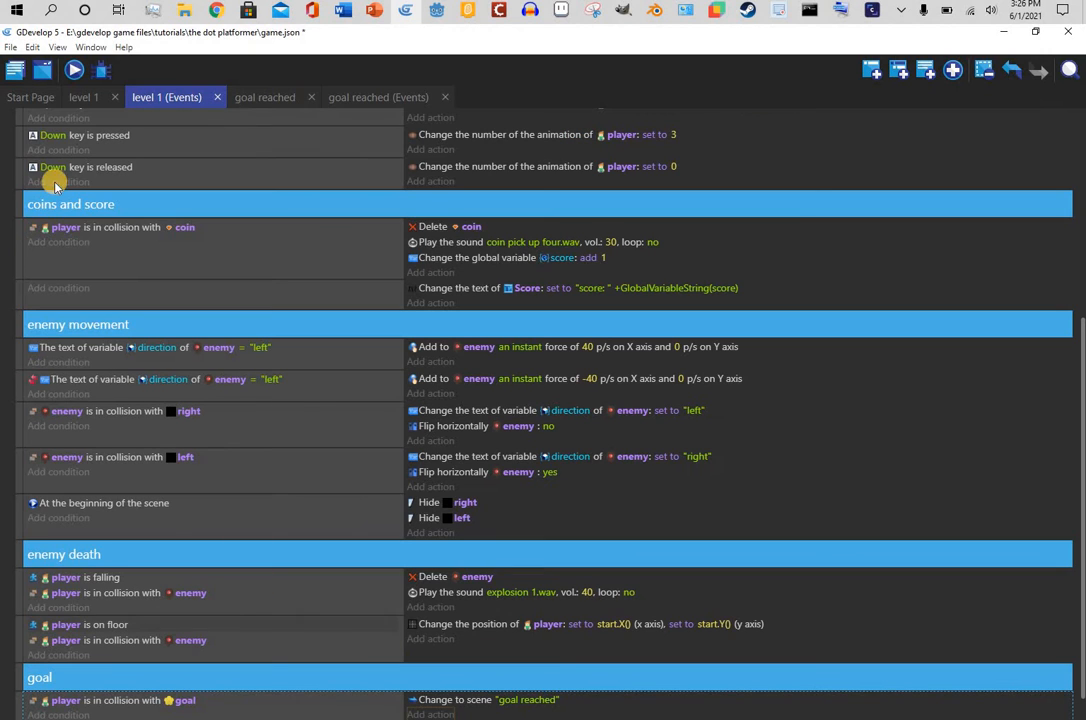
- Preview level 1, run and jump the player to the goal to test the scene change, and close the preview
click(74, 71)
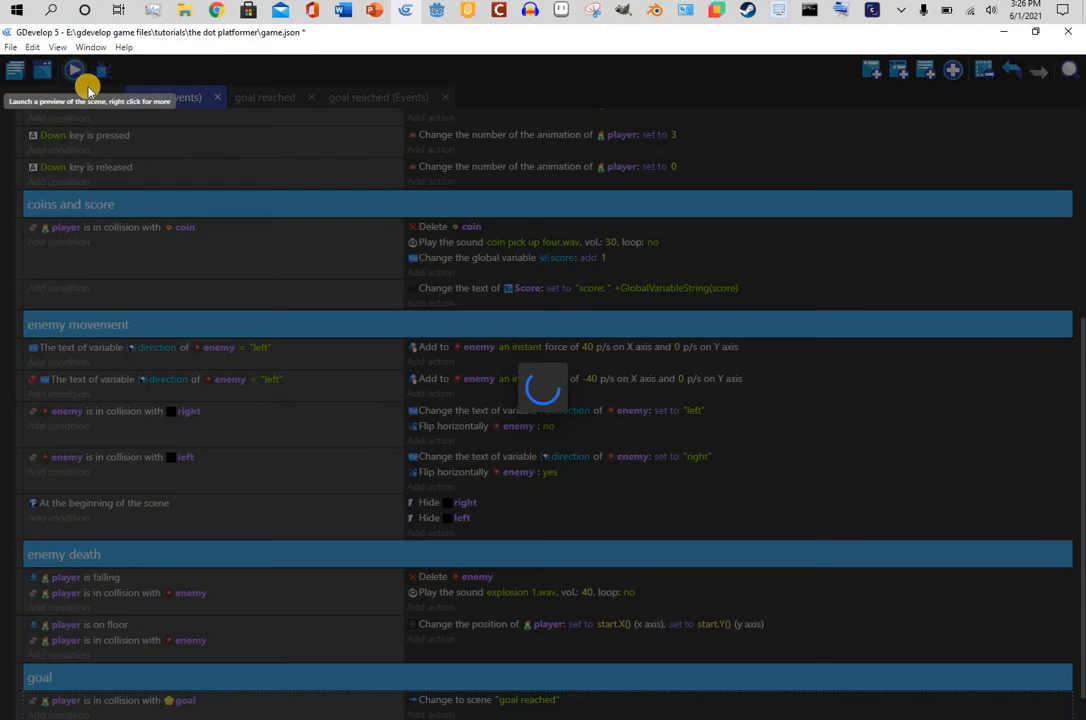
key(Right)
key(space)
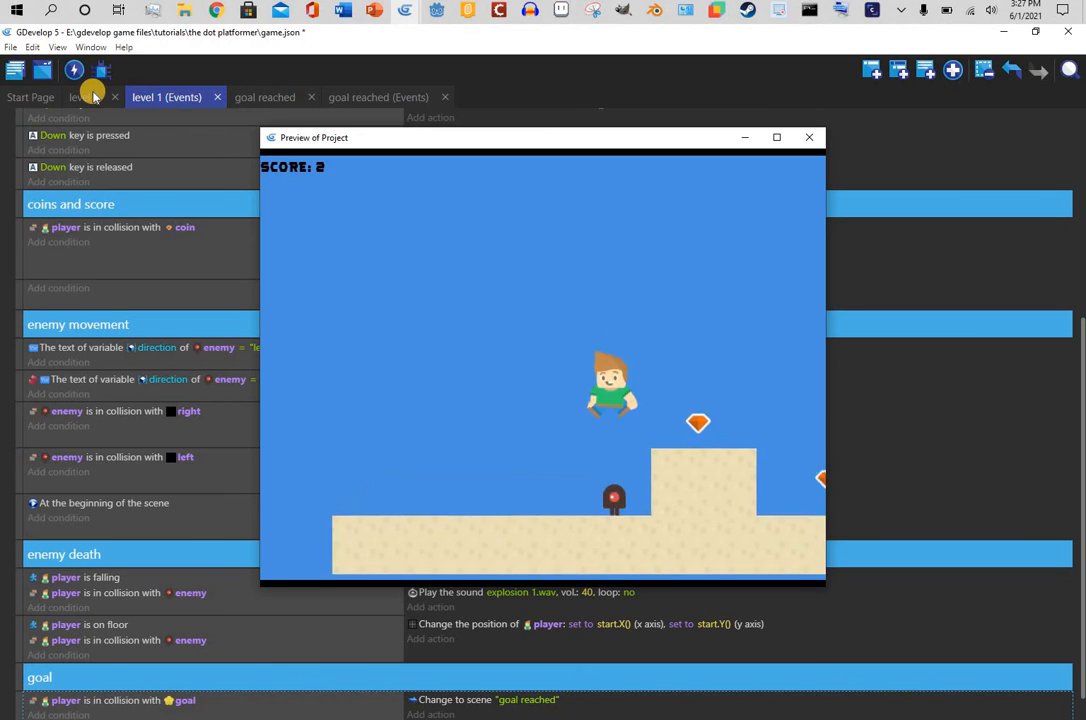
key(Right)
key(space)
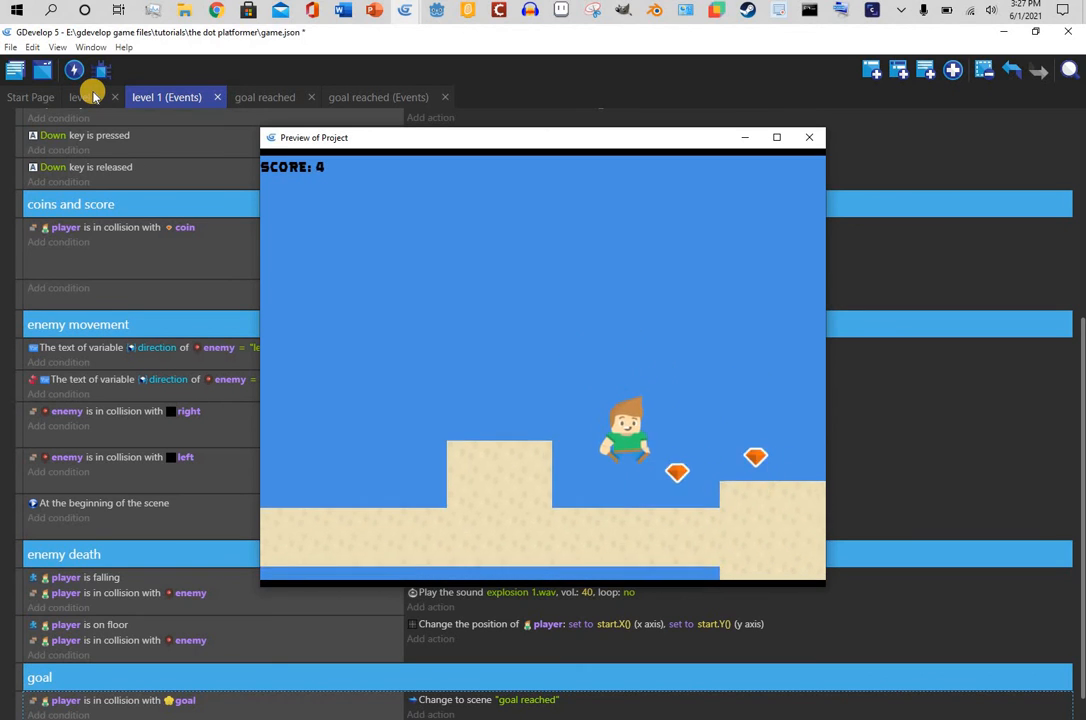
key(space)
key(Right)
key(space)
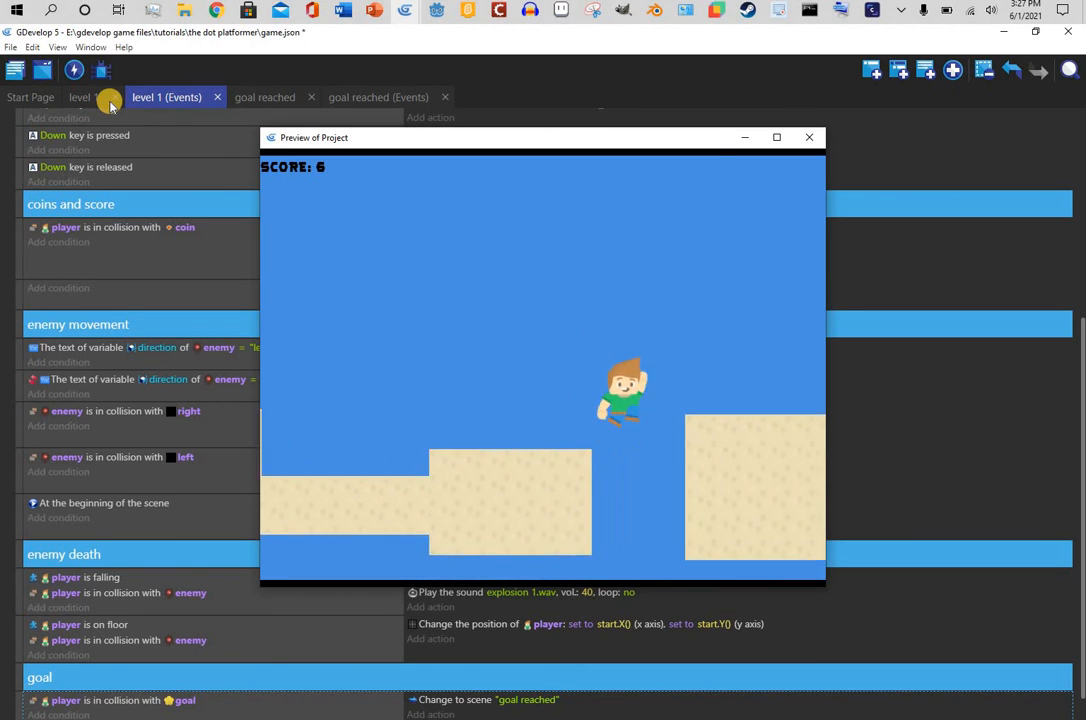
key(Right)
key(space)
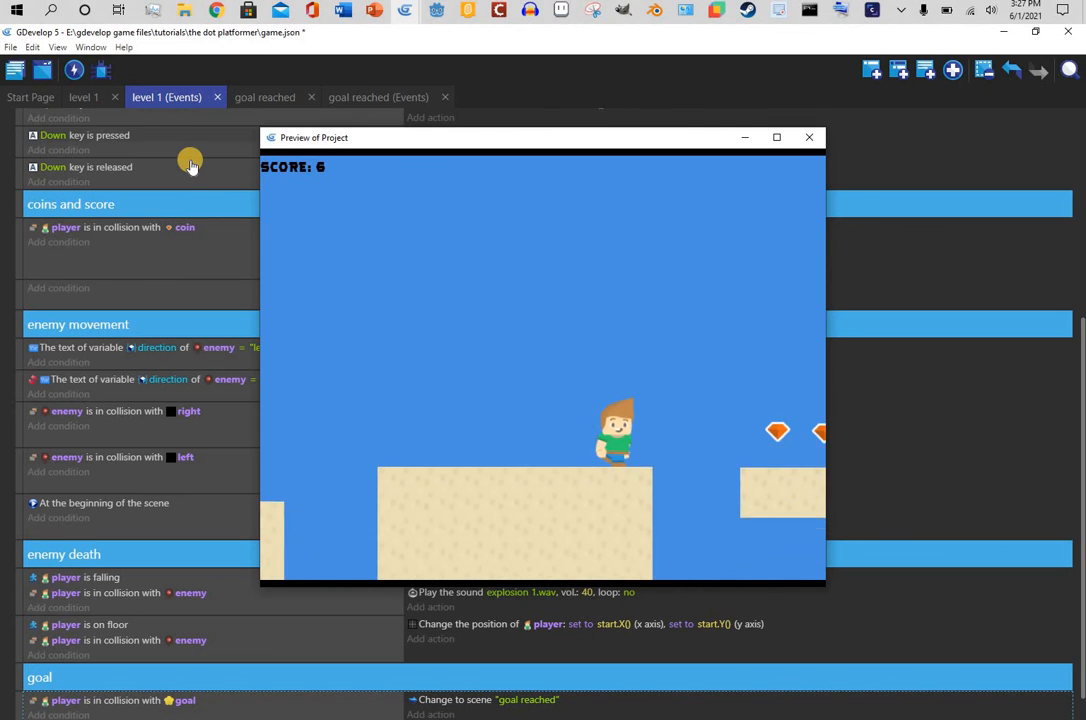
key(space)
key(Right)
key(space)
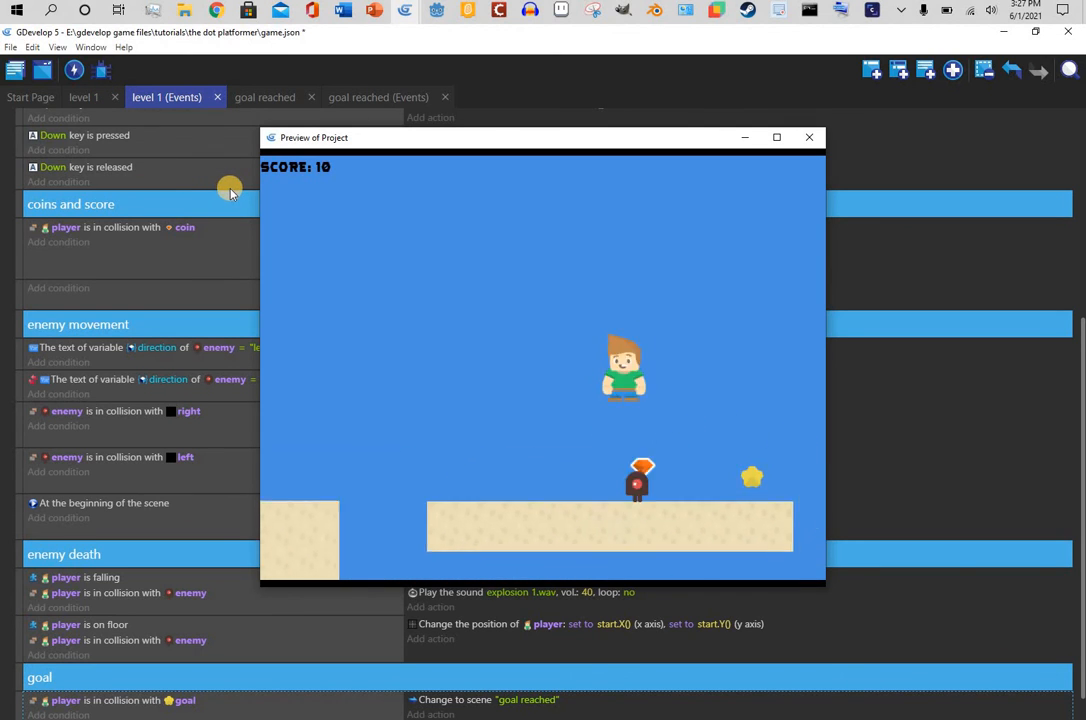
key(Right)
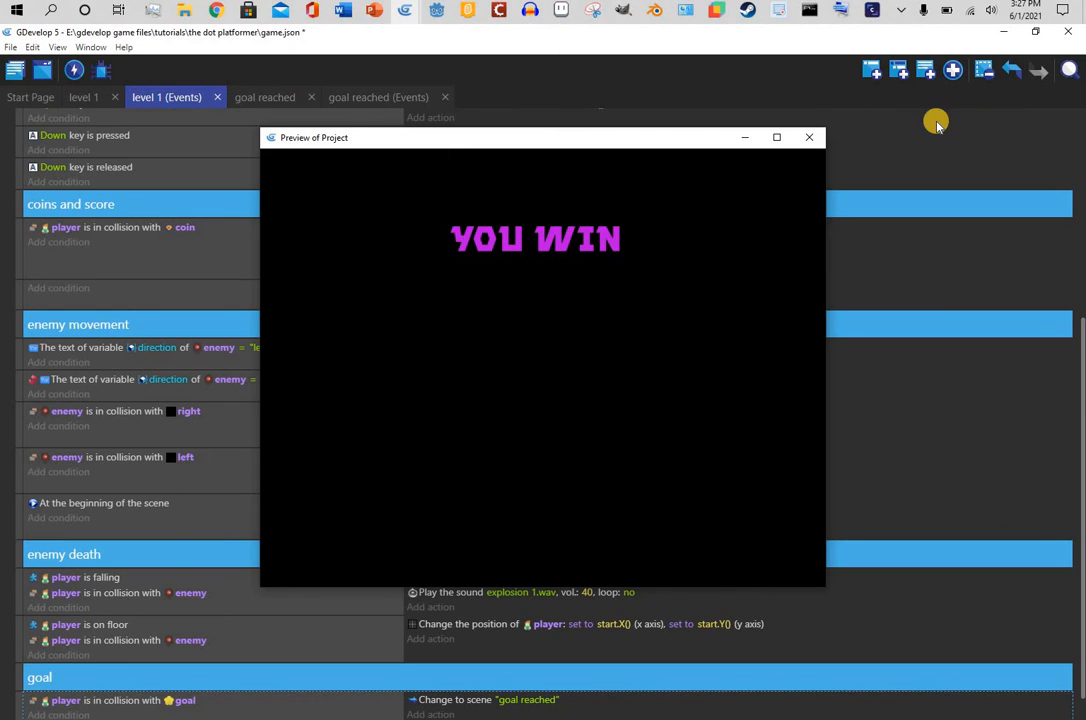
click(809, 138)
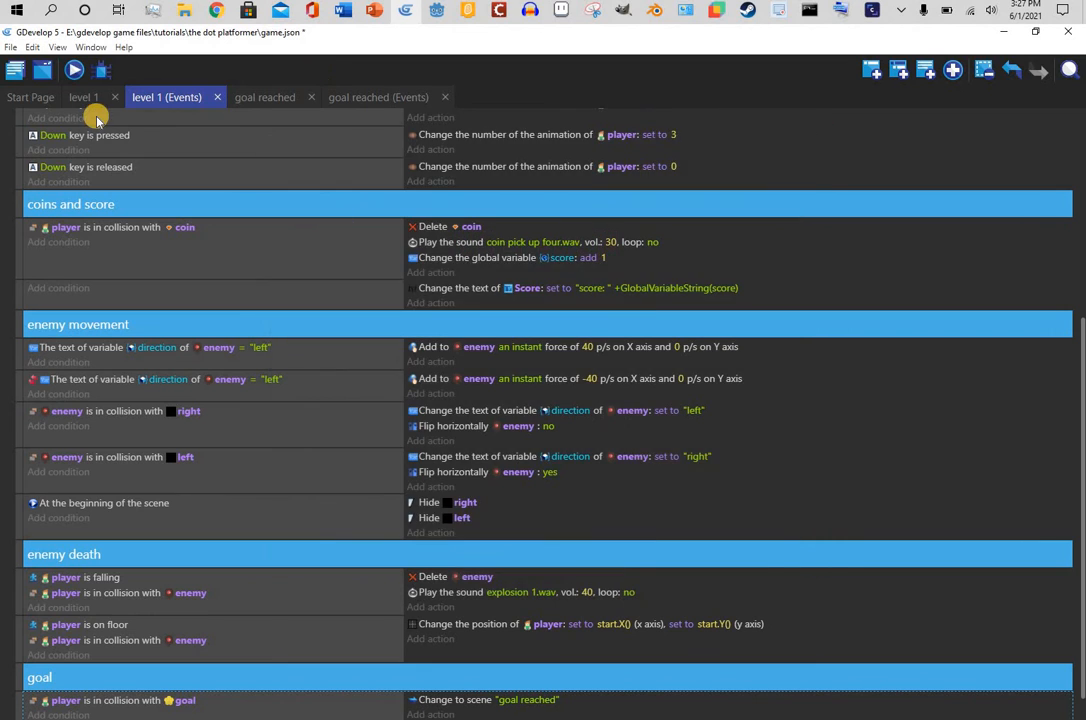
- Place two coins in level 1 on the thick ground block, one on each side of the enemy, and return to the goal reached scene
click(92, 101)
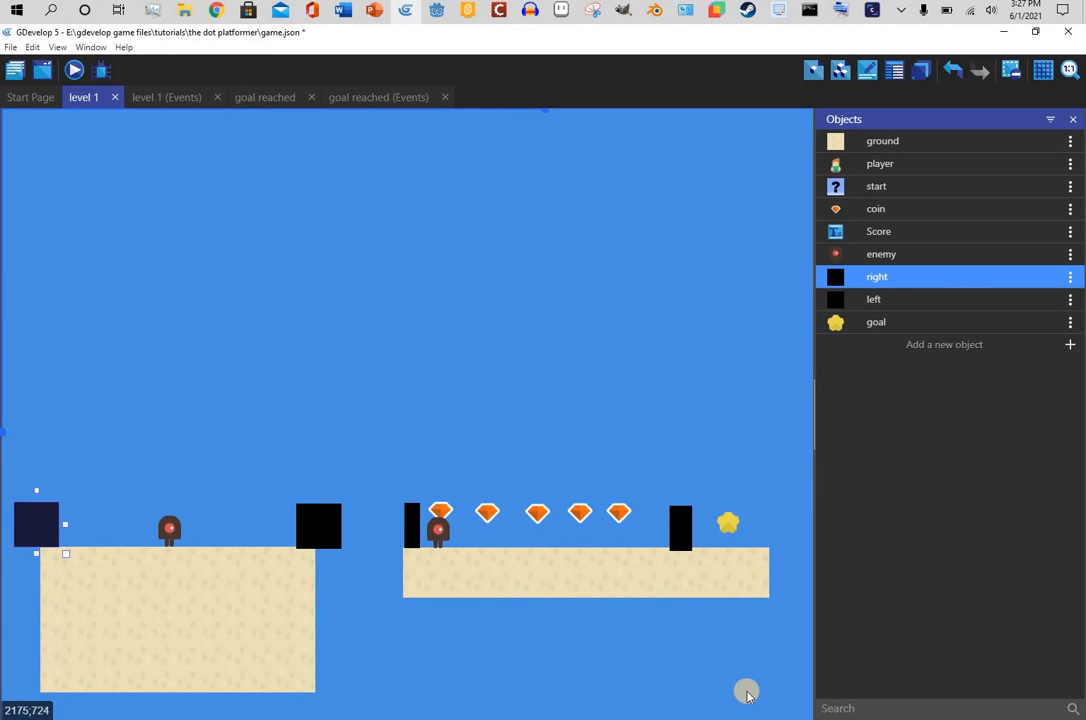
drag(906, 213, 93, 505)
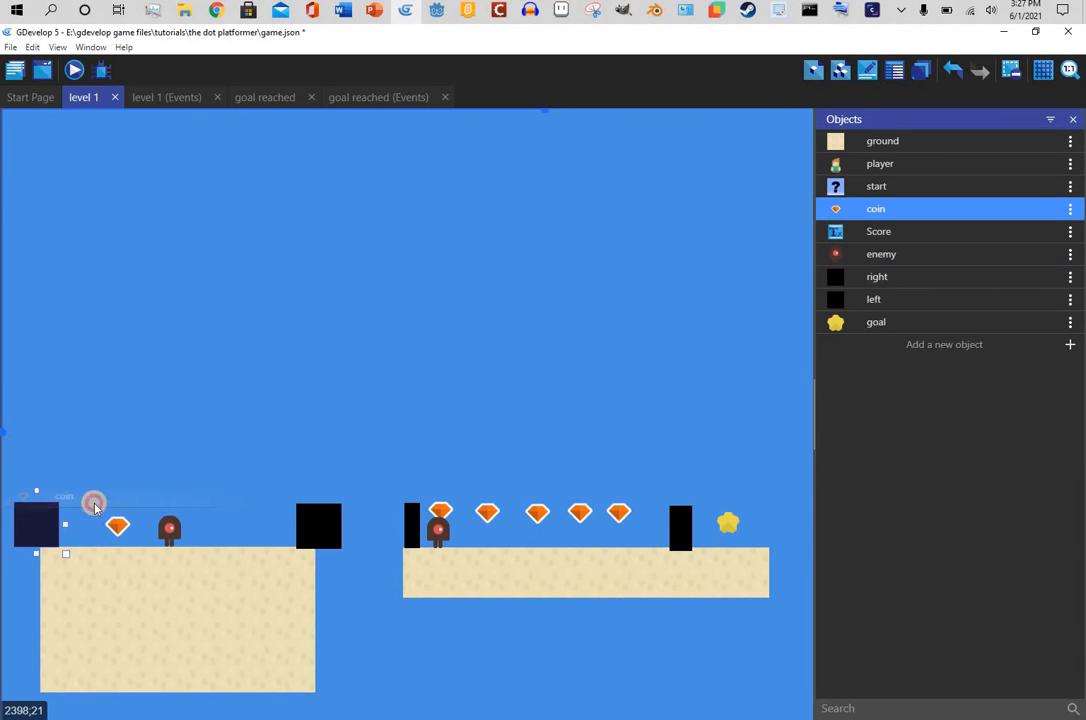
drag(897, 208, 216, 510)
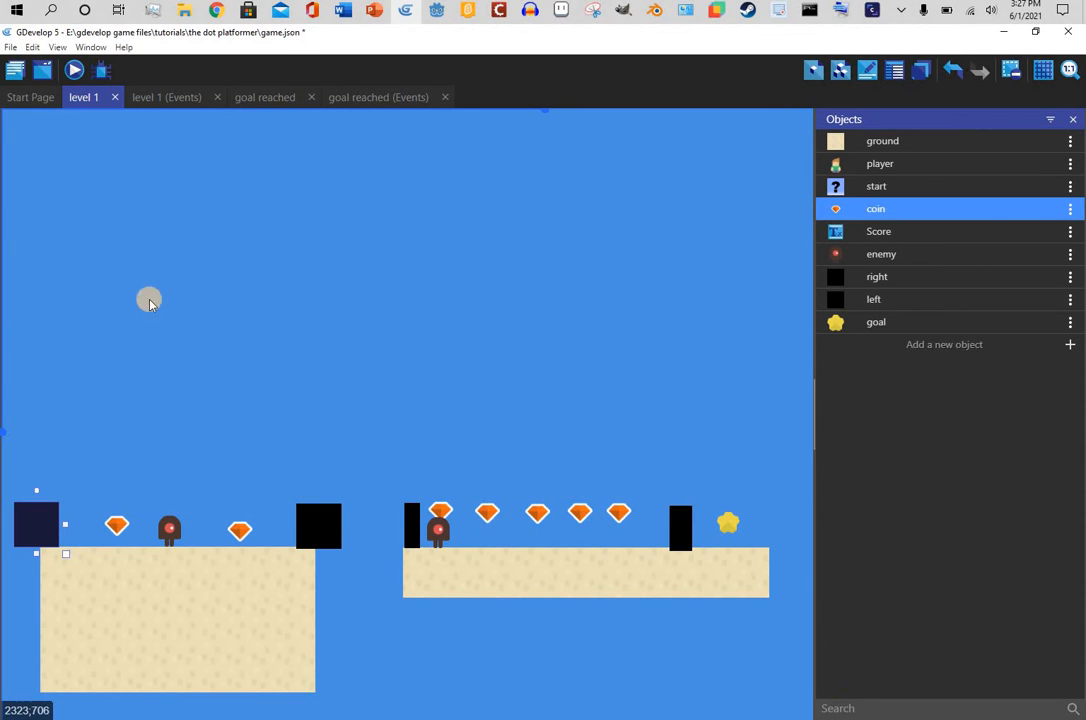
click(265, 104)
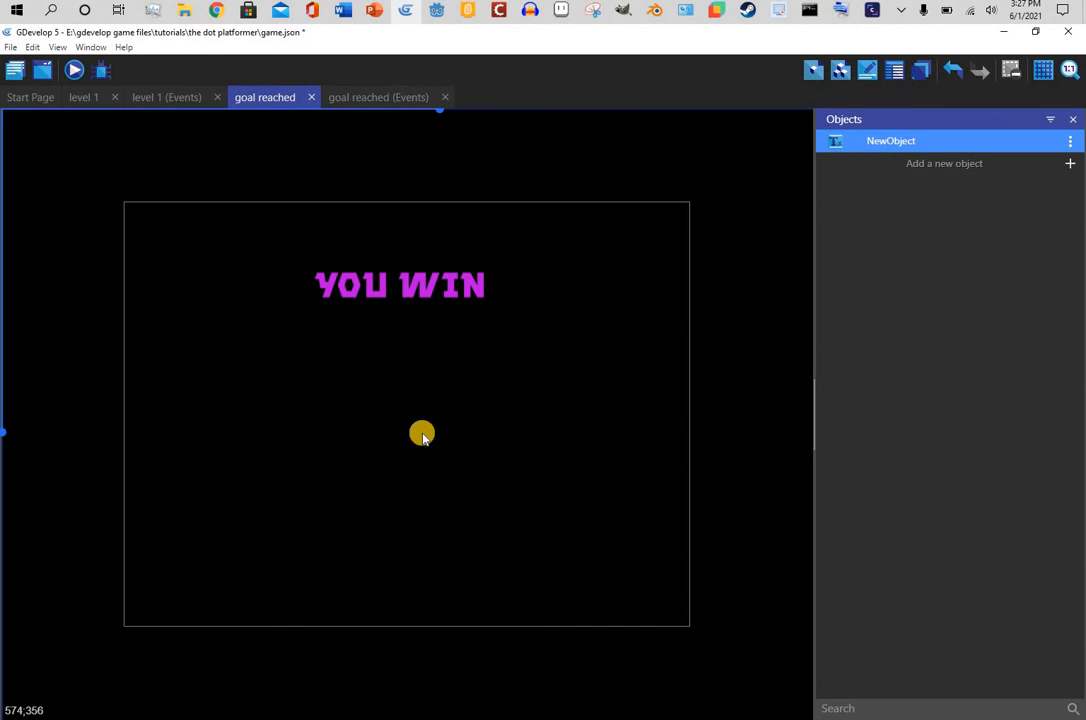
- Create a new sprite object in the goal reached scene, add an animation to it and open that animation in Piskel
click(1068, 166)
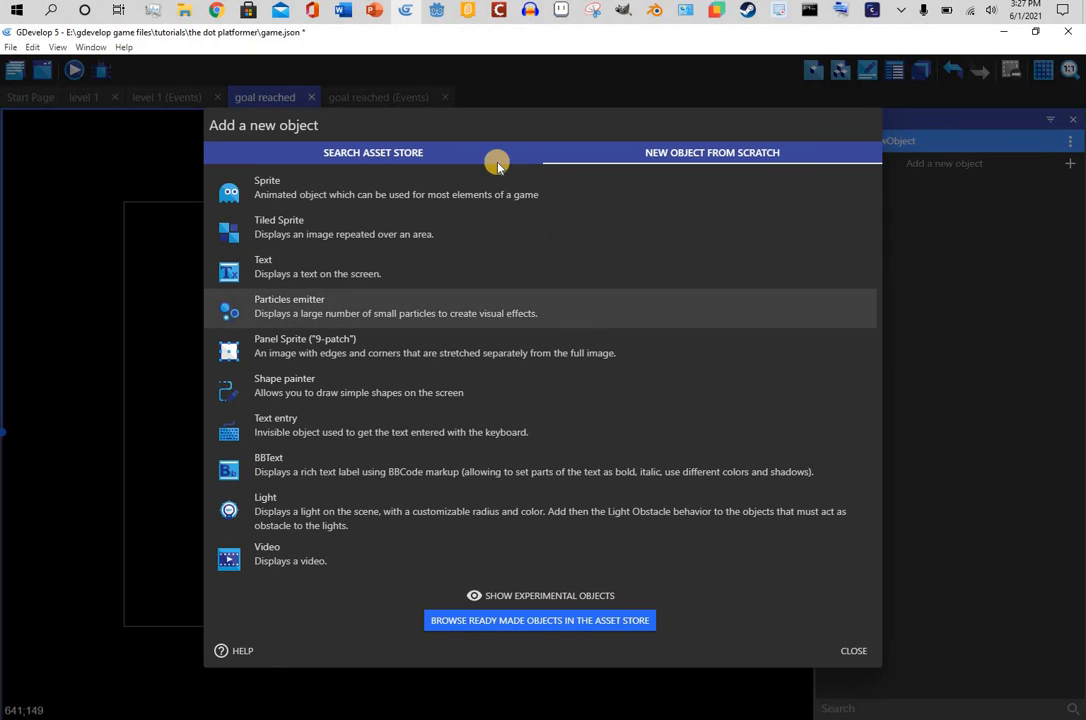
click(431, 205)
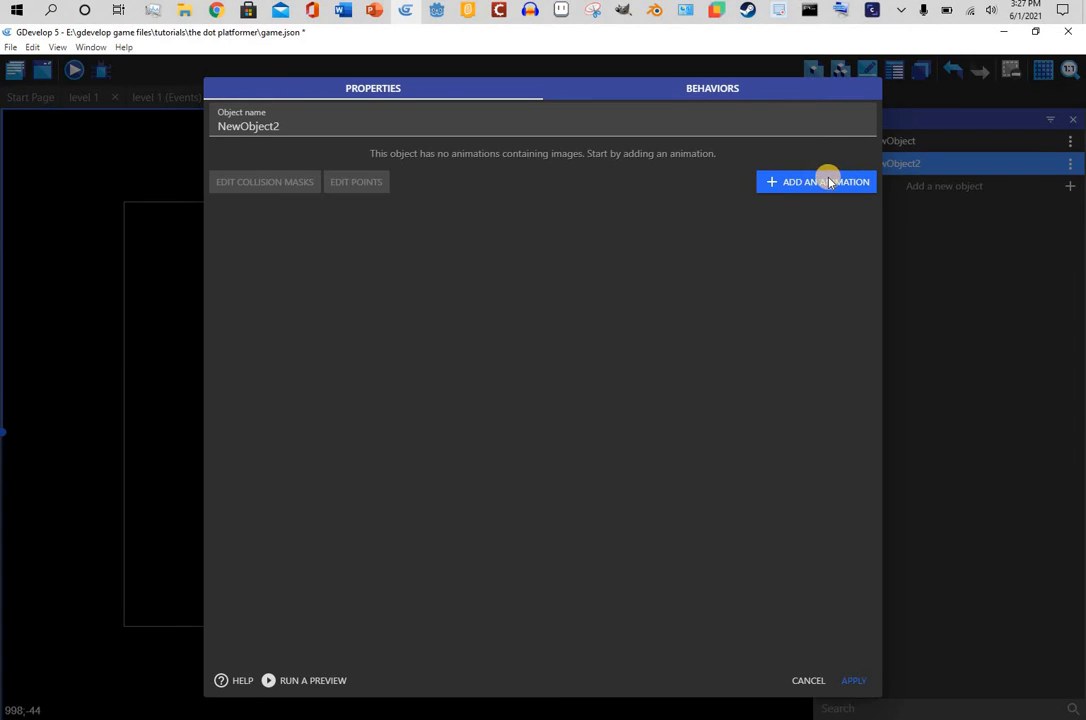
click(829, 182)
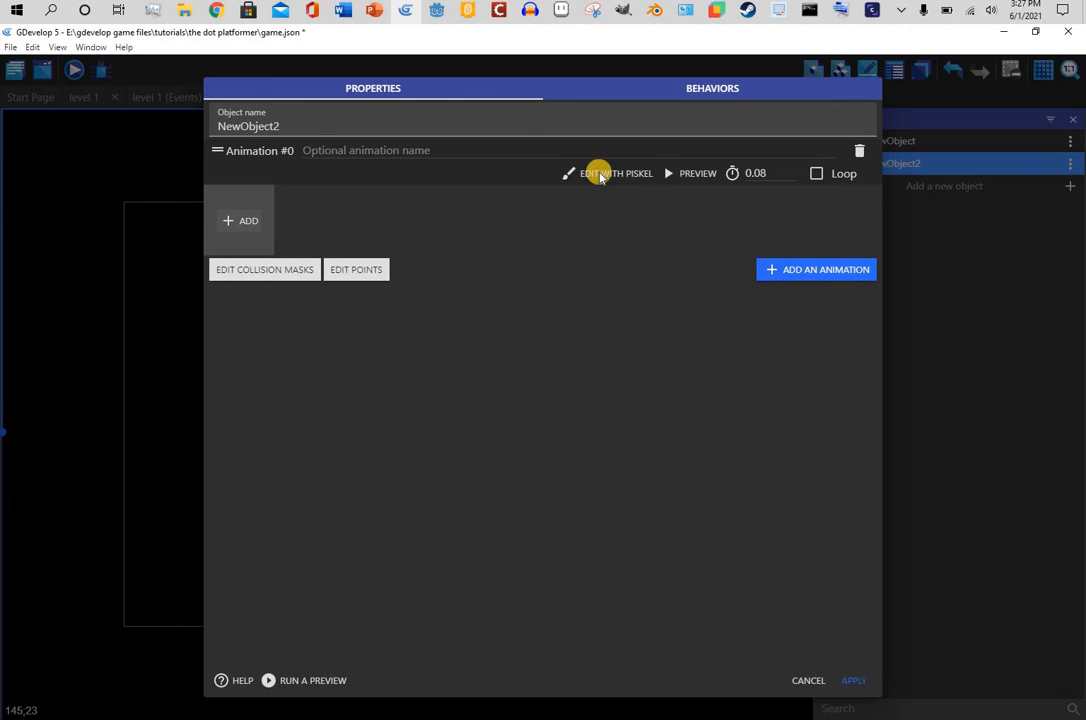
click(586, 175)
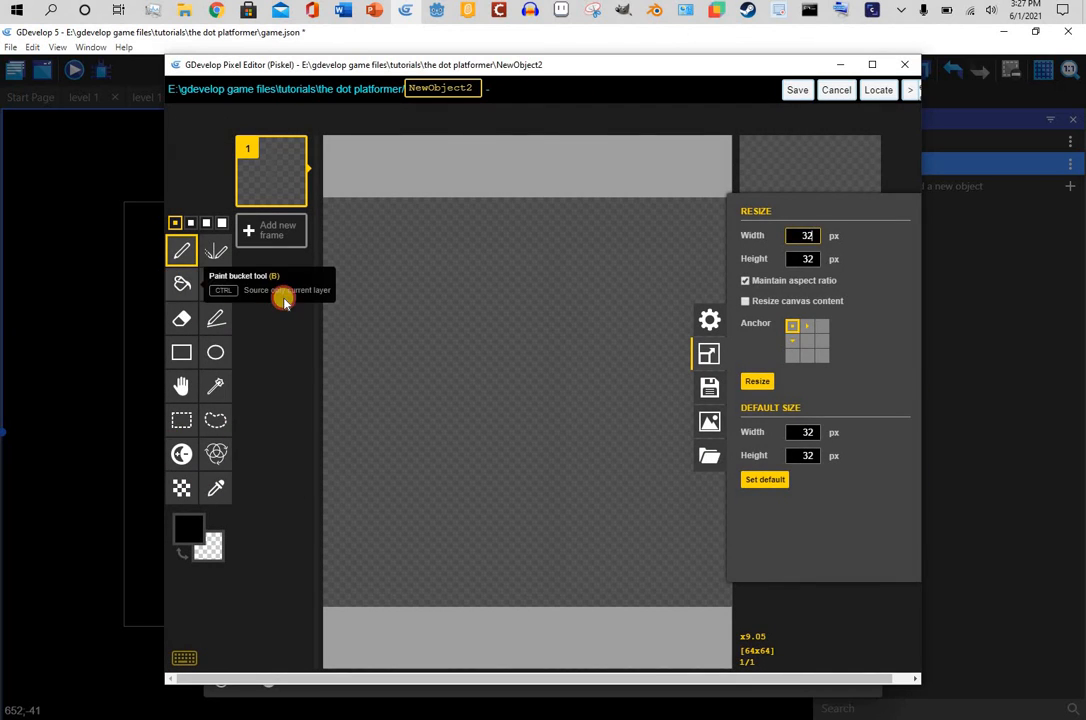
- Fill the whole canvas with solid red and save it as the sprite's first animation image
click(181, 285)
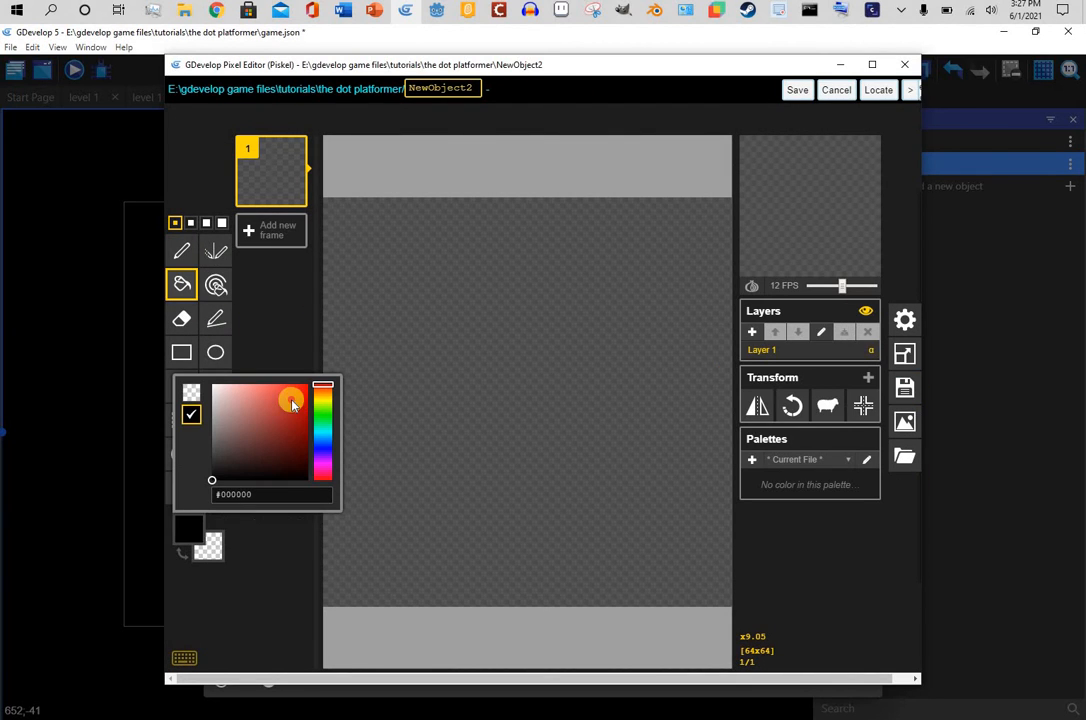
click(293, 400)
click(389, 319)
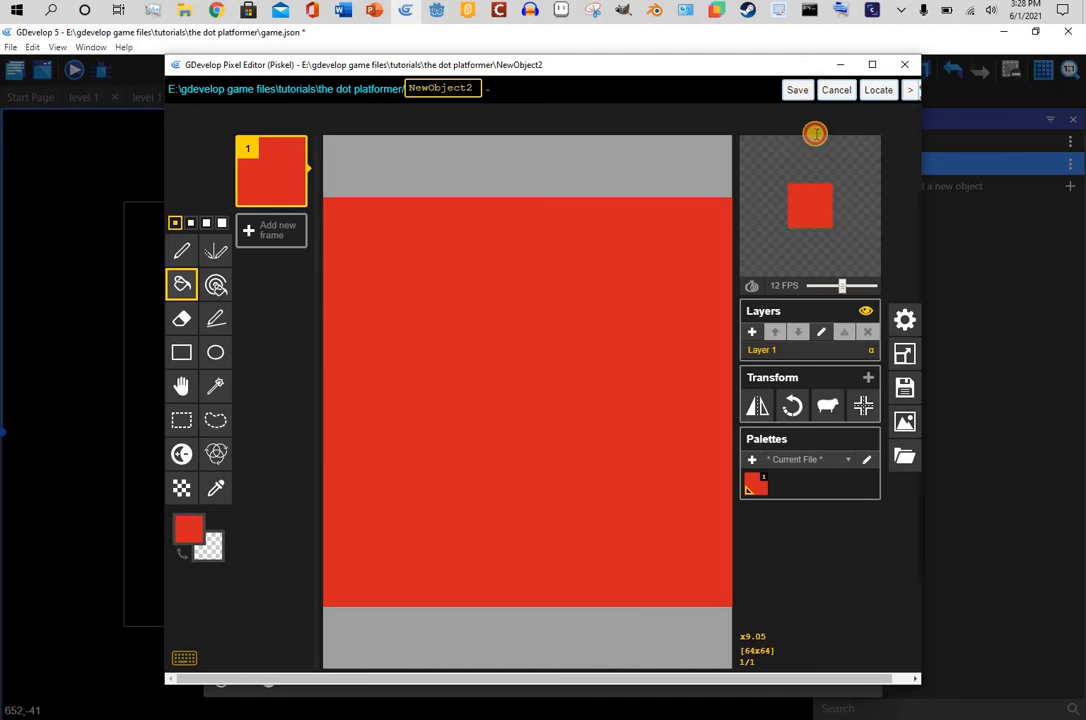
click(797, 89)
- Add a second animation to the sprite object and open it in Piskel
click(781, 278)
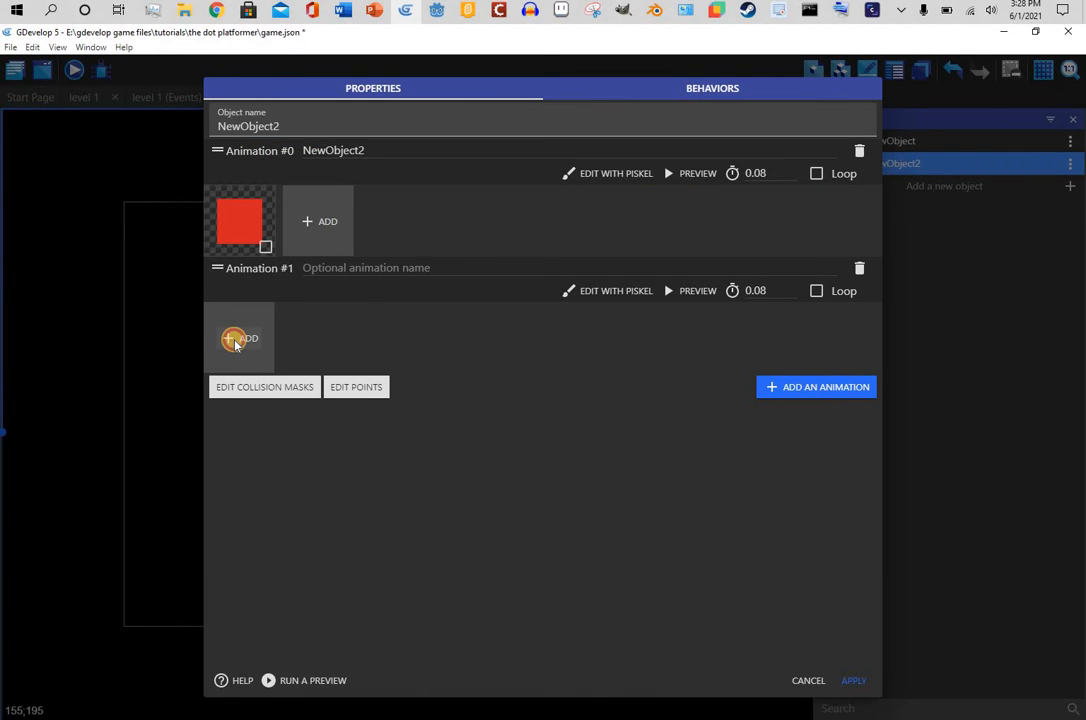
click(234, 340)
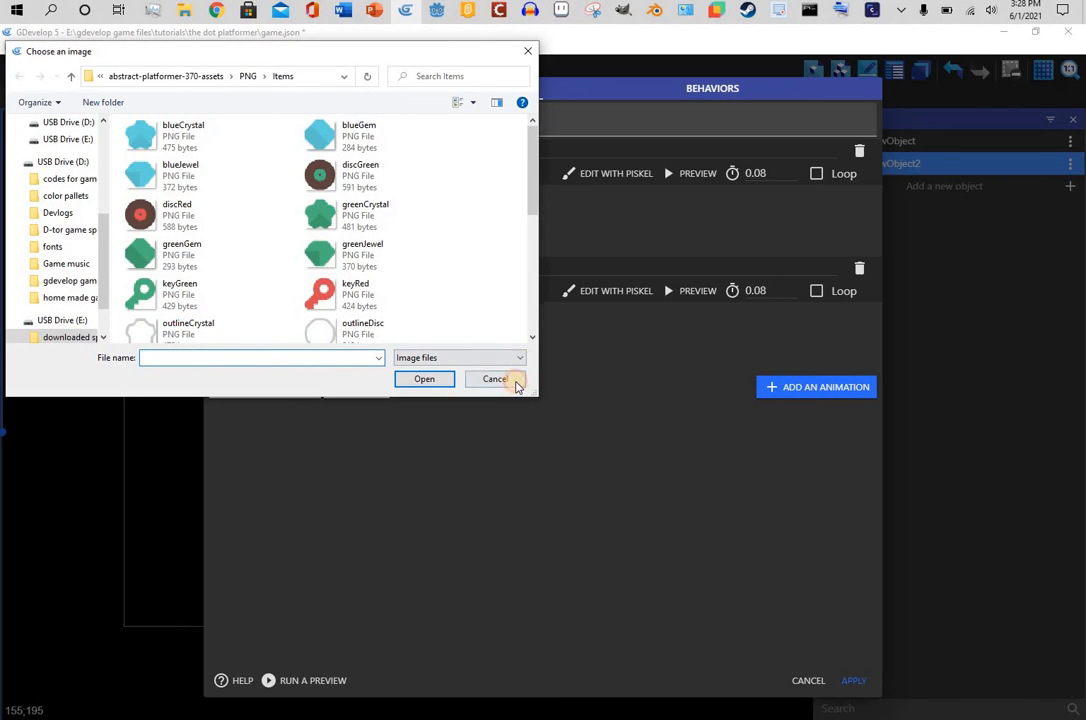
click(517, 385)
click(582, 290)
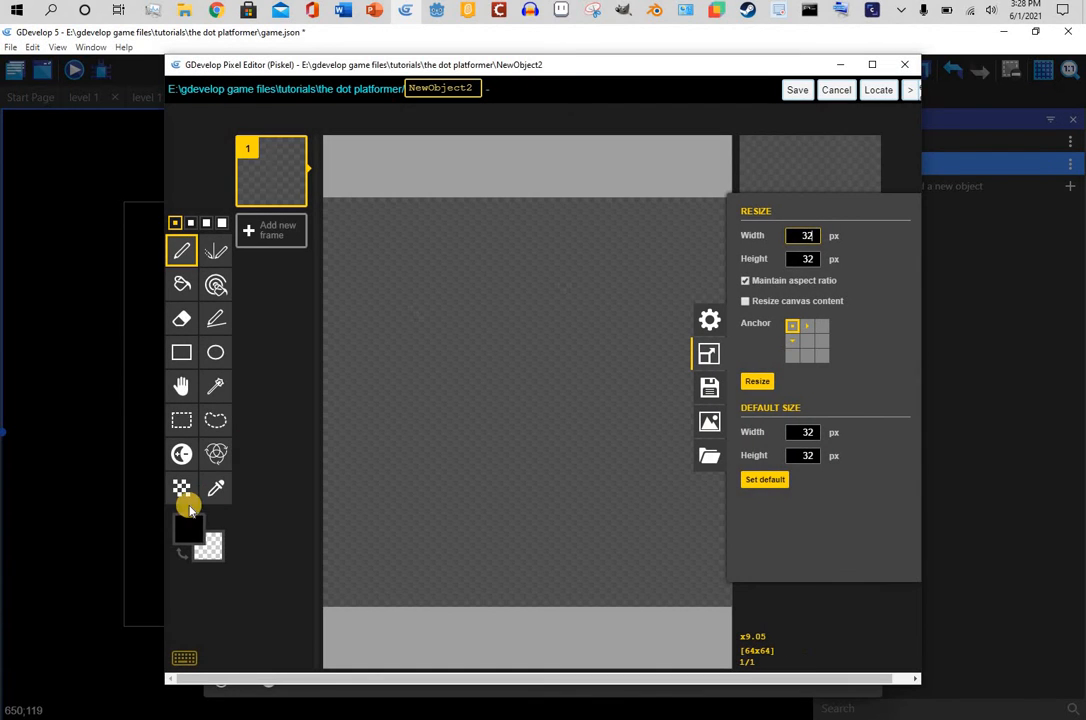
- Fill the second animation's canvas with dark yellow, save the image and apply the sprite object
click(189, 529)
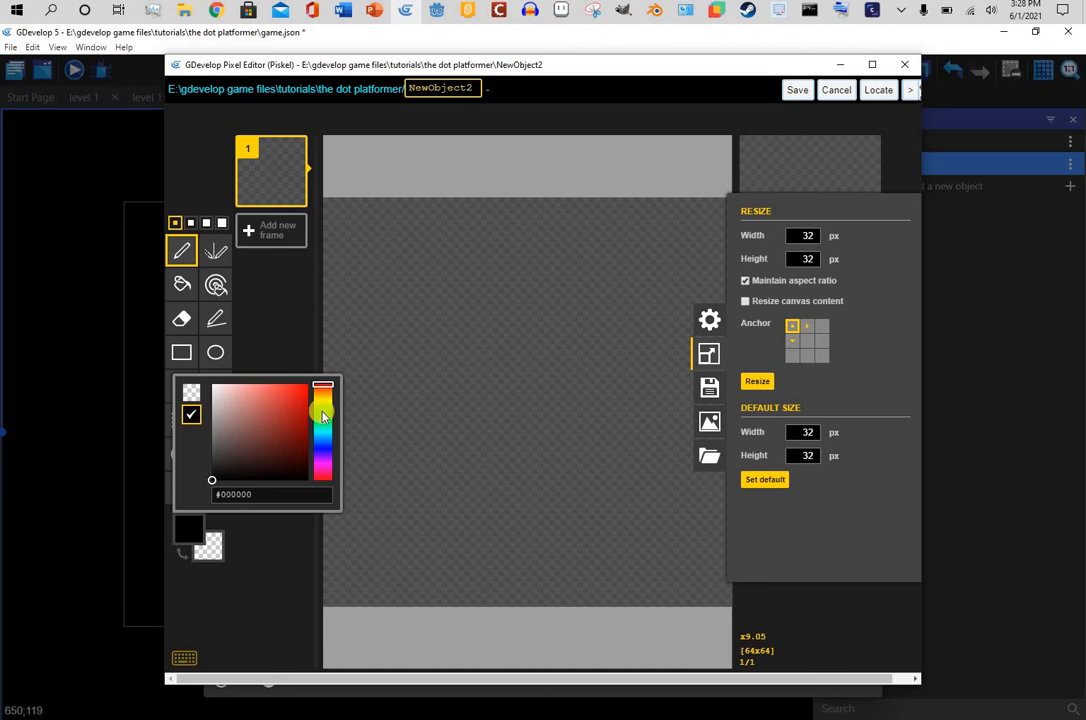
click(184, 287)
click(611, 305)
click(192, 520)
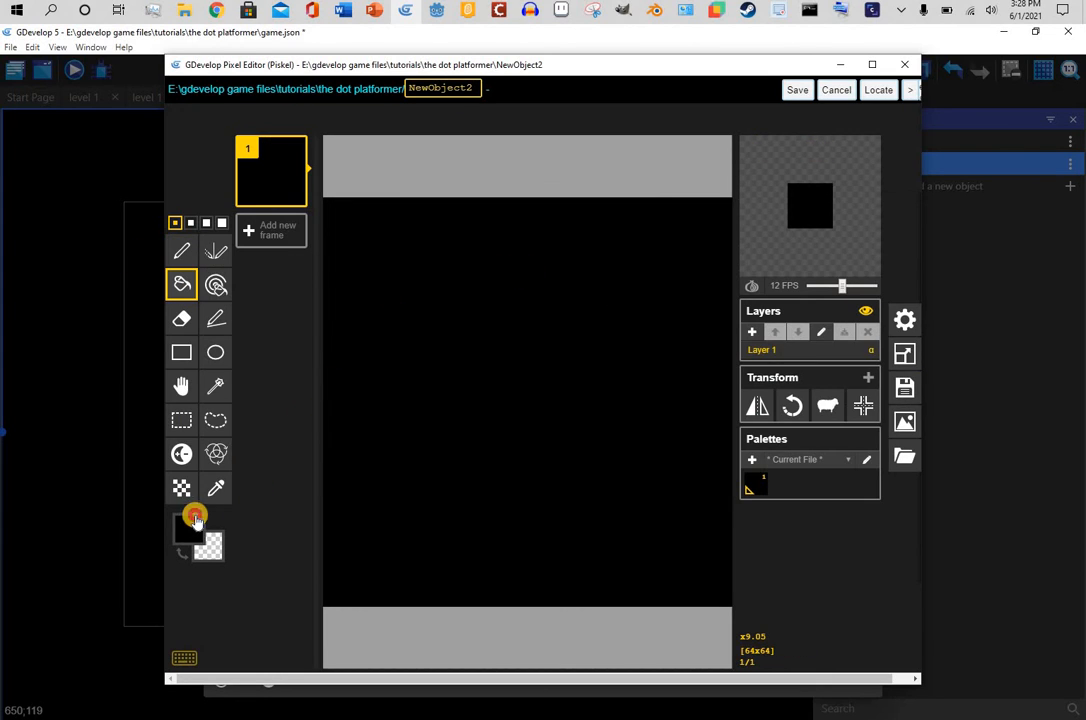
click(306, 417)
click(626, 232)
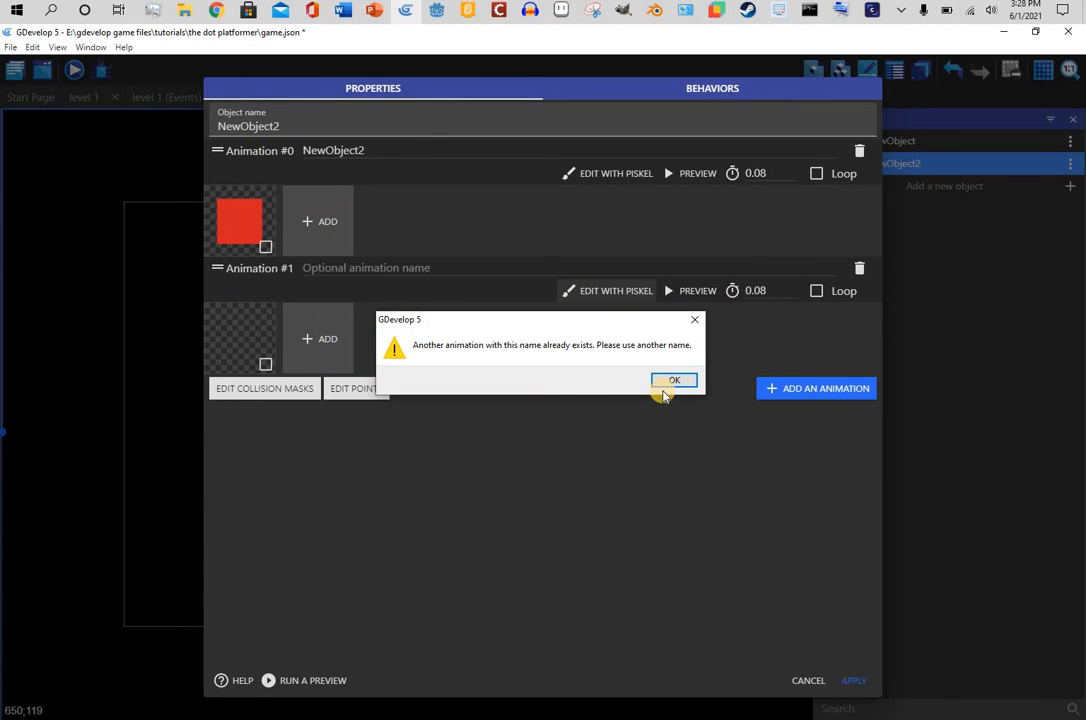
click(669, 386)
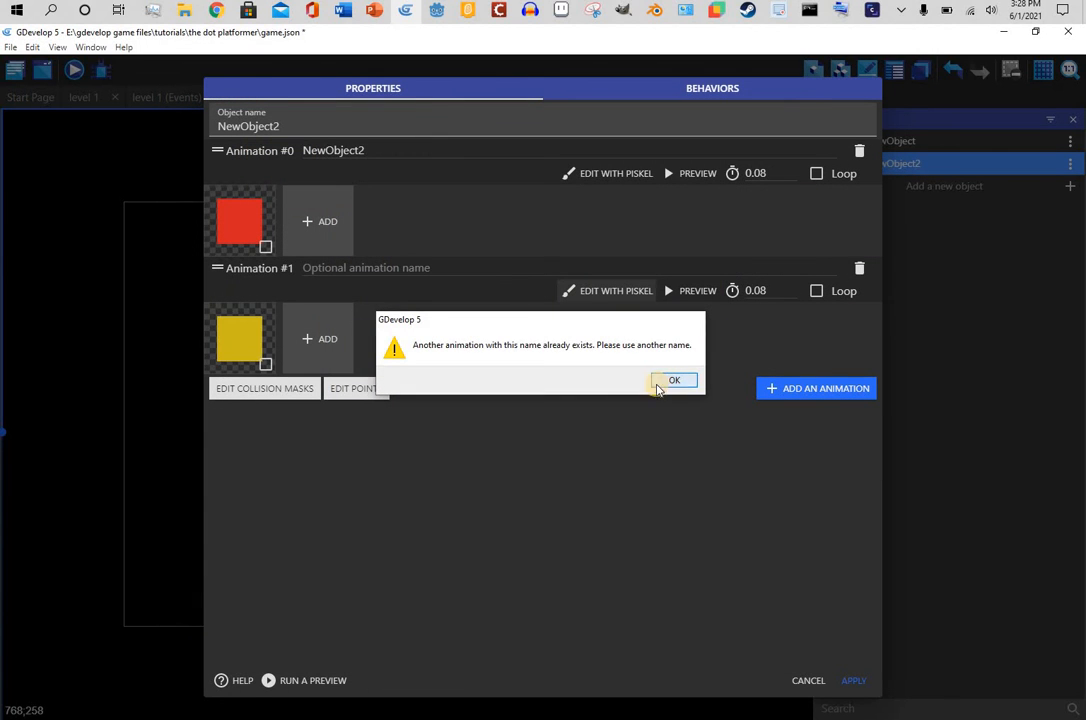
click(864, 670)
- Place the red sprite below the YOU WIN text and stretch it into a wide button-shaped rectangle
drag(957, 165, 367, 346)
click(362, 374)
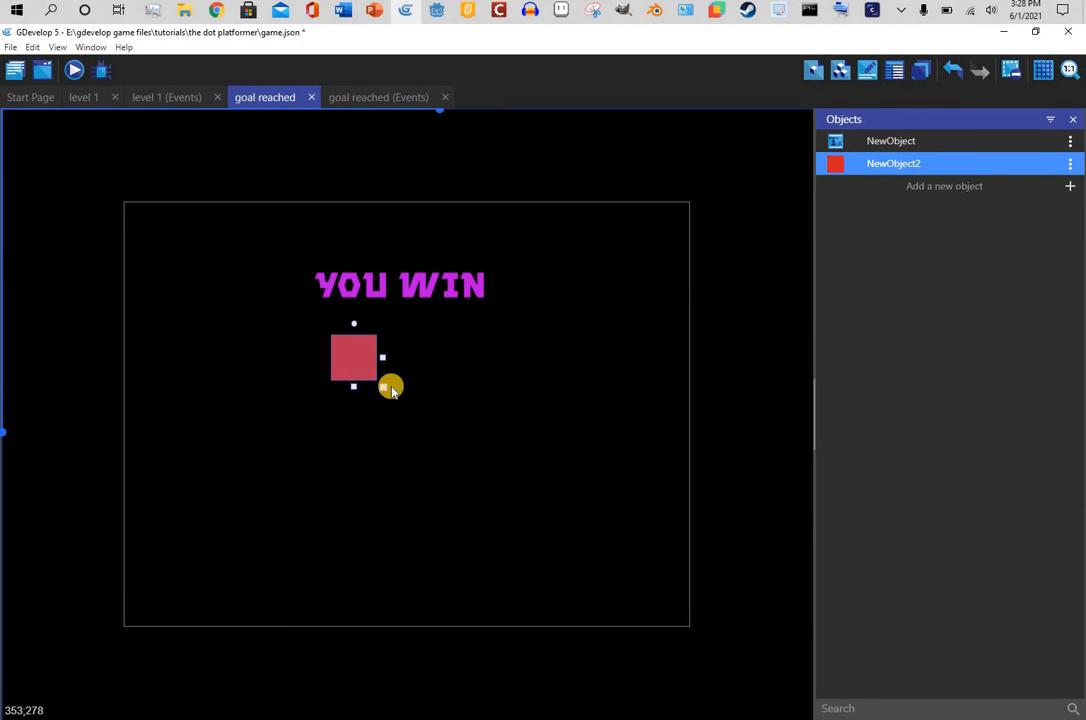
drag(388, 387, 487, 383)
- Create a new text object reading "quit" in dark green and open its font selection
click(1068, 186)
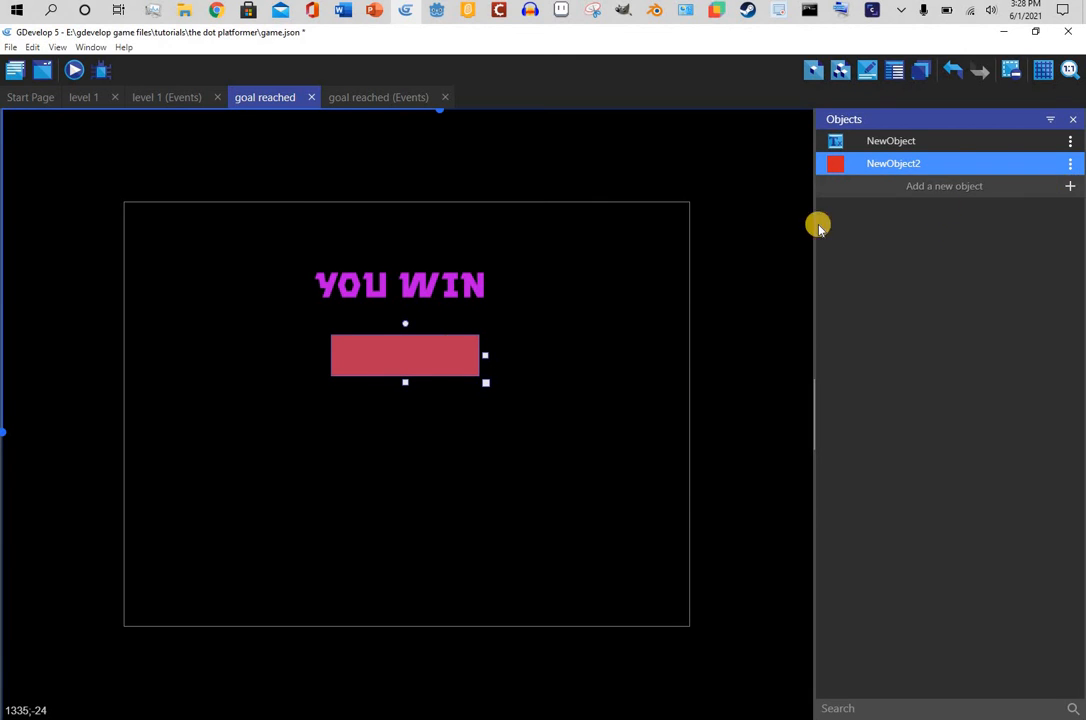
click(251, 284)
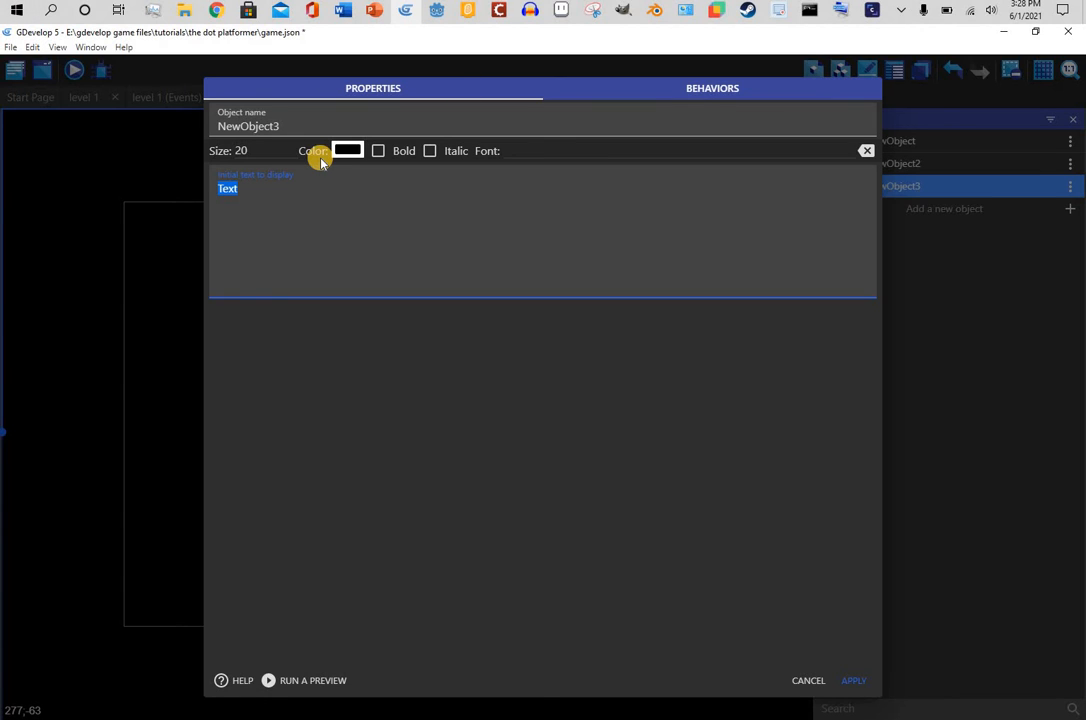
text(quit)
click(347, 150)
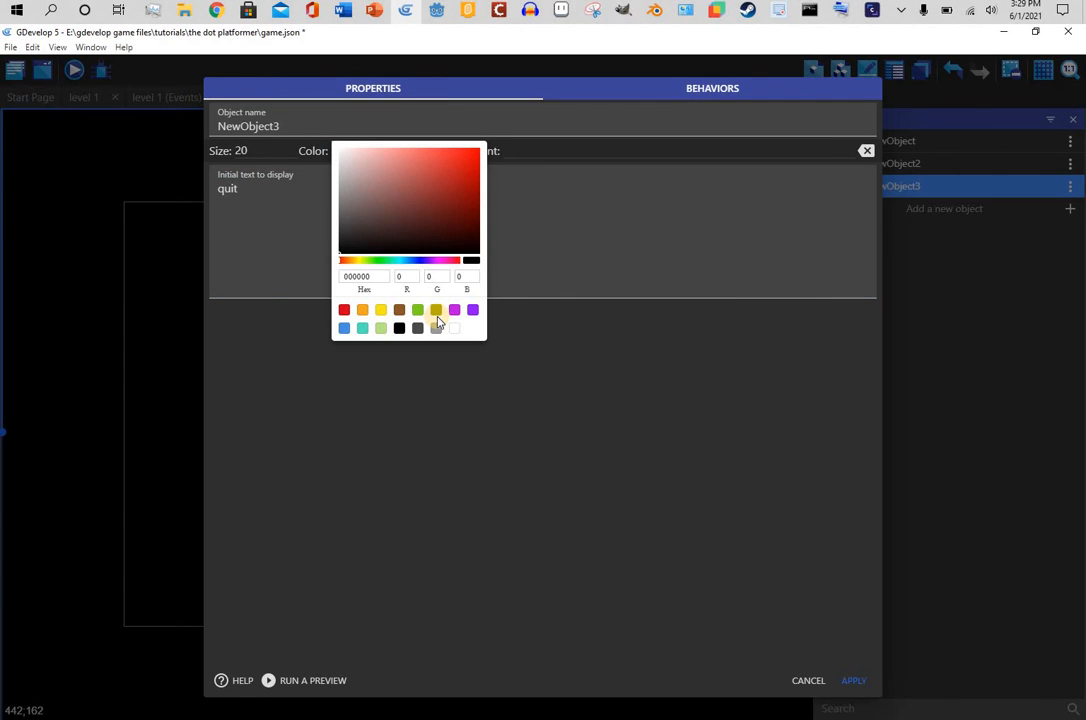
click(440, 313)
click(548, 400)
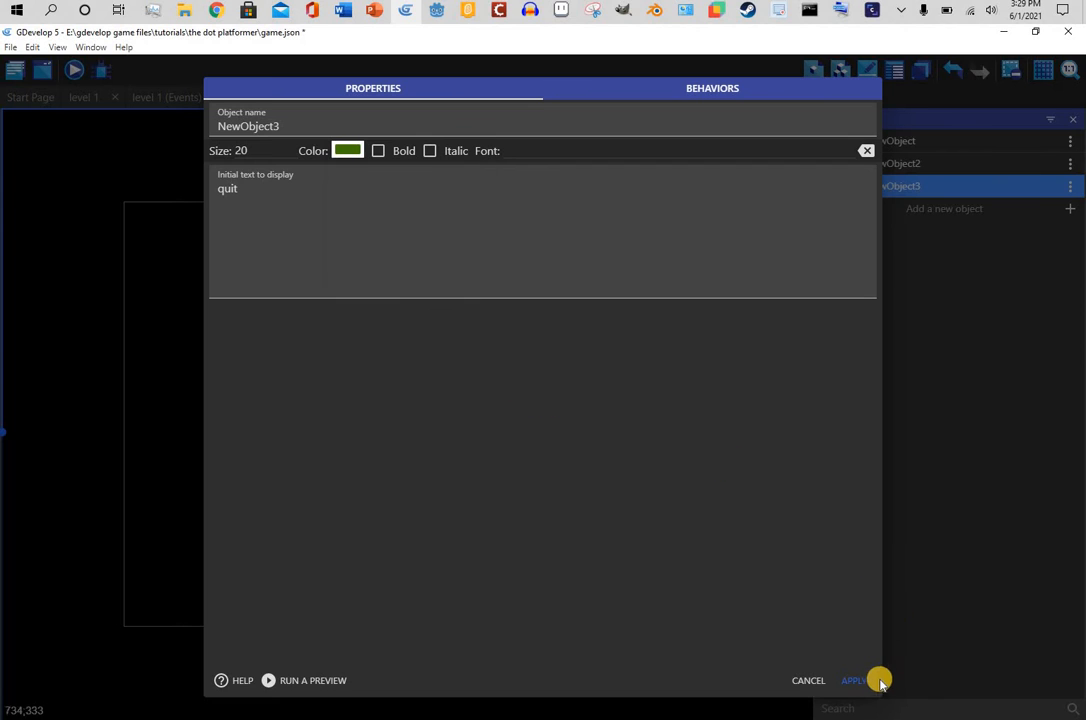
click(676, 150)
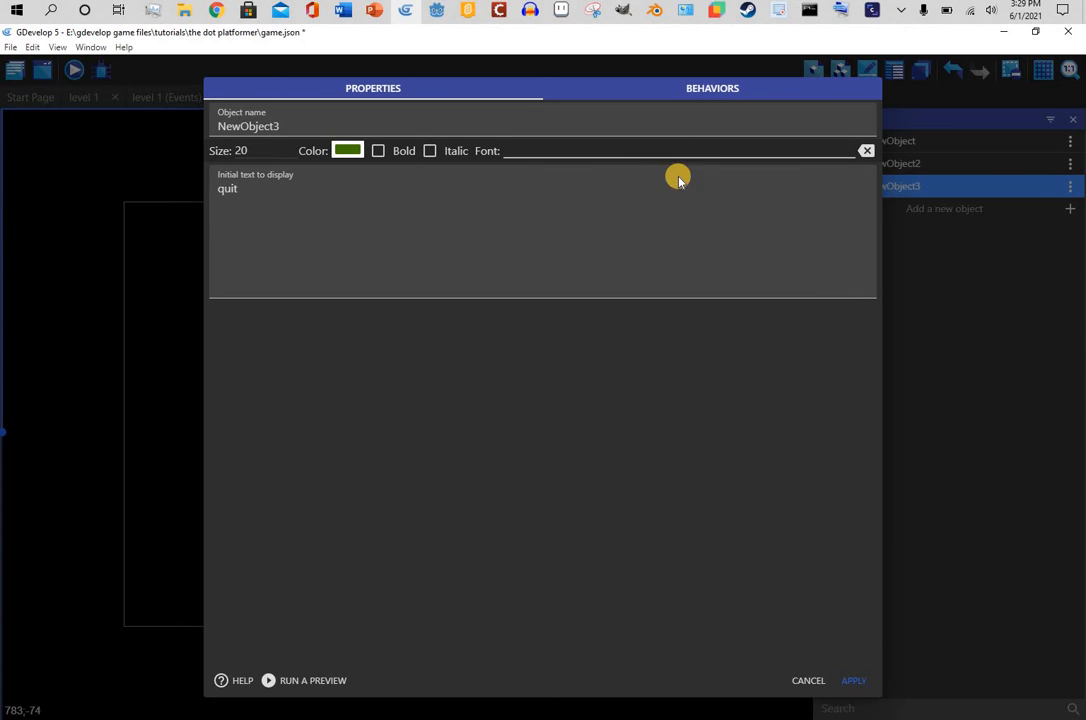
- Apply the Clickuper.ttf font to the quit text object and place the text over the red rectangle below YOU WIN
click(852, 680)
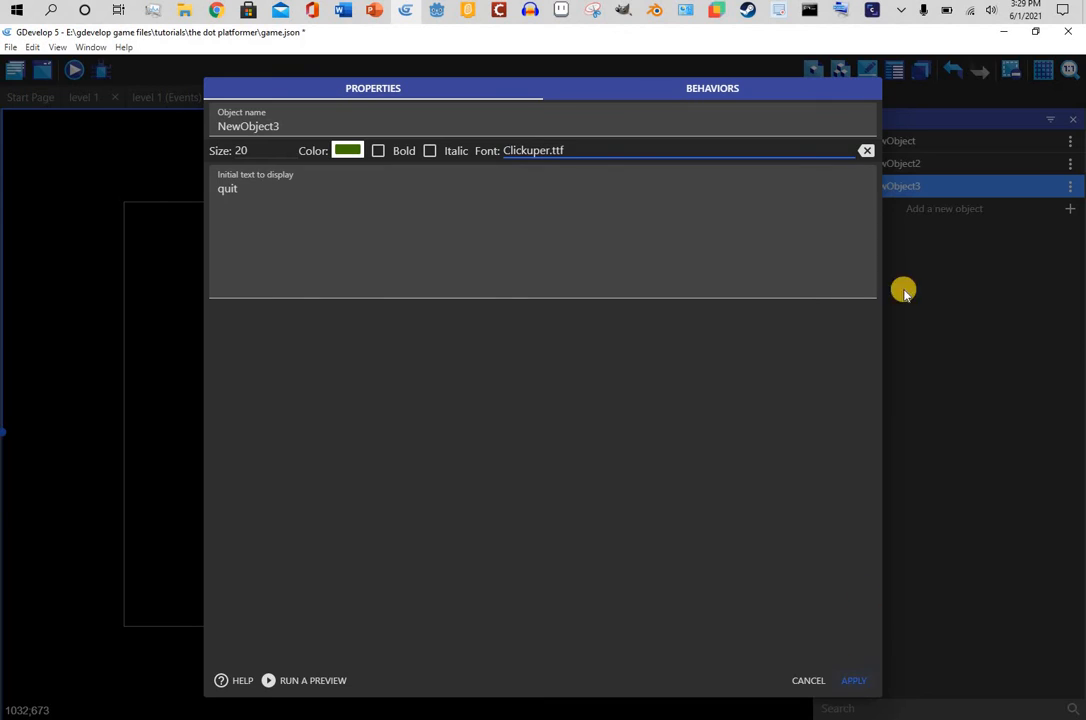
drag(897, 189, 388, 354)
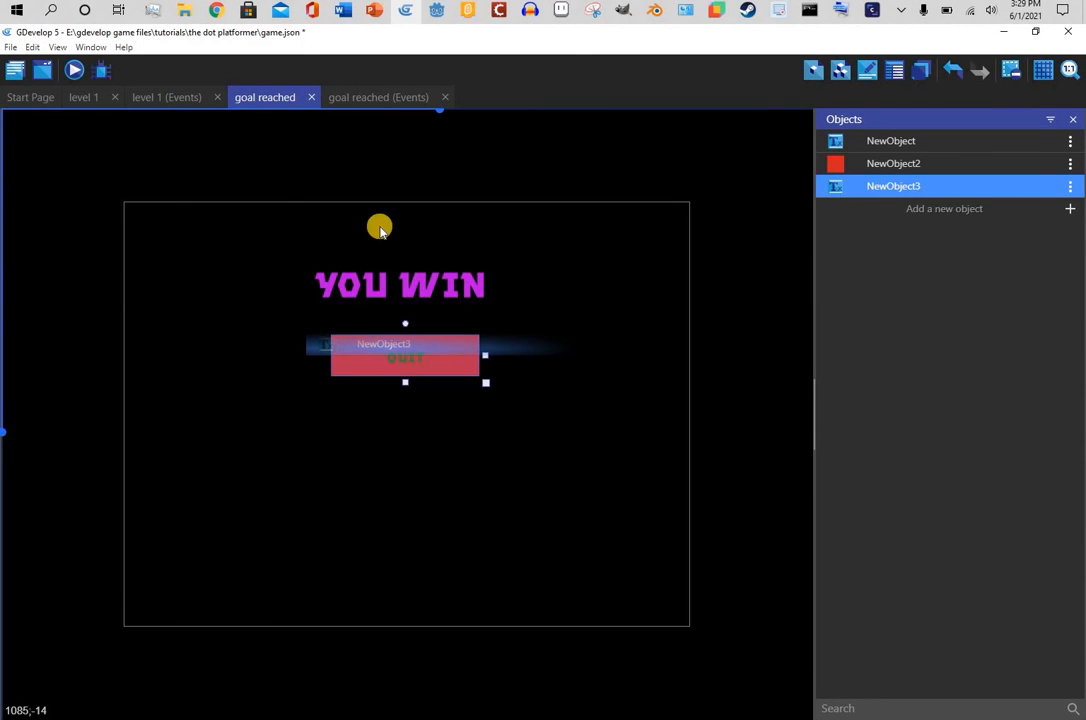
- Add an event to the goal reached scene with the condition that the cursor/touch is on NewObject2, keeping the accurate test
click(380, 99)
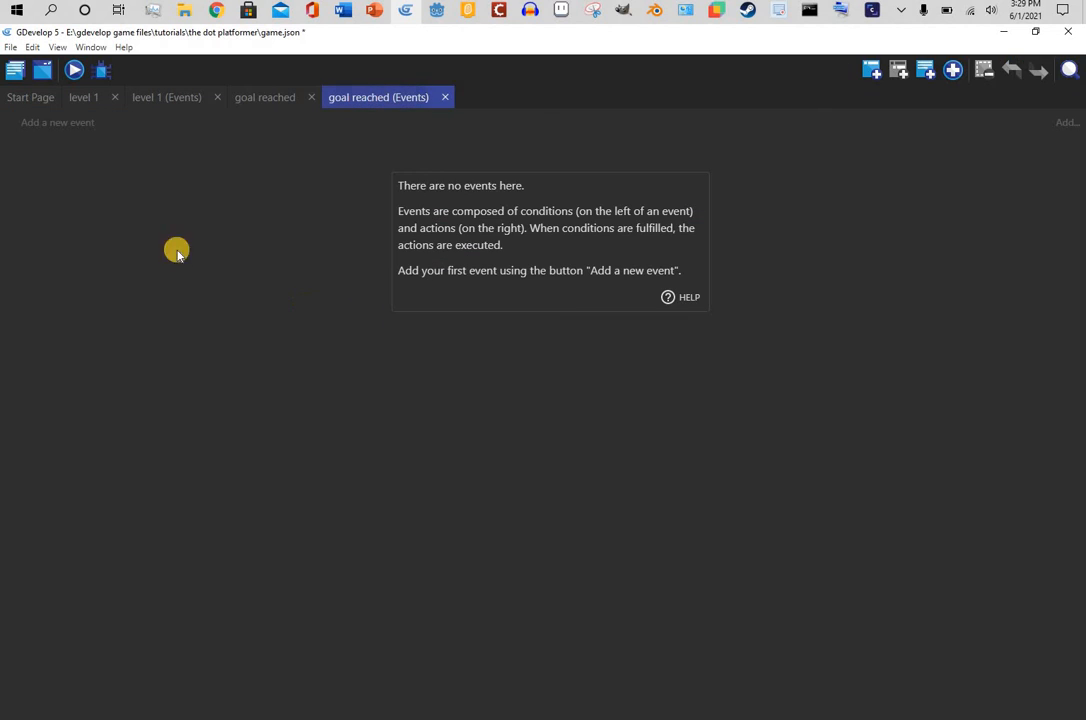
click(62, 123)
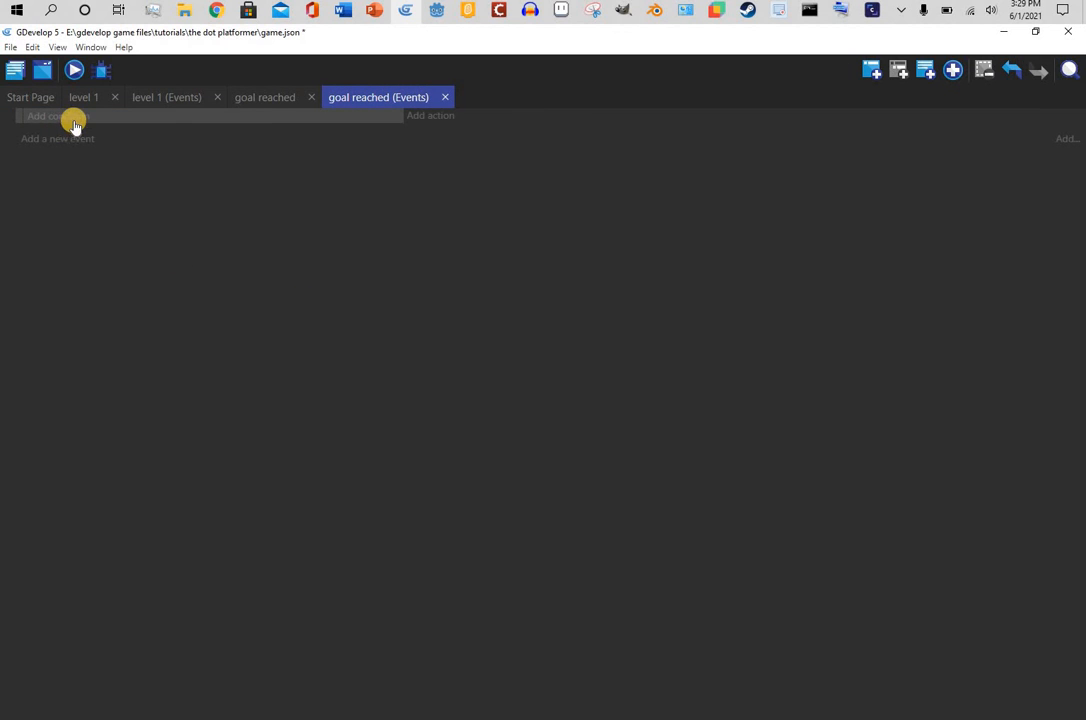
click(76, 116)
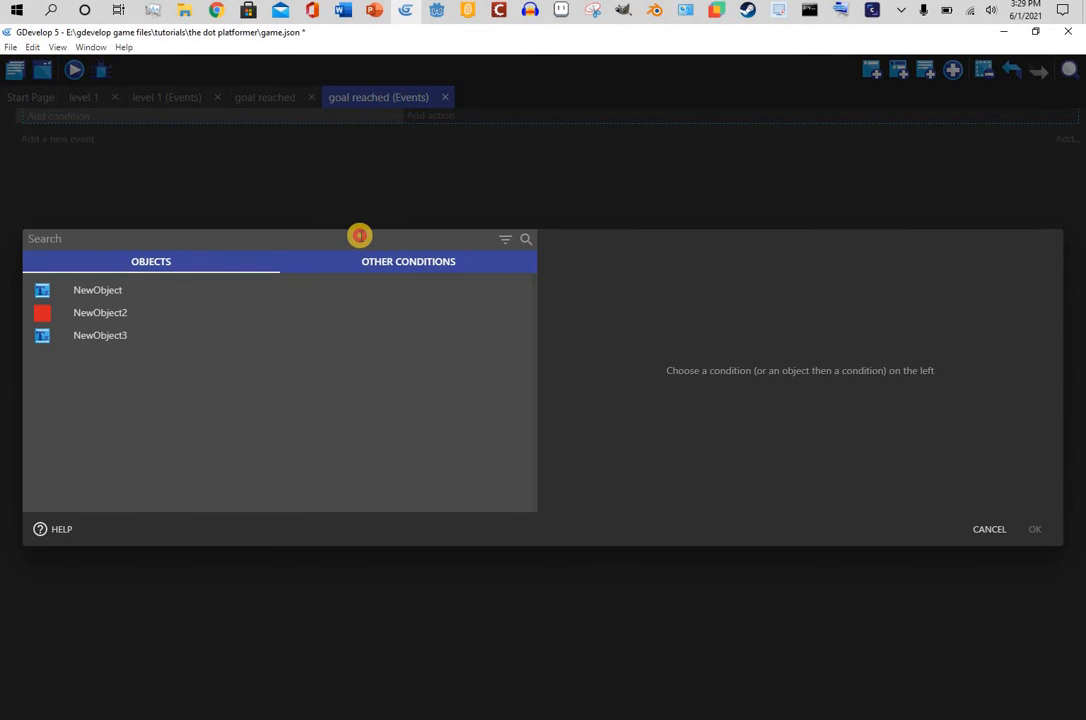
click(359, 235)
text(tou)
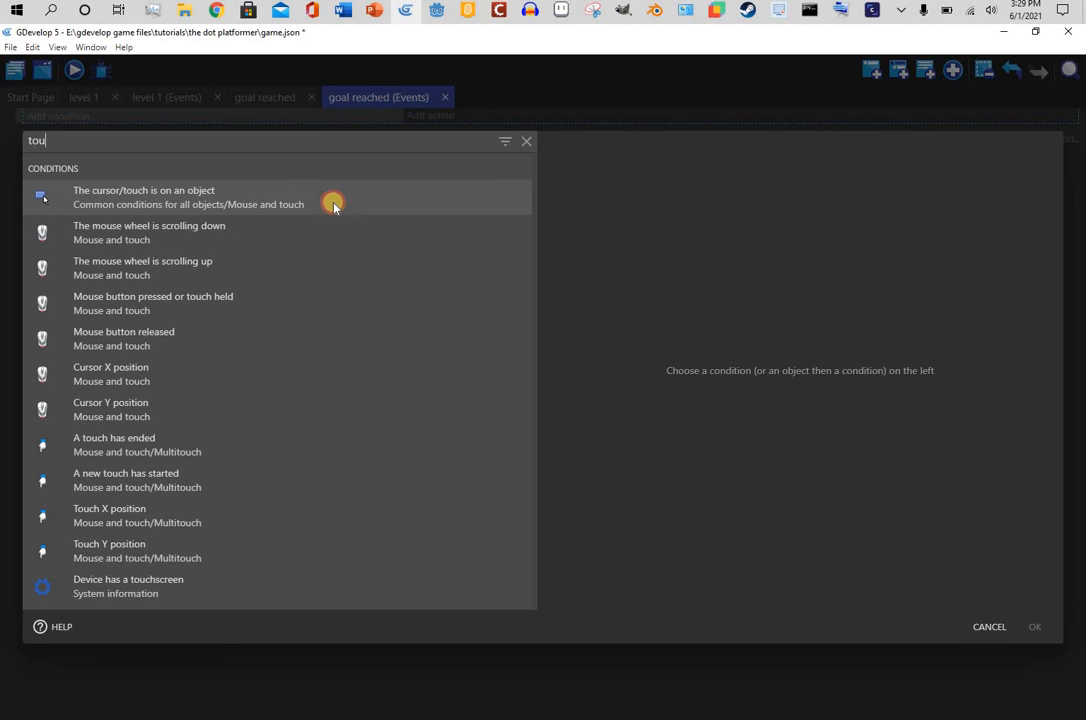
click(333, 204)
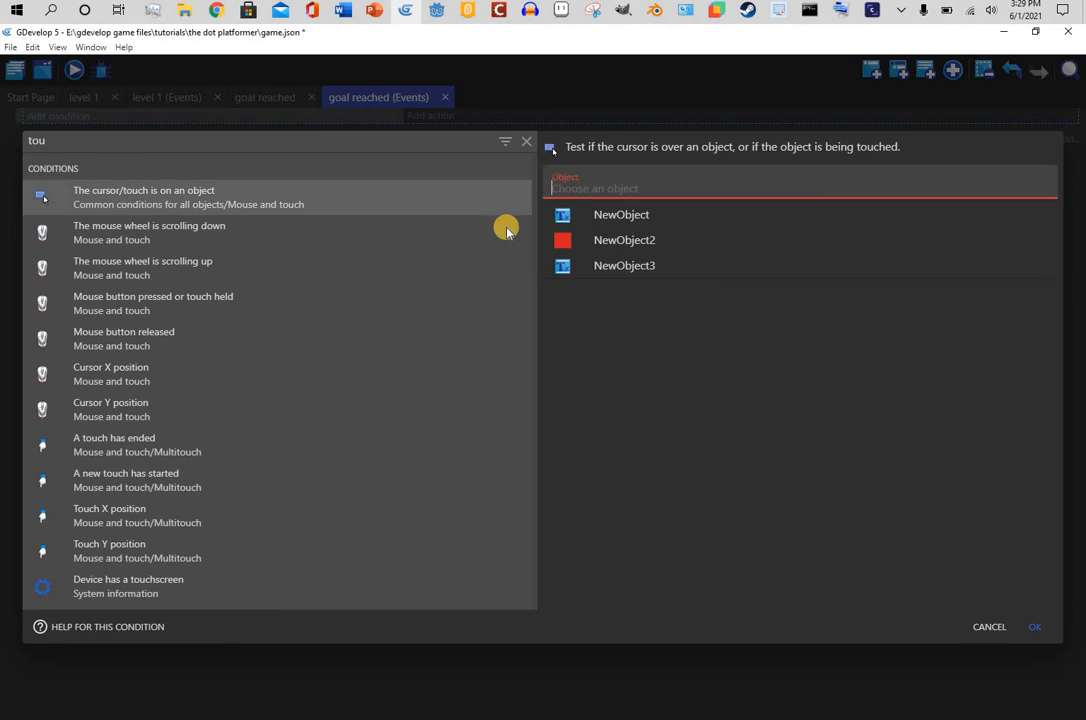
click(601, 242)
click(1033, 646)
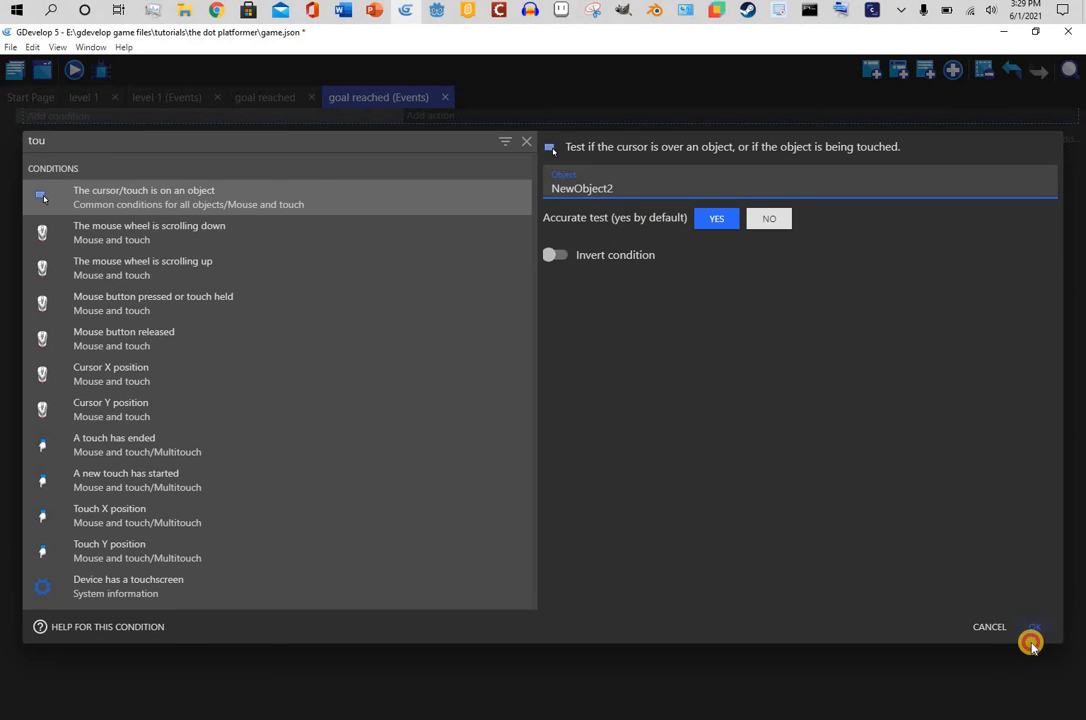
click(1037, 628)
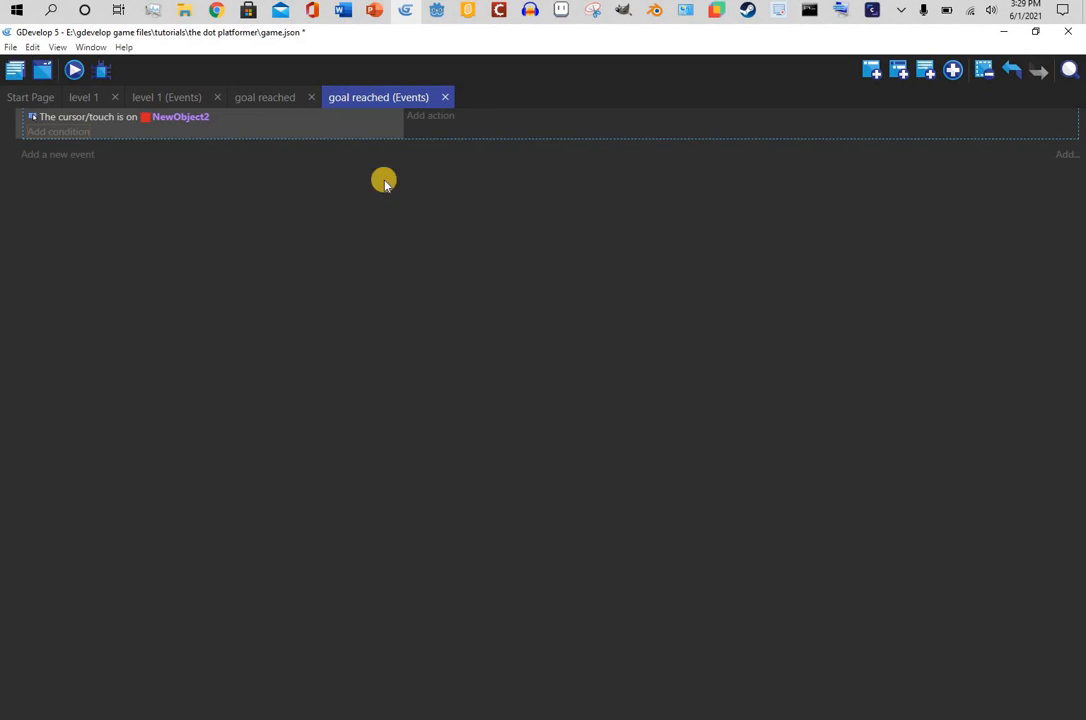
- Try to rename the red sprite NewObject2 in the goal reached scene as "quit button"
click(256, 100)
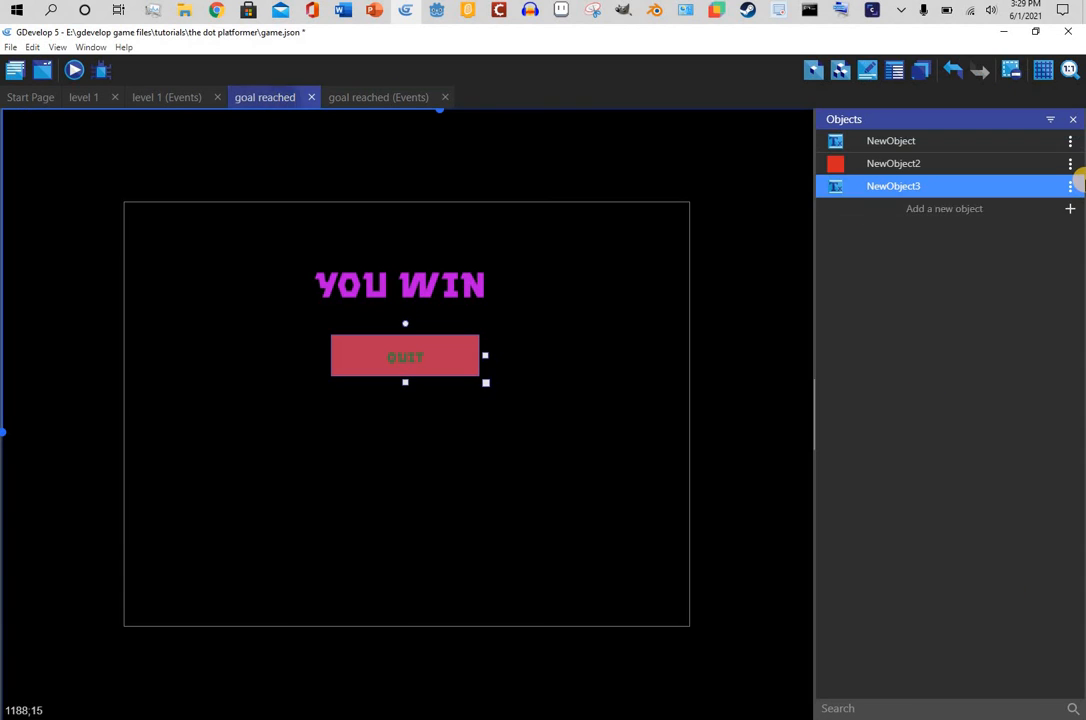
click(1072, 167)
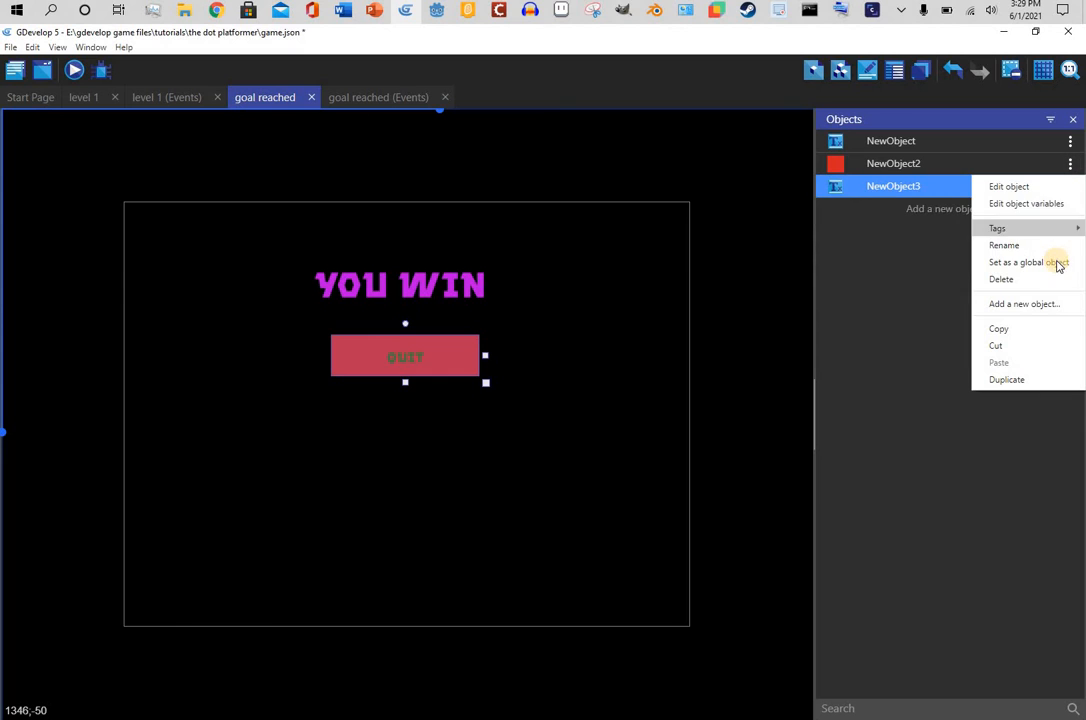
click(1048, 250)
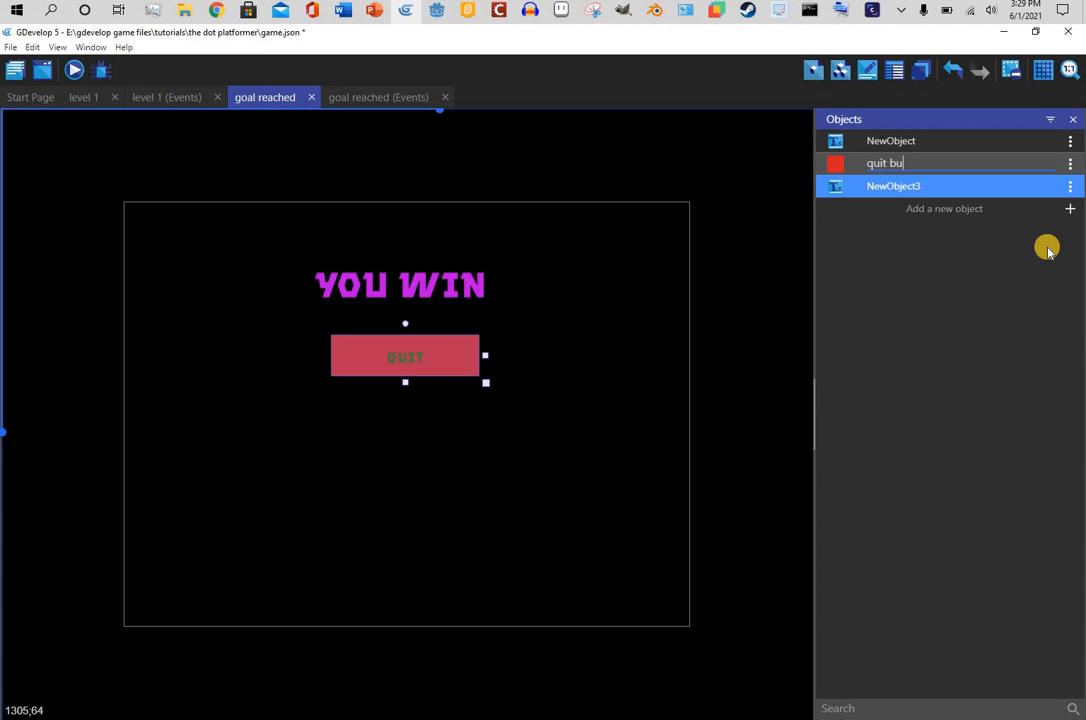
text(quit button)
key(Return)
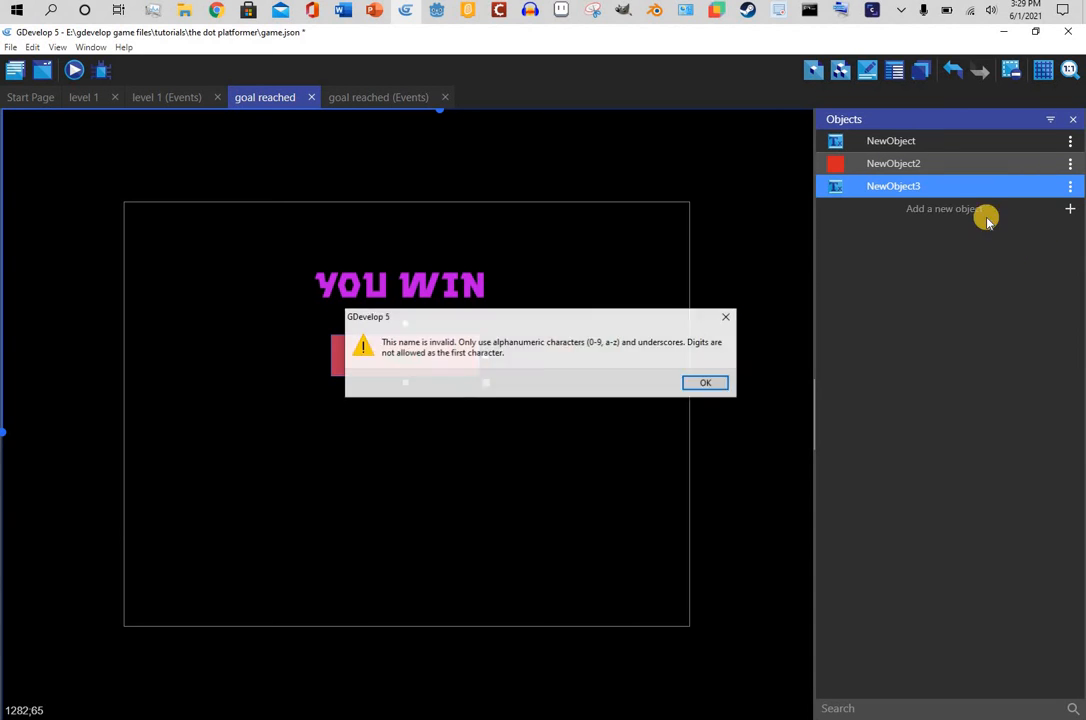
click(708, 384)
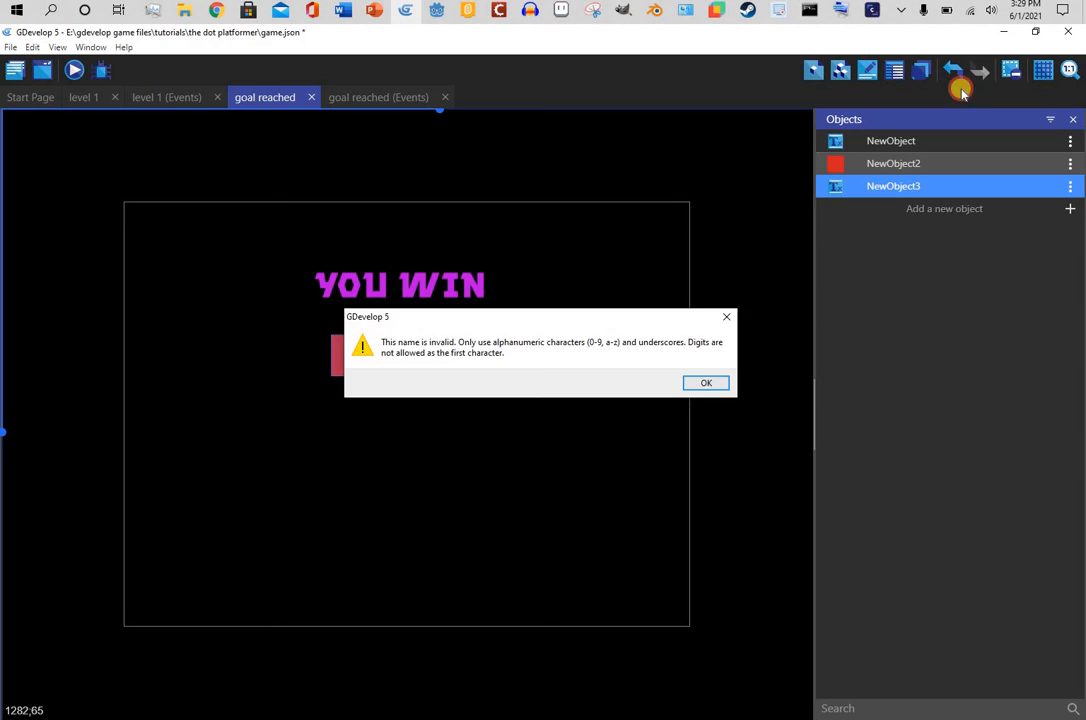
- Rename the red sprite object NewObject2 as "quit"
click(1070, 163)
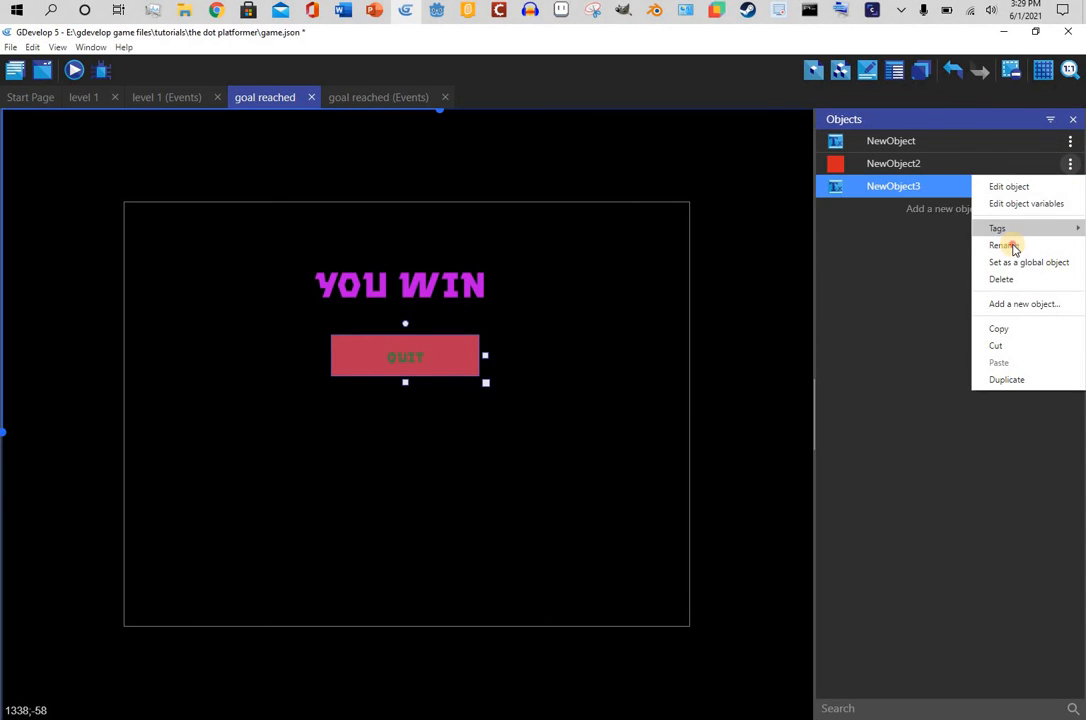
click(1005, 245)
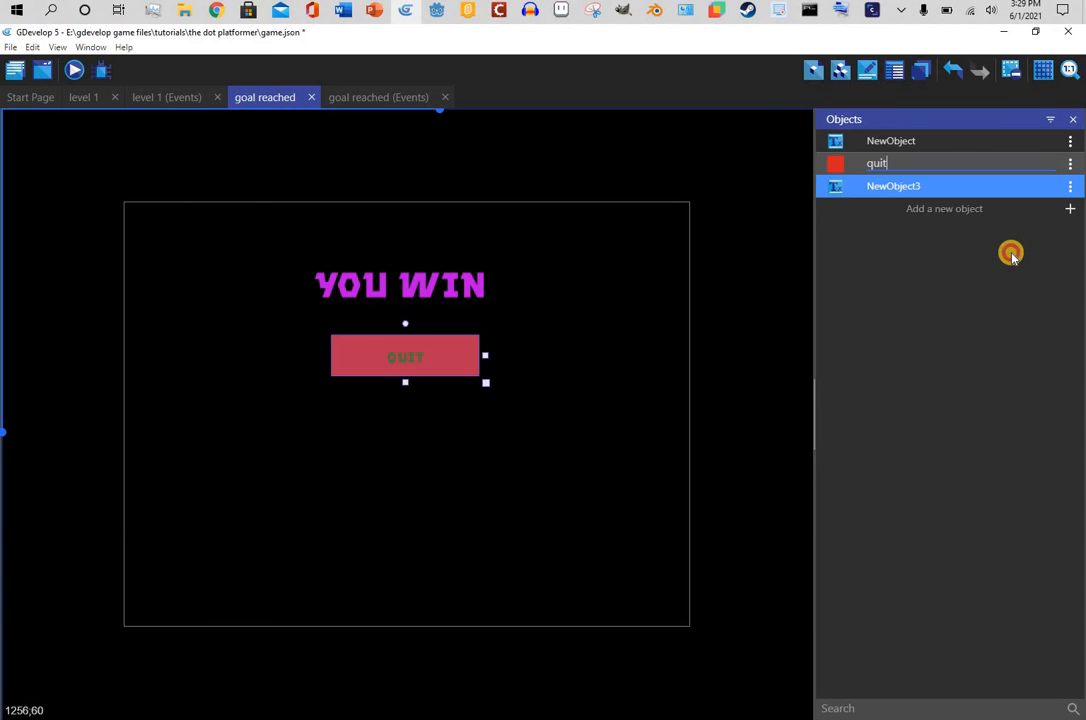
text(quit)
click(1010, 255)
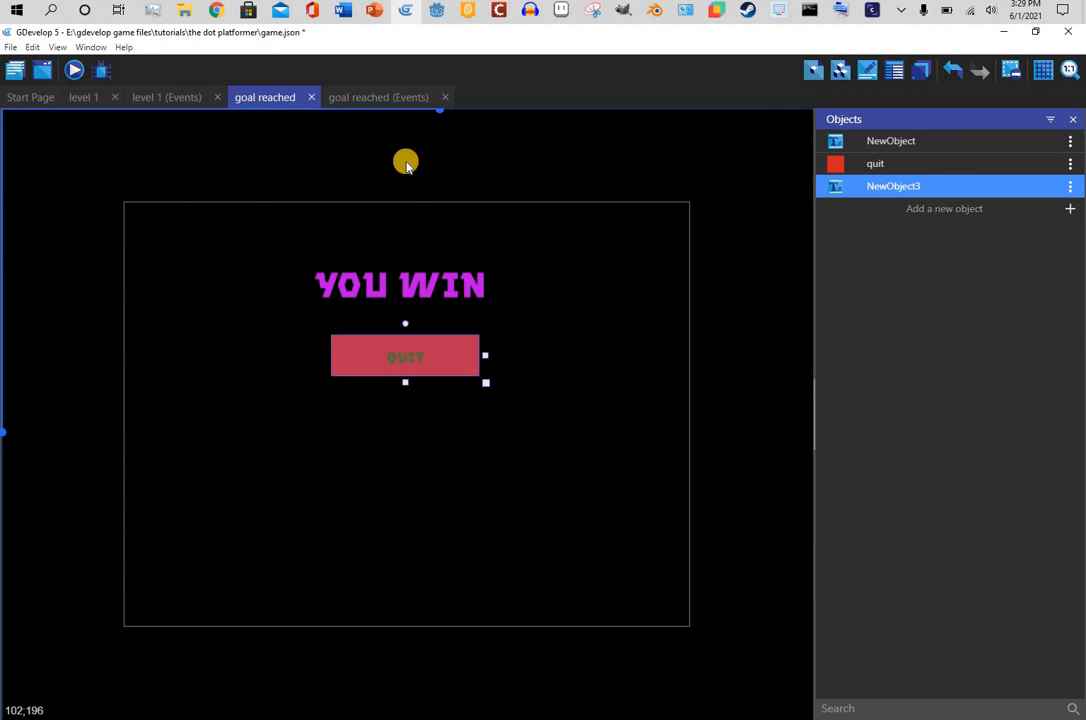
- Name the quit object's red animation "quit 1" and its yellow animation "quit 2", and apply the changes
double_click(958, 163)
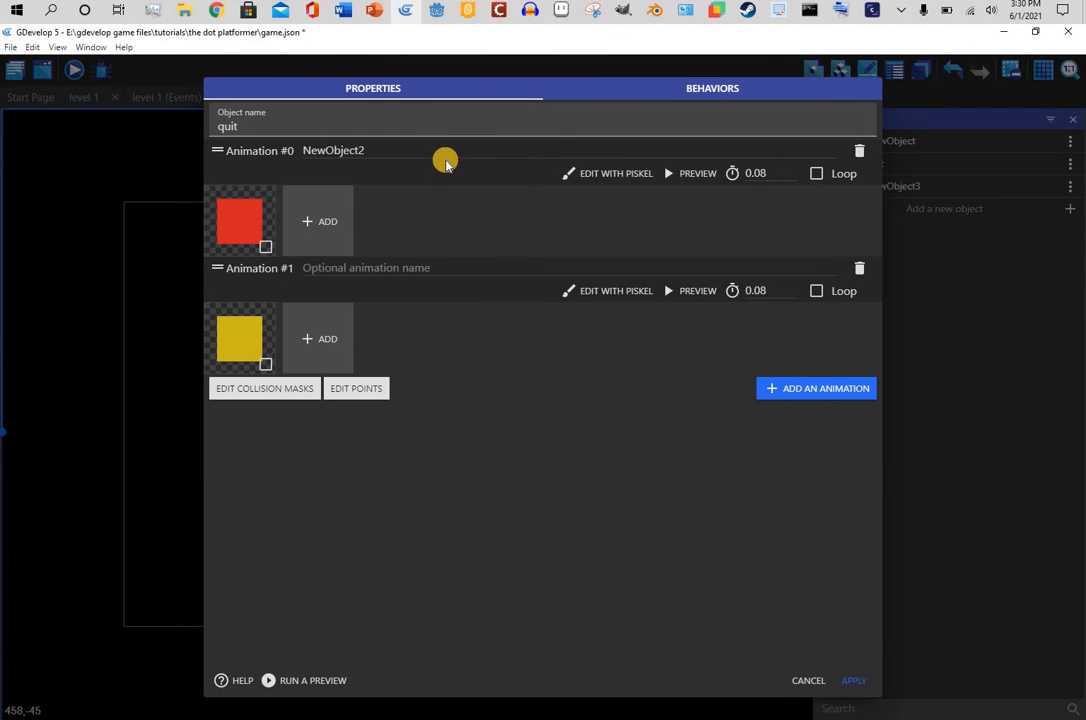
drag(444, 157, 8, 64)
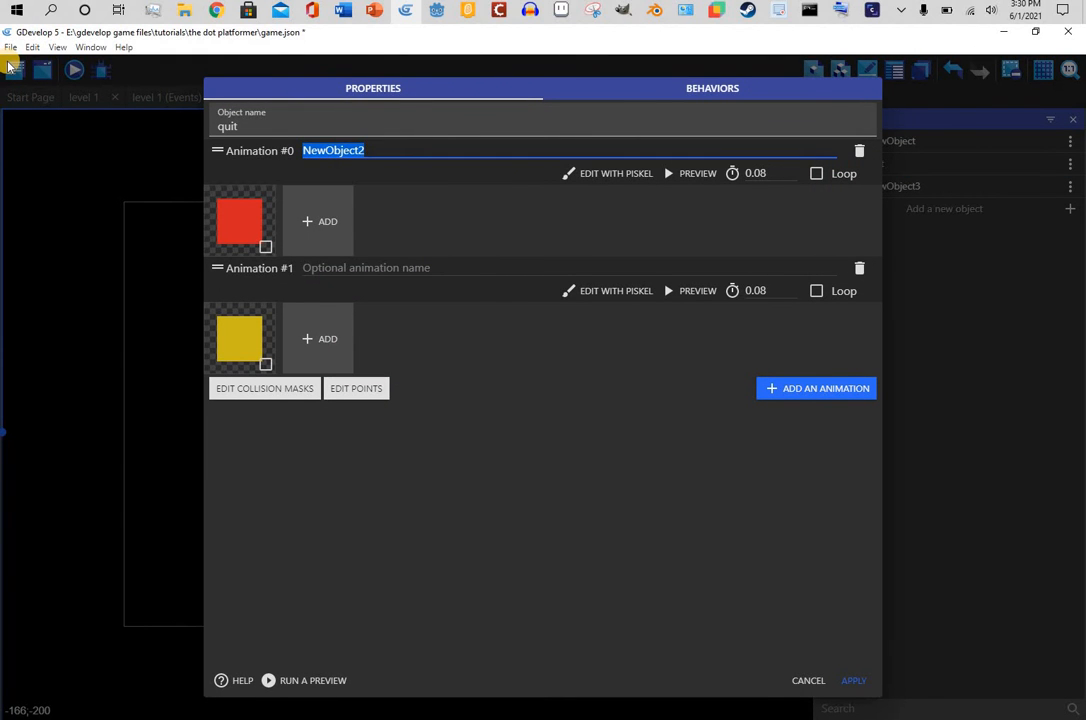
text(quit)
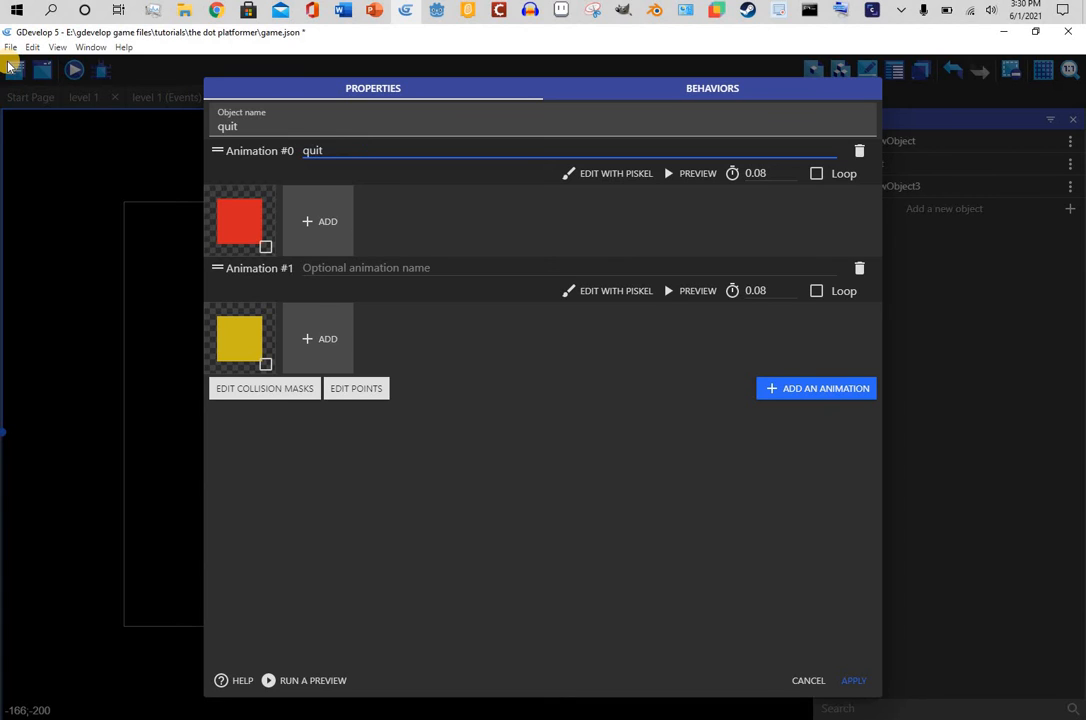
text( 1)
click(355, 263)
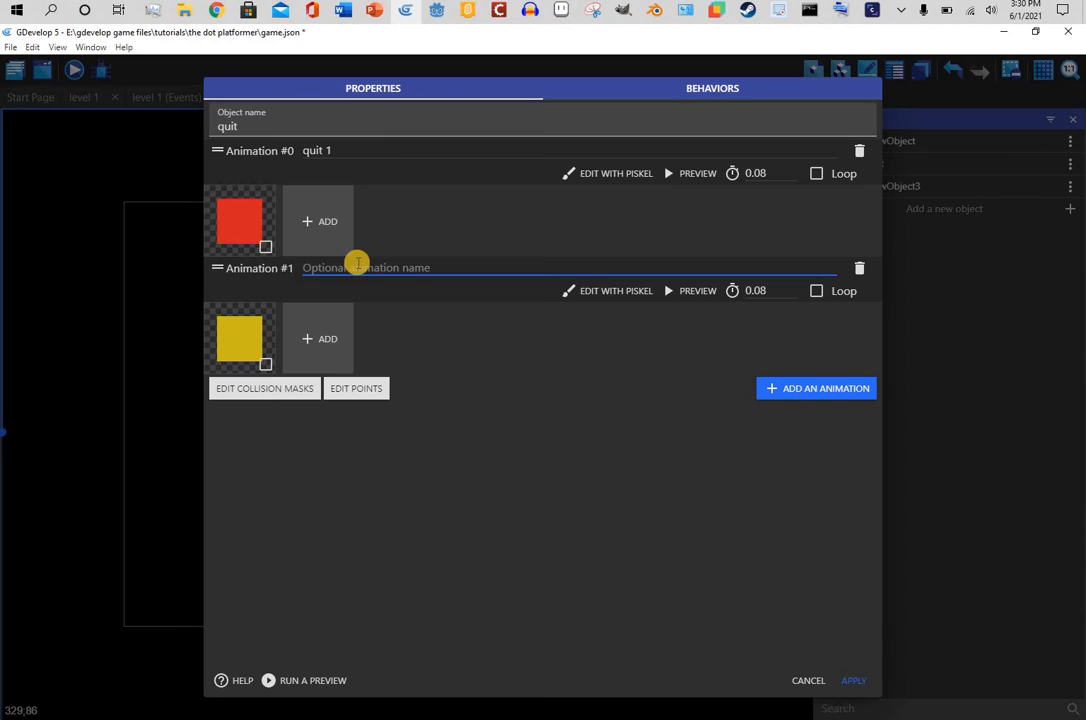
text(quit 2)
click(853, 680)
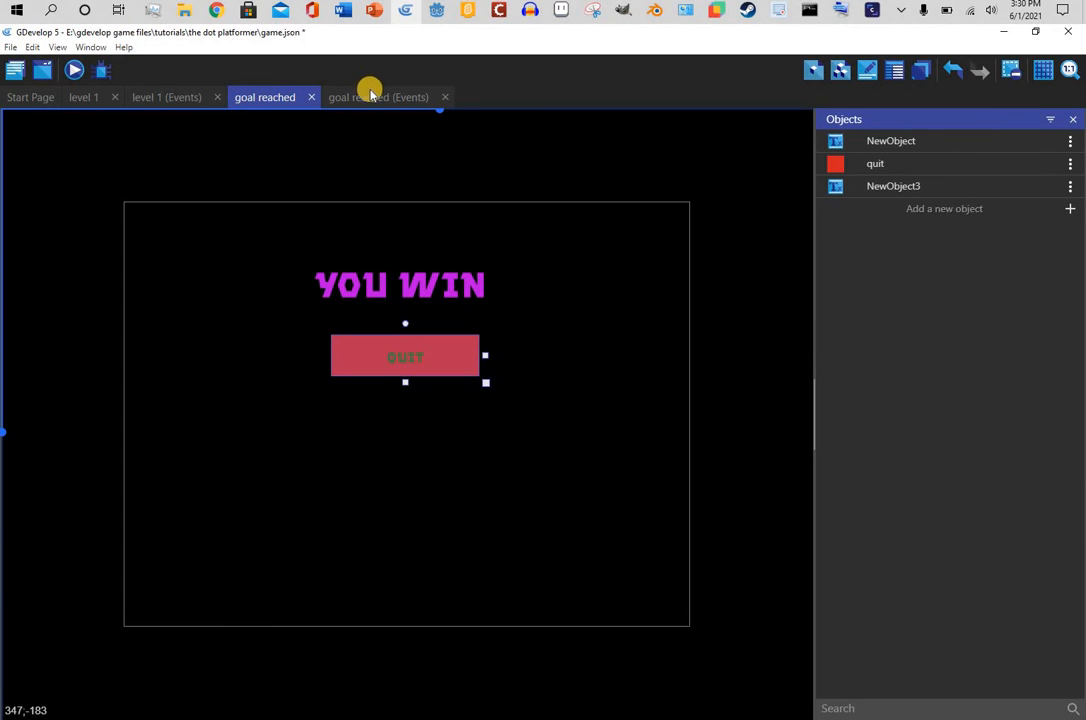
- Add an action to the cursor event that changes the quit object's animation by name to "quit 2", and test it in a preview
click(368, 104)
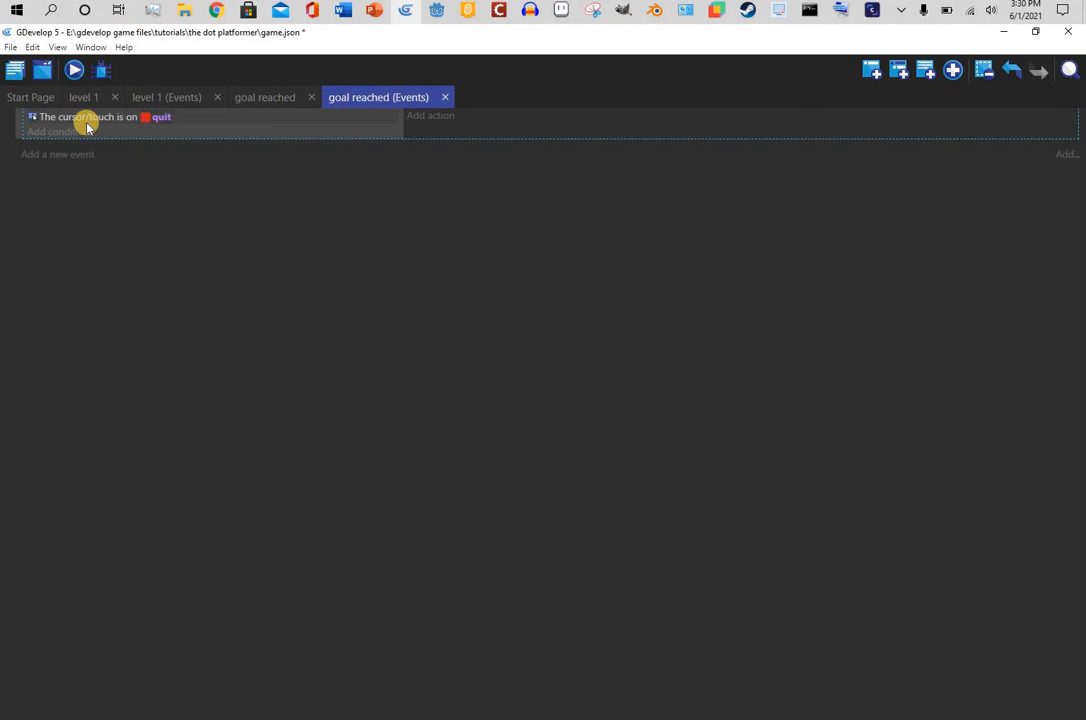
click(427, 117)
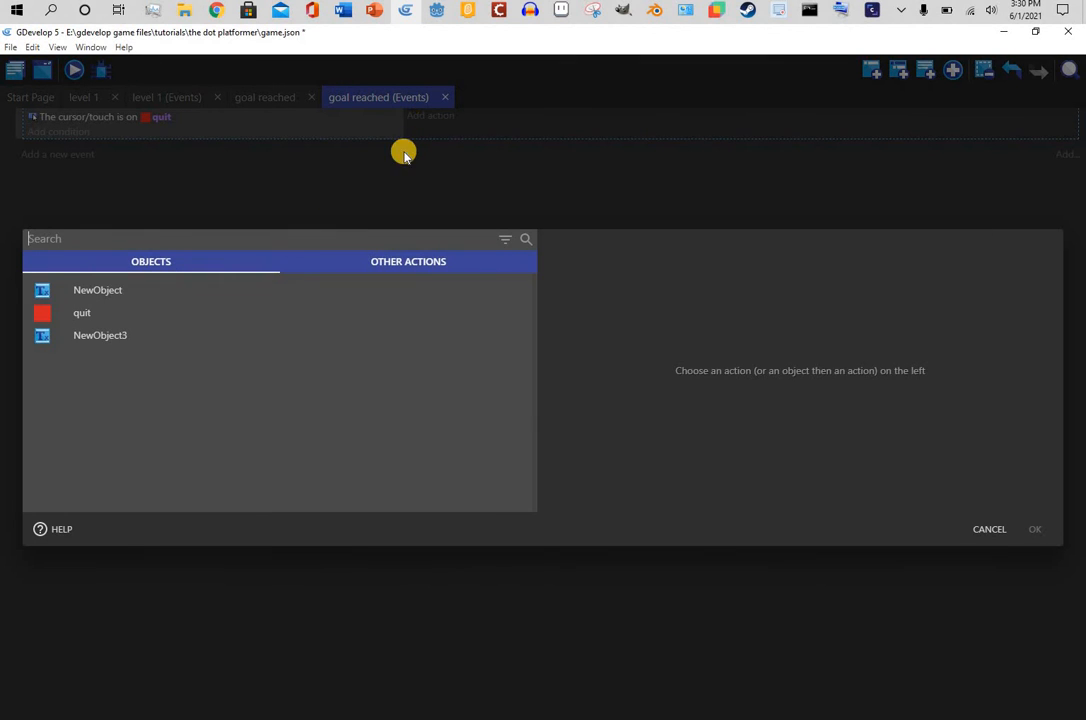
click(160, 316)
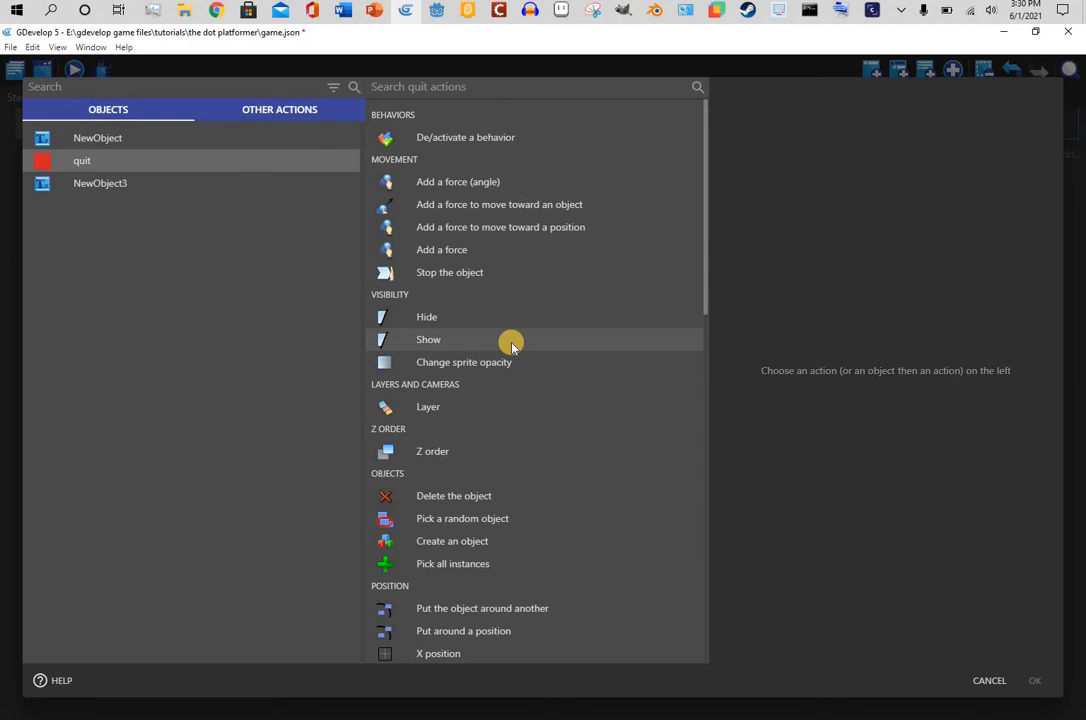
scroll(511, 344, down, 8)
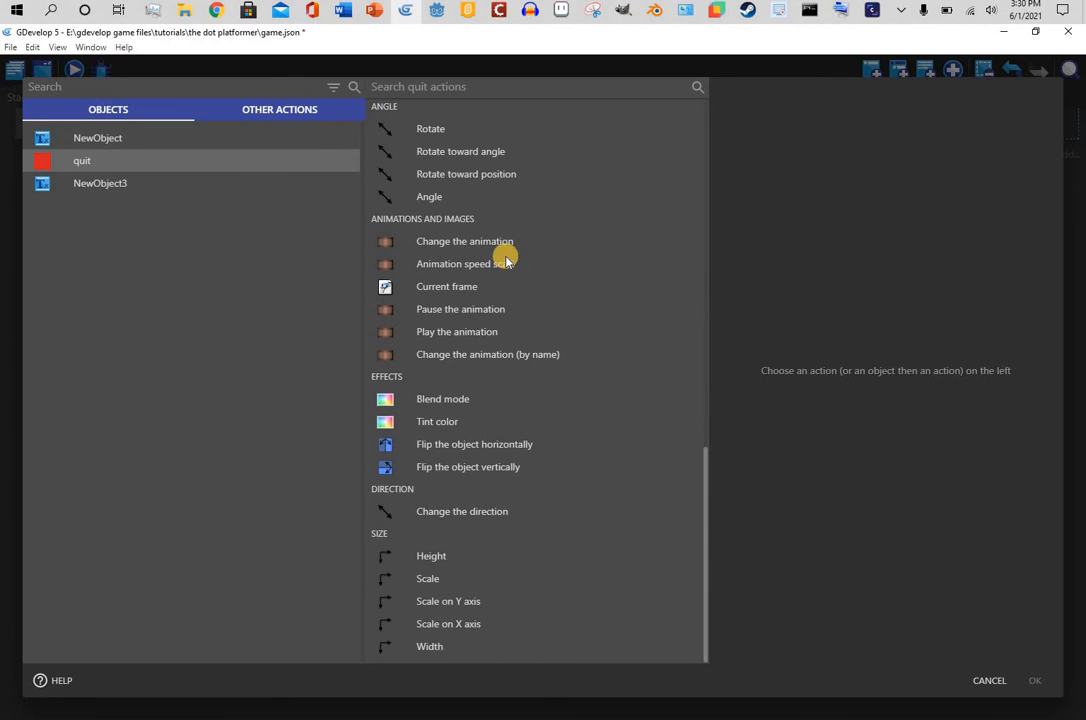
click(521, 355)
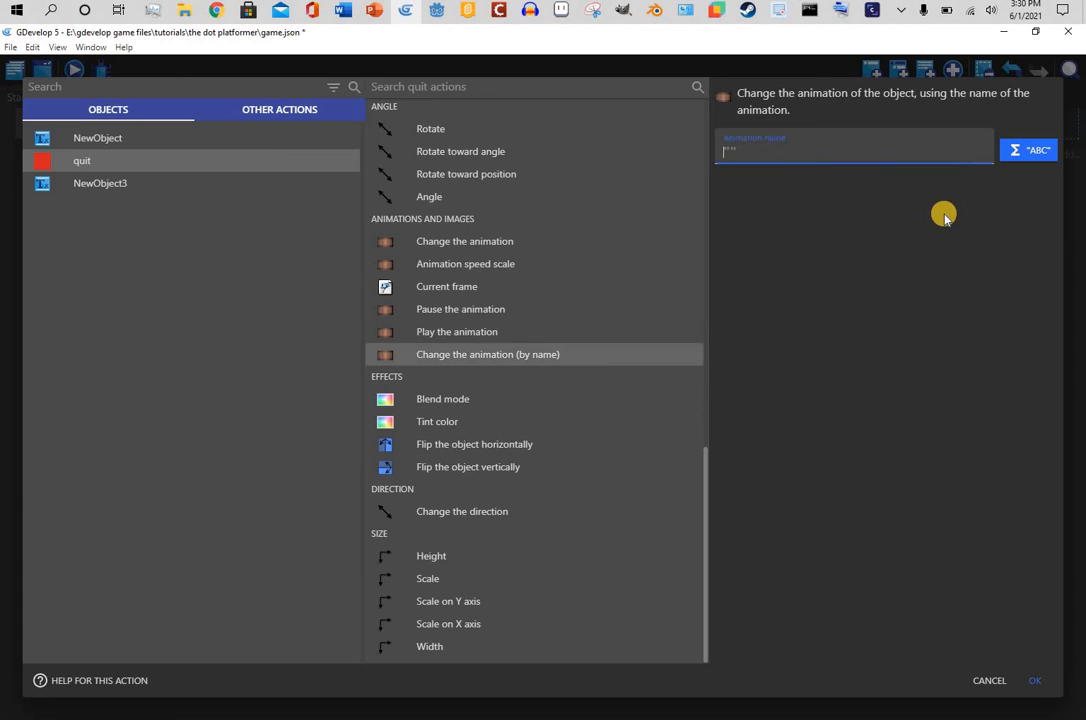
text(")
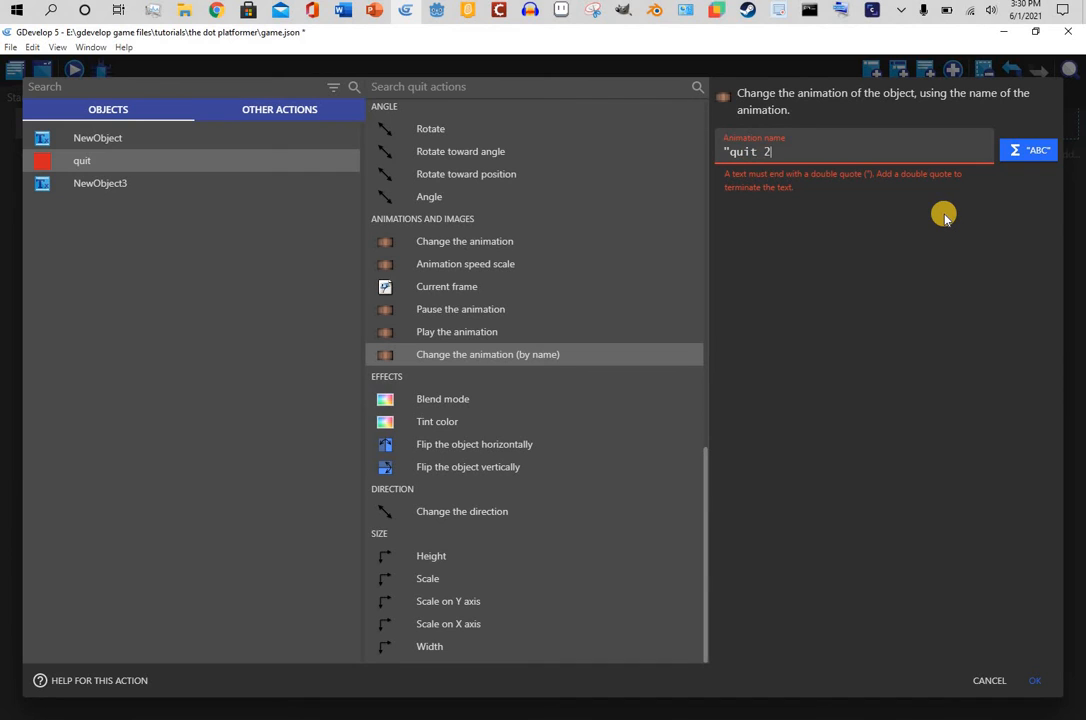
text(quit 2)
key(Return)
key(BackSpace)
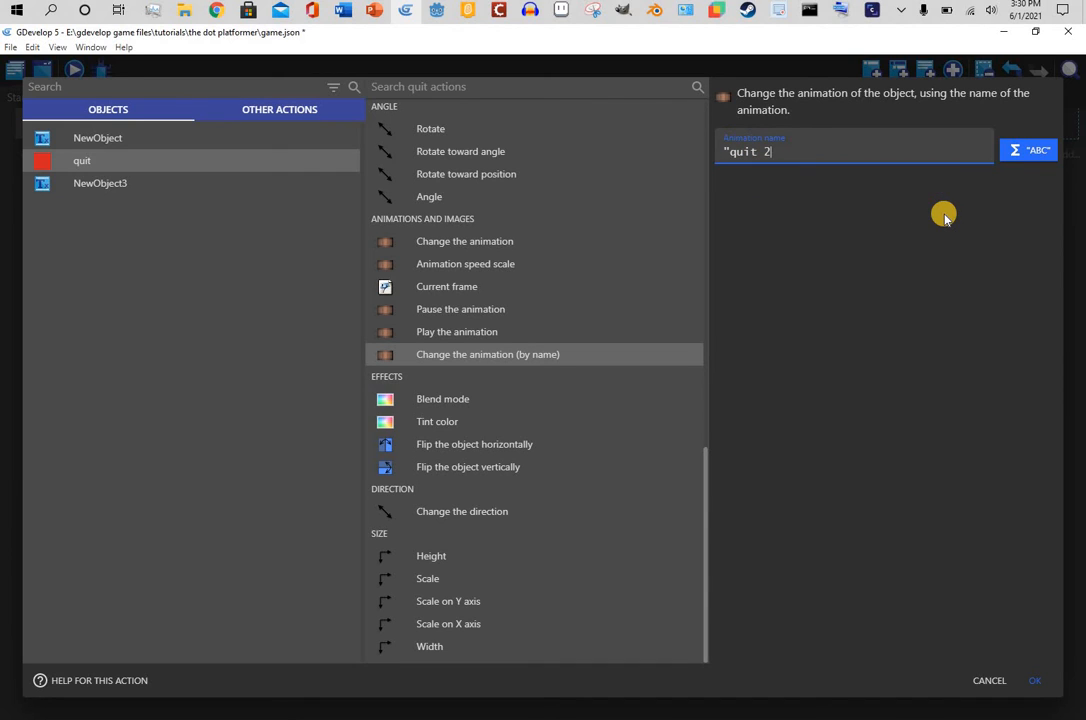
click(1035, 680)
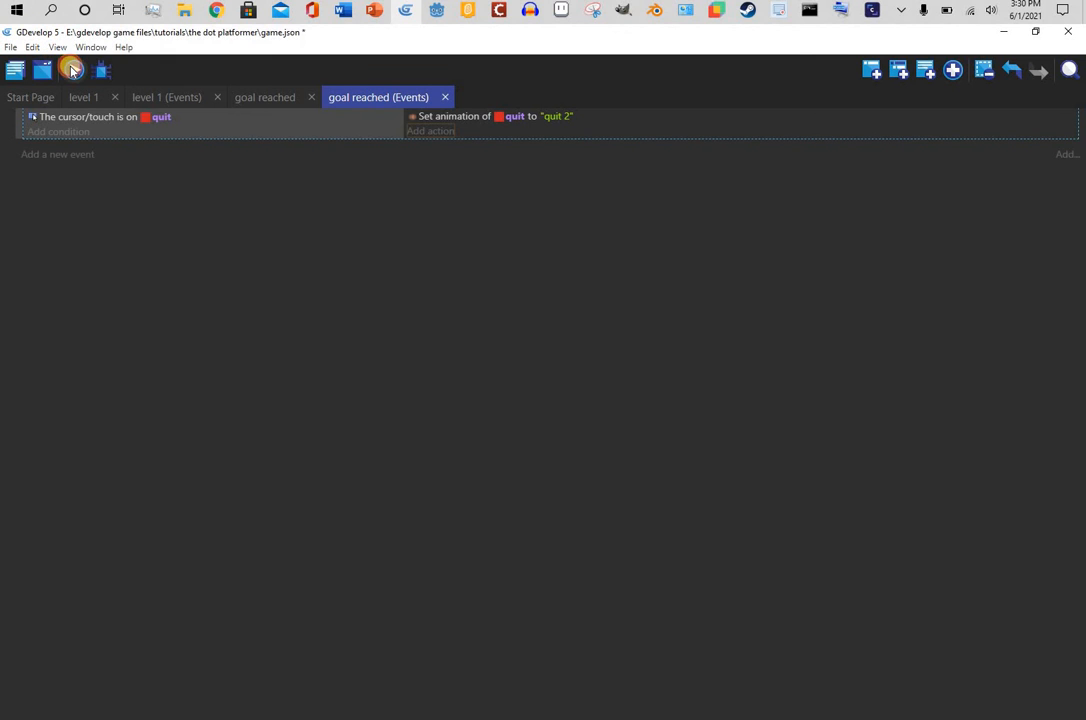
click(71, 70)
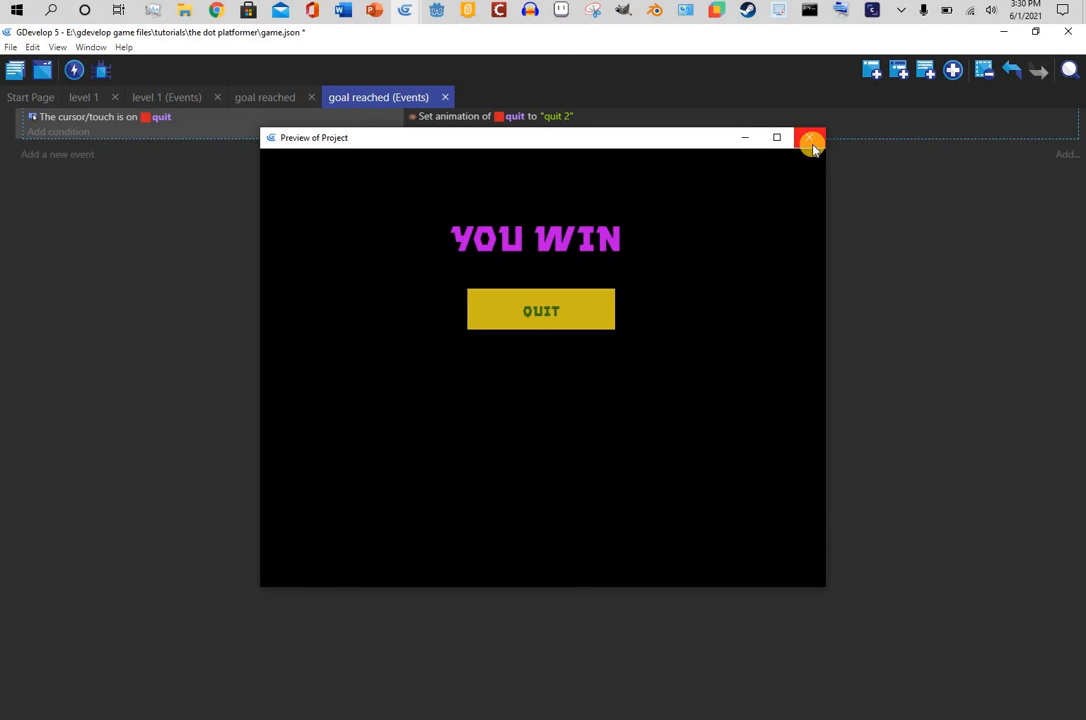
click(812, 143)
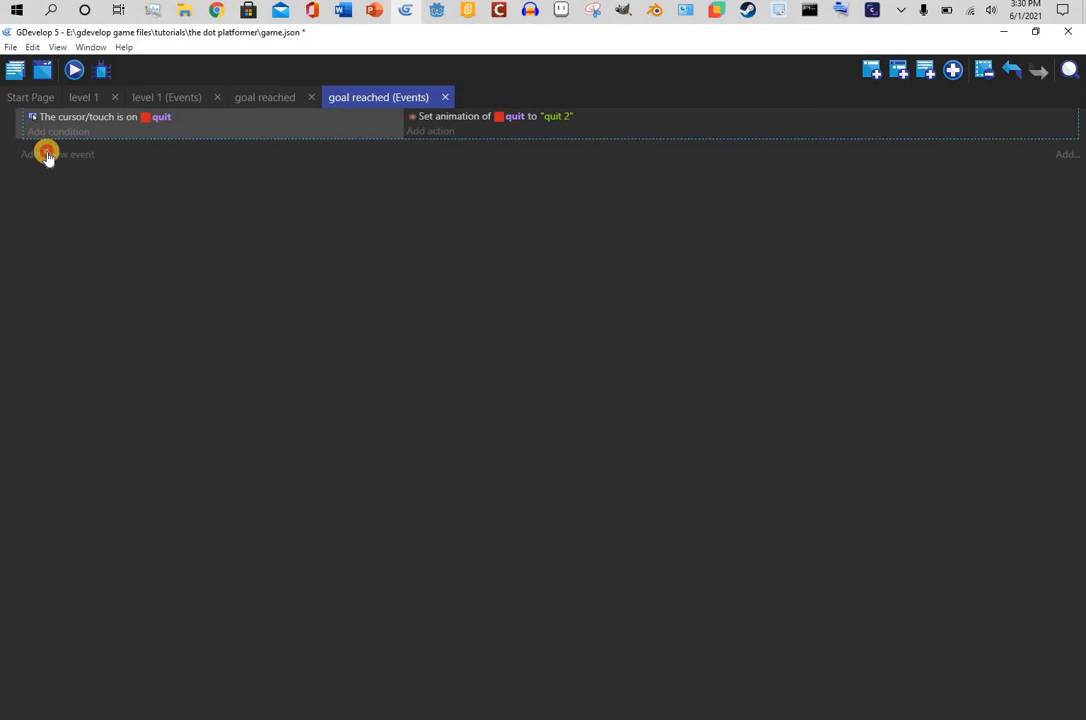
- Add a sub-event beneath the quit cursor event with a condition that the left mouse button is pressed or touch held
click(47, 155)
drag(24, 147, 39, 149)
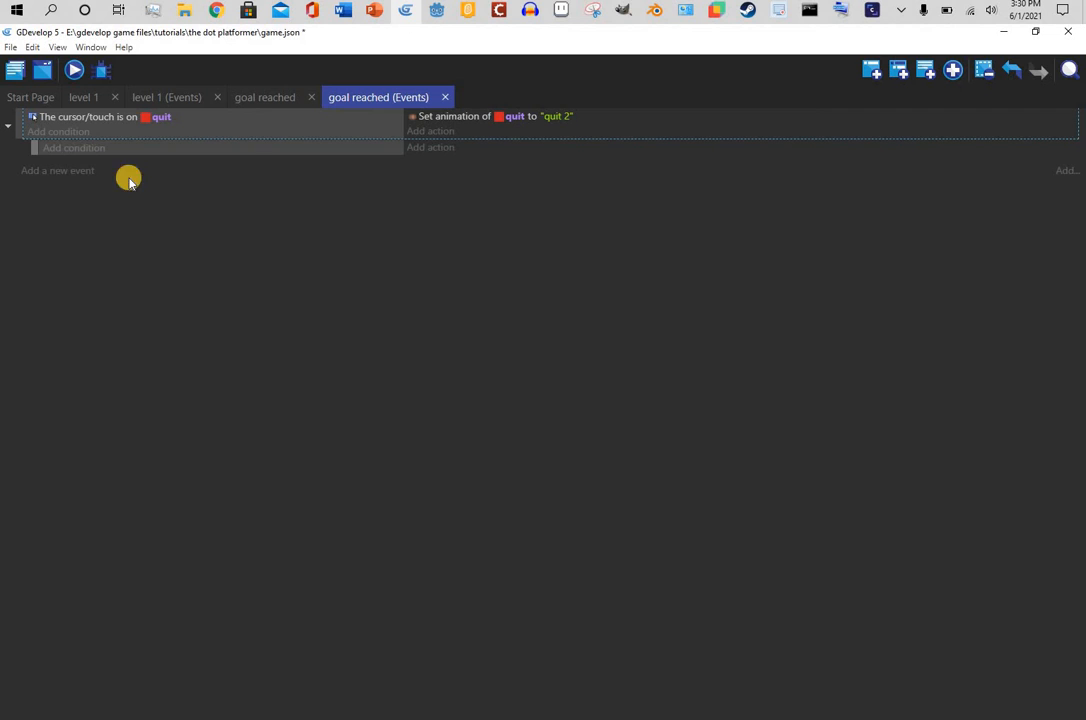
click(88, 149)
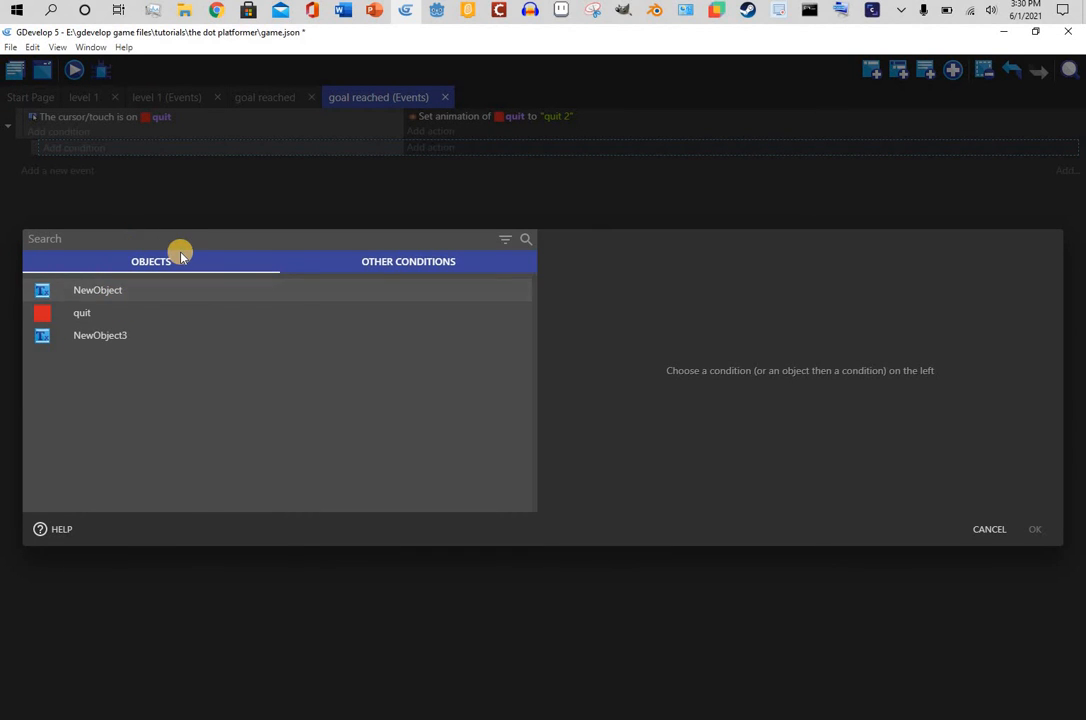
click(184, 240)
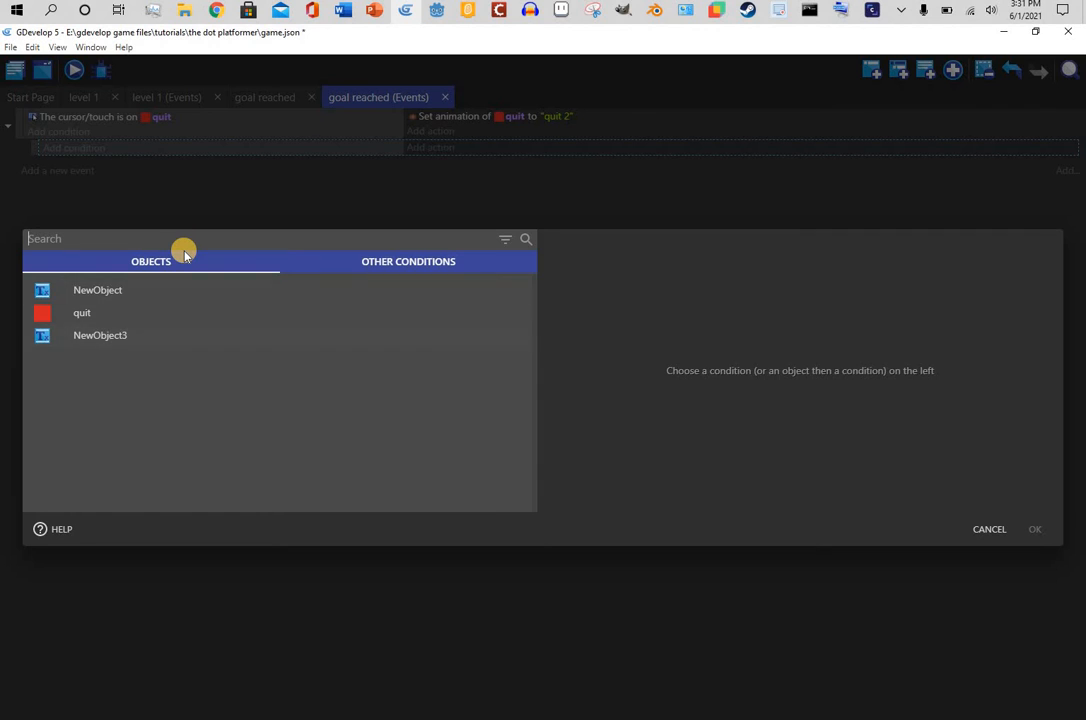
text(mou)
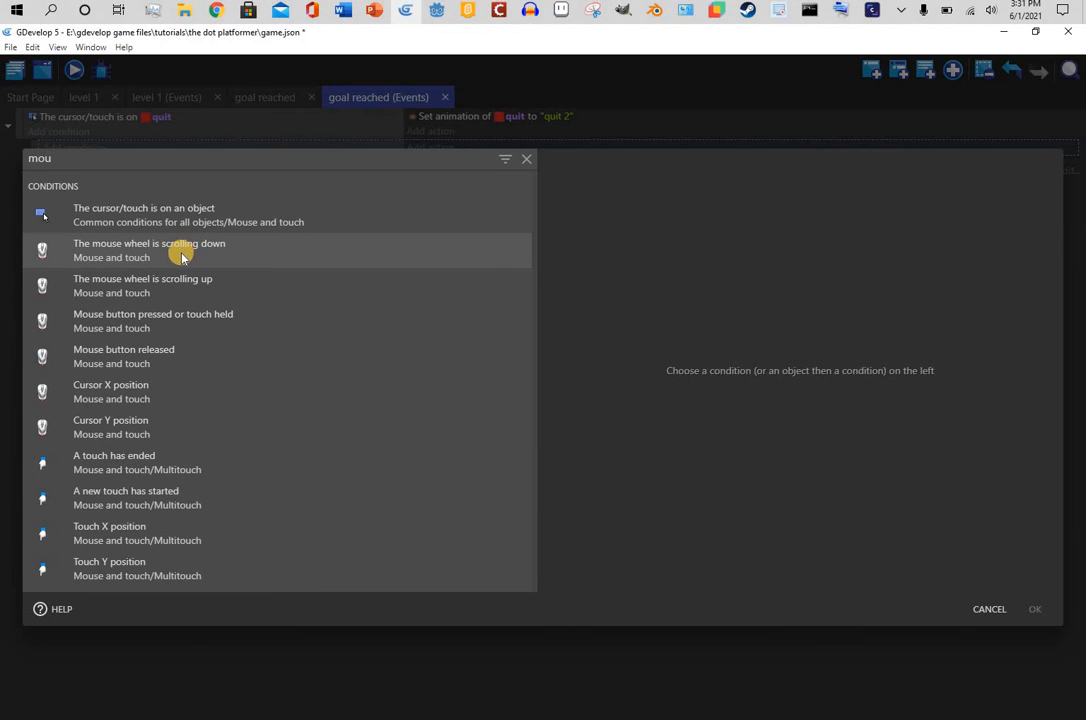
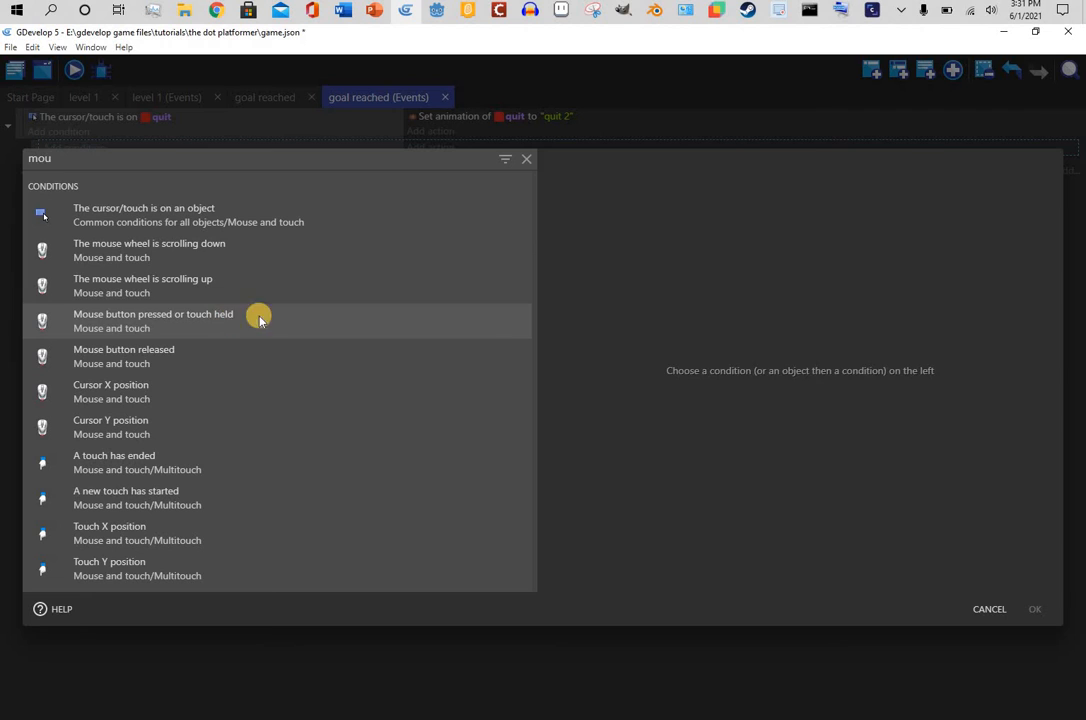
click(259, 317)
click(790, 207)
click(754, 254)
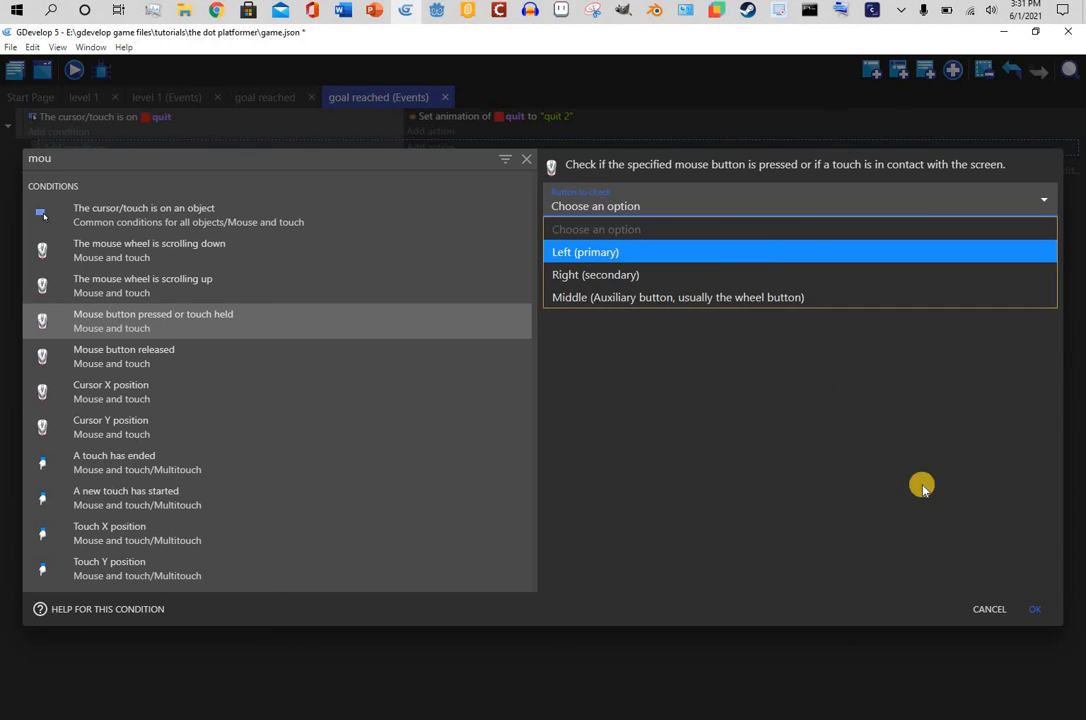
key(Return)
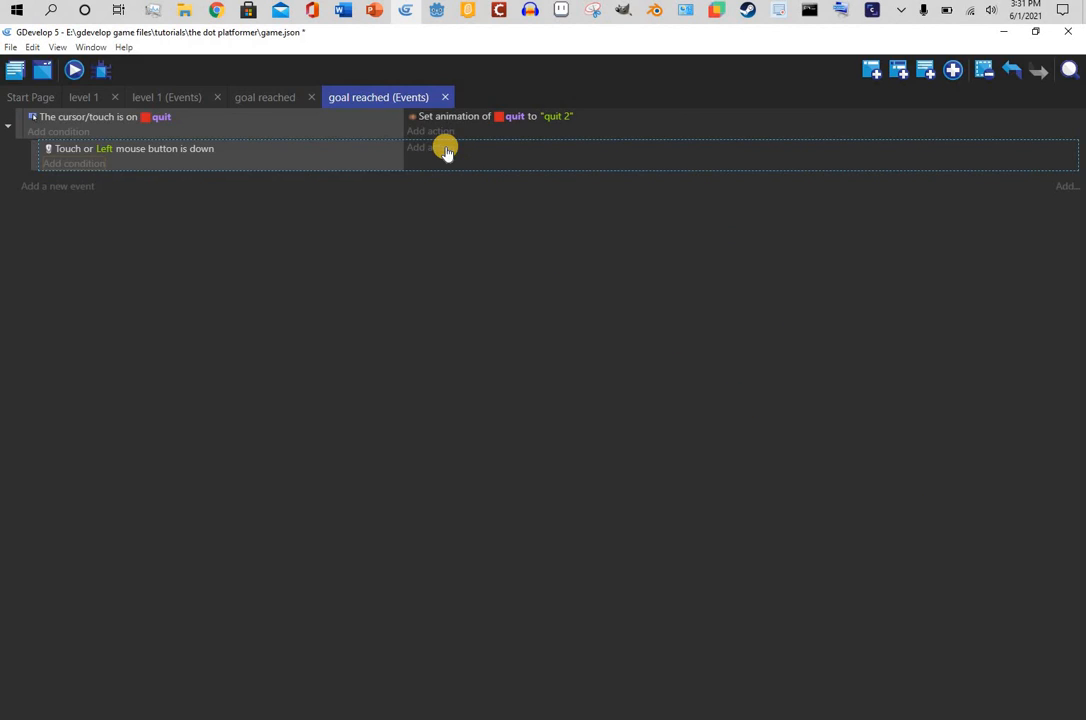
- Add the Quit the game action to the mouse button sub-event
click(440, 148)
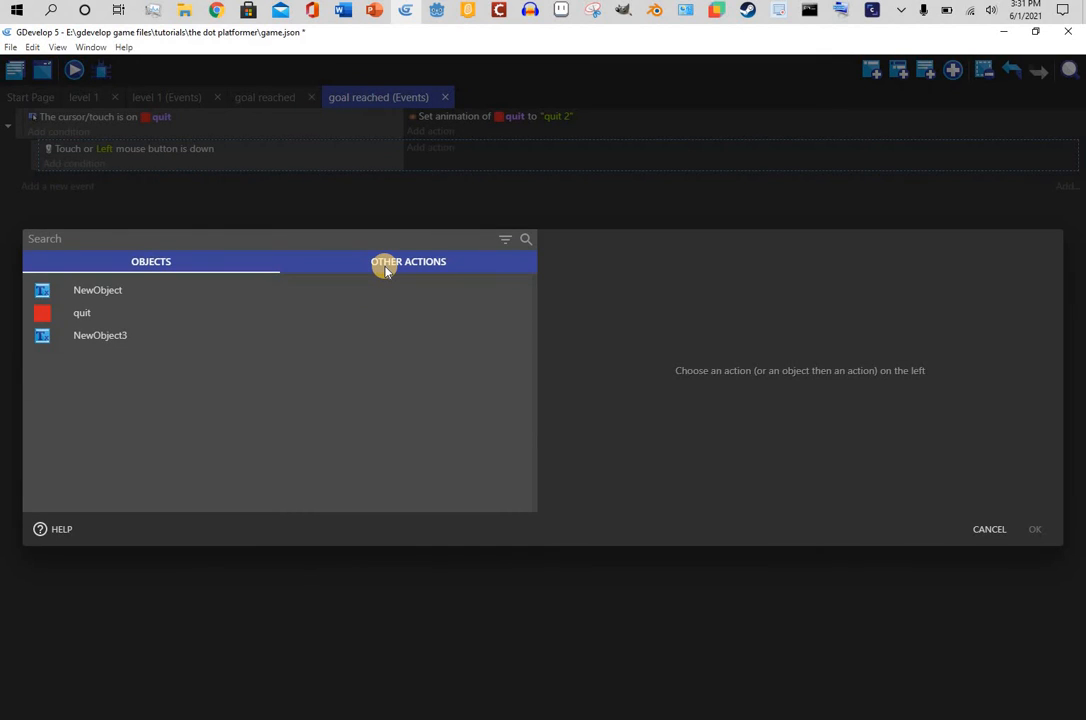
text(quit)
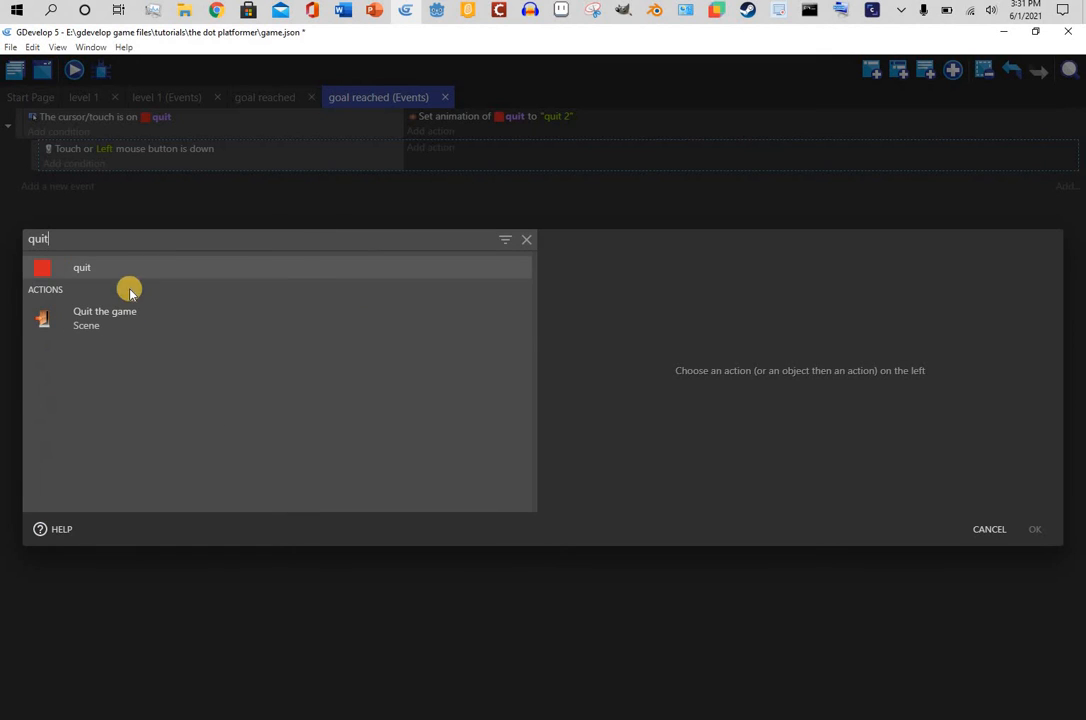
click(127, 332)
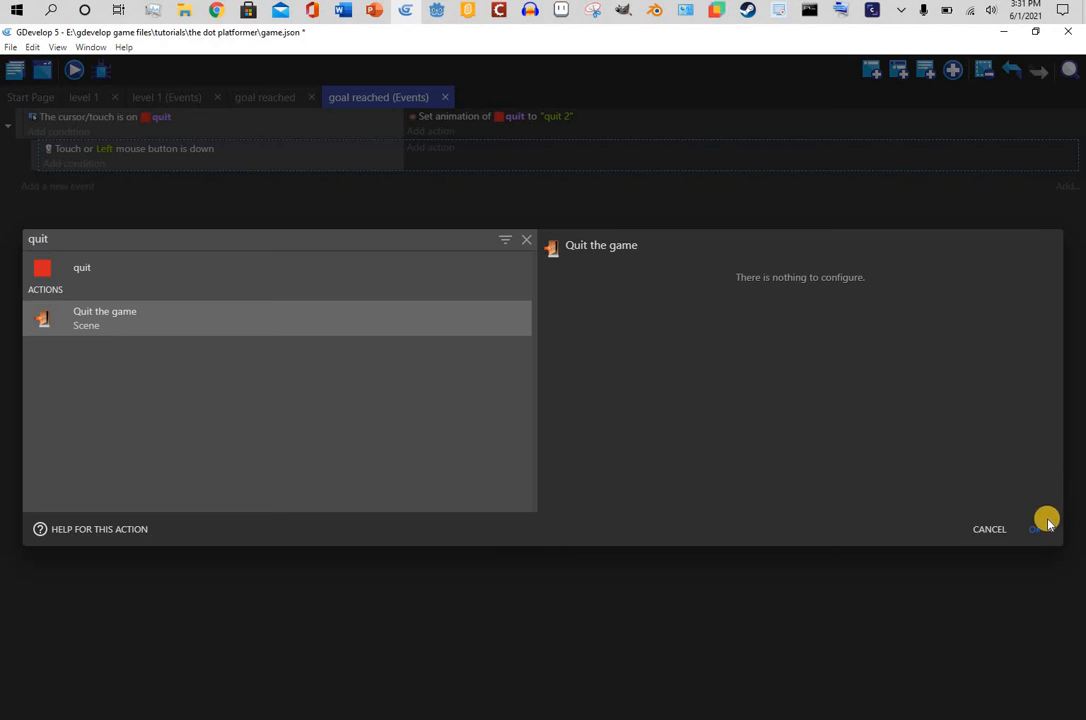
click(1032, 535)
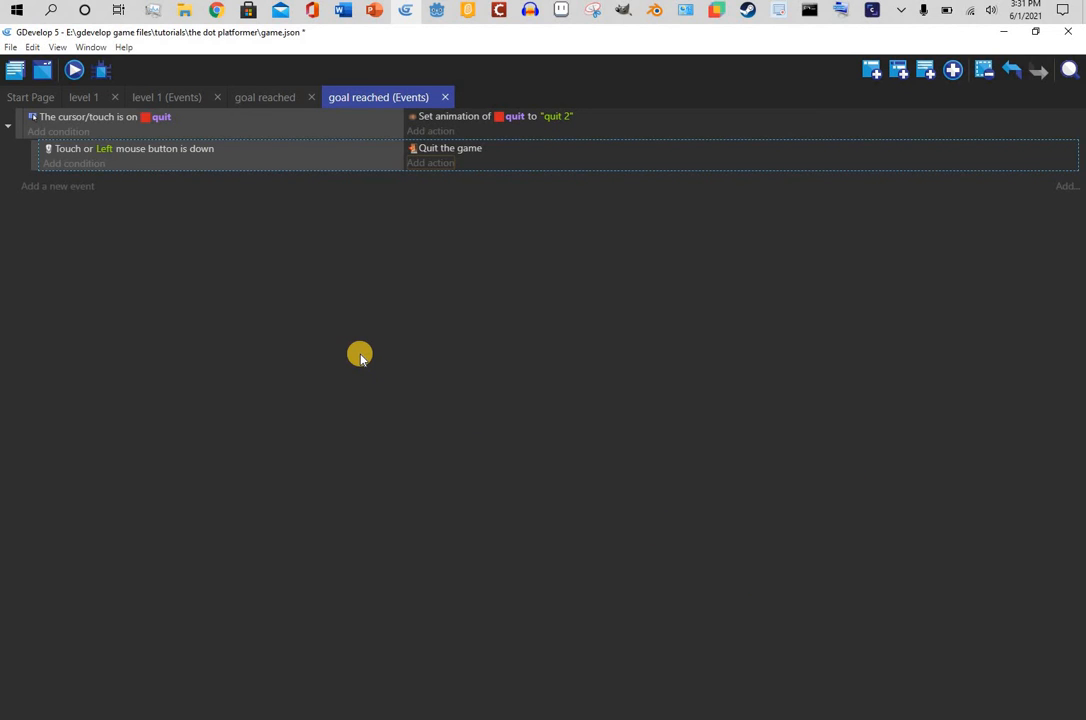
- Add a new event below and paste a copy of the condition that the cursor is on quit into it
right_click(250, 115)
click(126, 153)
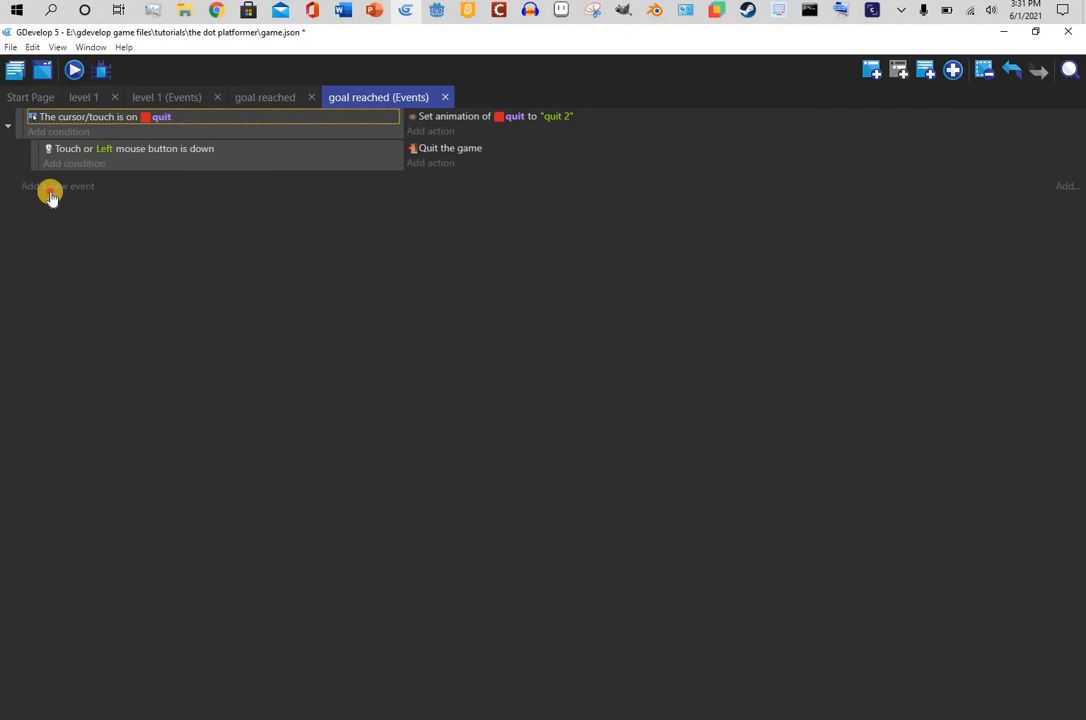
click(50, 185)
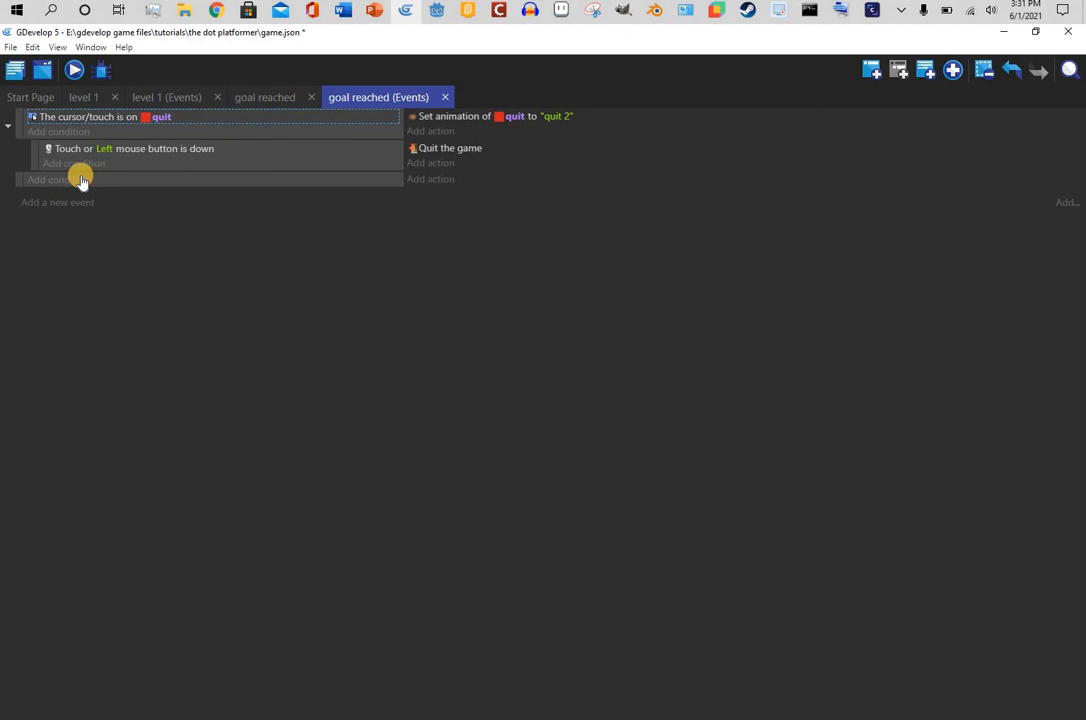
click(100, 179)
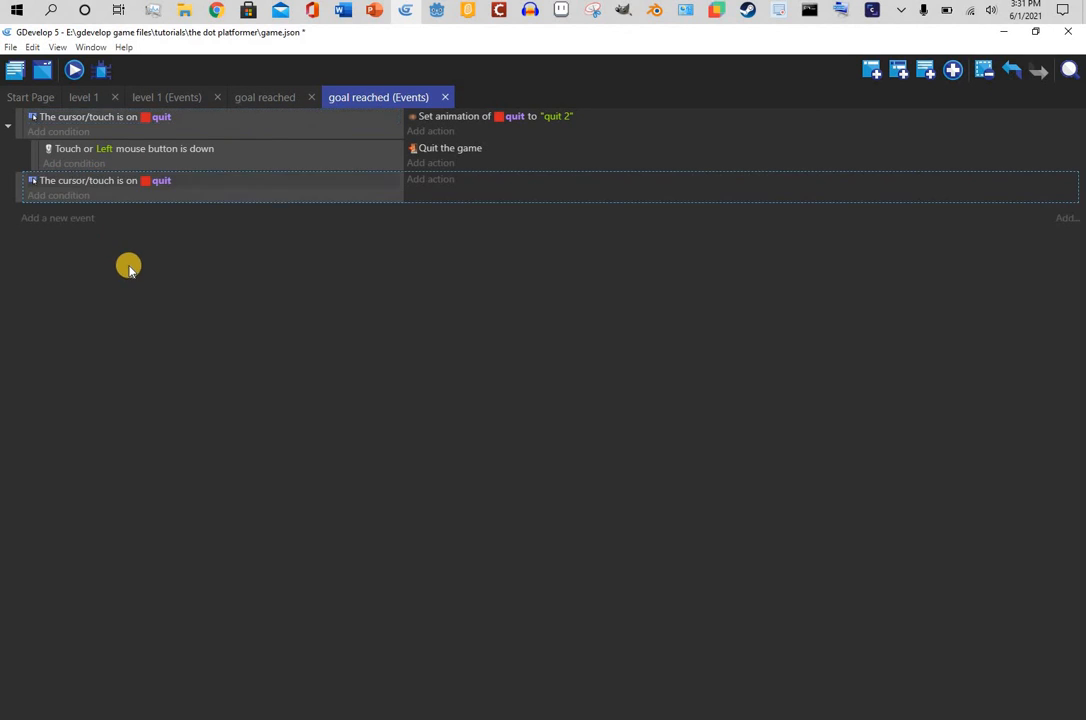
- Copy the quit animation action into the new event and set its animation name to "quit 1"
right_click(468, 115)
click(490, 128)
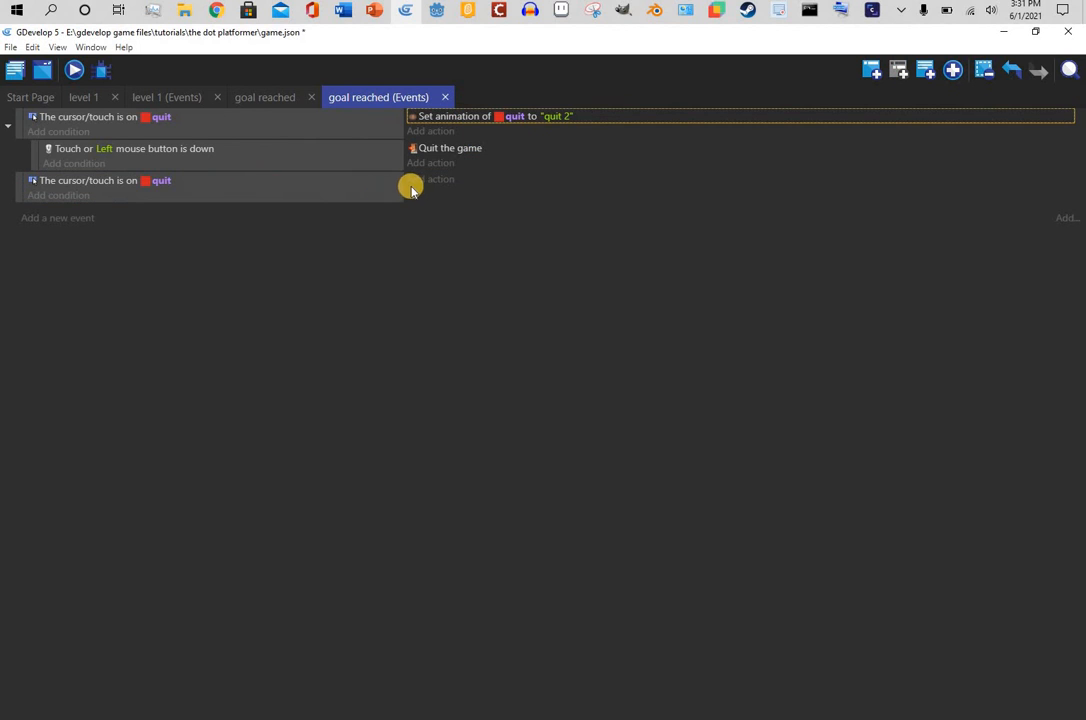
click(455, 185)
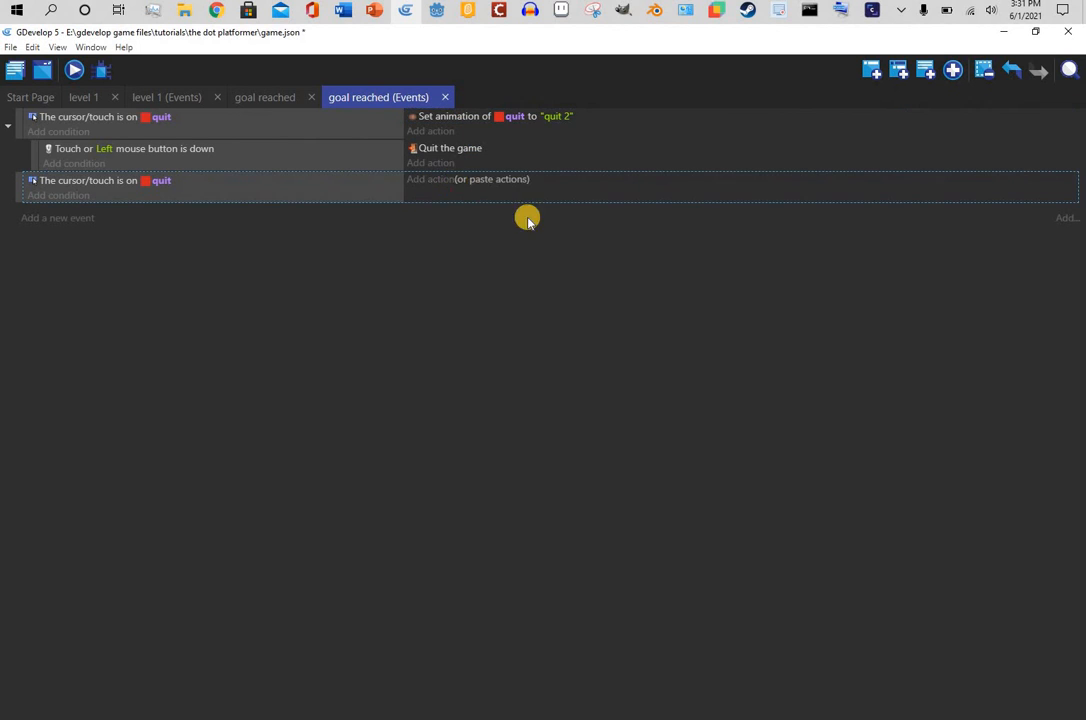
click(515, 180)
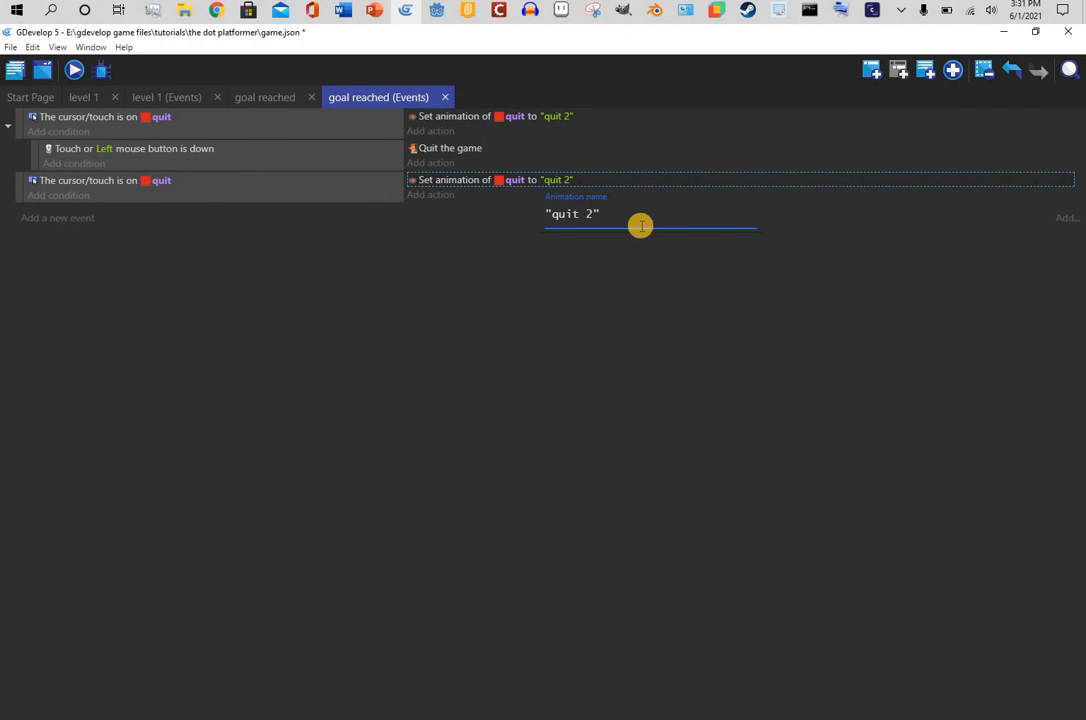
key(BackSpace)
text(1)
key(Return)
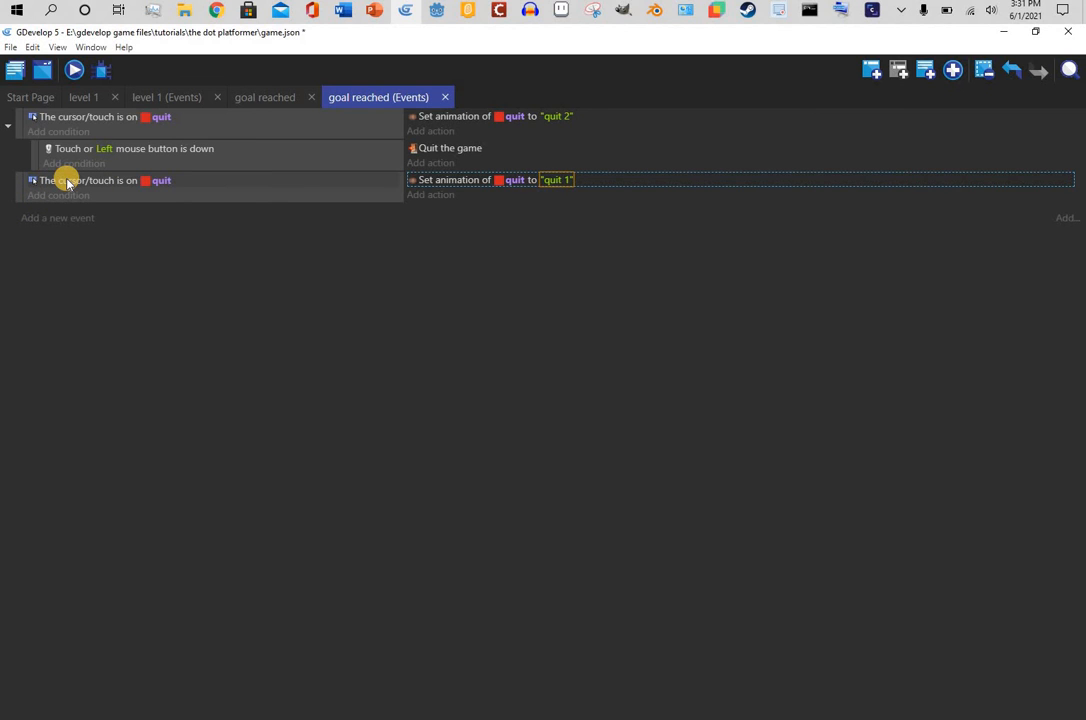
- Invert the cursor condition of the last event and test the quit button in a preview
double_click(66, 182)
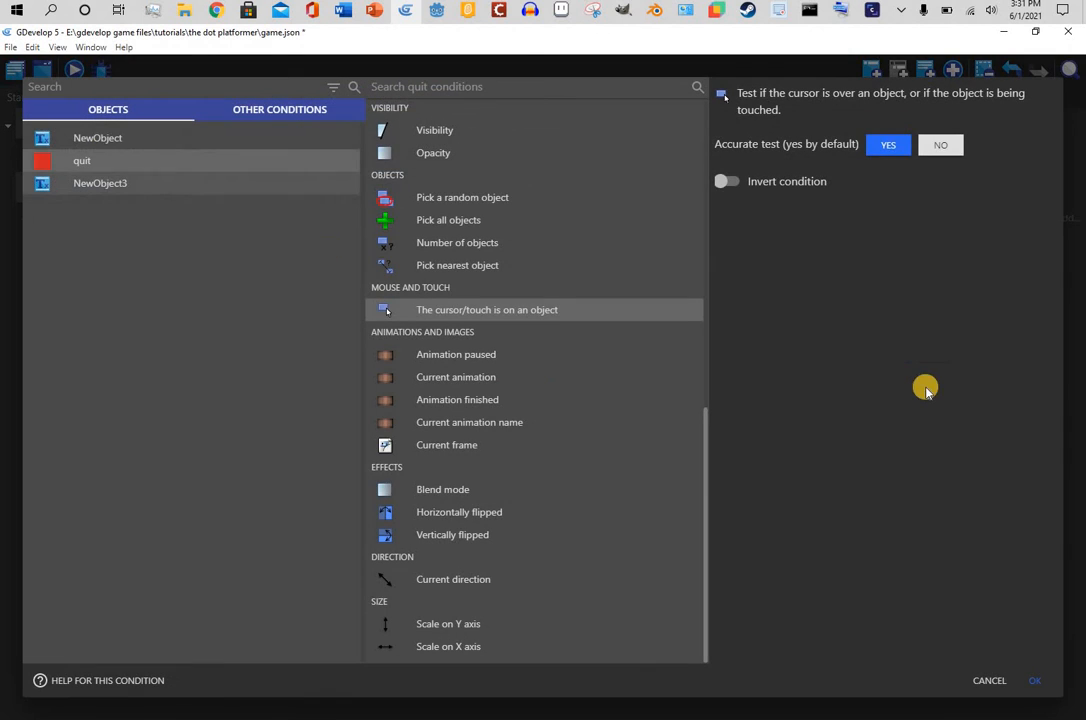
click(800, 181)
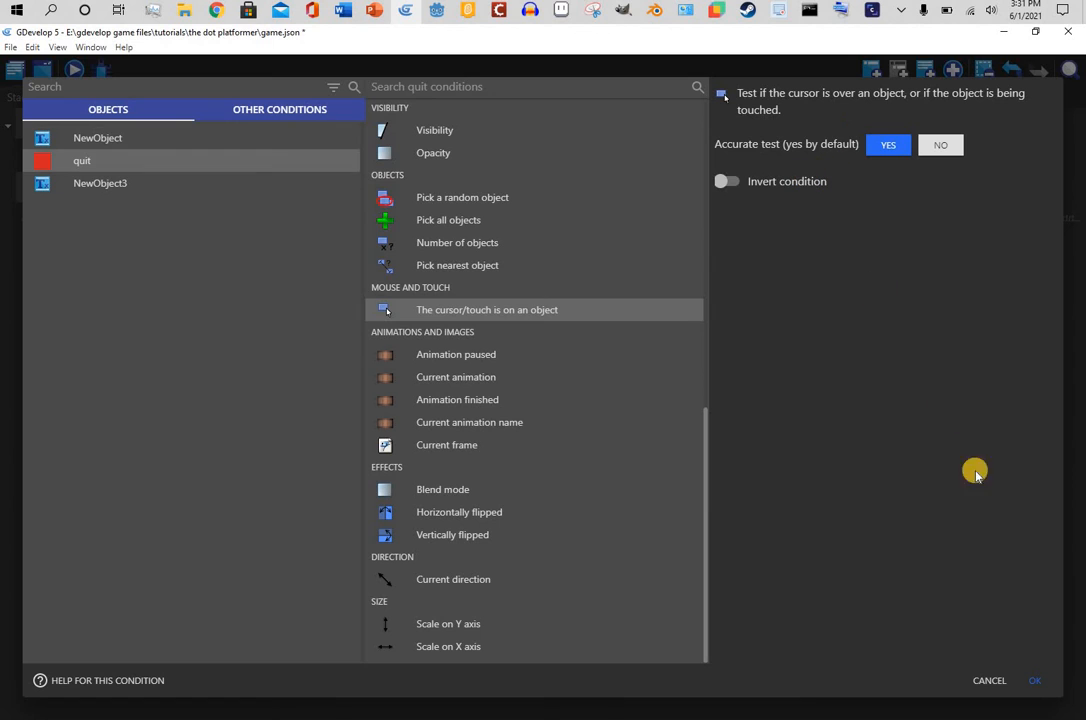
click(1032, 686)
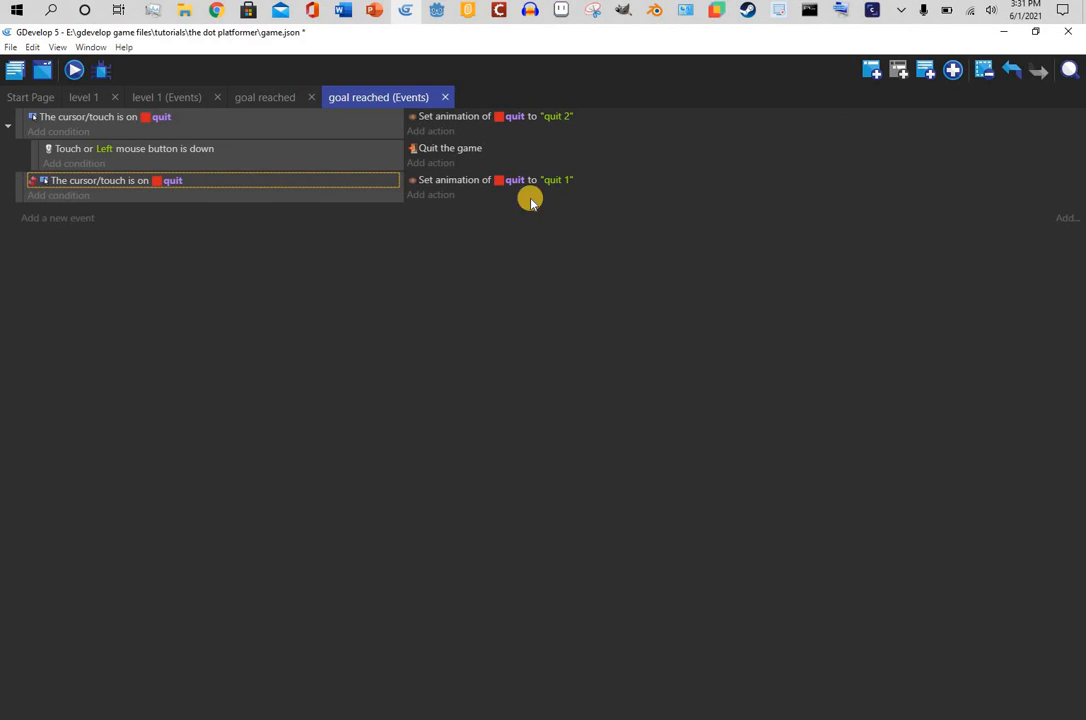
click(76, 71)
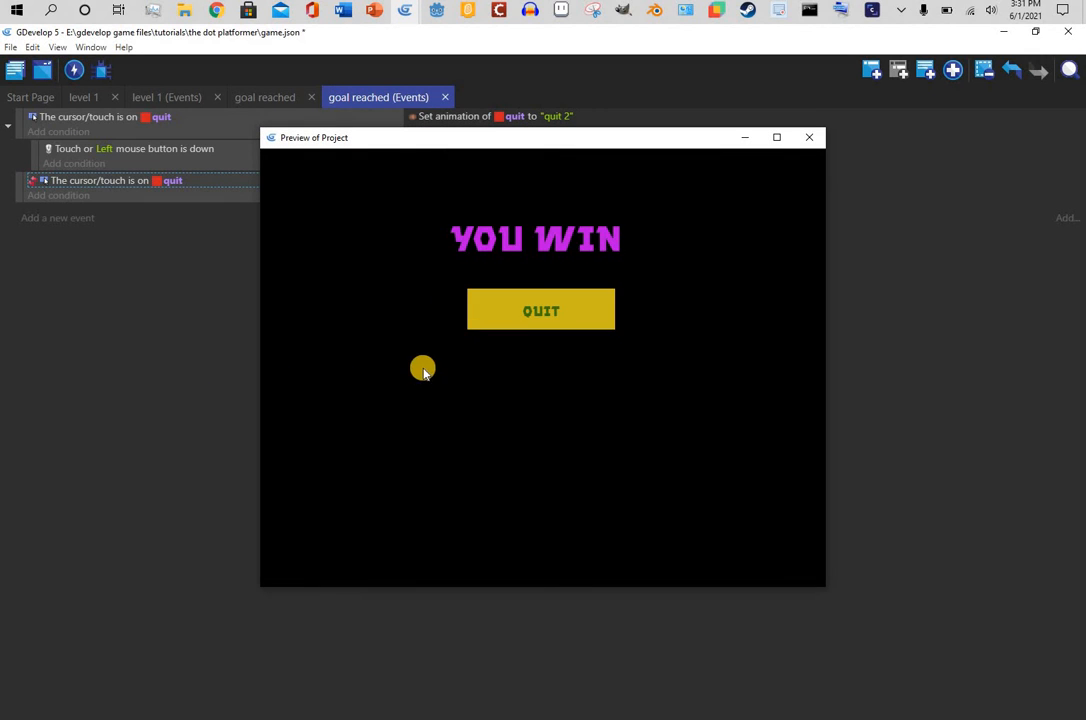
click(574, 322)
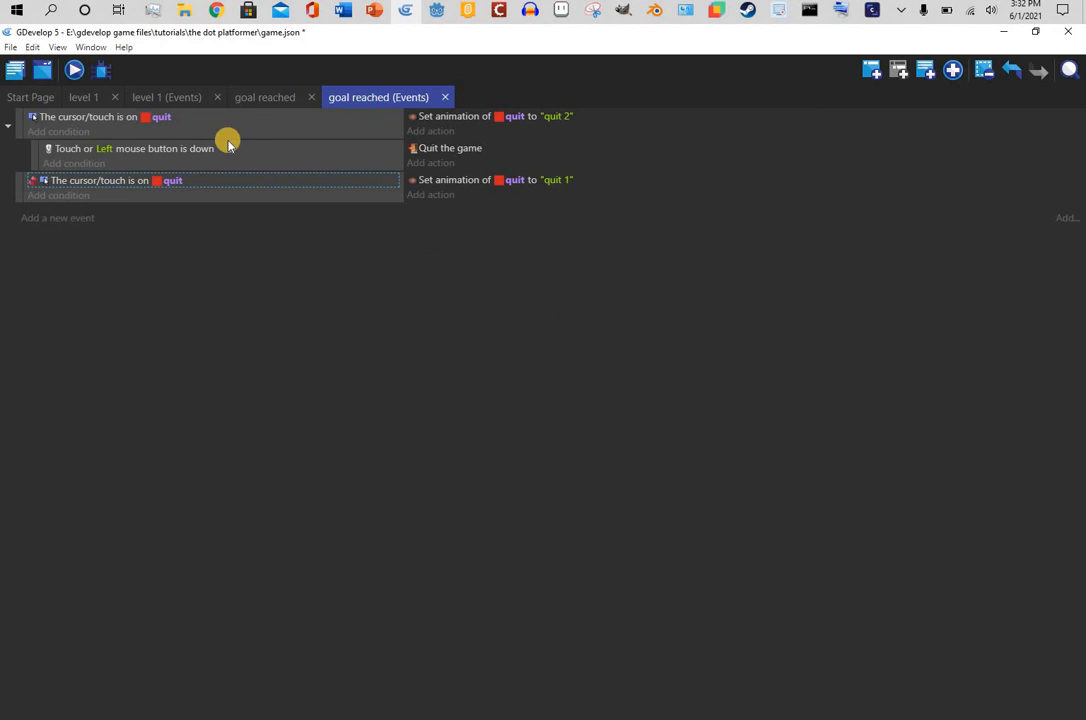
- In the level 1 events, add an event under the goal group with the condition At the beginning of the scene
click(163, 97)
scroll(310, 550, down, 2)
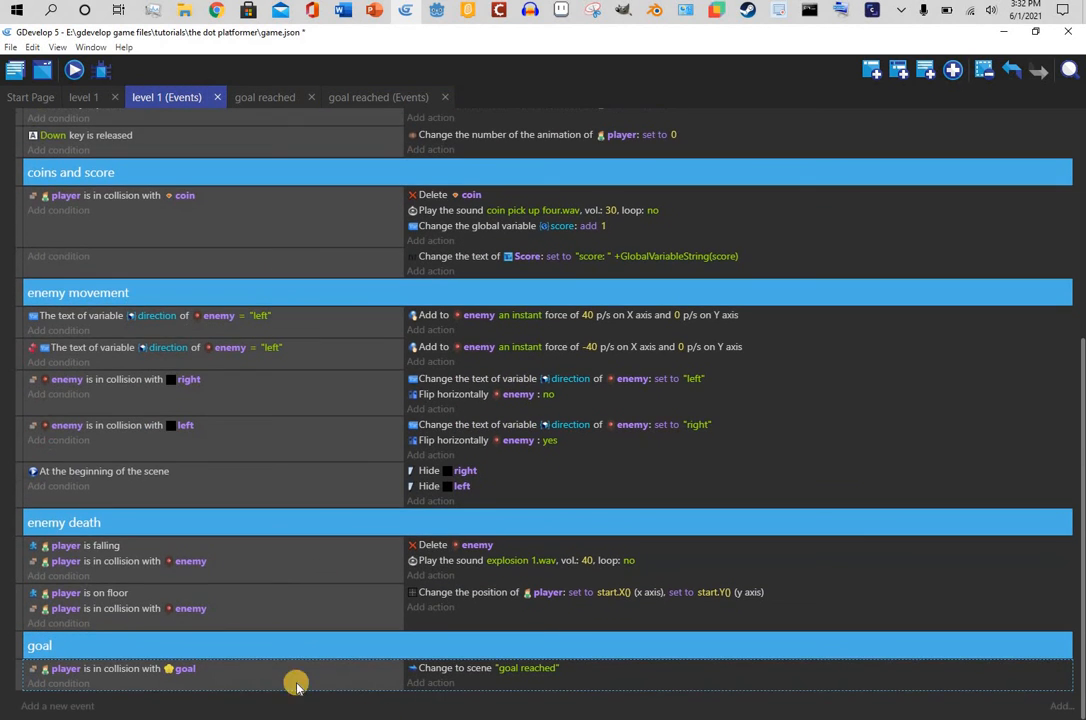
click(72, 706)
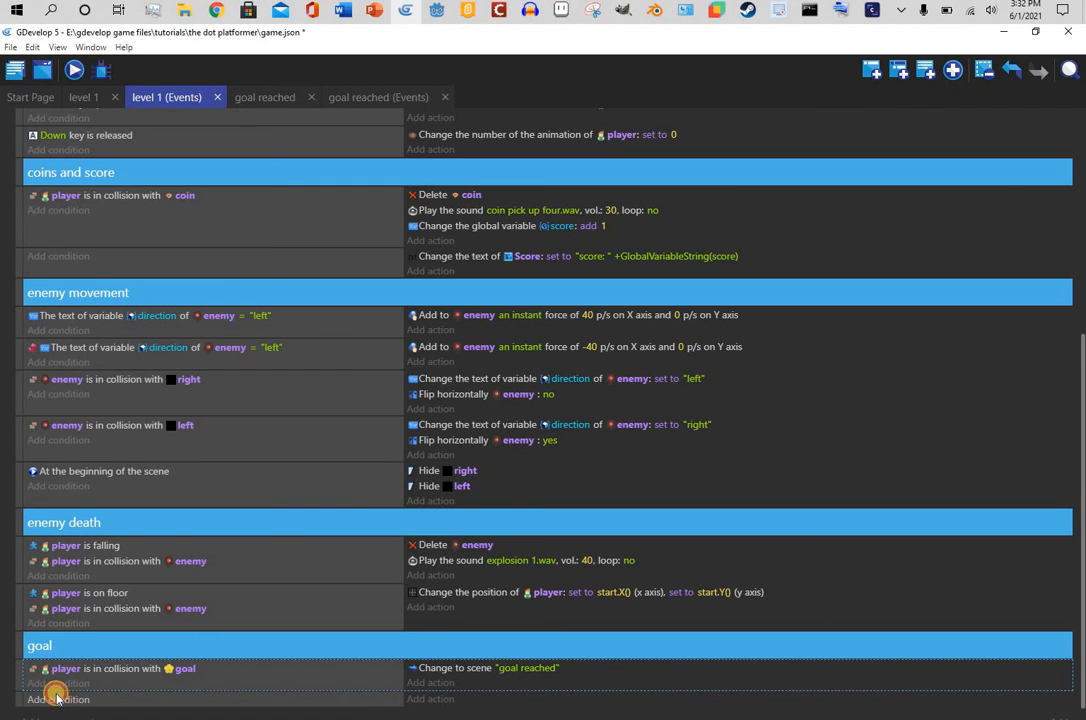
click(57, 697)
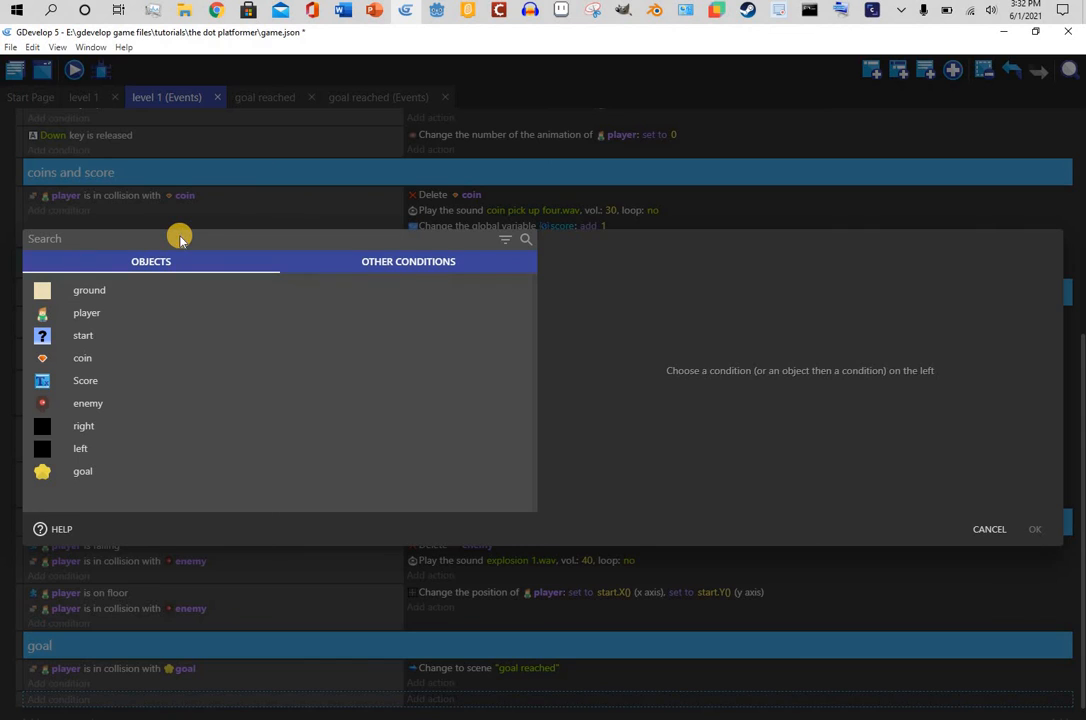
text(at)
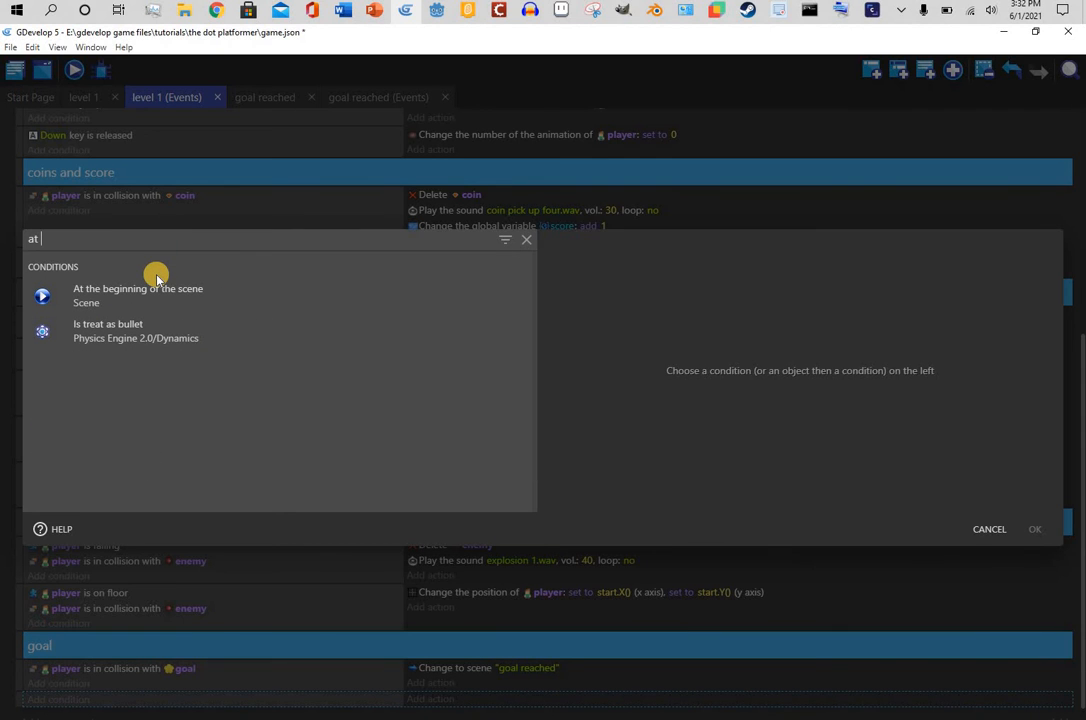
click(157, 290)
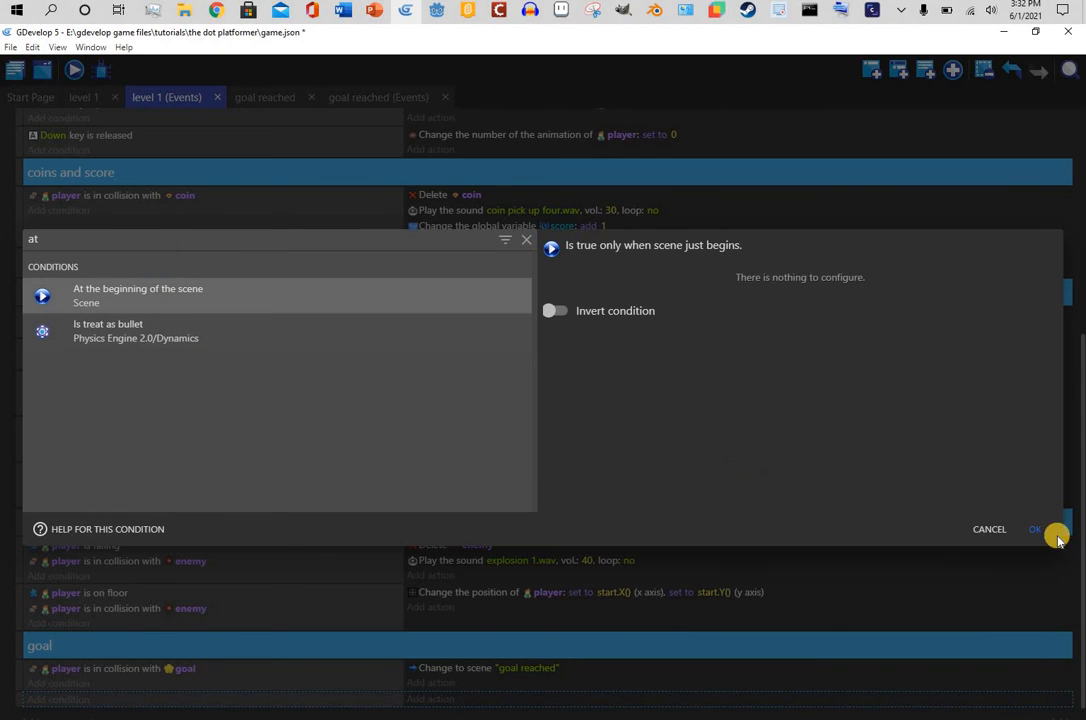
click(1030, 529)
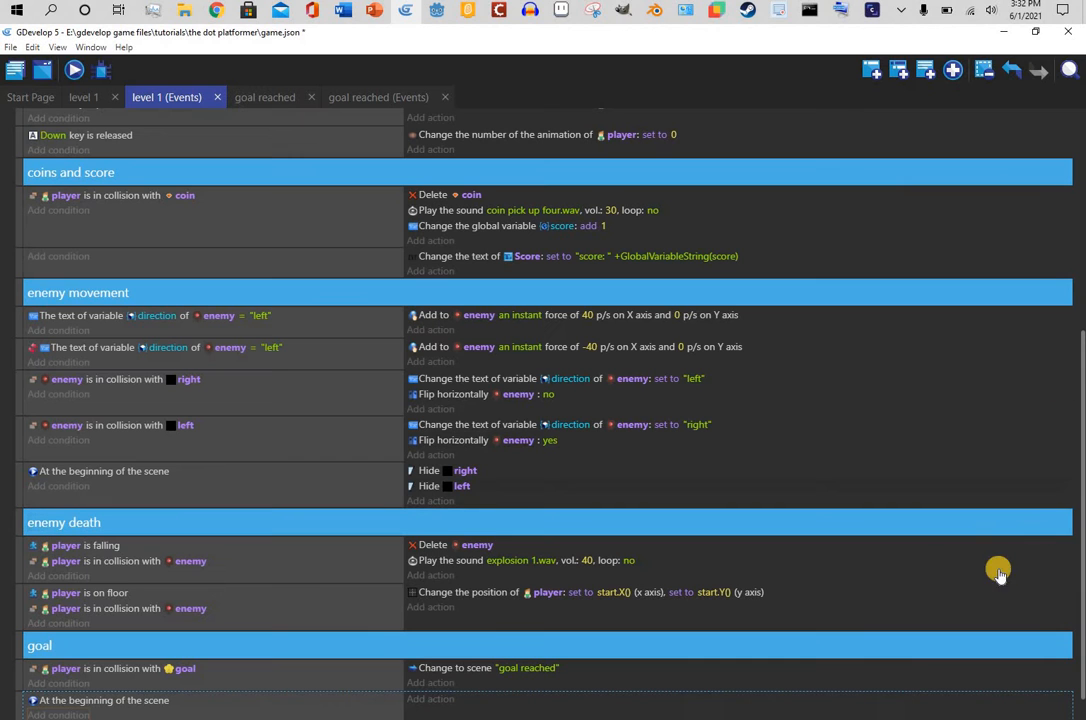
- Give the beginning-of-scene event an action that sets the global variable score to 0
click(438, 700)
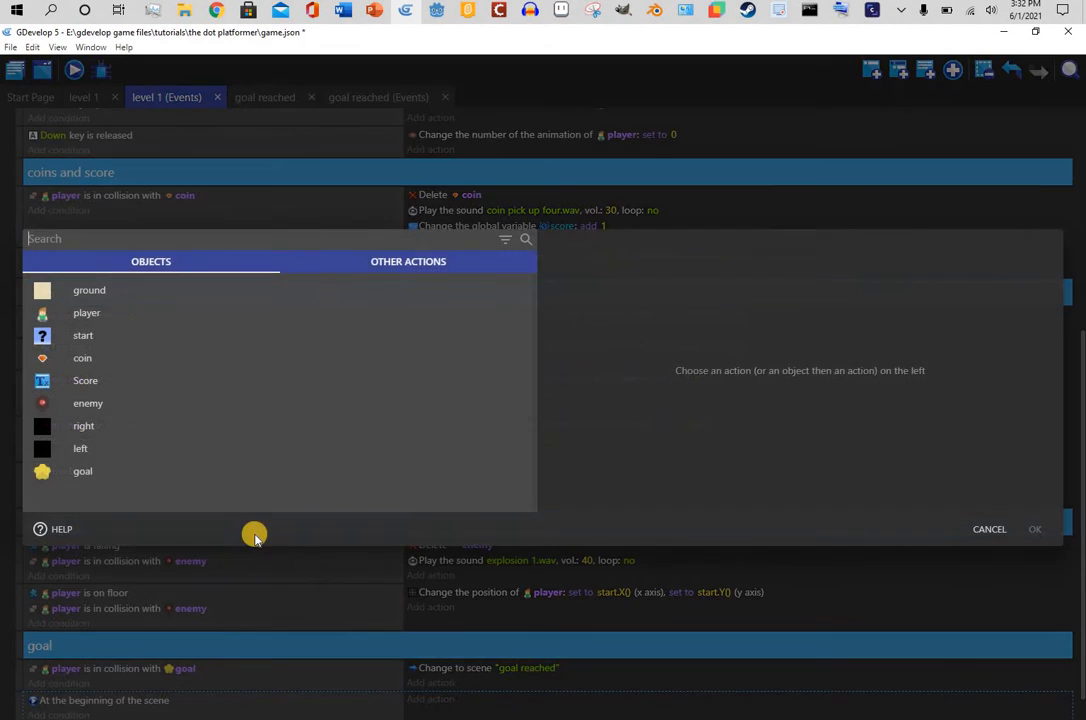
click(400, 262)
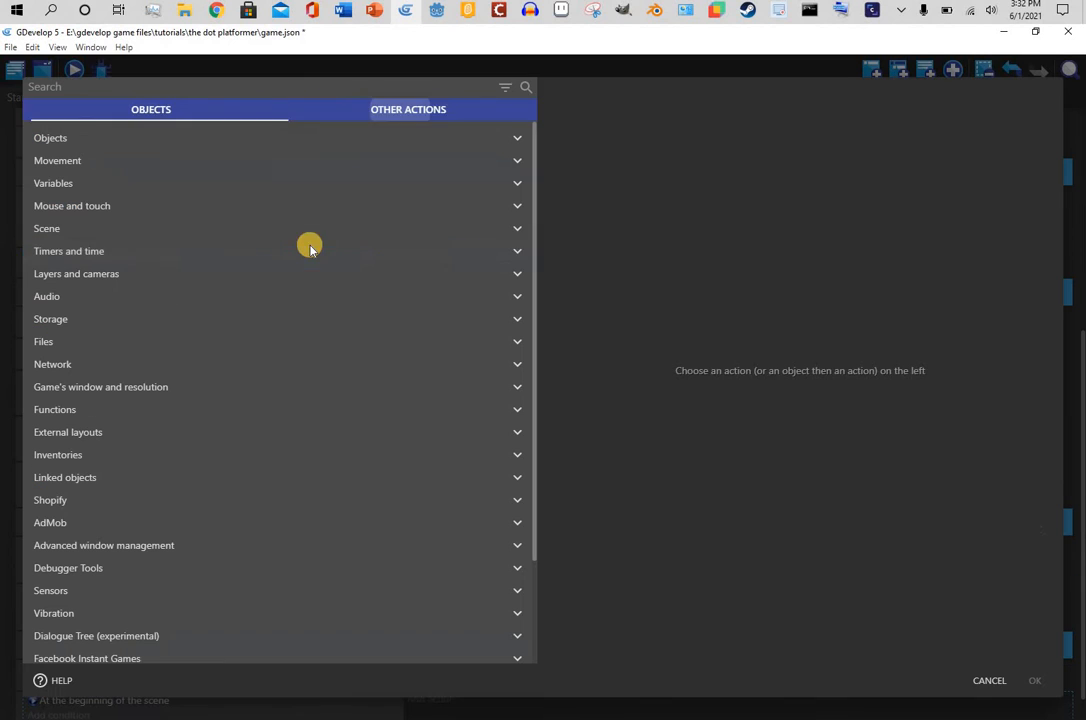
click(189, 186)
click(193, 206)
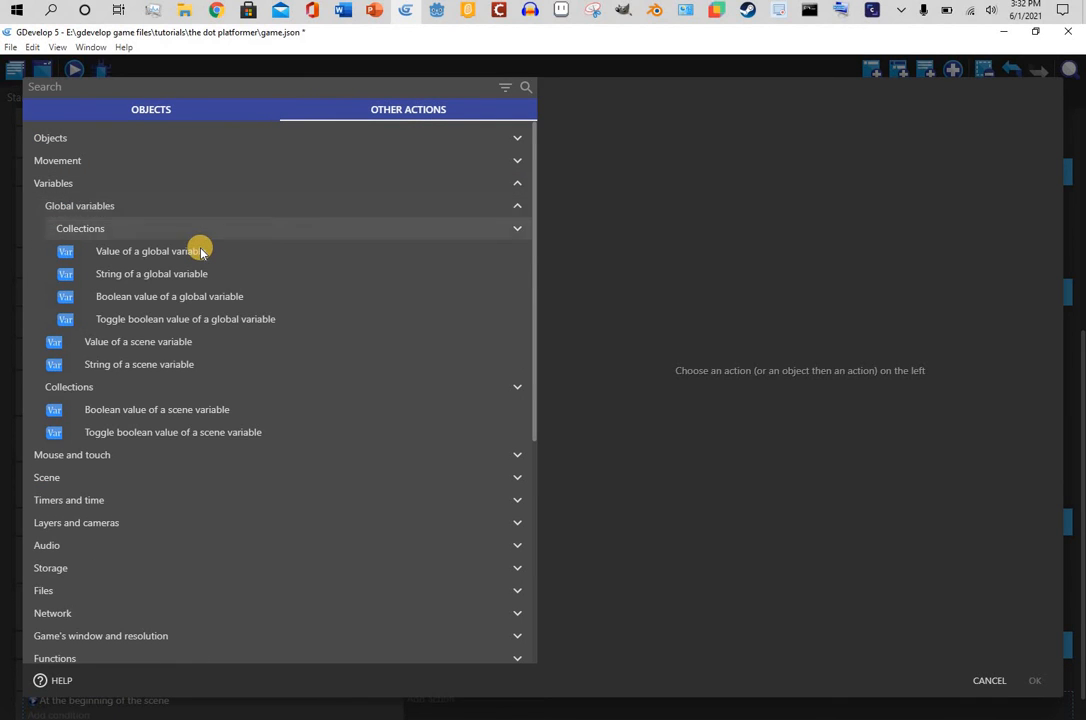
click(199, 249)
click(600, 161)
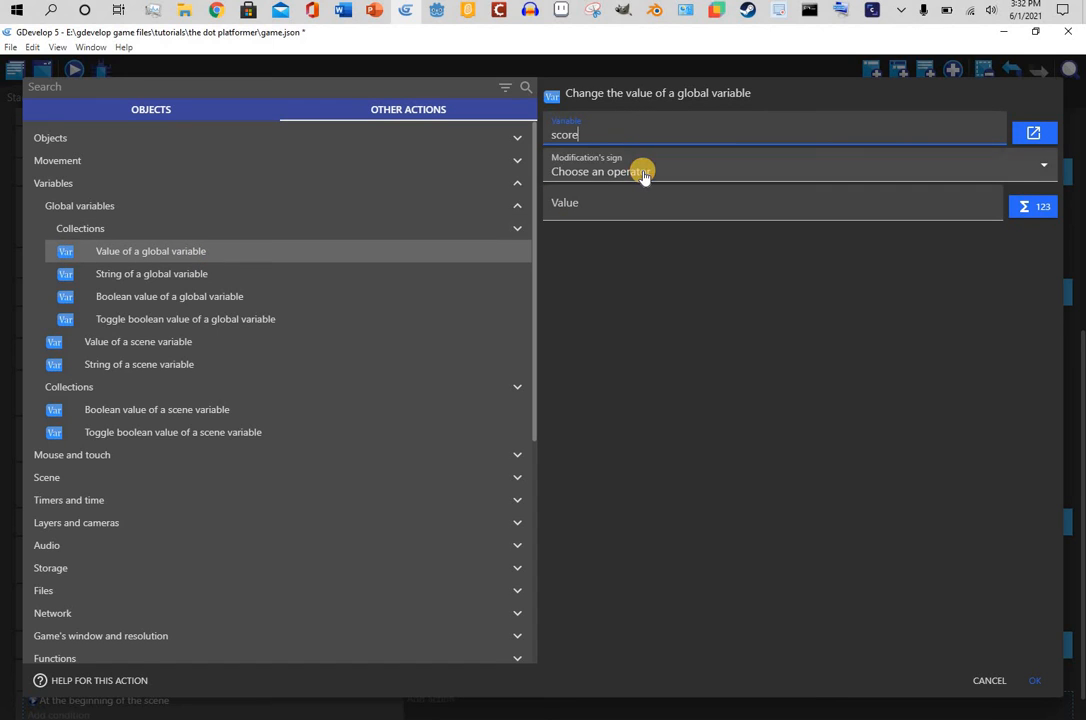
click(643, 173)
click(659, 213)
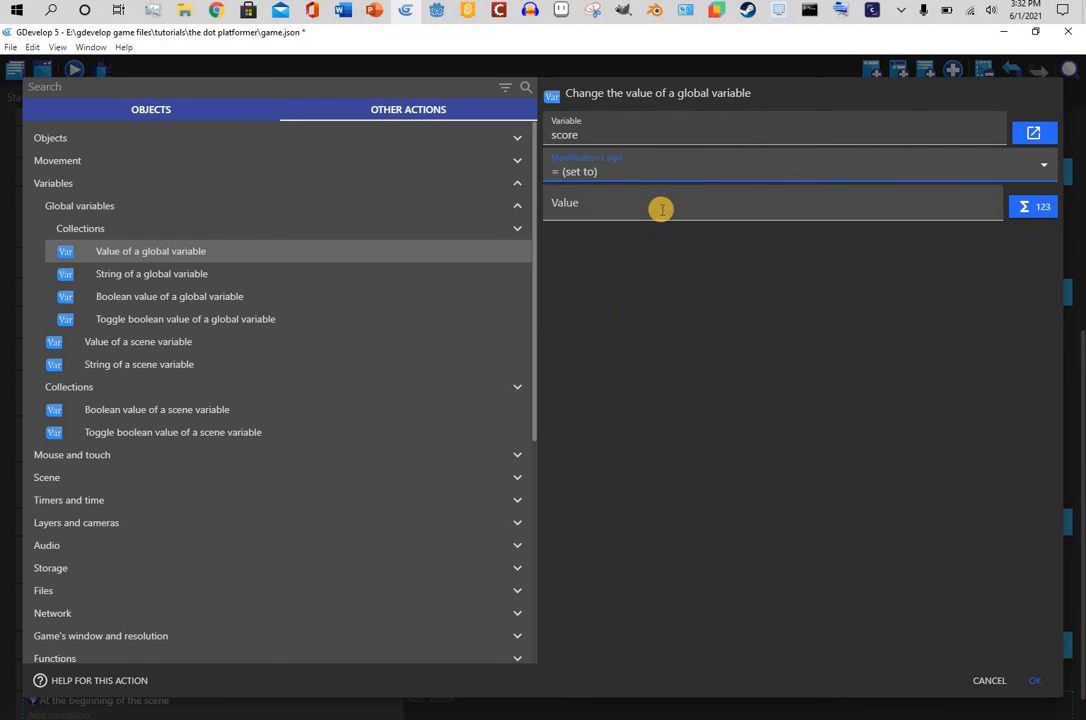
click(660, 213)
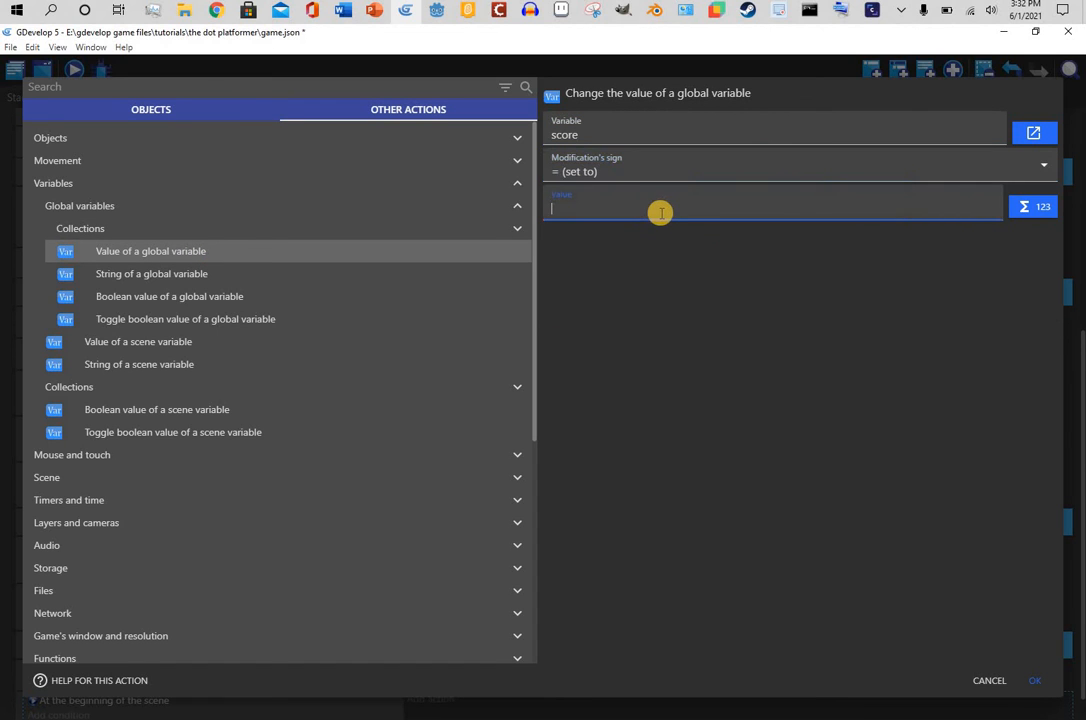
click(1035, 689)
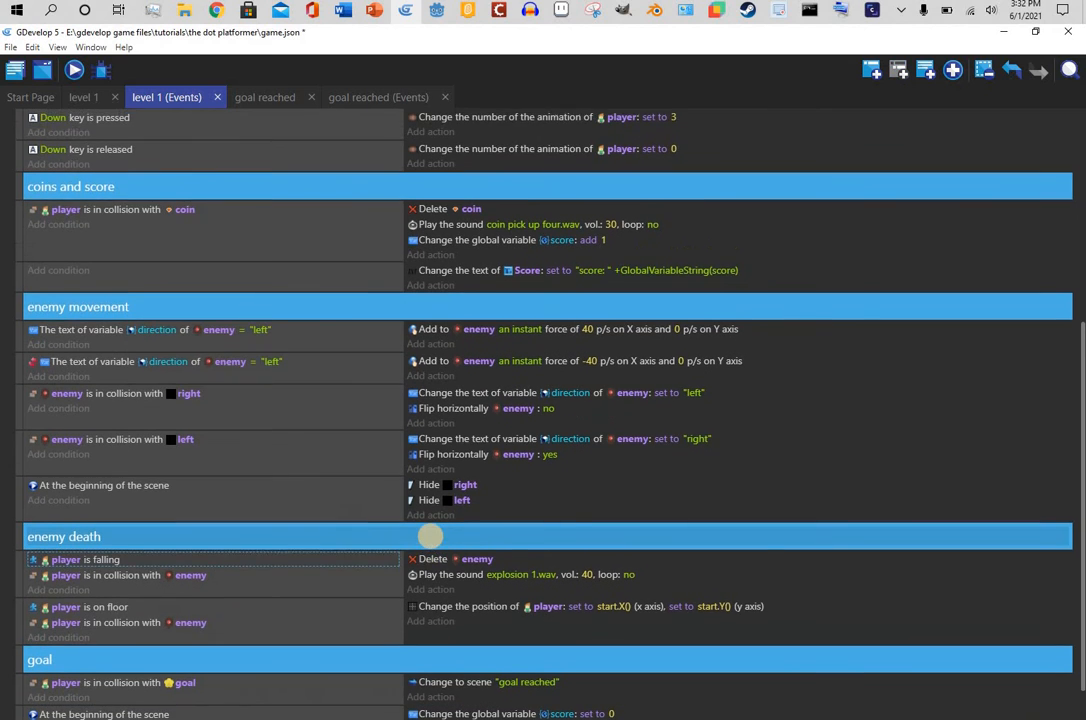
- Create a sprite object from scratch in the goal reached scene, add an animation and open it for drawing in Piskel
scroll(17, 436, up, 3)
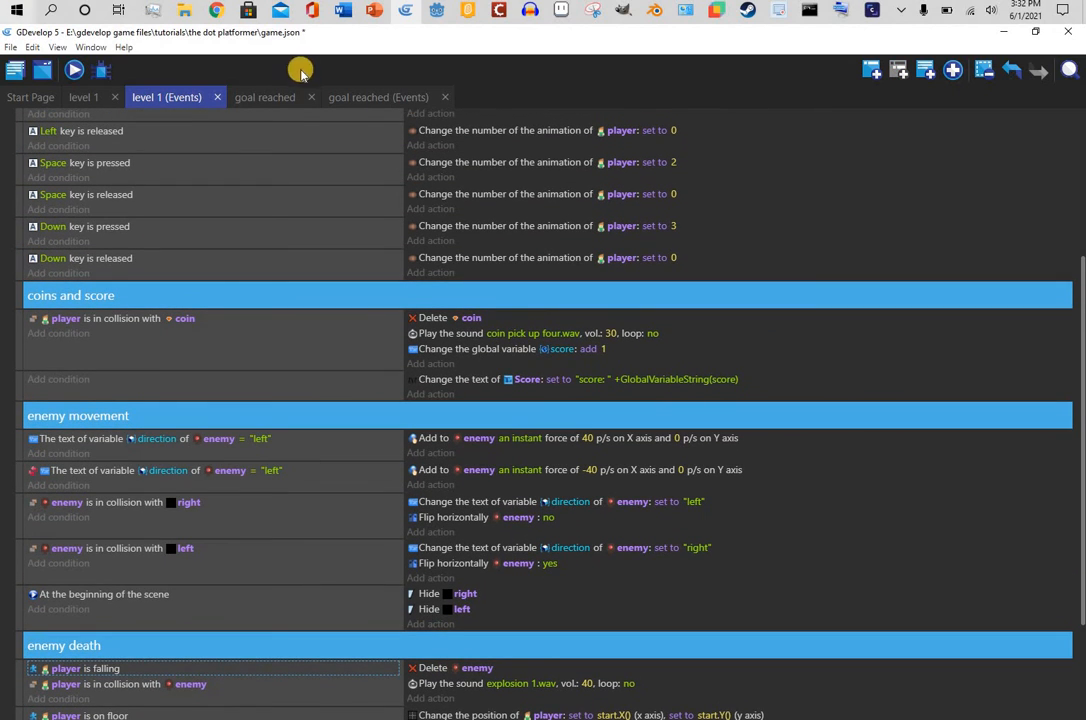
click(415, 97)
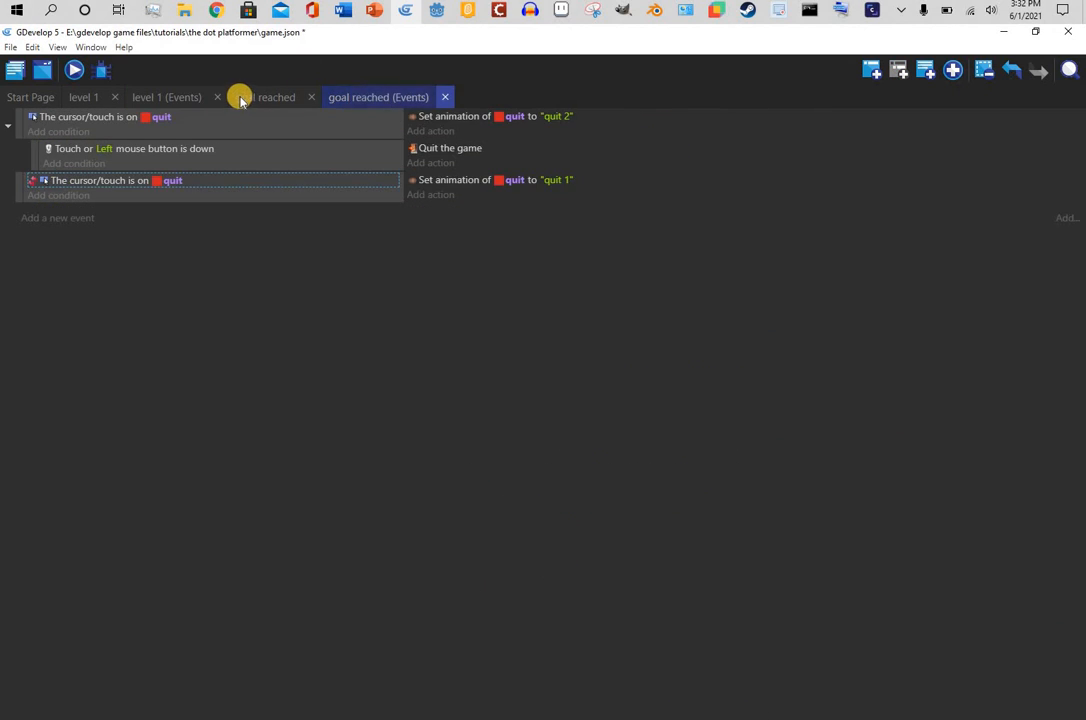
click(268, 97)
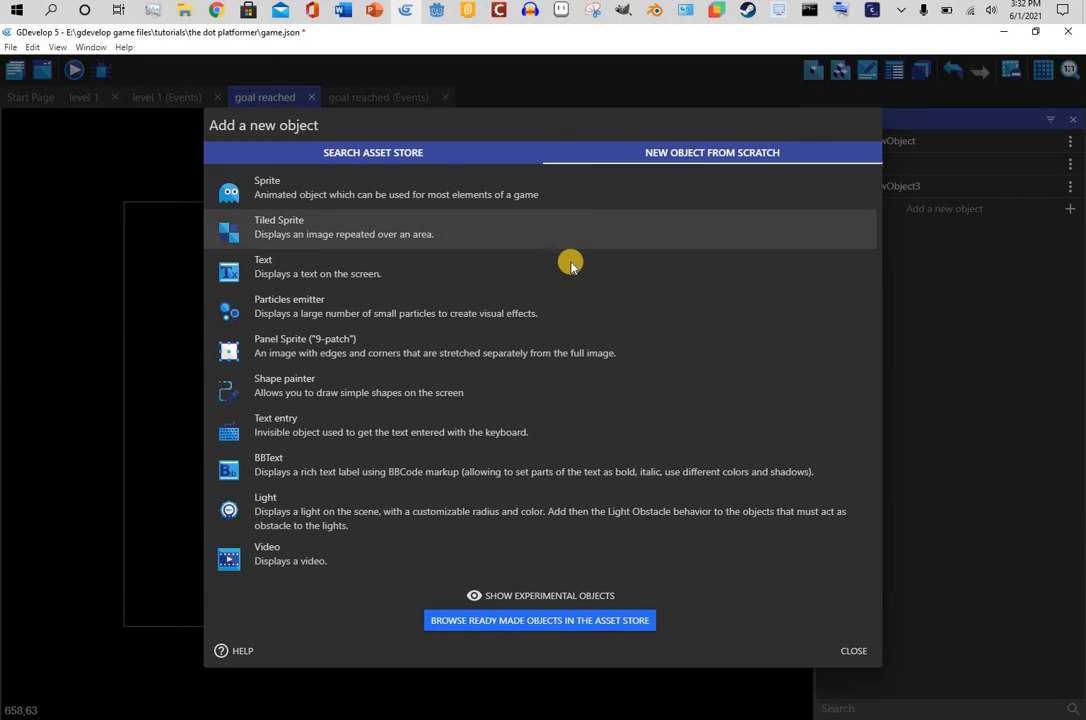
click(553, 203)
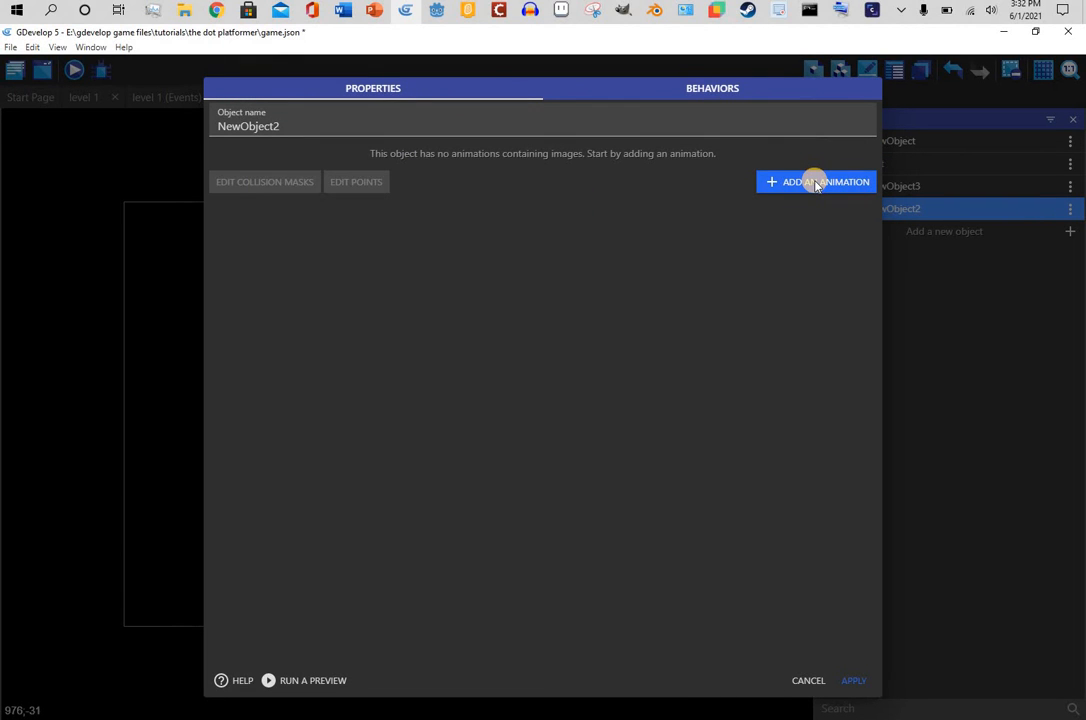
click(815, 183)
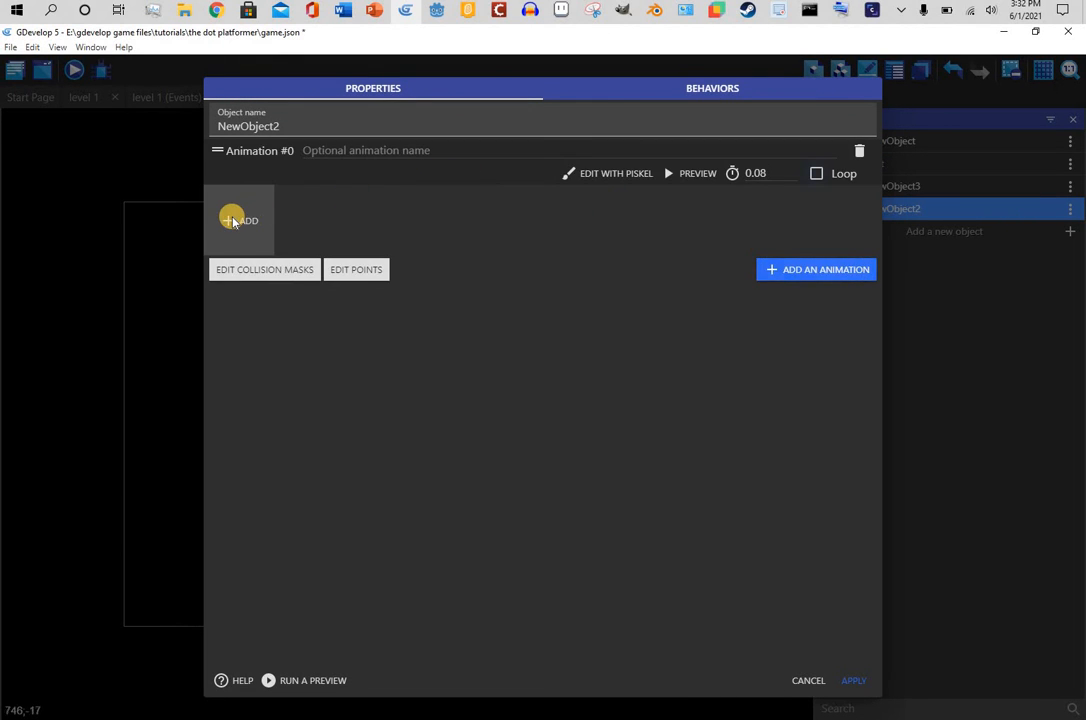
click(233, 221)
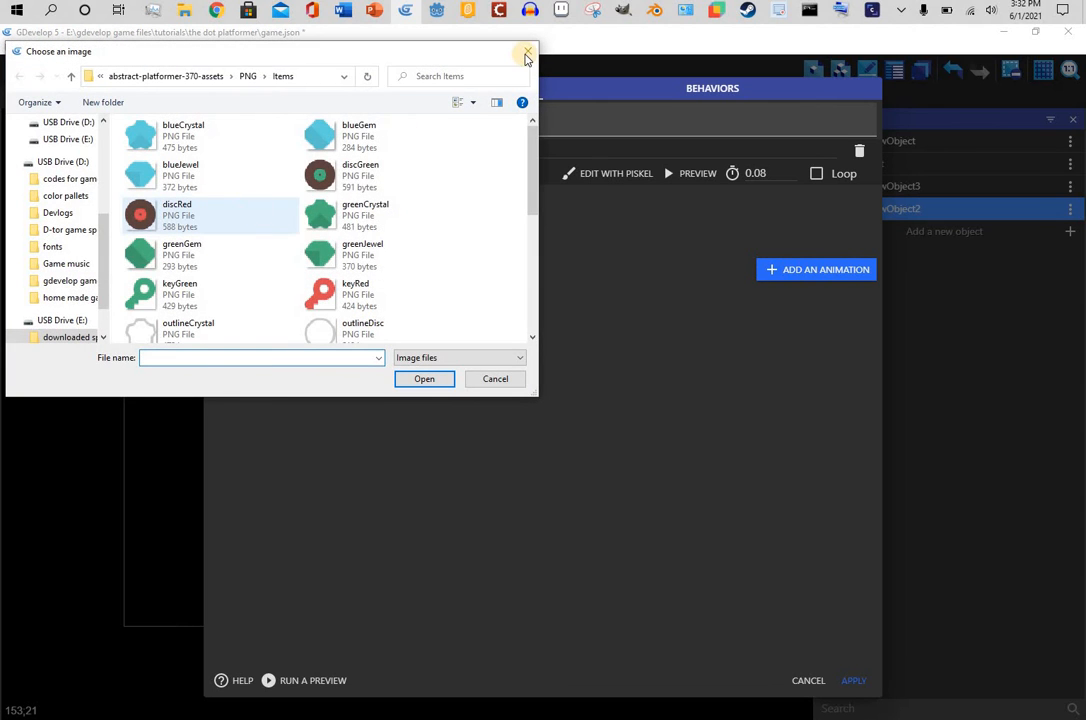
click(527, 52)
click(585, 176)
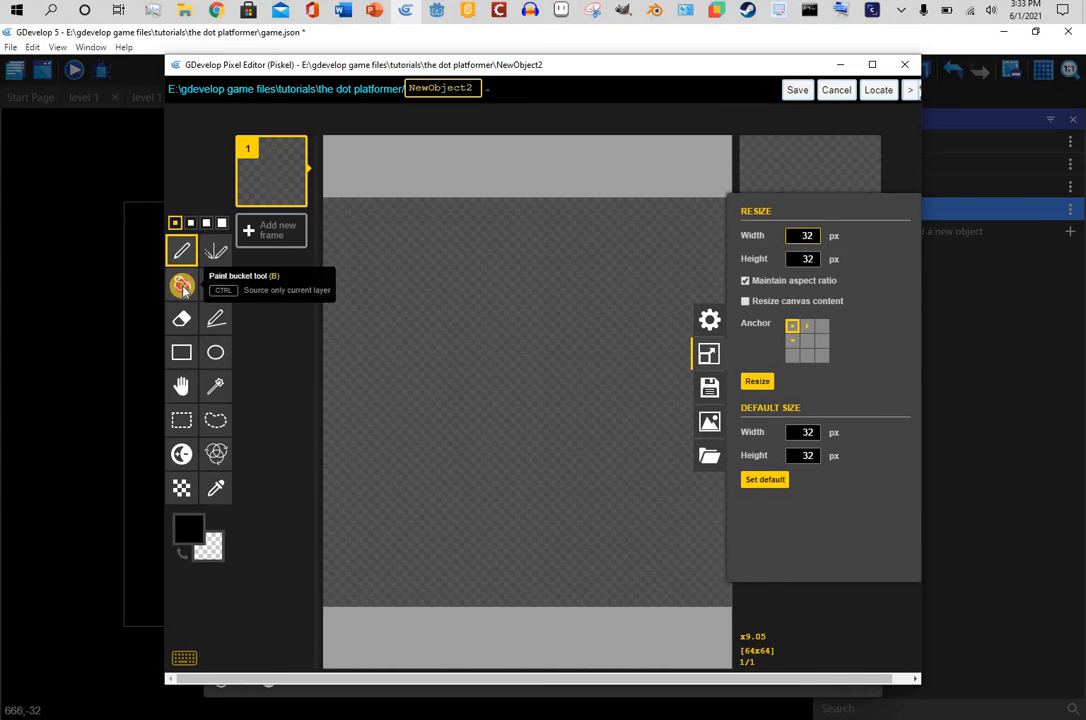
- Fill the whole canvas with solid blue using the paint bucket and save the image to the animation
click(183, 288)
click(186, 522)
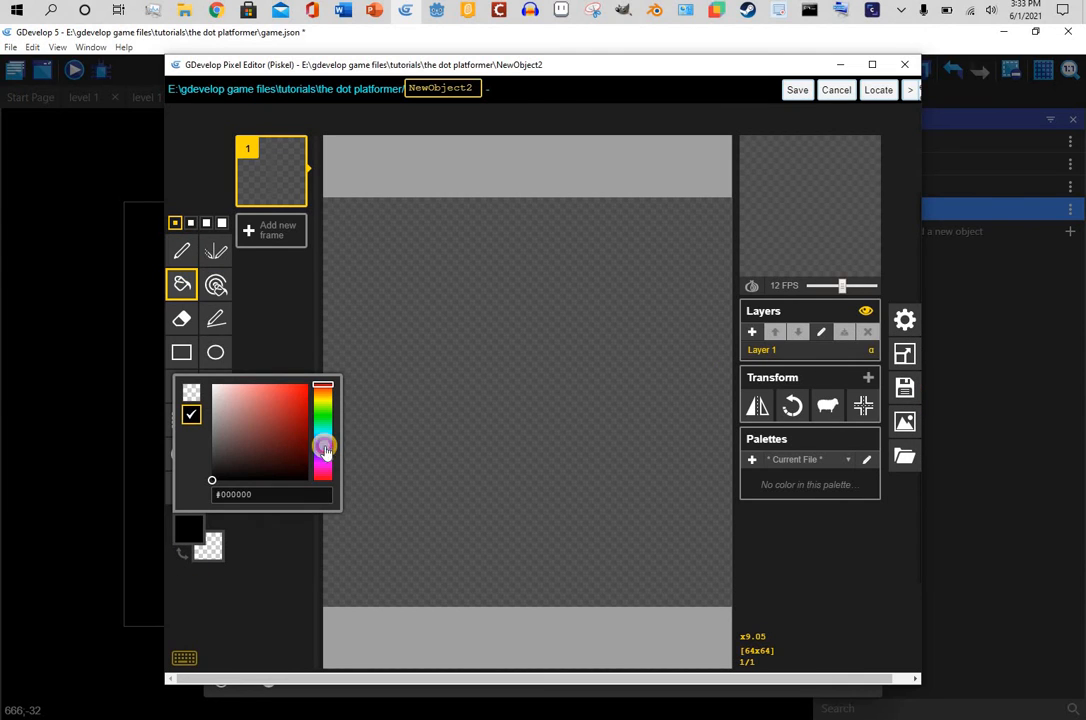
click(429, 325)
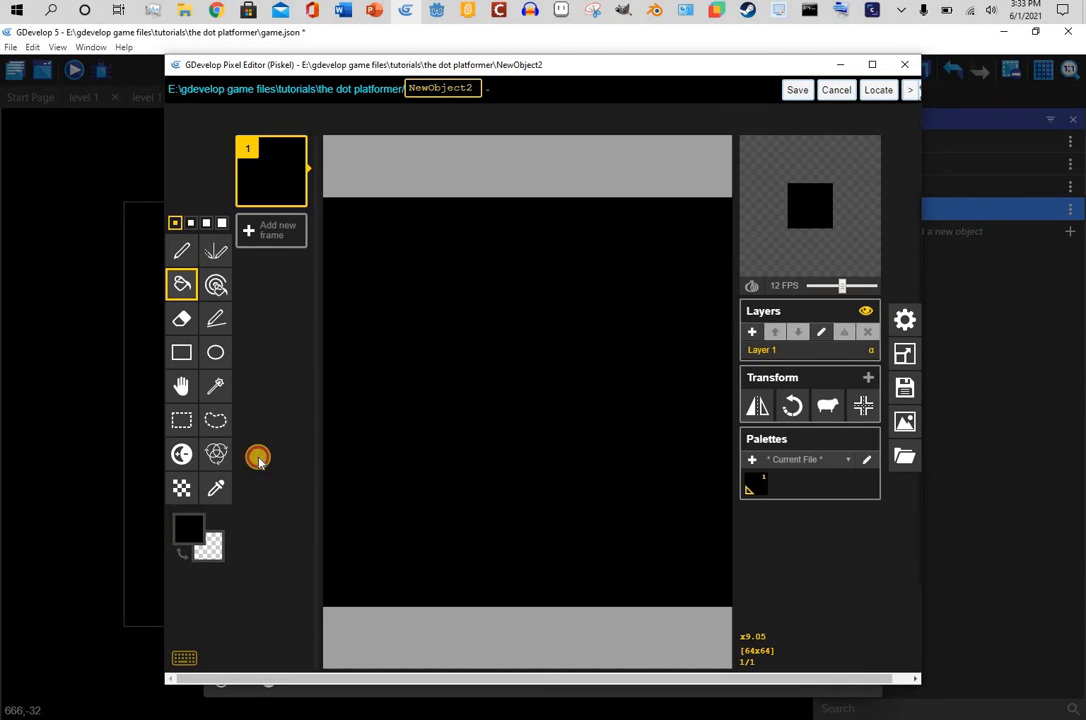
click(190, 525)
click(303, 395)
click(409, 311)
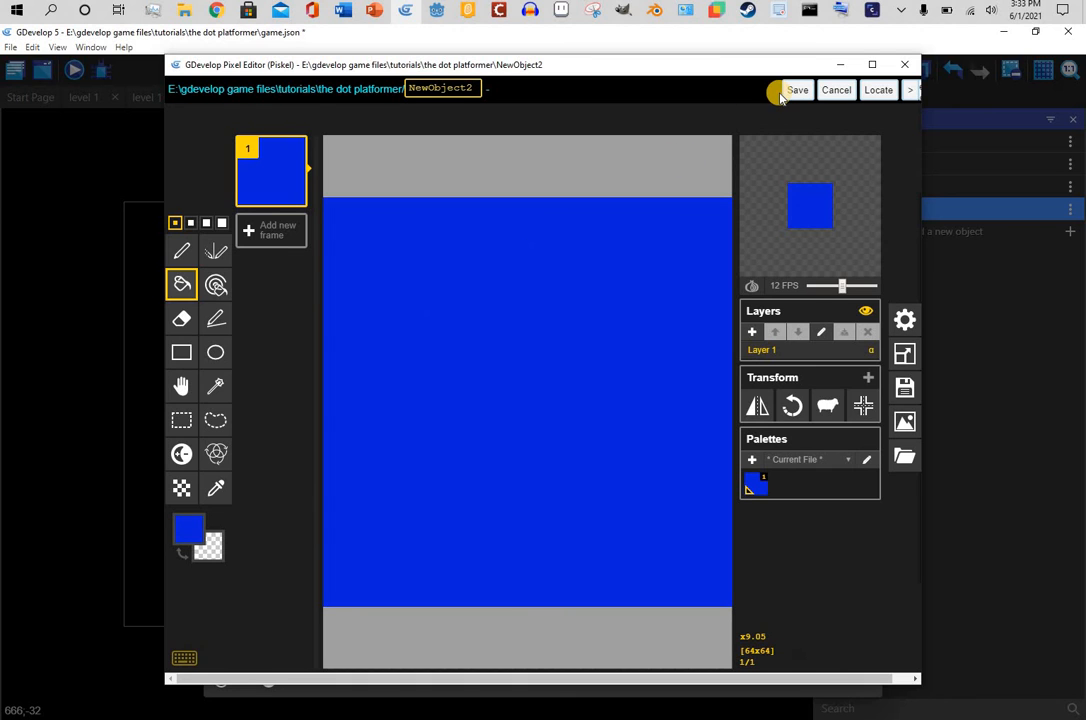
click(803, 91)
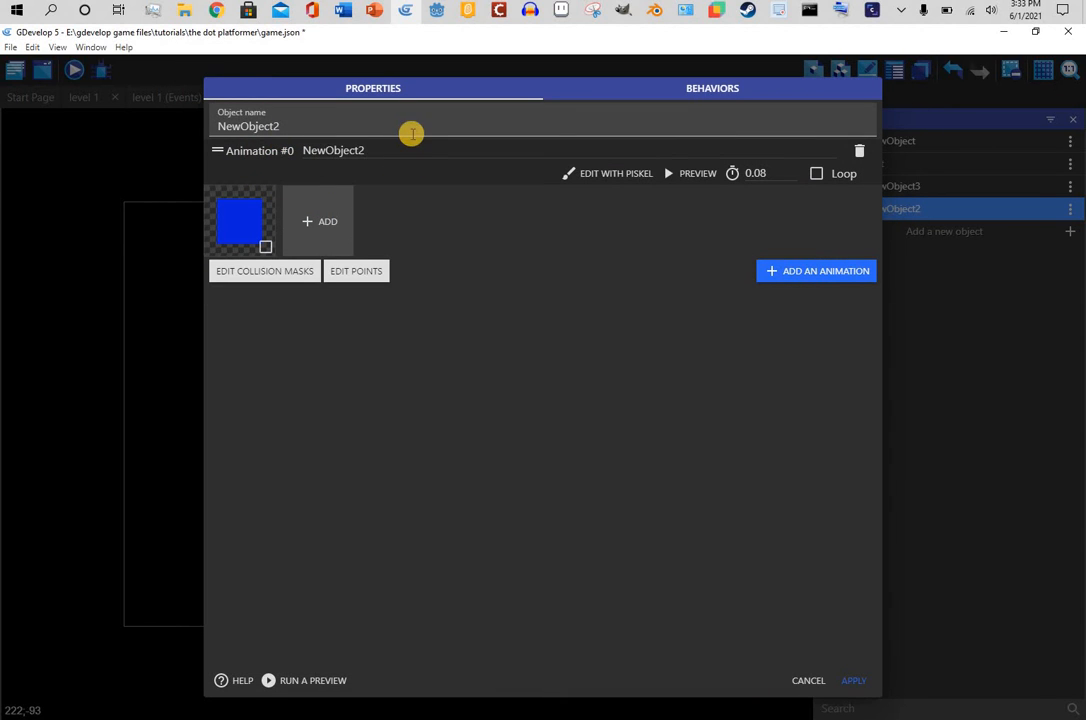
- Name the blue animation "replay 1" and rename the new sprite object as "replay"
drag(403, 147, 160, 182)
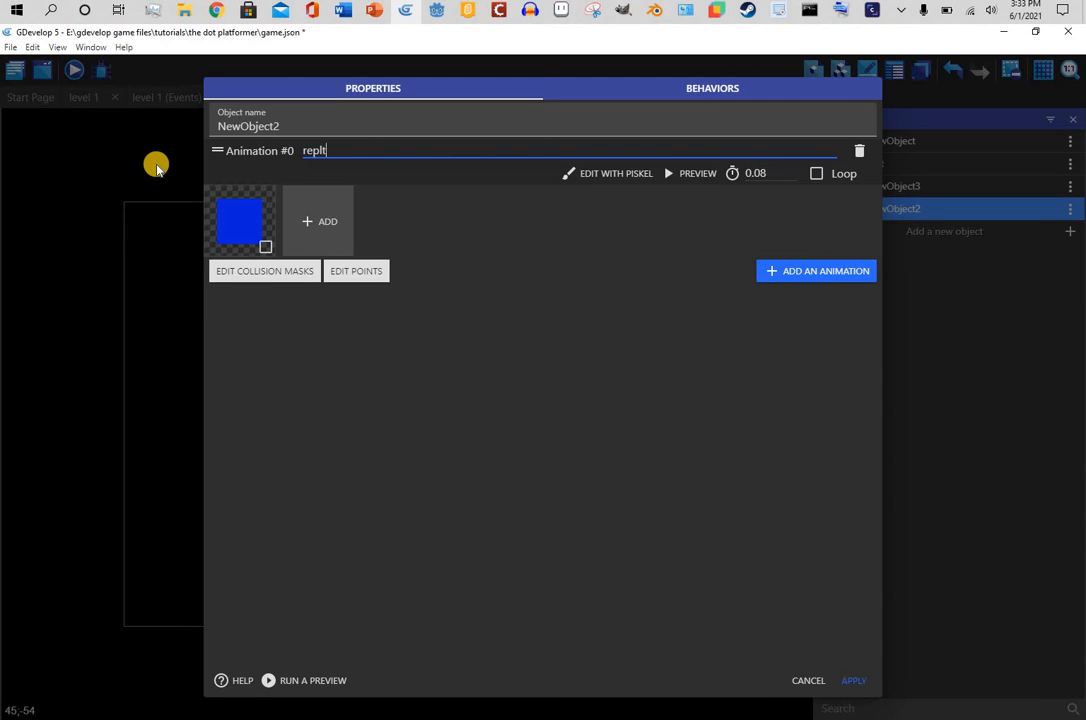
text(replay 1)
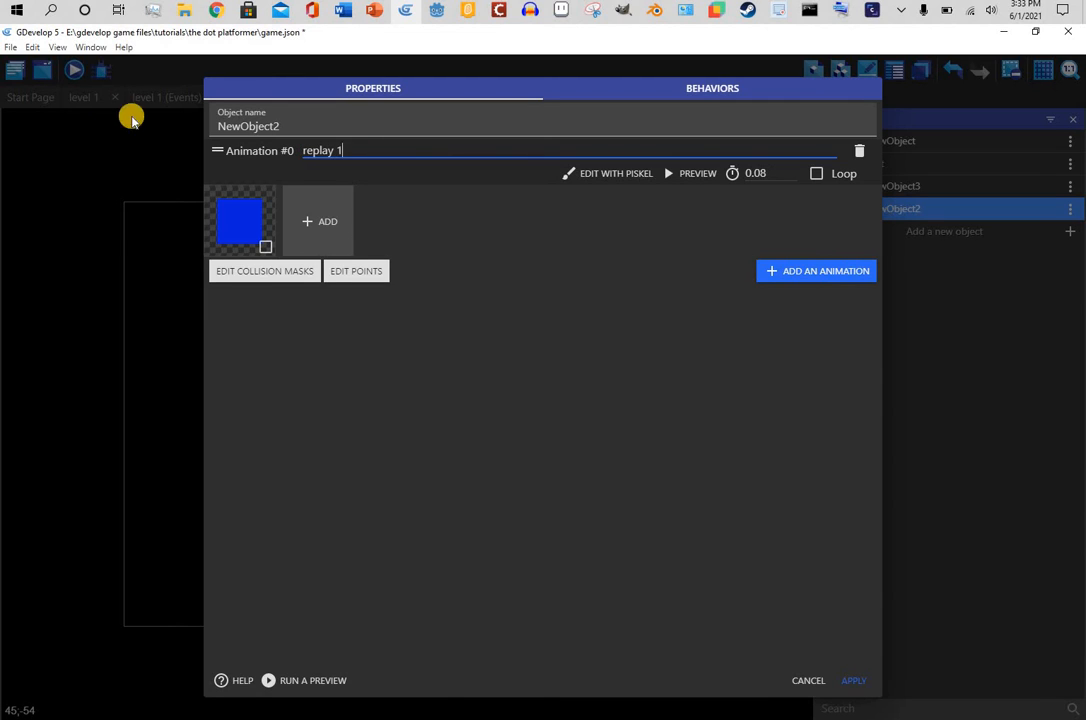
click(870, 681)
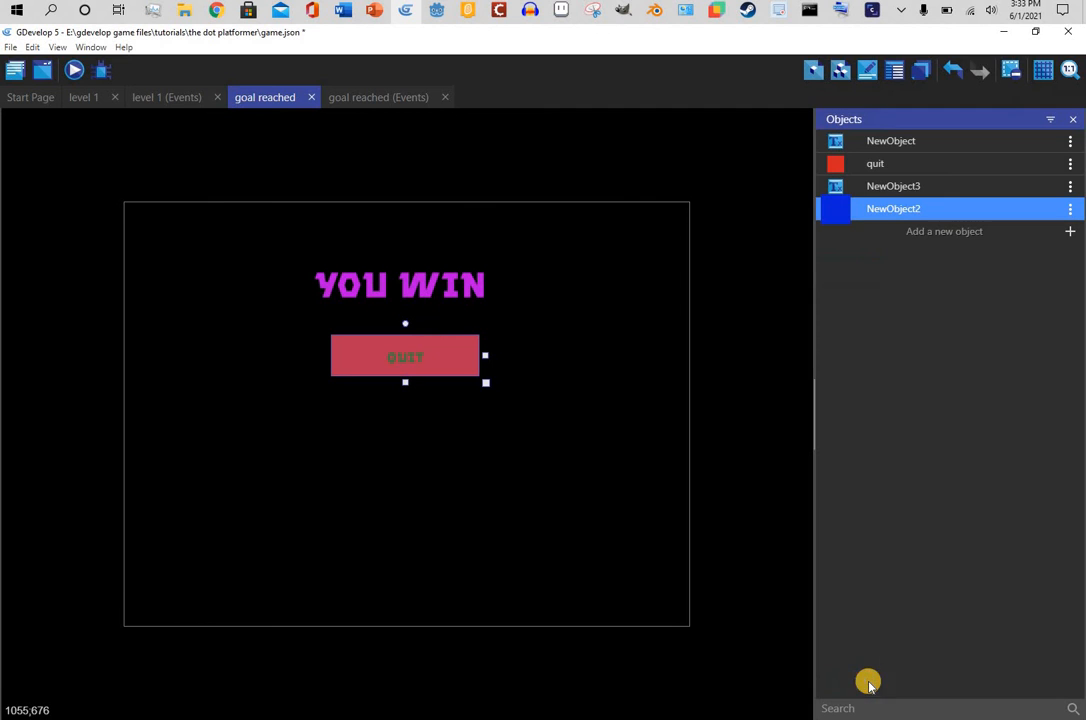
double_click(928, 204)
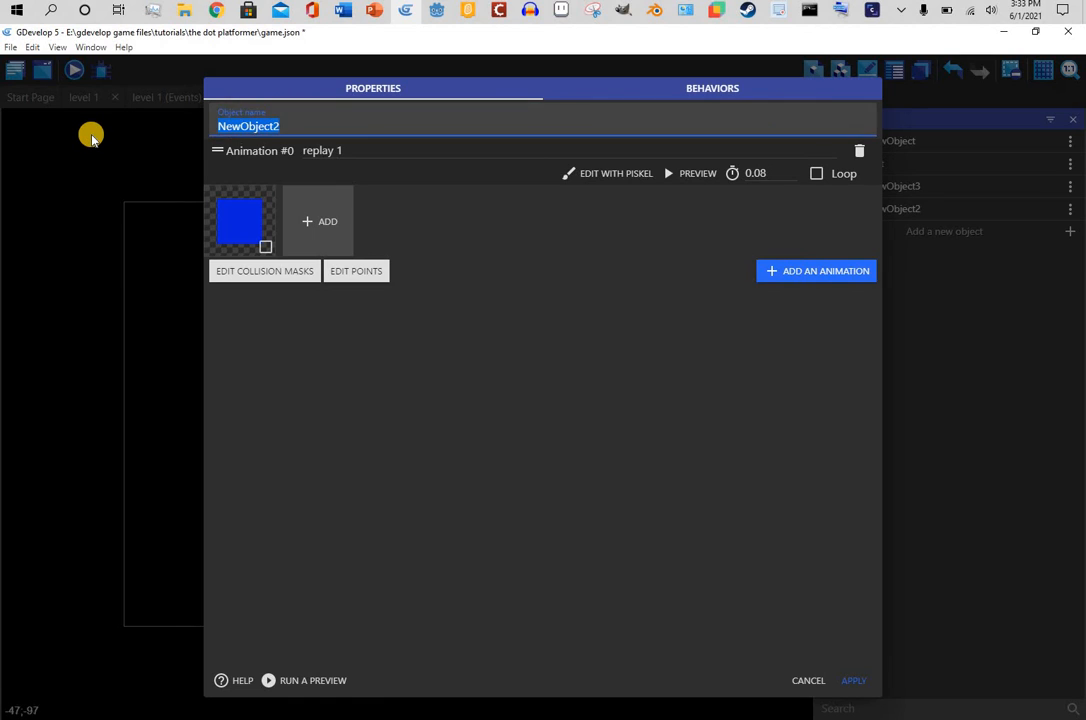
text(e)
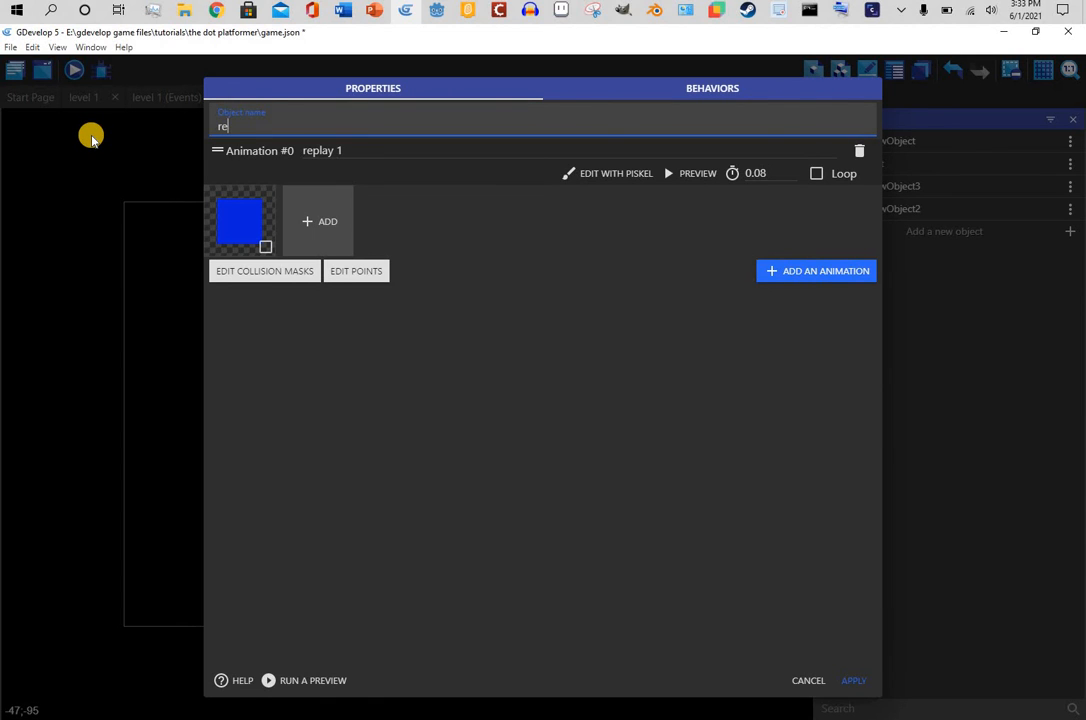
text(eplay)
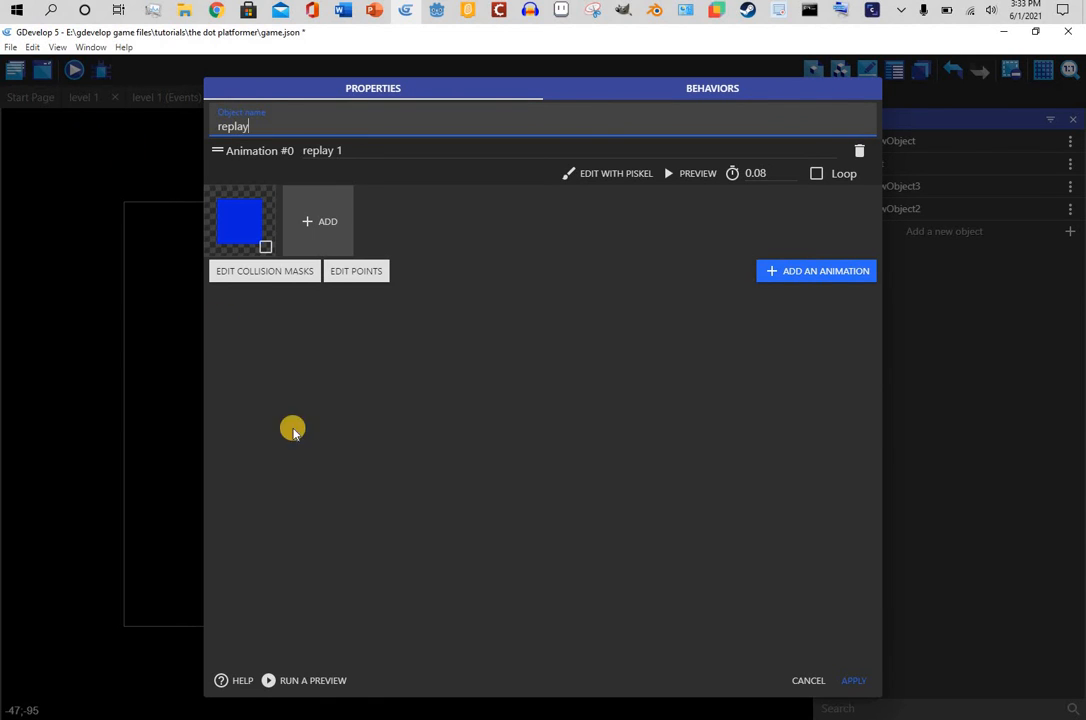
click(849, 686)
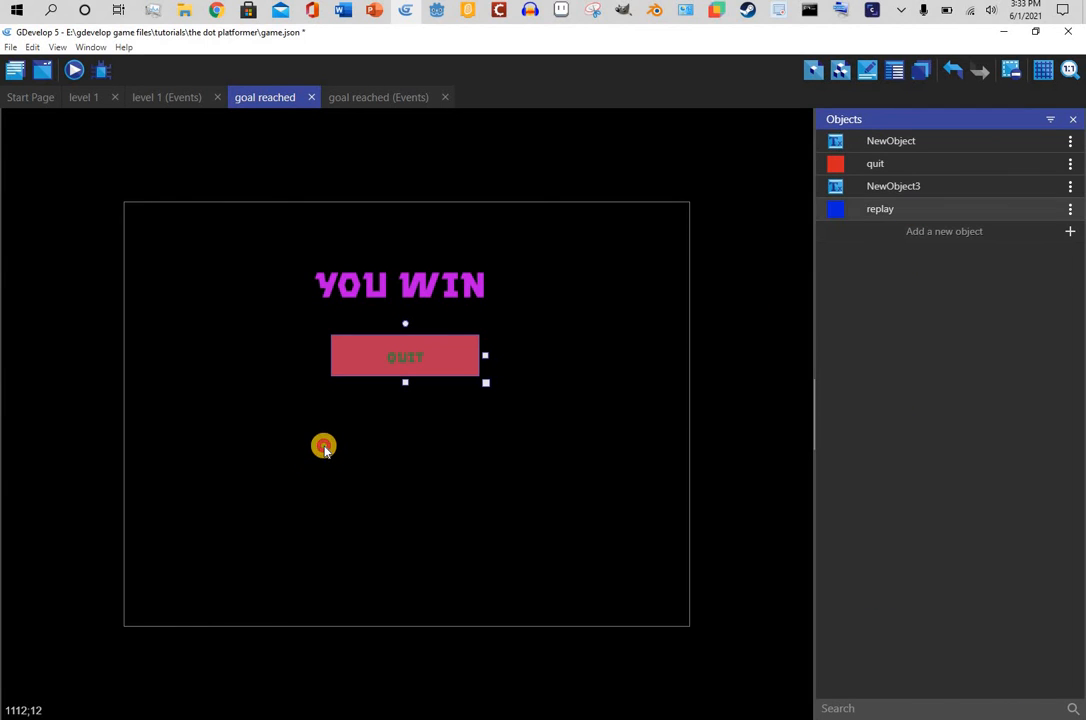
- Add a second animation to the replay object with a canvas filled in purple #7d27d4, and apply the changes
double_click(962, 212)
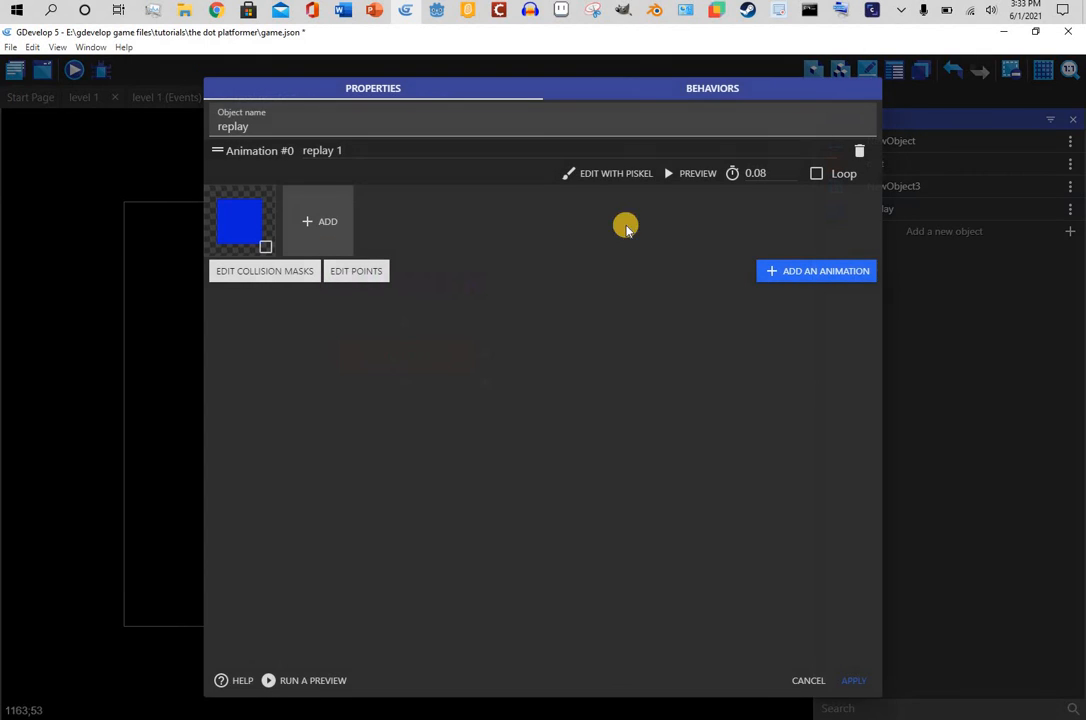
click(848, 272)
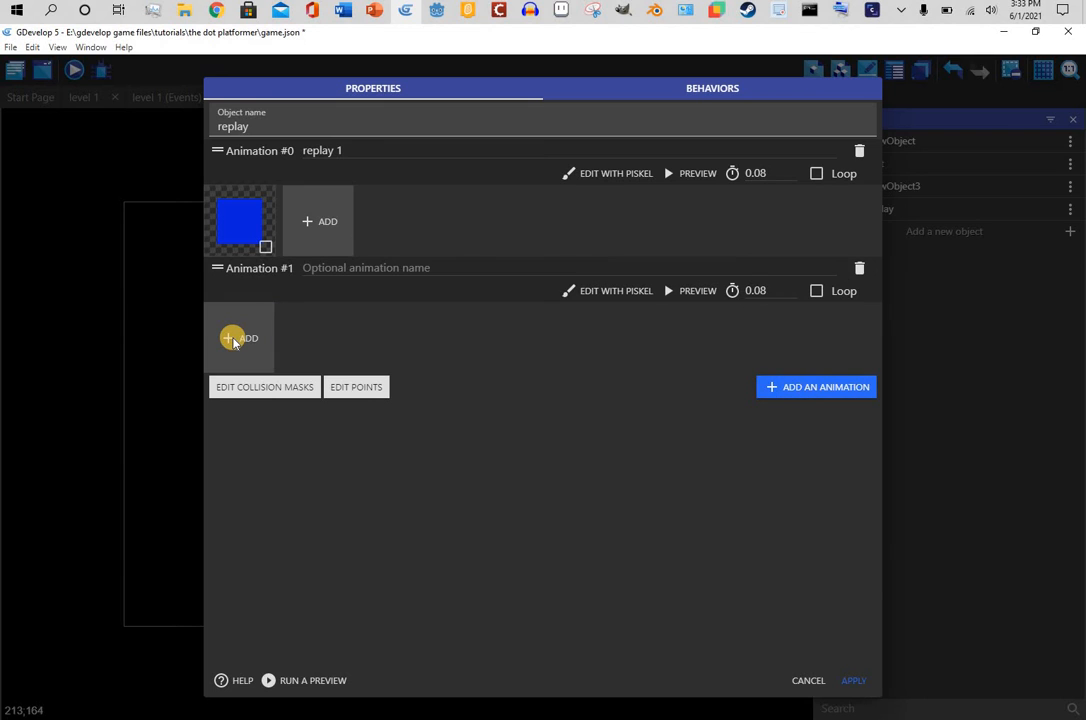
click(591, 300)
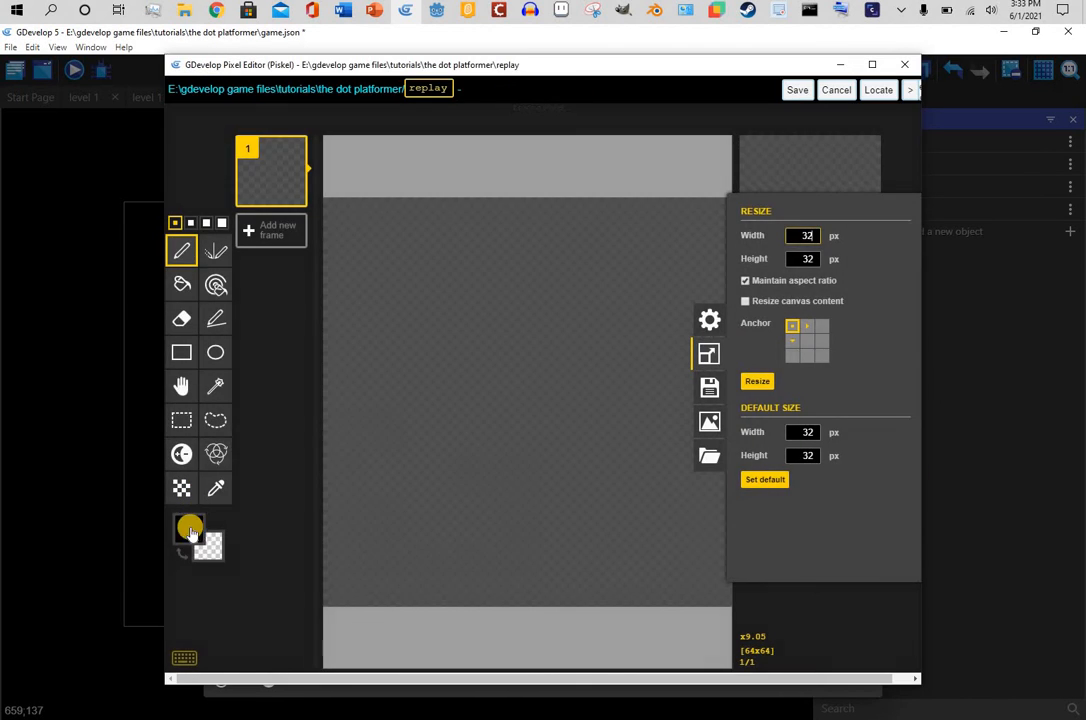
click(186, 545)
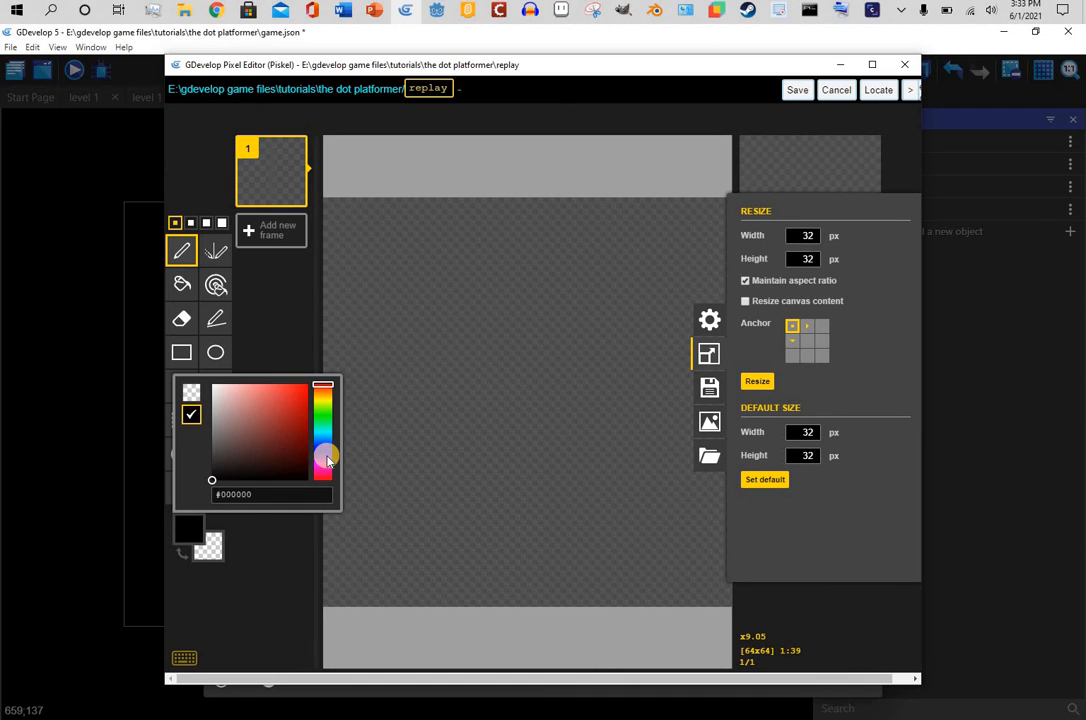
click(323, 458)
click(290, 400)
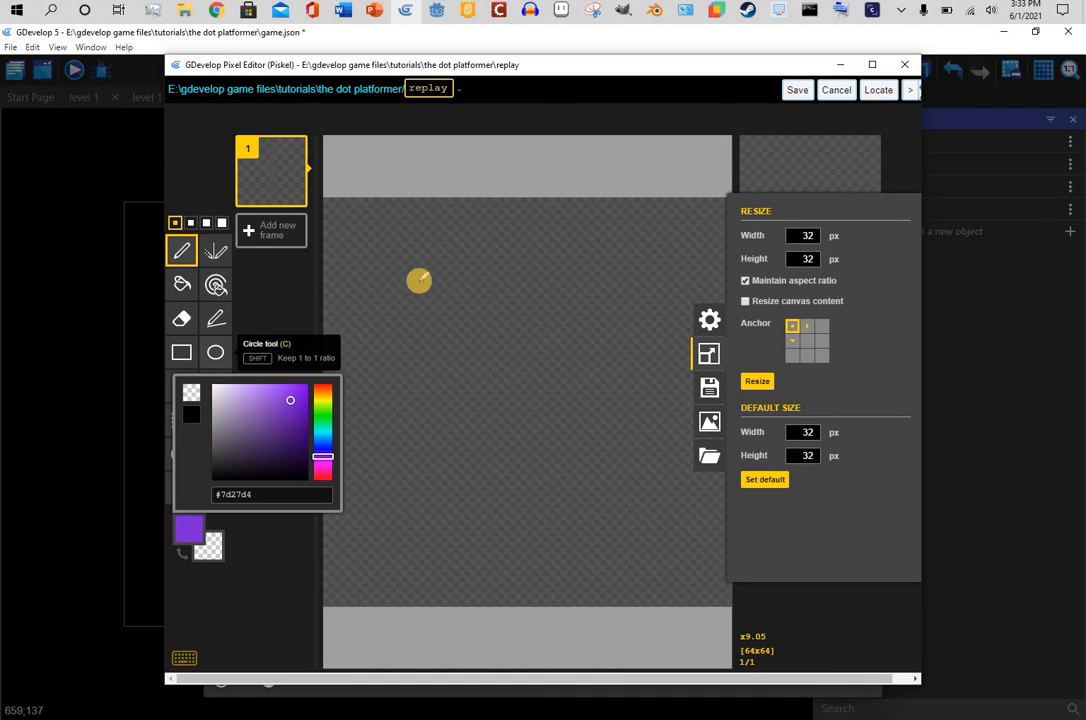
click(182, 284)
click(490, 286)
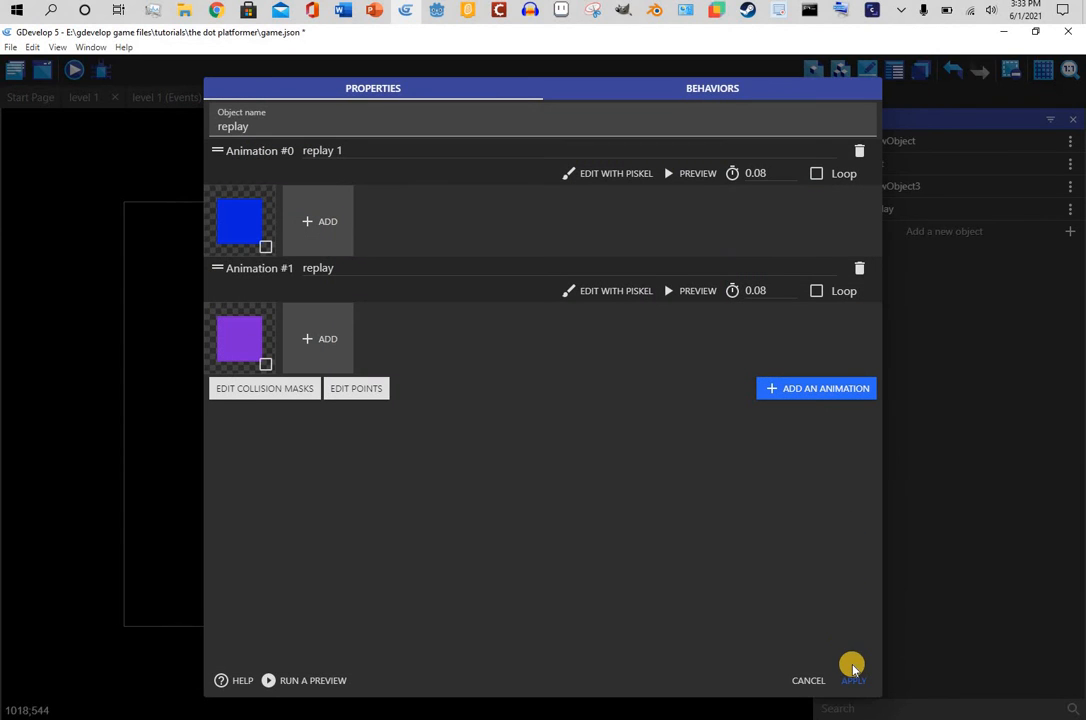
click(853, 676)
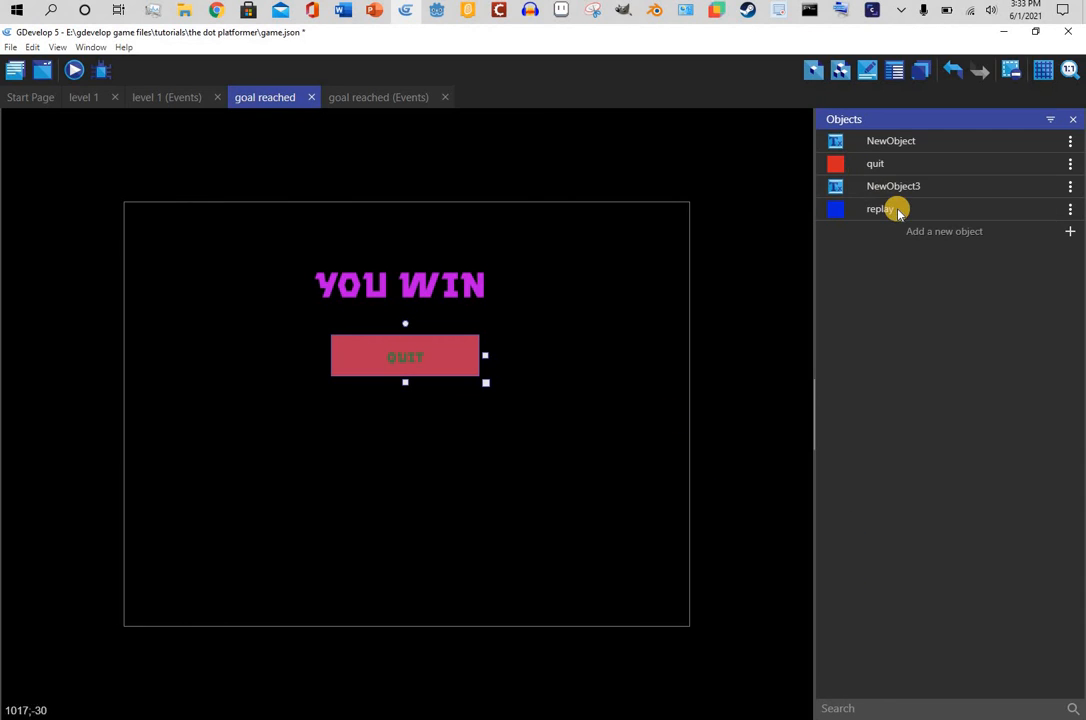
click(958, 201)
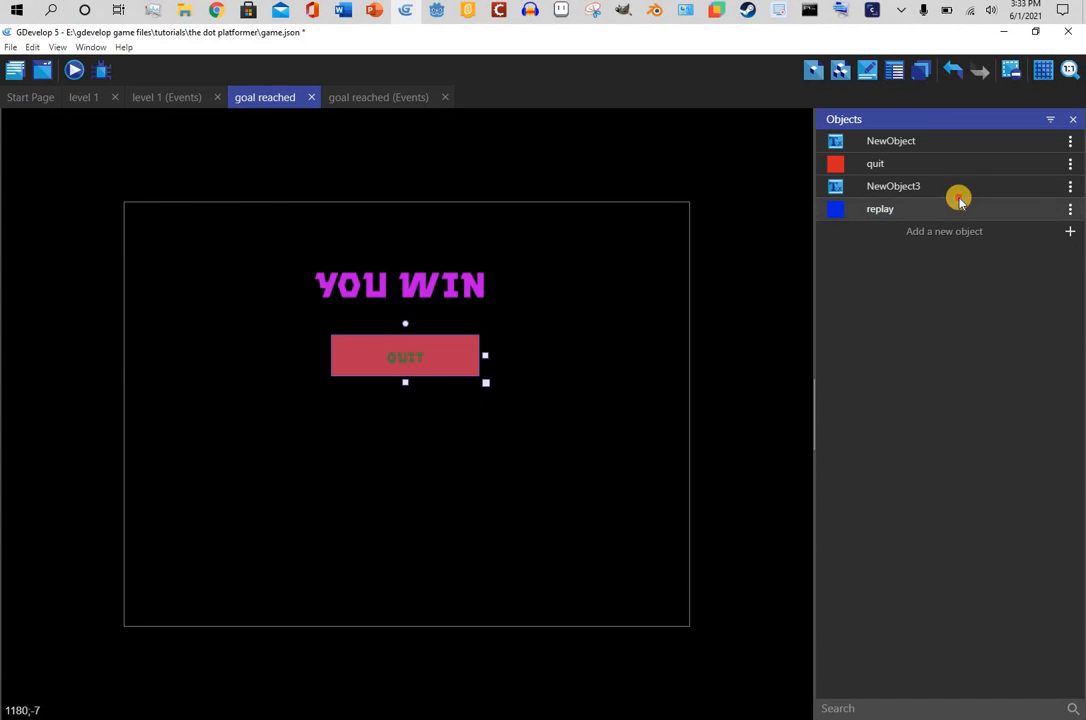
drag(958, 201, 345, 400)
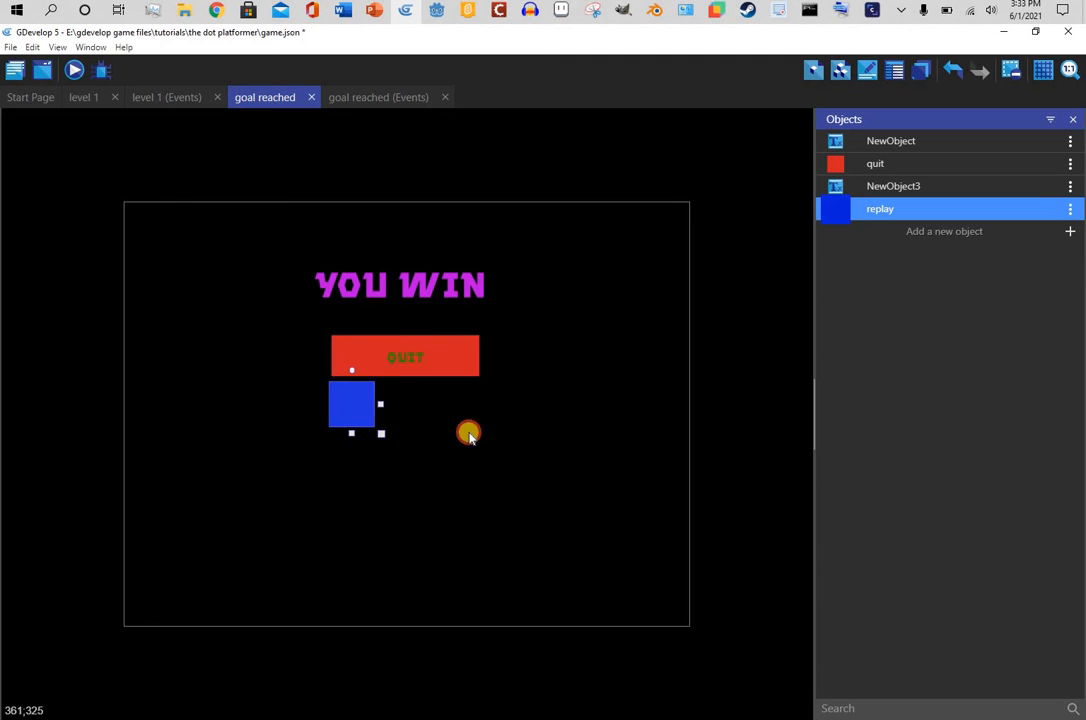
drag(481, 424, 430, 397)
key(Delete)
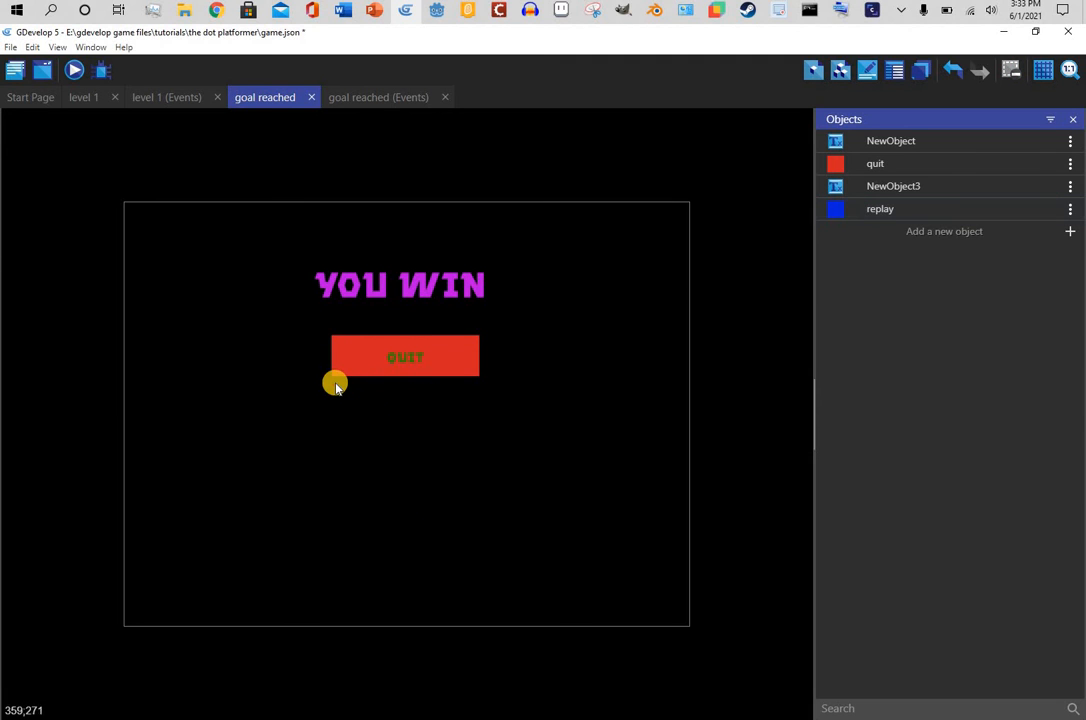
- Place the replay sprite directly below the red quit button and resize it to about the same width and height
mouse_move(297, 360)
mouse_down()
mouse_move(388, 416)
mouse_move(411, 452)
mouse_up()
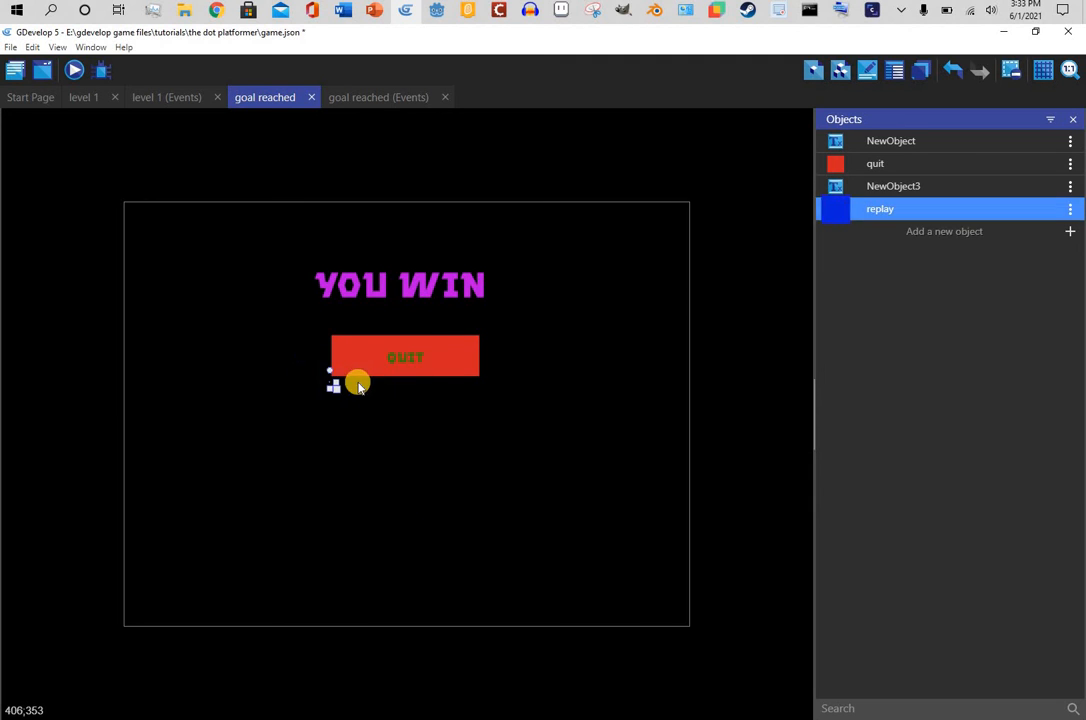
drag(366, 412, 495, 448)
mouse_move(402, 397)
mouse_down()
mouse_move(395, 427)
mouse_move(420, 421)
mouse_move(409, 419)
mouse_up()
drag(490, 400, 482, 402)
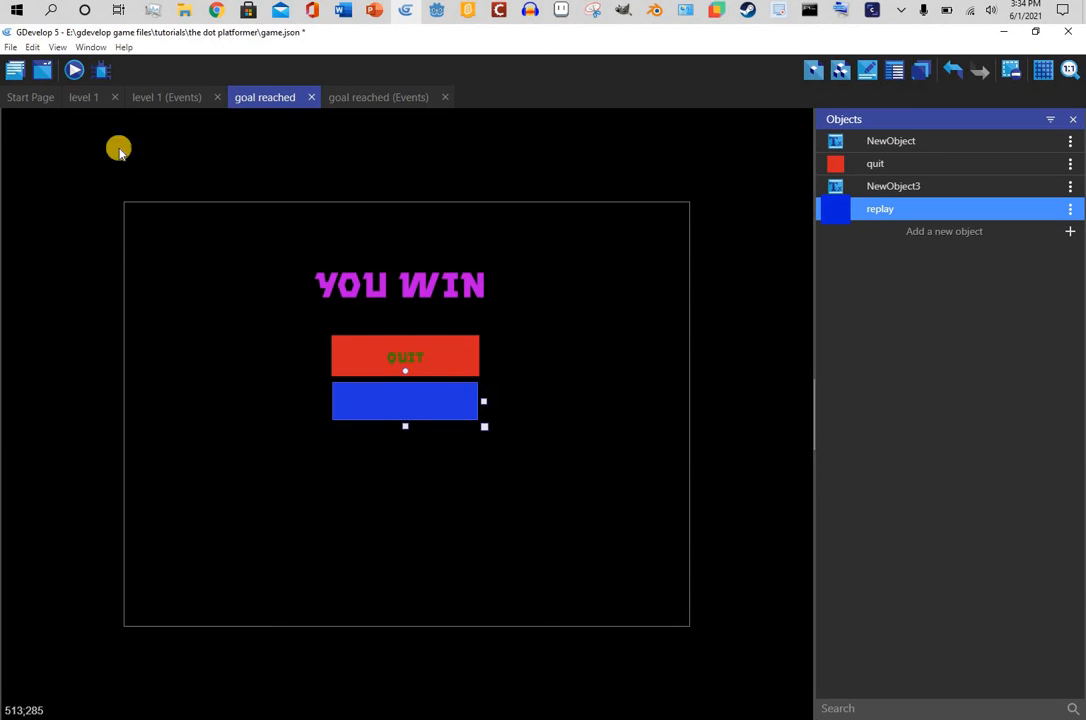
click(165, 100)
scroll(285, 500, down, 3)
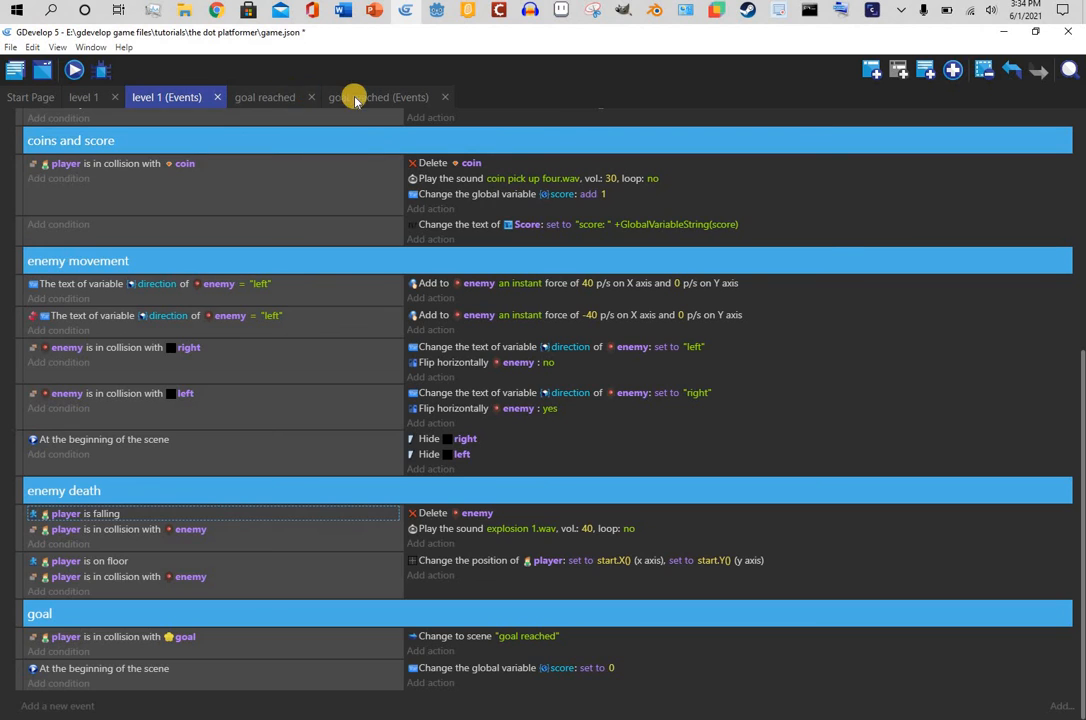
click(290, 96)
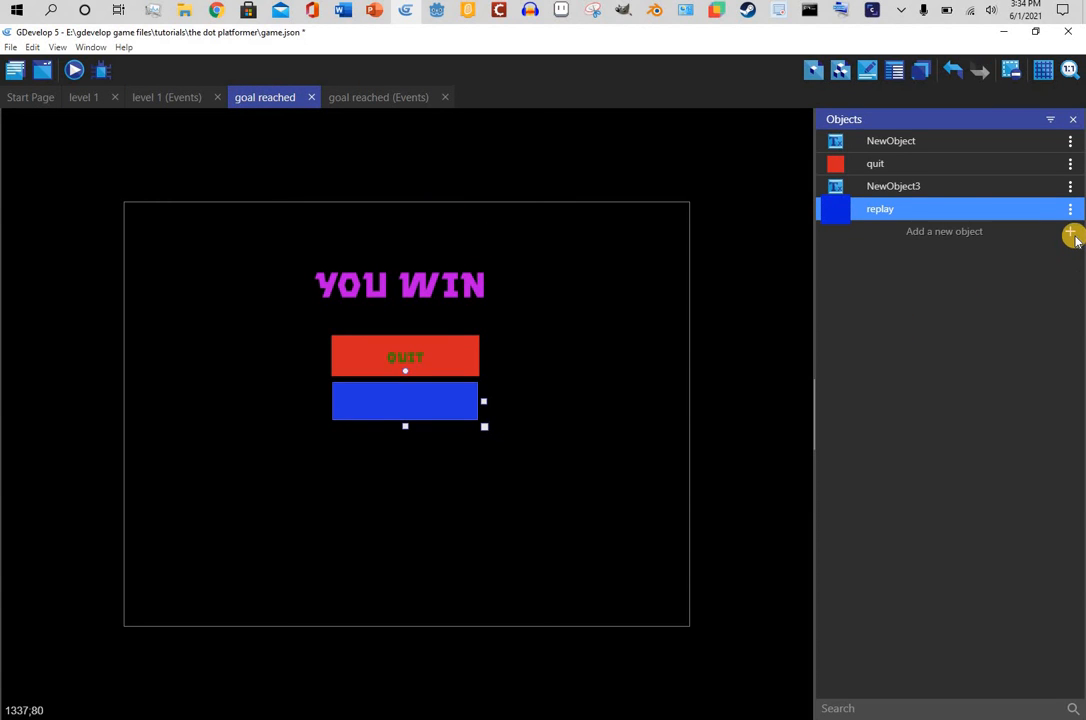
- Add a text object to the goal reached scene reading "Repla", in dark green with the Clickuper.ttf font
click(1065, 238)
click(497, 279)
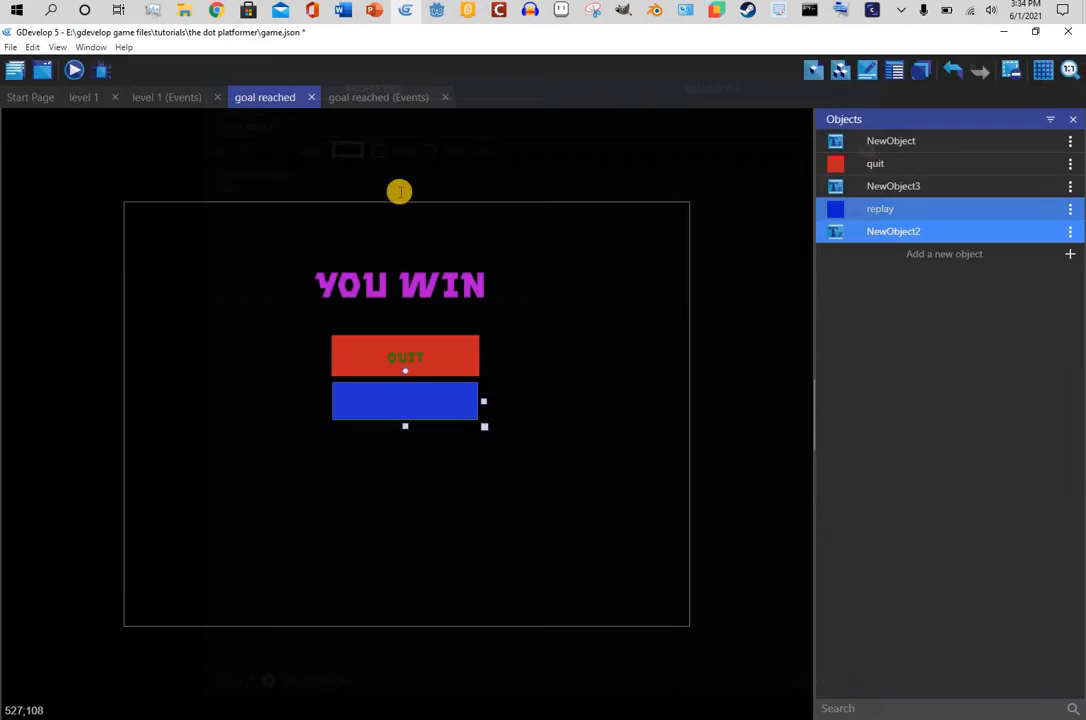
drag(308, 198, 34, 185)
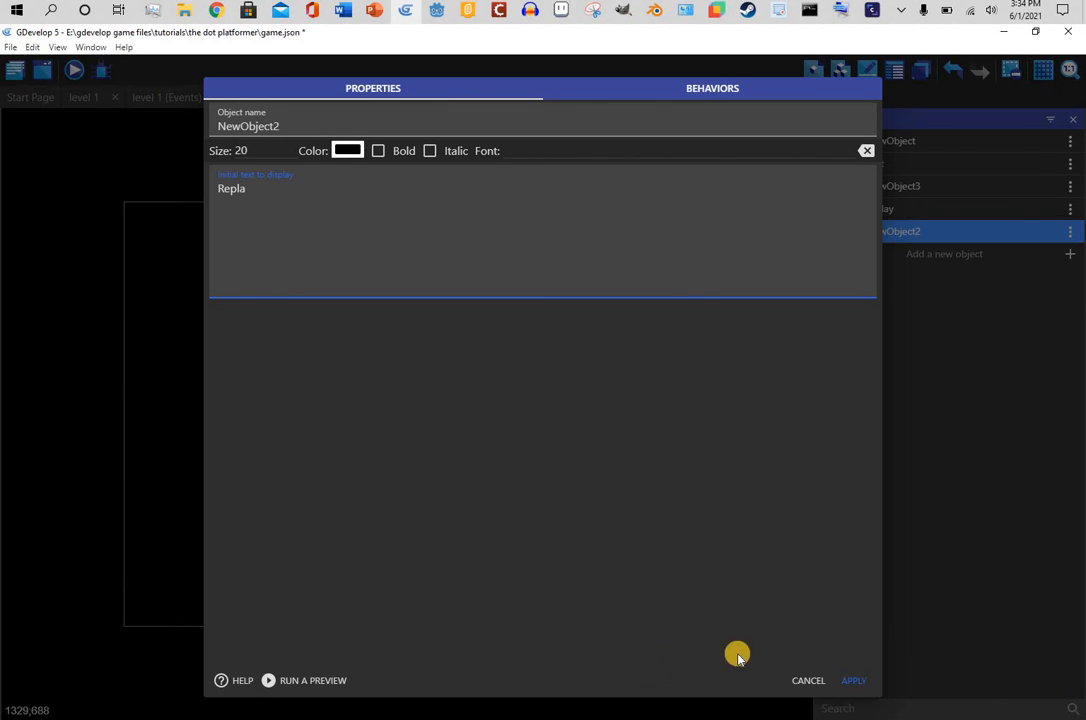
click(340, 151)
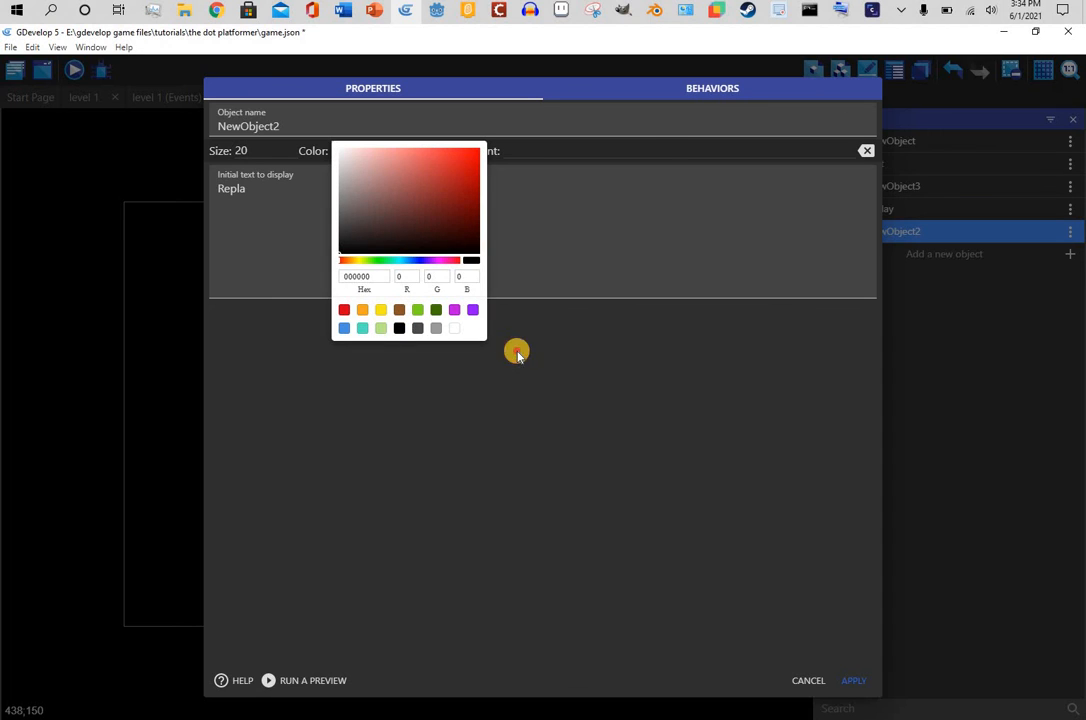
click(435, 309)
click(642, 148)
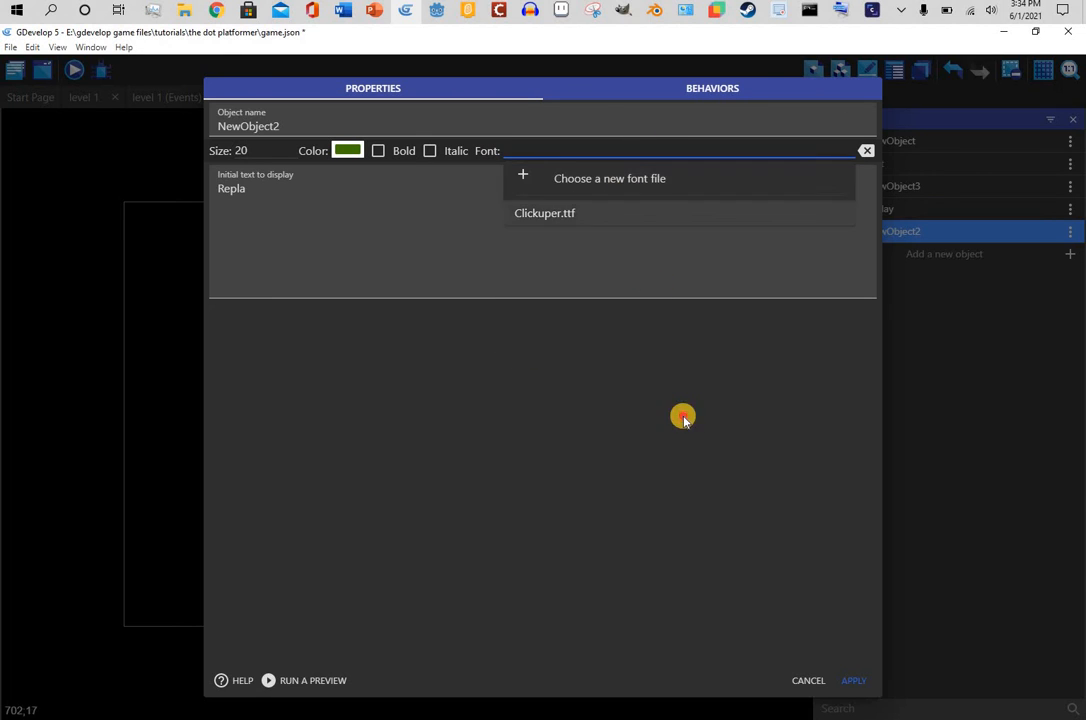
click(856, 680)
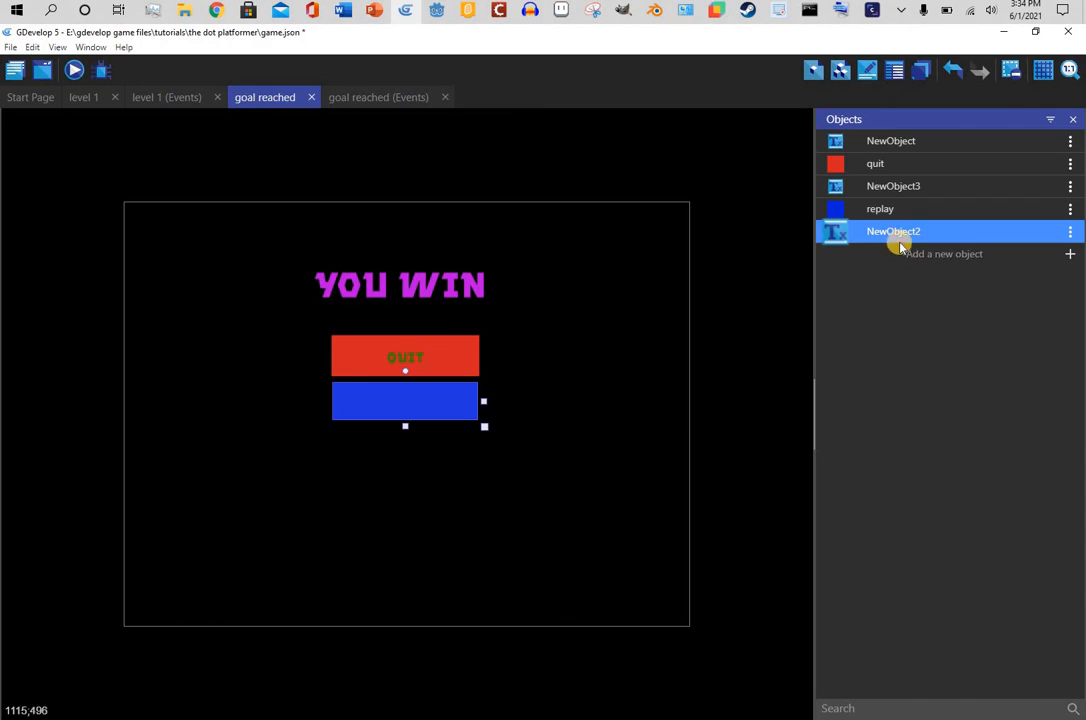
- Place the new text object centred on the blue replay button and correct its text to "Replay"
drag(892, 228, 408, 412)
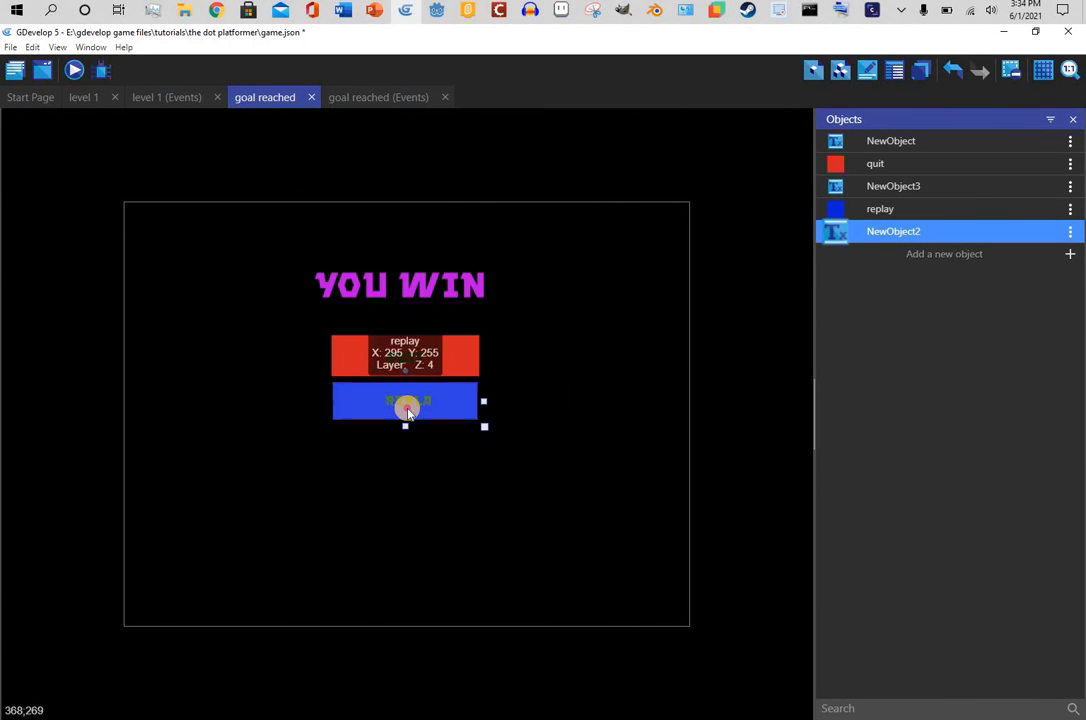
double_click(405, 402)
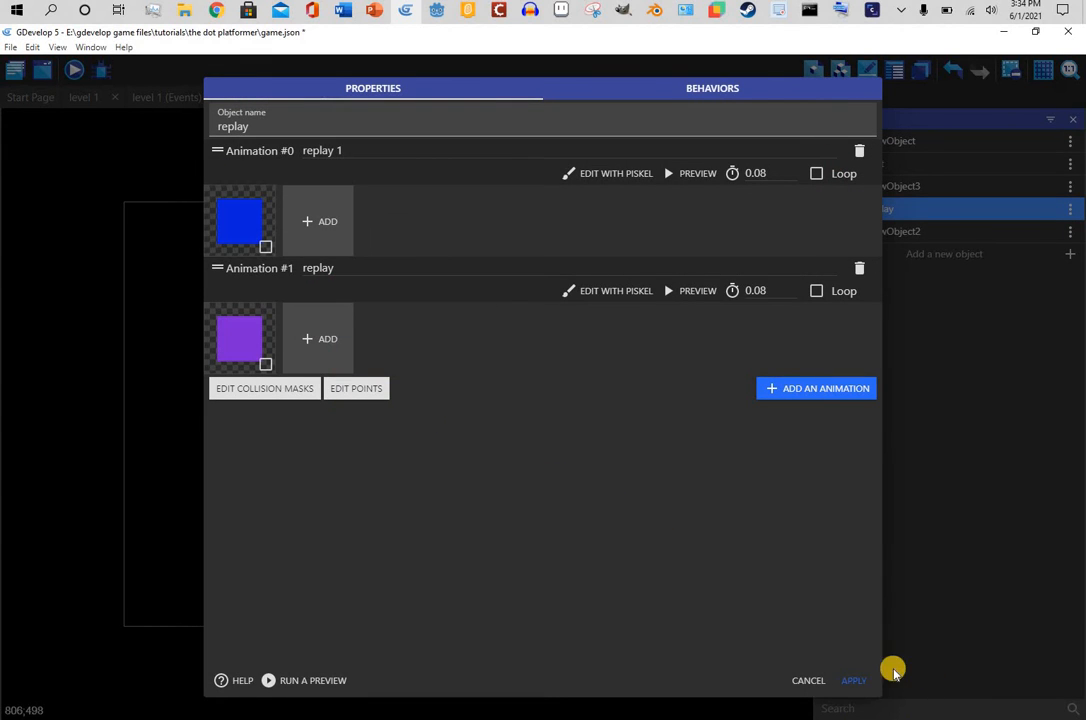
click(855, 680)
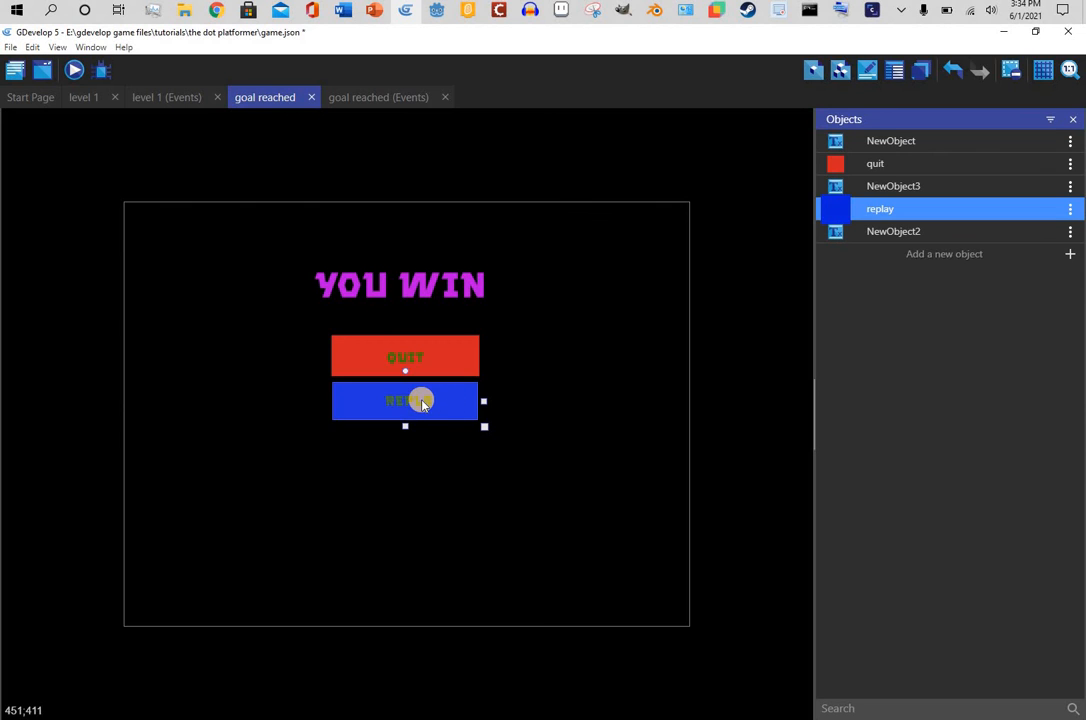
double_click(417, 399)
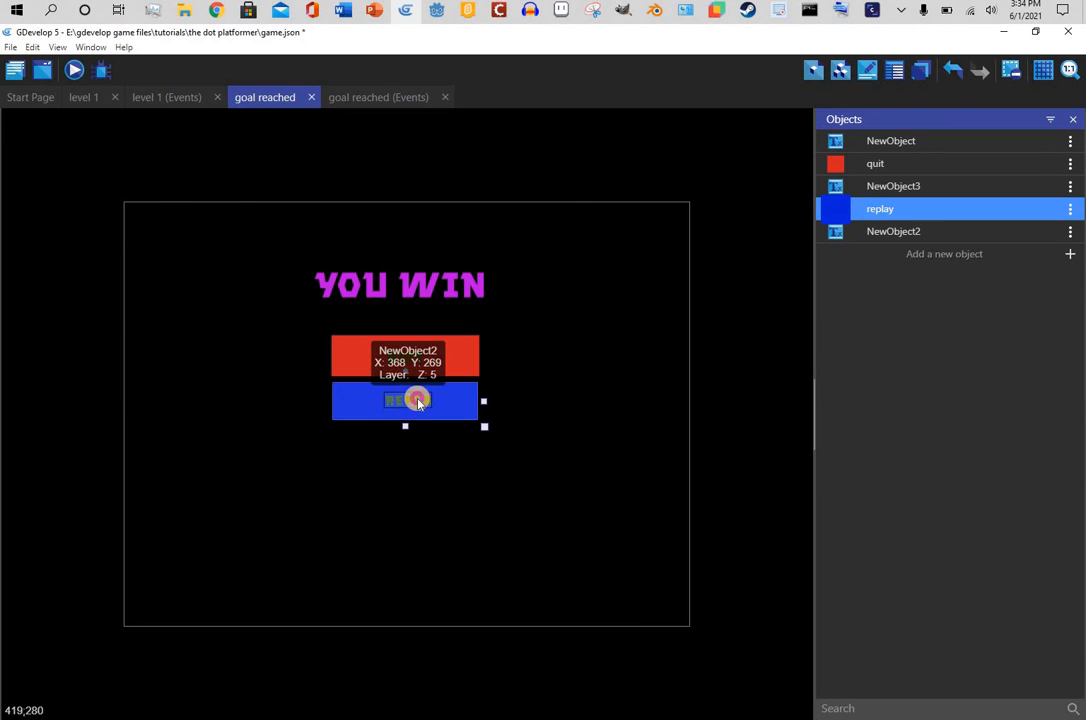
click(334, 191)
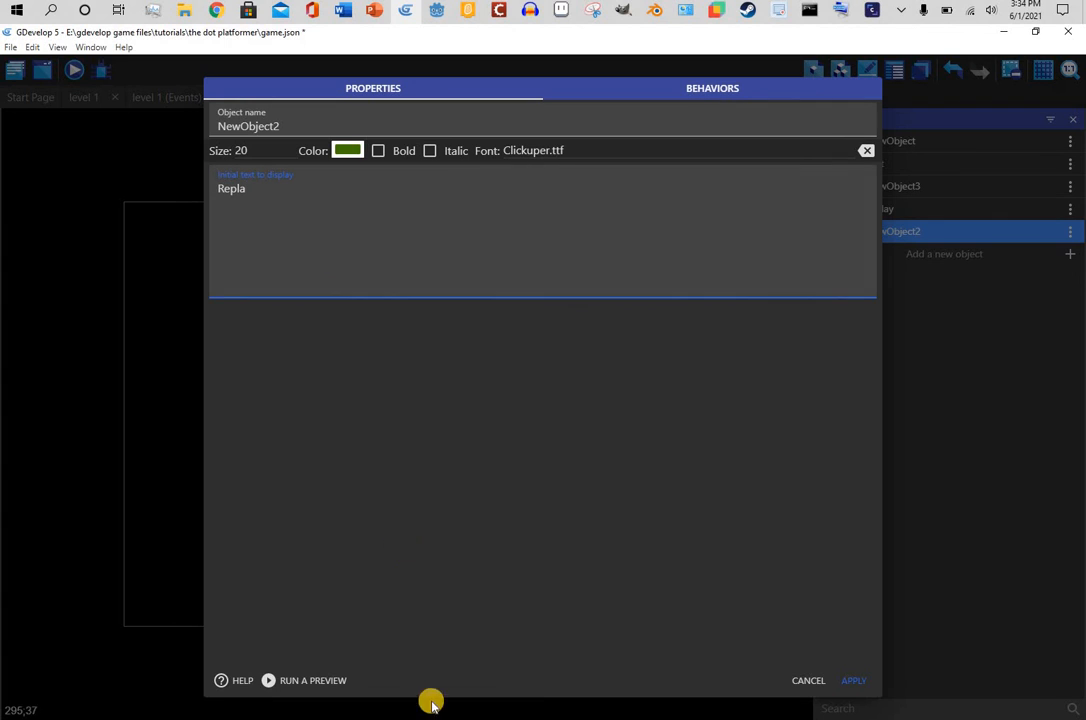
text(y)
click(853, 679)
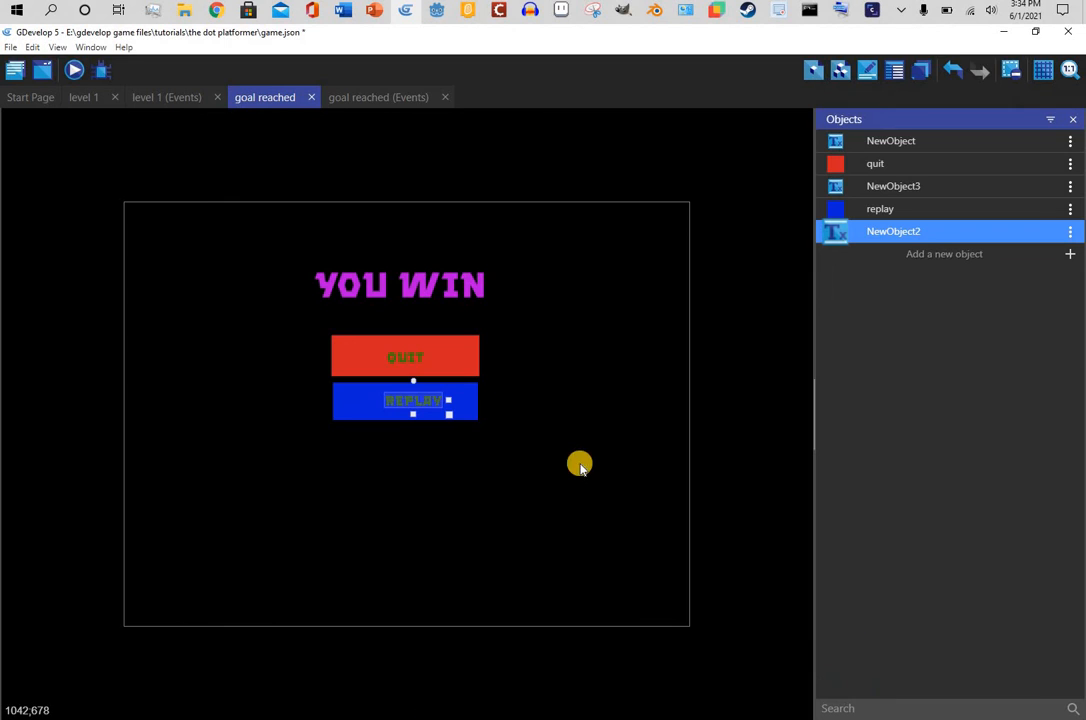
- Add a new event to the goal reached events with the condition that the cursor/touch is on replay
click(378, 100)
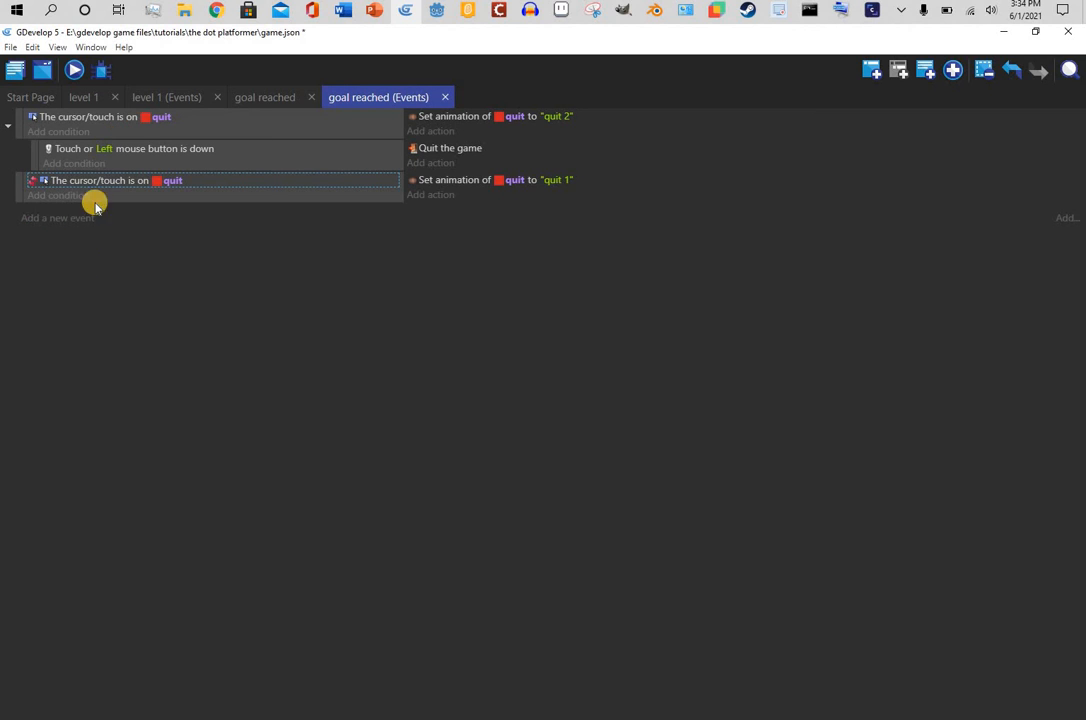
click(62, 219)
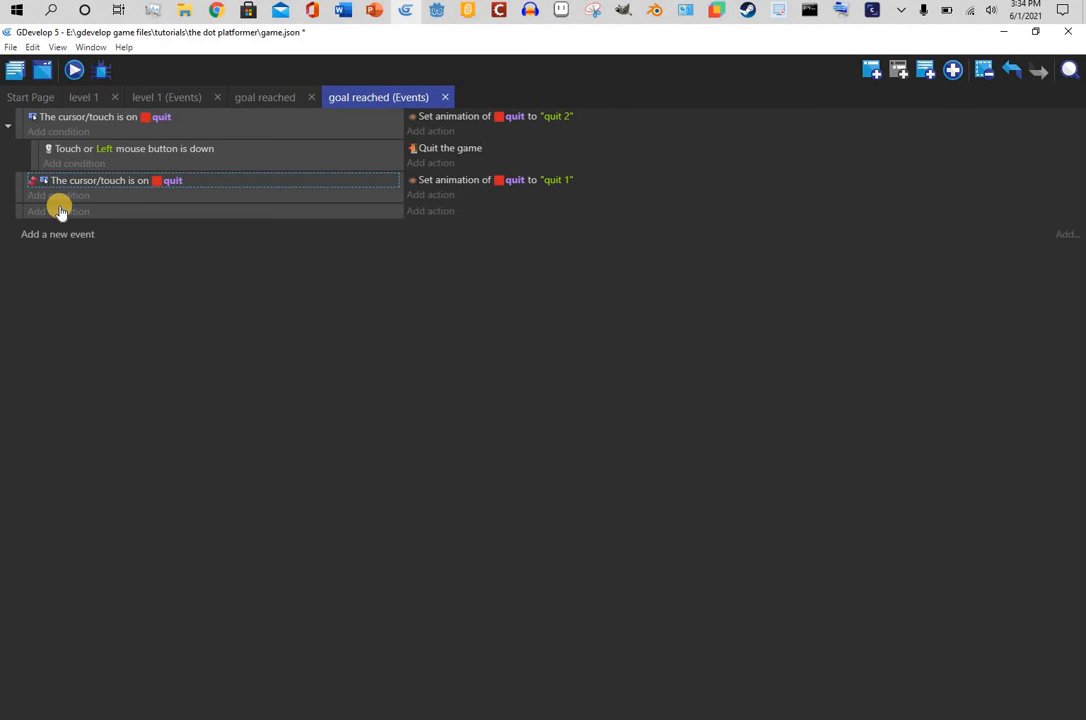
click(60, 210)
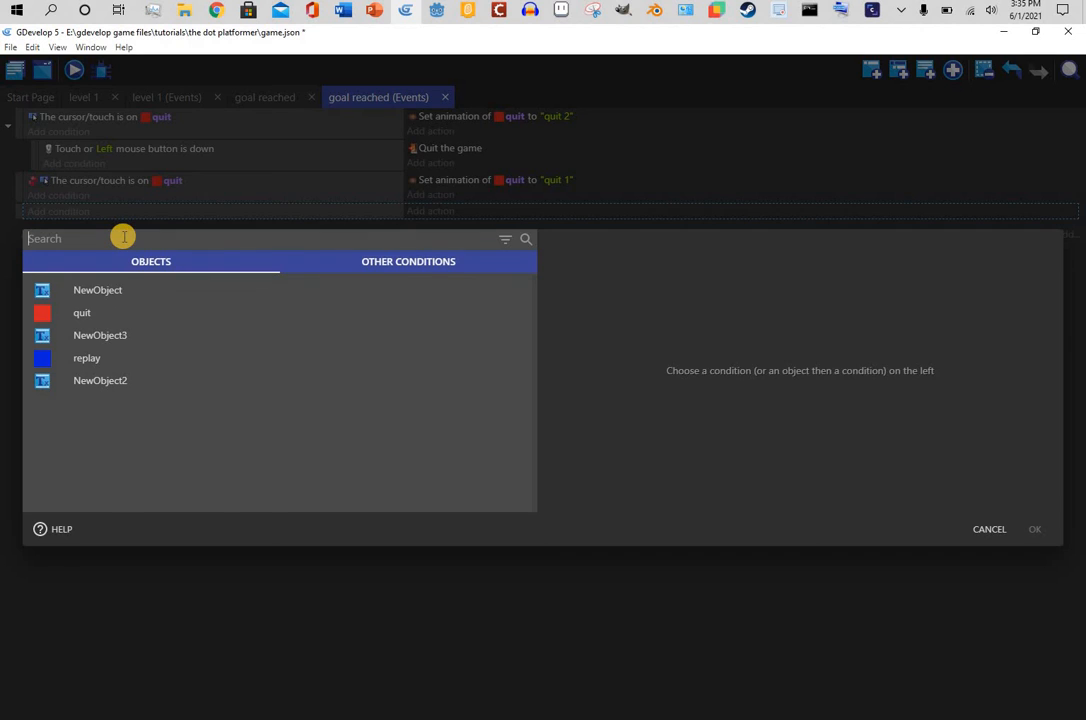
text(tou)
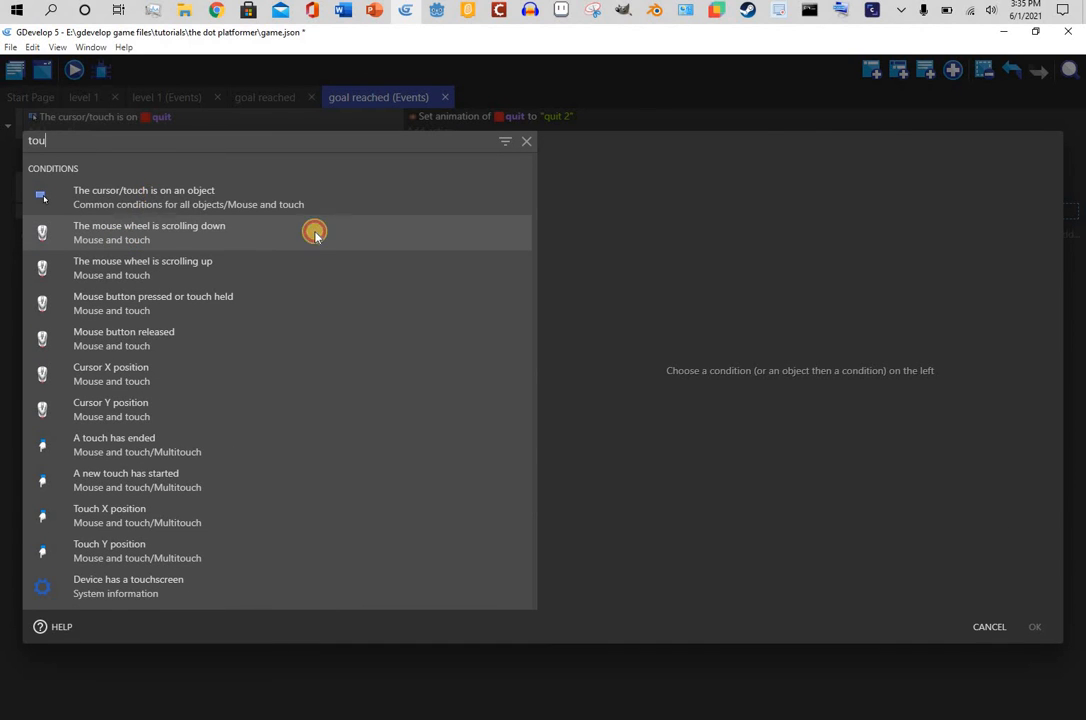
click(266, 196)
click(650, 291)
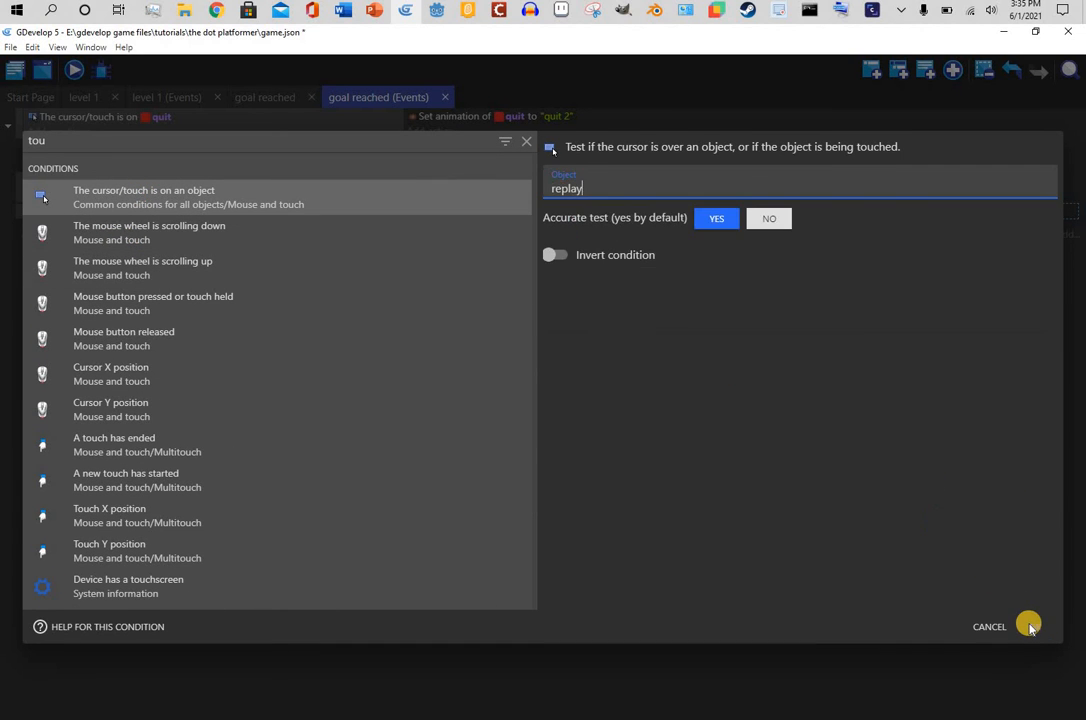
click(1032, 627)
- Copy the "quit 2" animation action into the replay event and change its animation name to "replay 1"
click(442, 115)
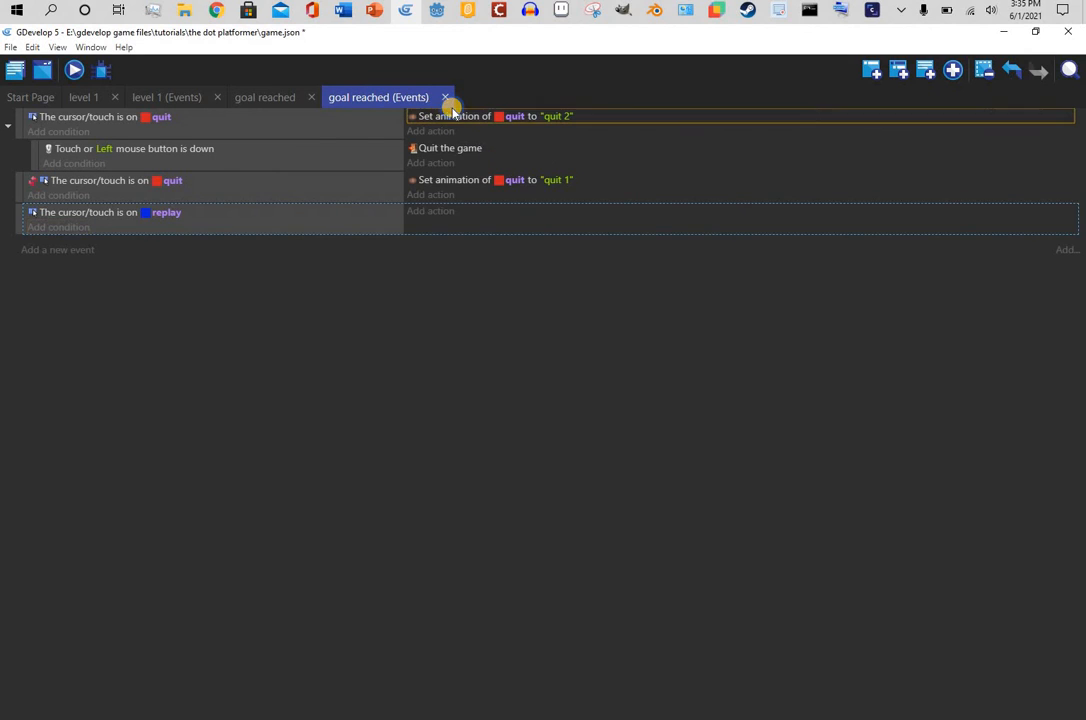
right_click(450, 114)
click(463, 121)
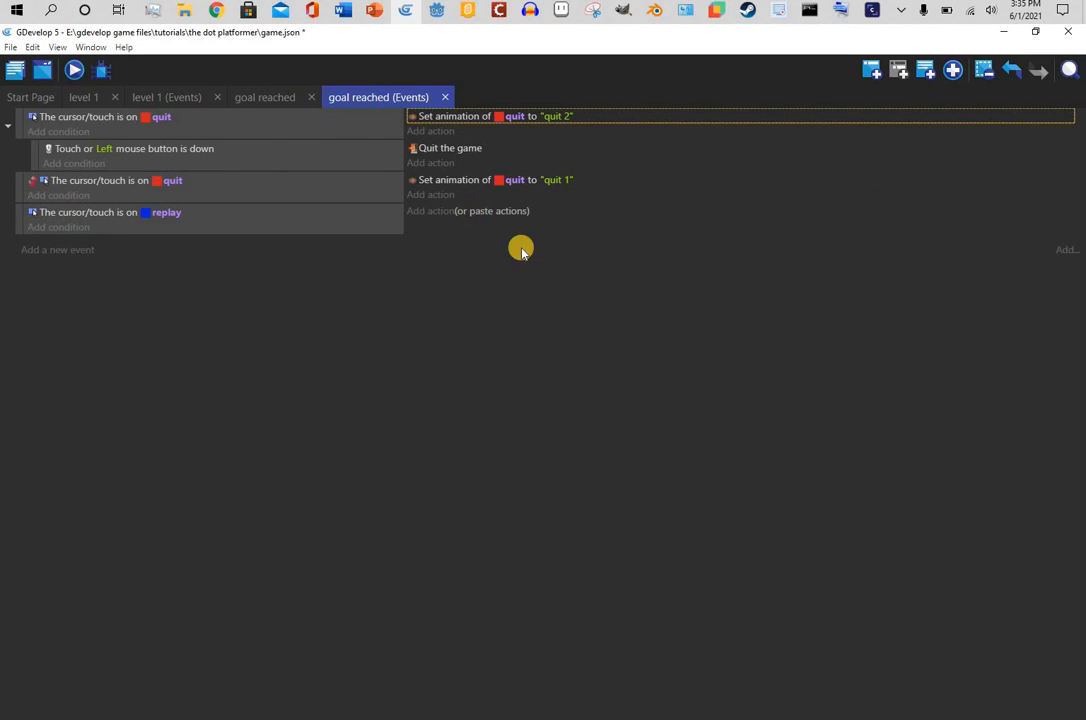
click(495, 211)
click(553, 214)
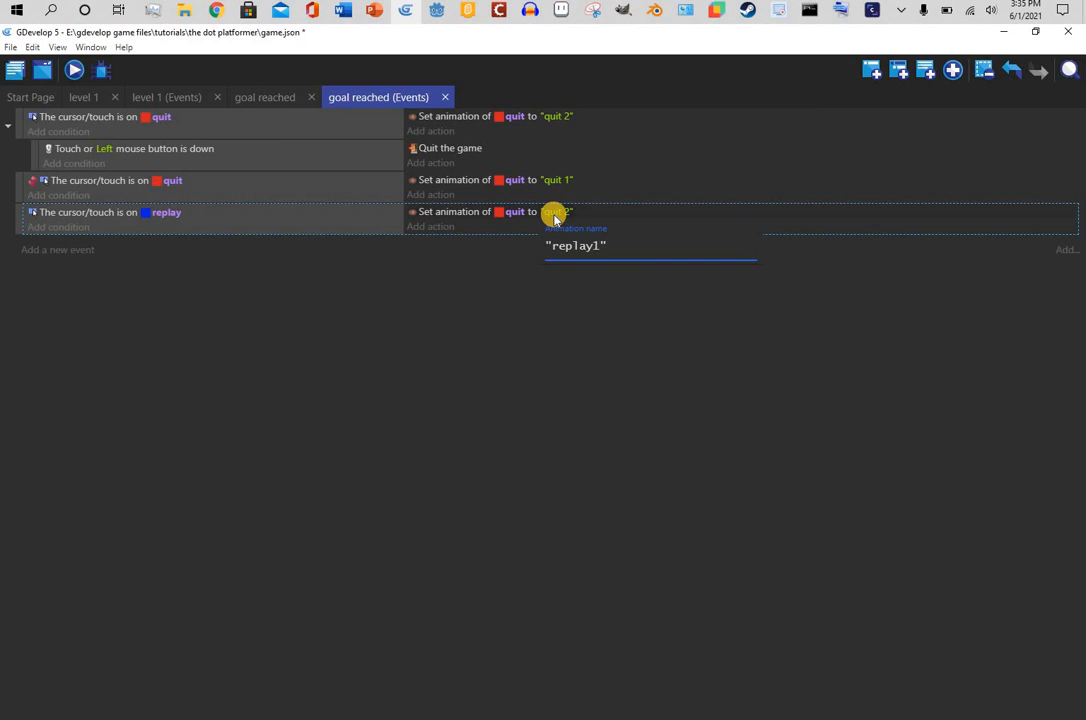
text(replay 1)
key(Return)
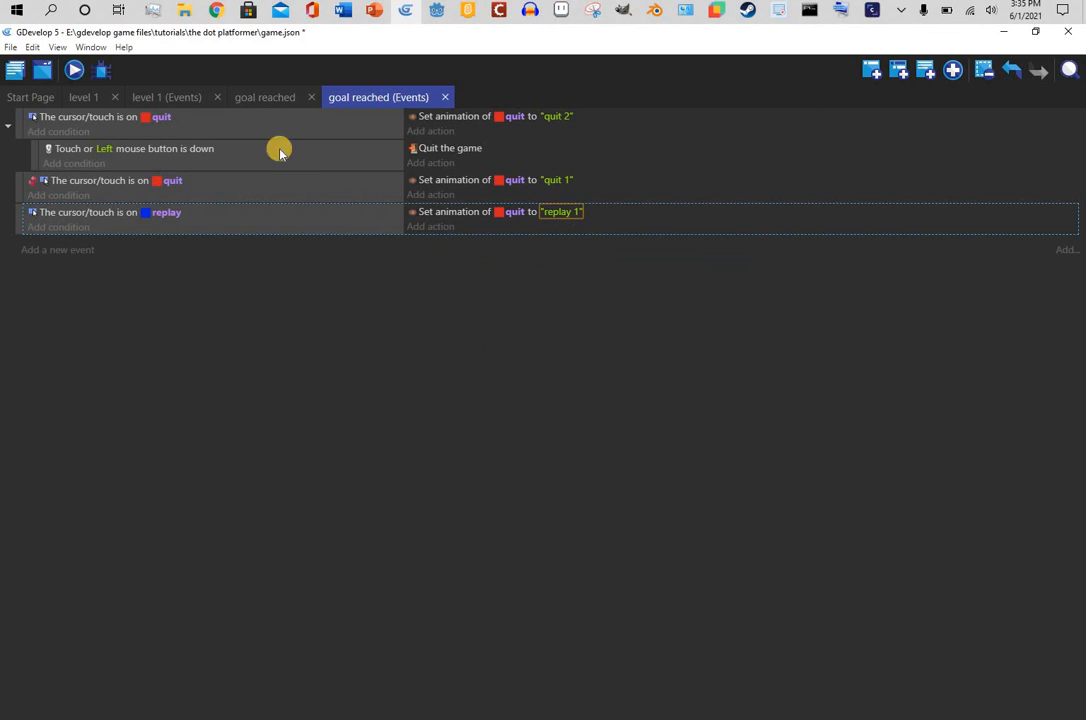
- Rename the replay object's second, purple animation as "replay 2" and apply the changes
click(258, 97)
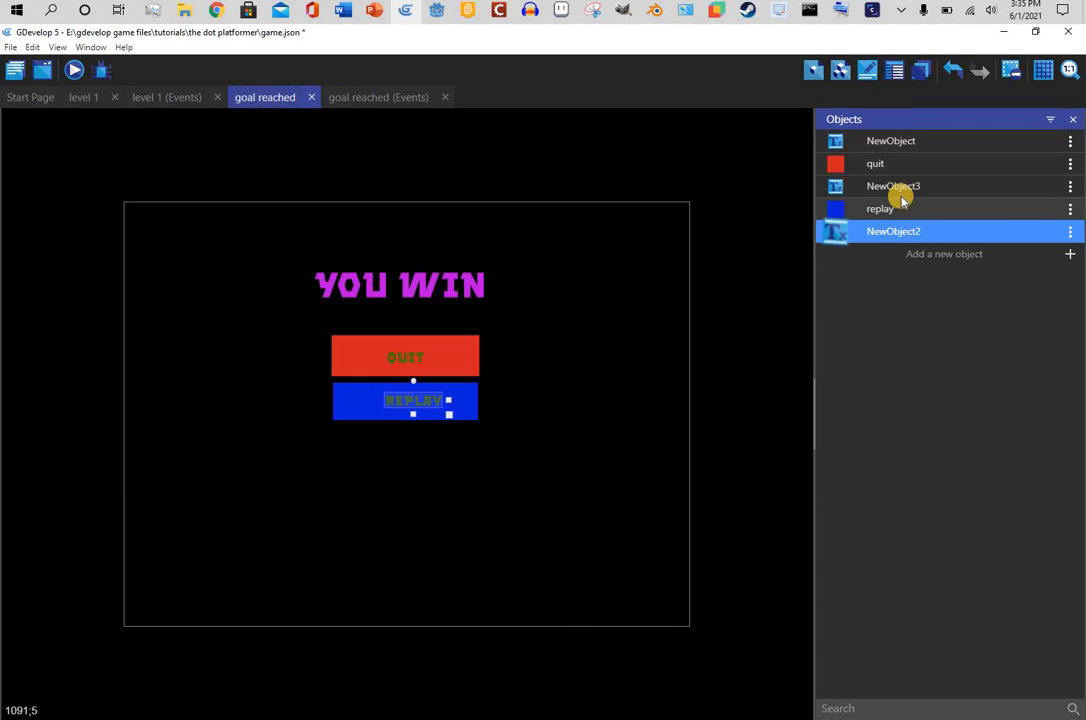
double_click(900, 203)
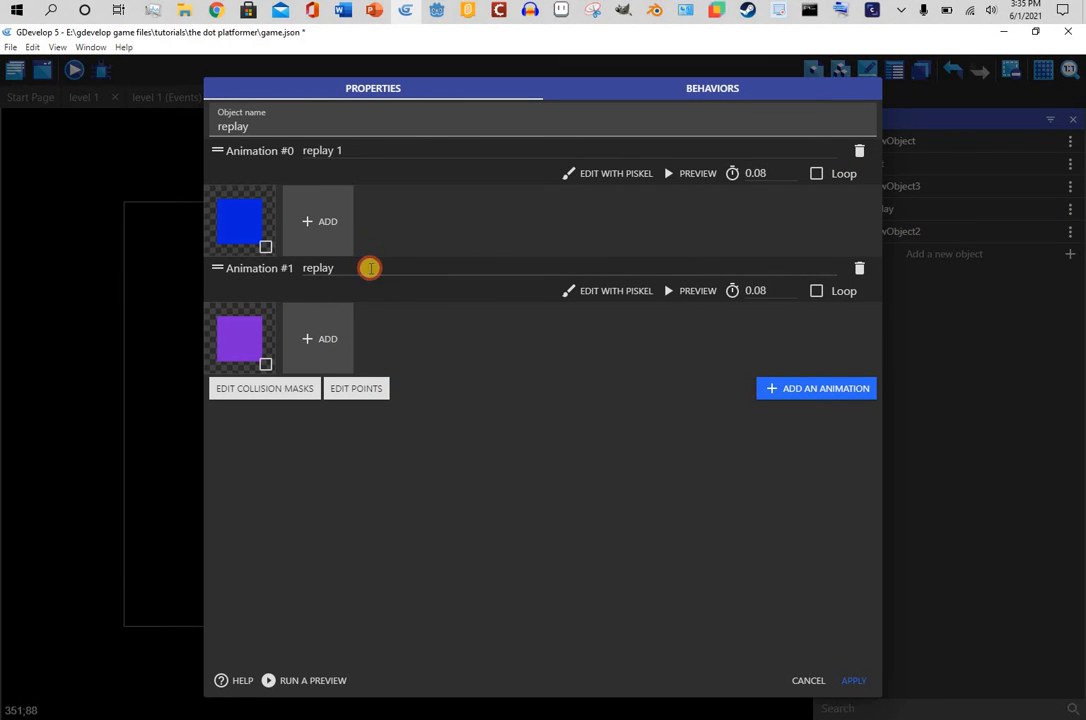
click(368, 270)
text(2)
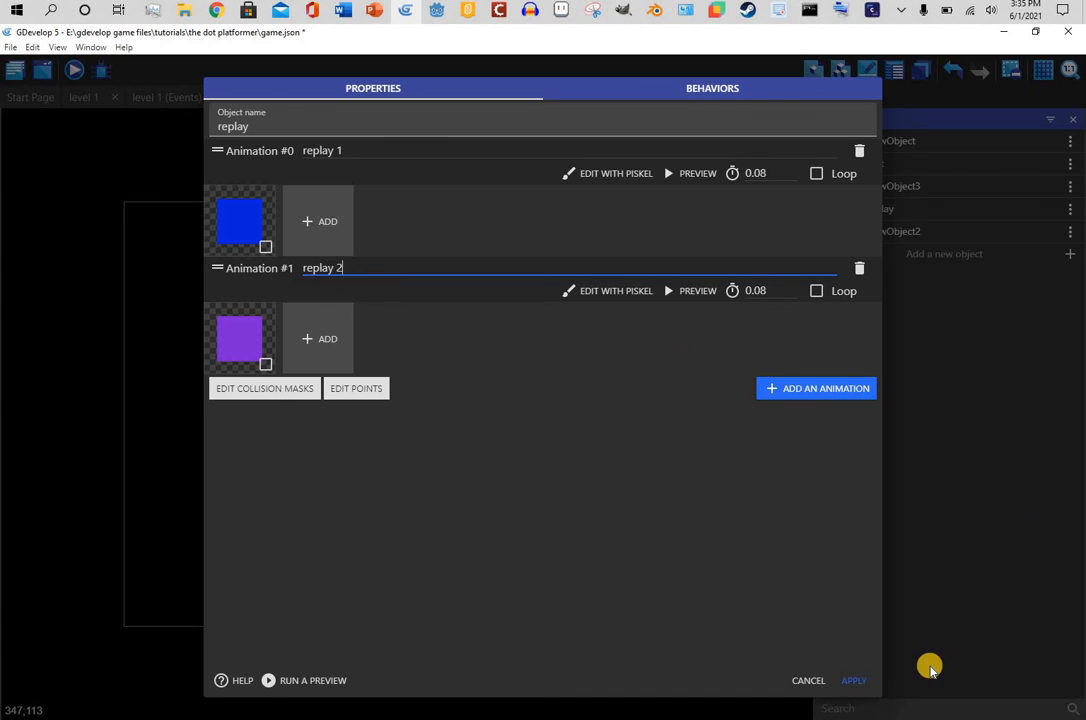
click(862, 681)
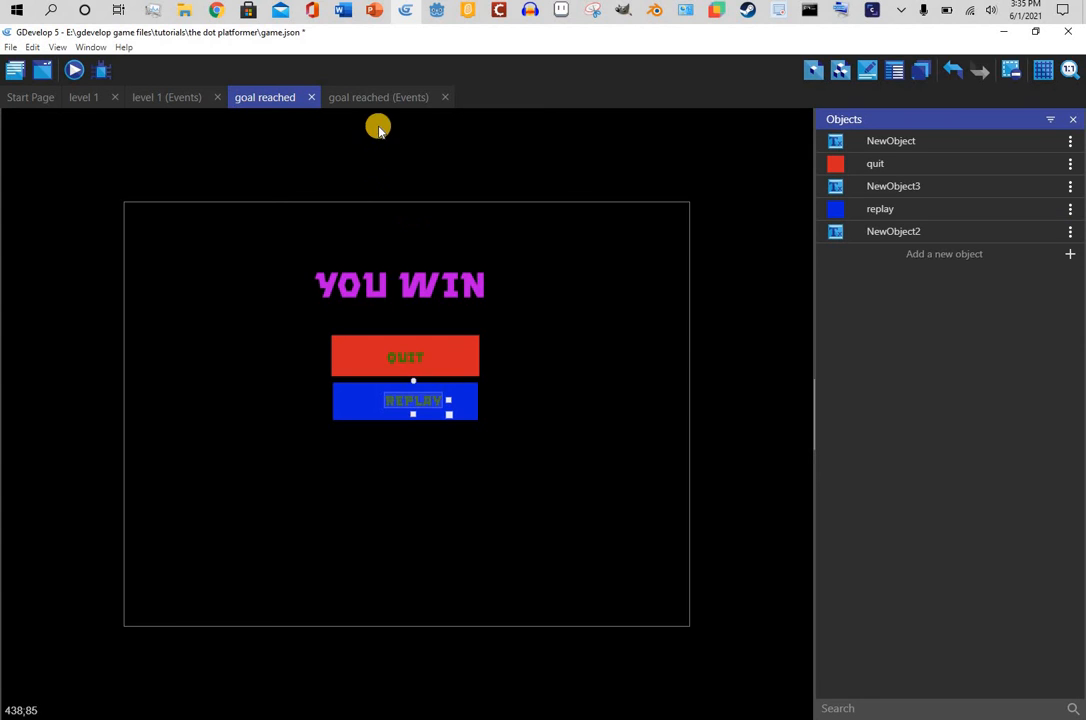
- Add a sub-event under the replay cursor event and copy the "Touch or Left mouse button is down" condition into it
click(390, 101)
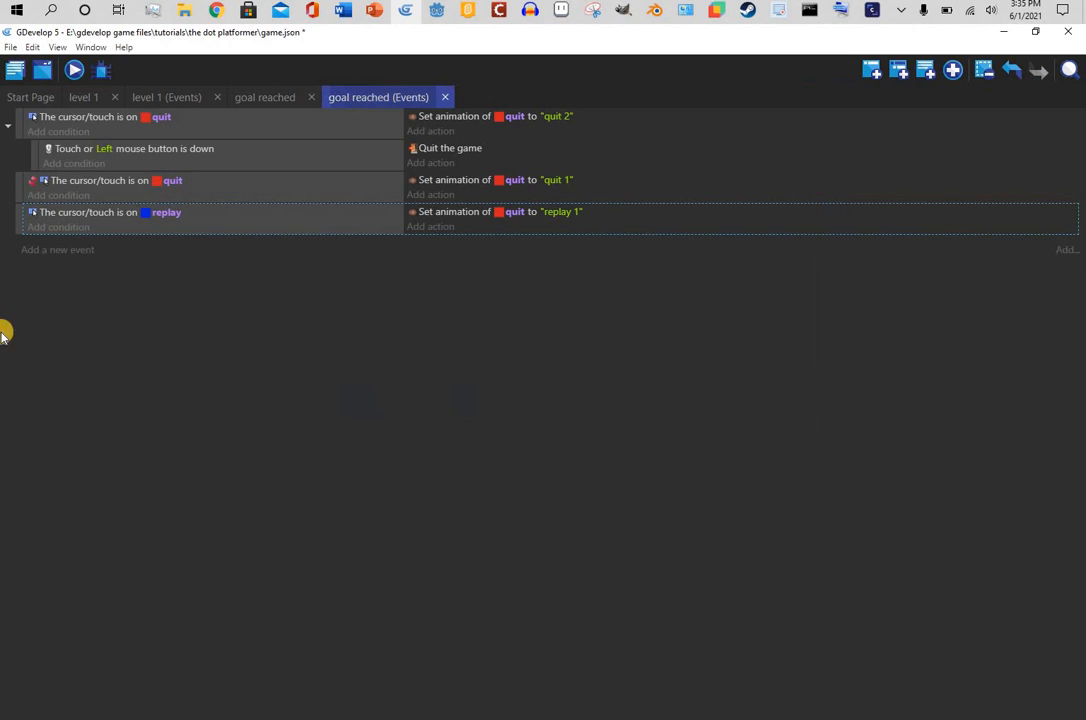
click(70, 250)
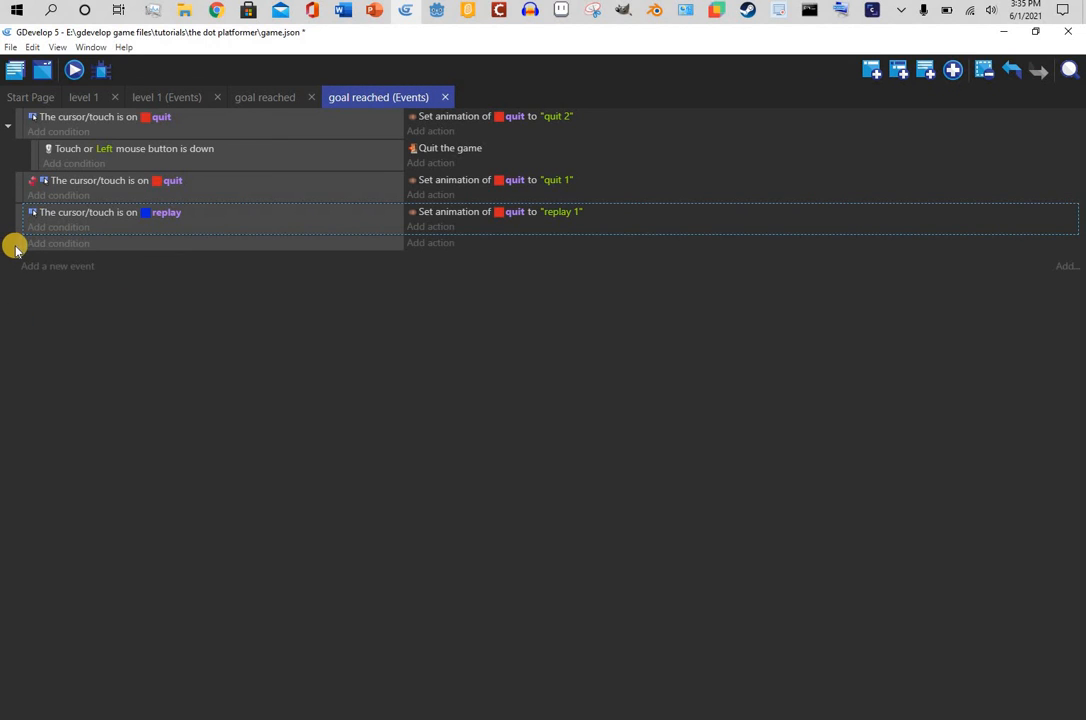
drag(42, 263, 38, 252)
right_click(158, 147)
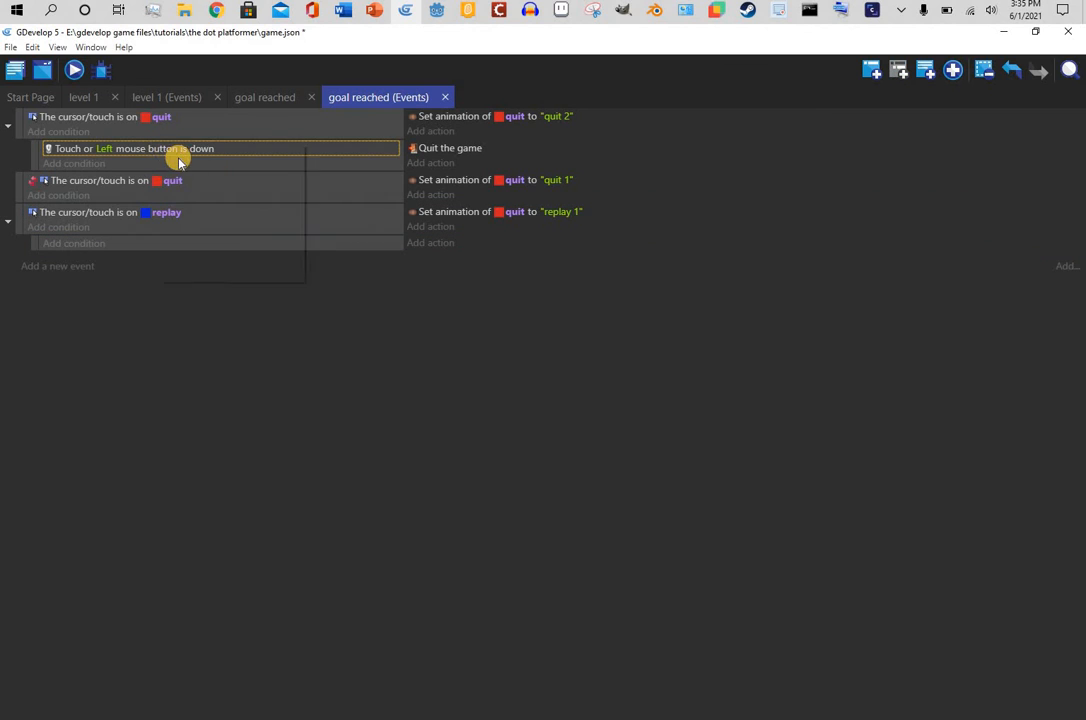
click(179, 156)
click(117, 249)
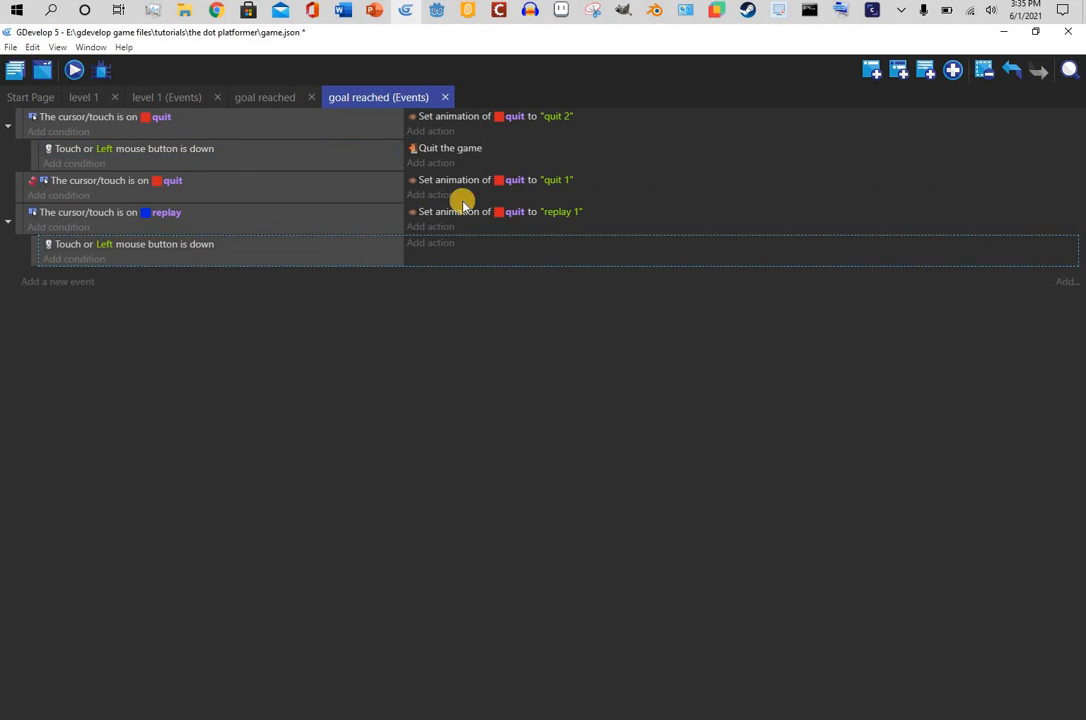
- Add a "Change the scene" action to the replay mouse-down sub-event that starts "level 1"
click(433, 240)
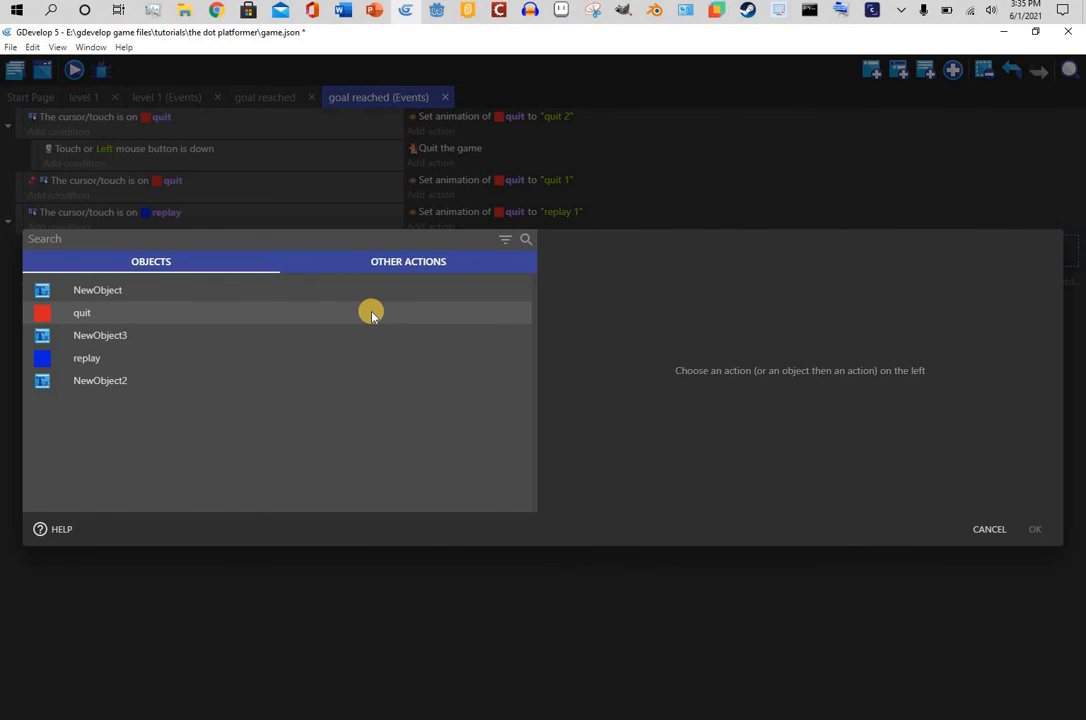
click(325, 252)
click(165, 108)
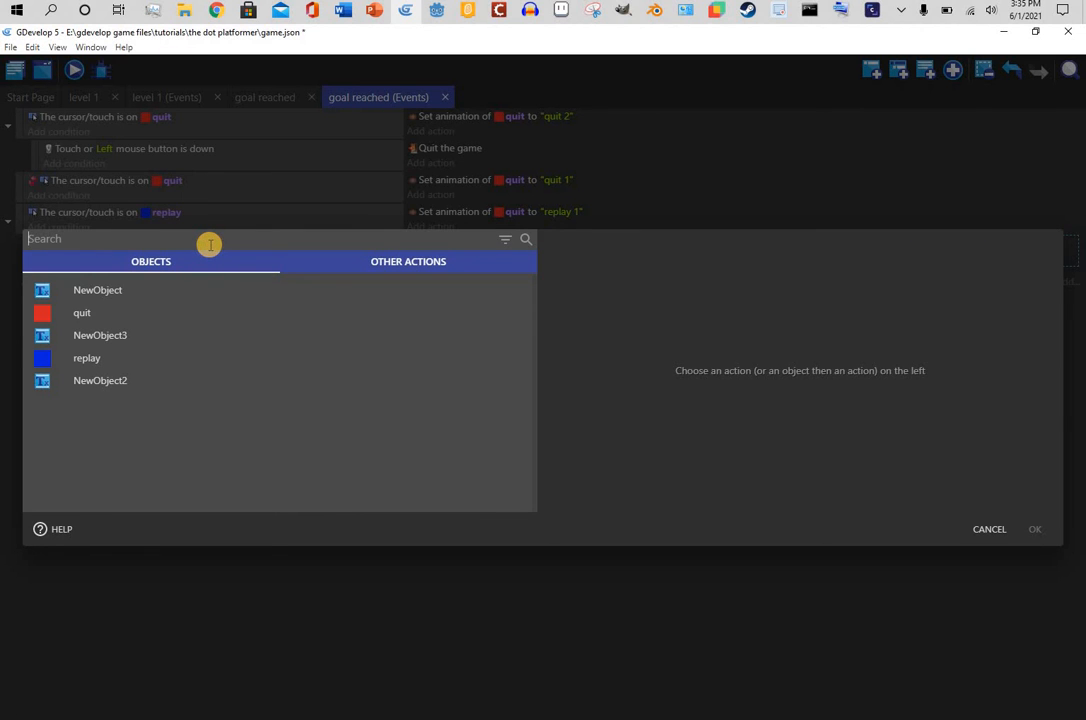
text(change)
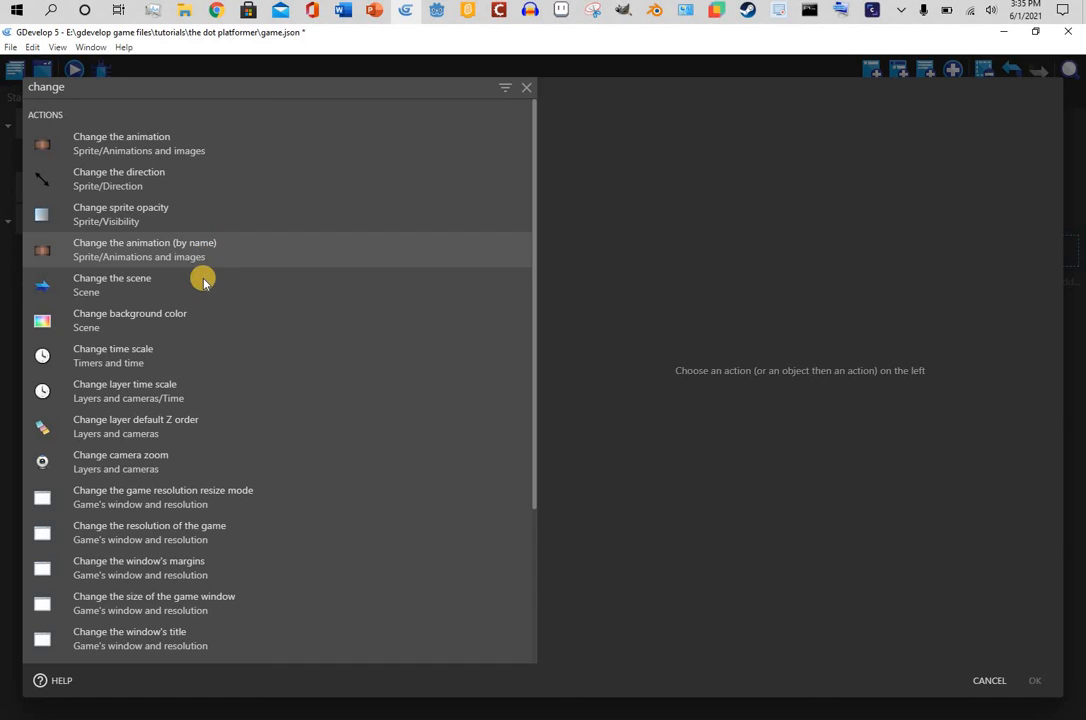
click(203, 282)
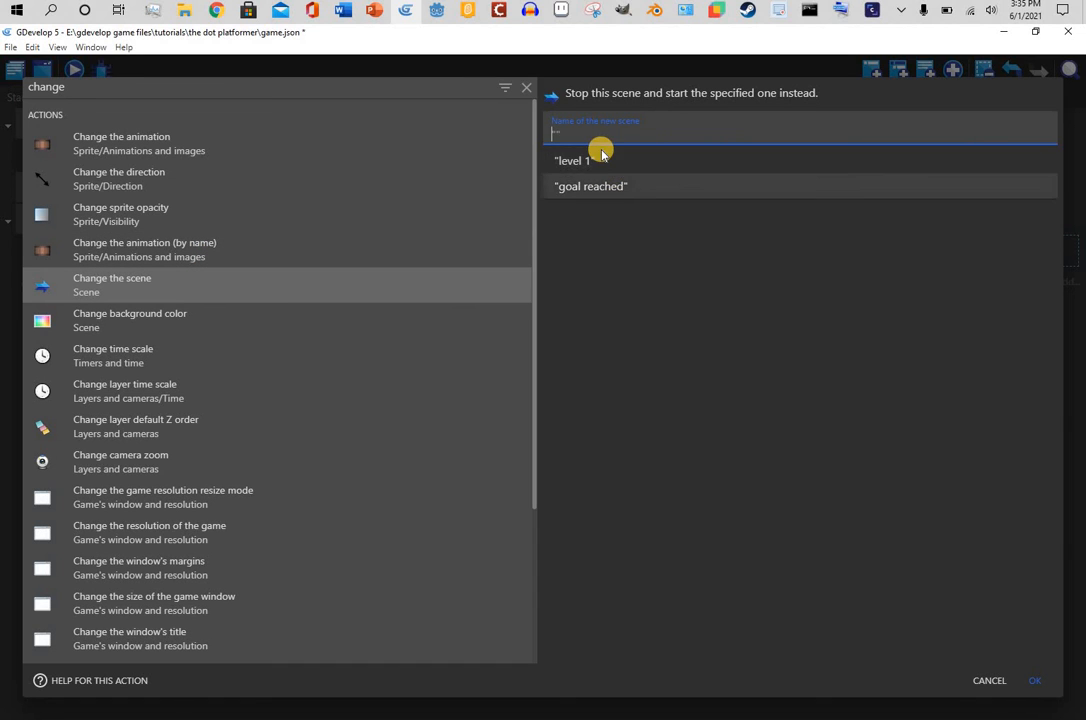
click(1002, 684)
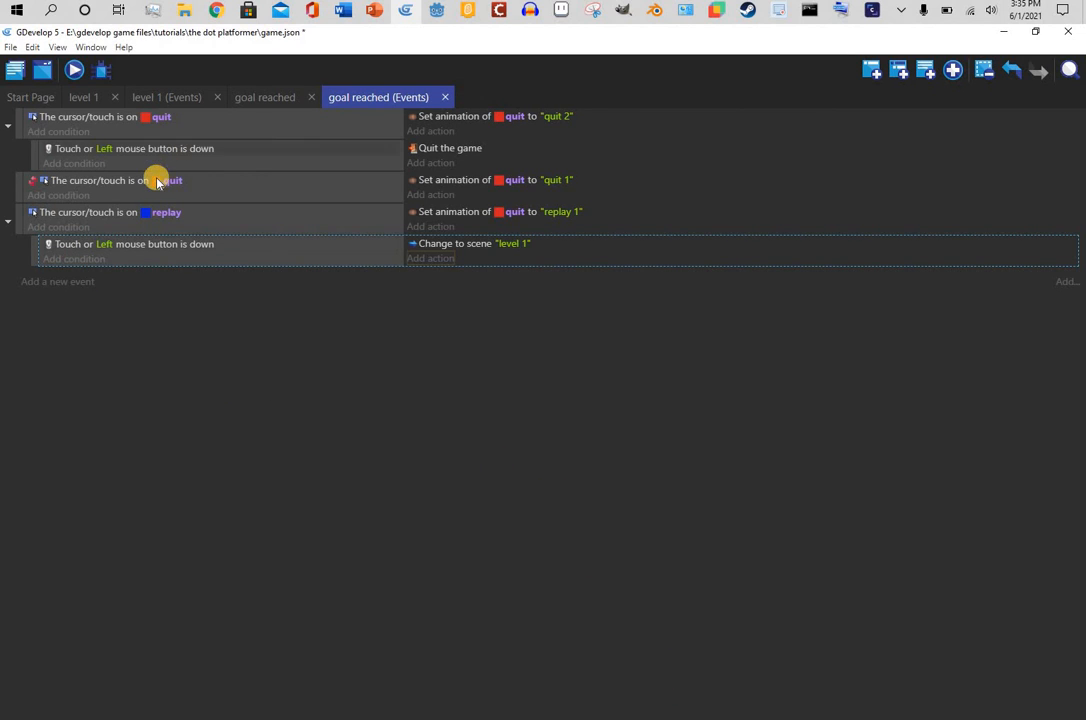
- Add a new event with a copy of the inverted quit cursor condition and change its object to replay
click(96, 185)
right_click(104, 189)
click(61, 291)
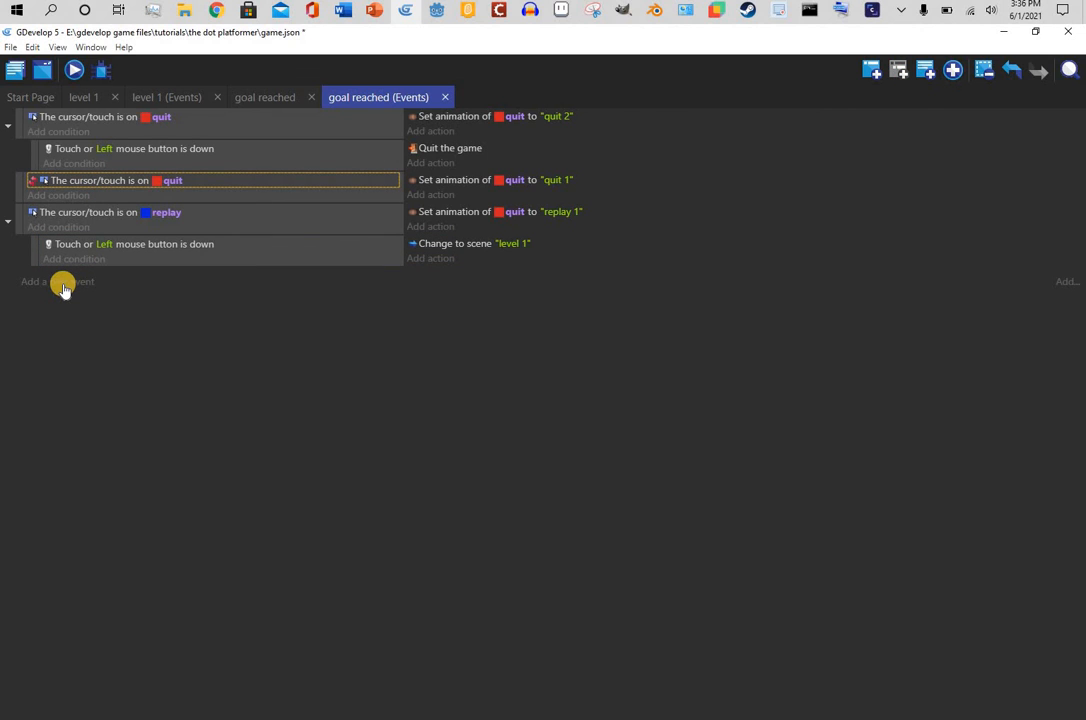
click(45, 284)
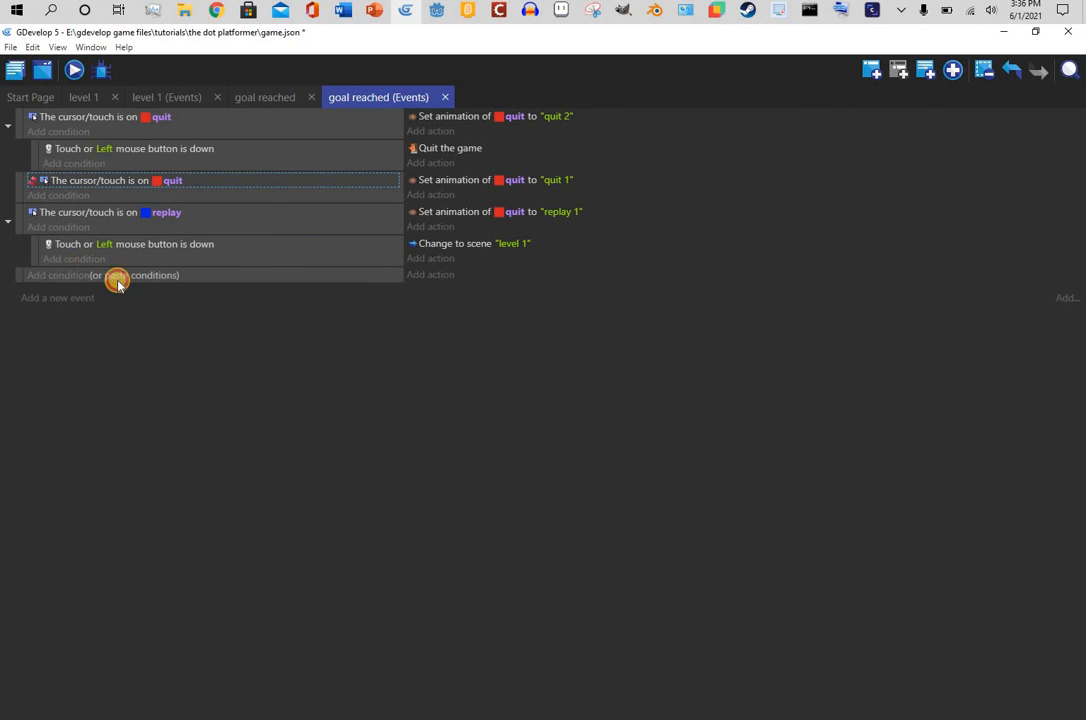
click(117, 281)
double_click(65, 275)
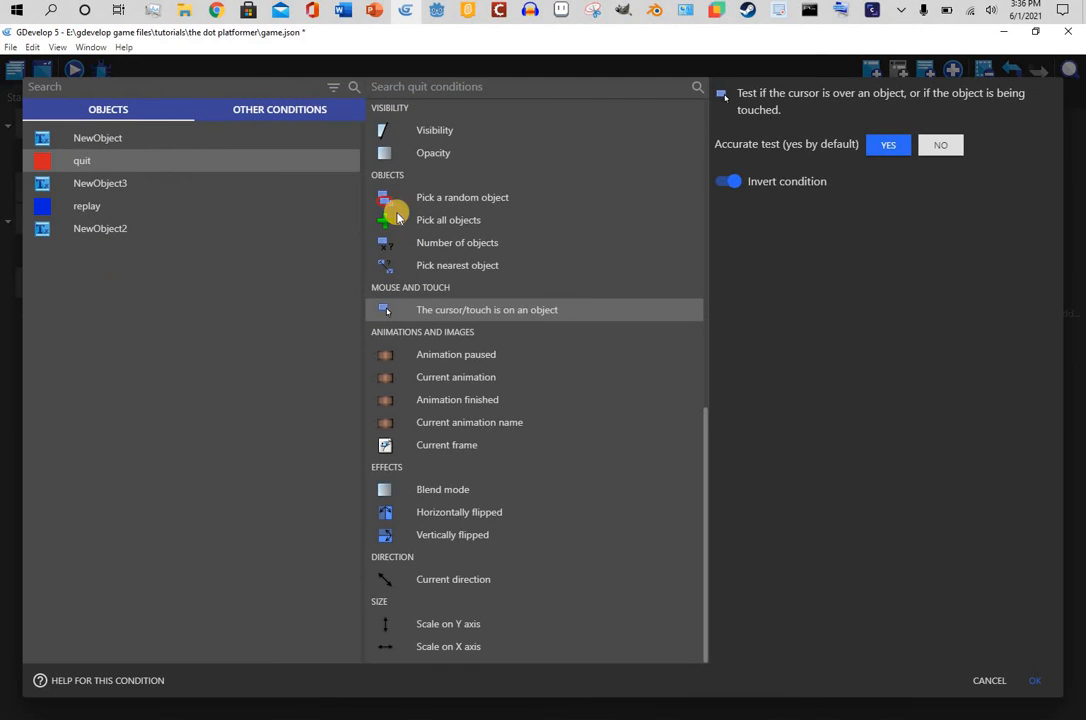
click(150, 205)
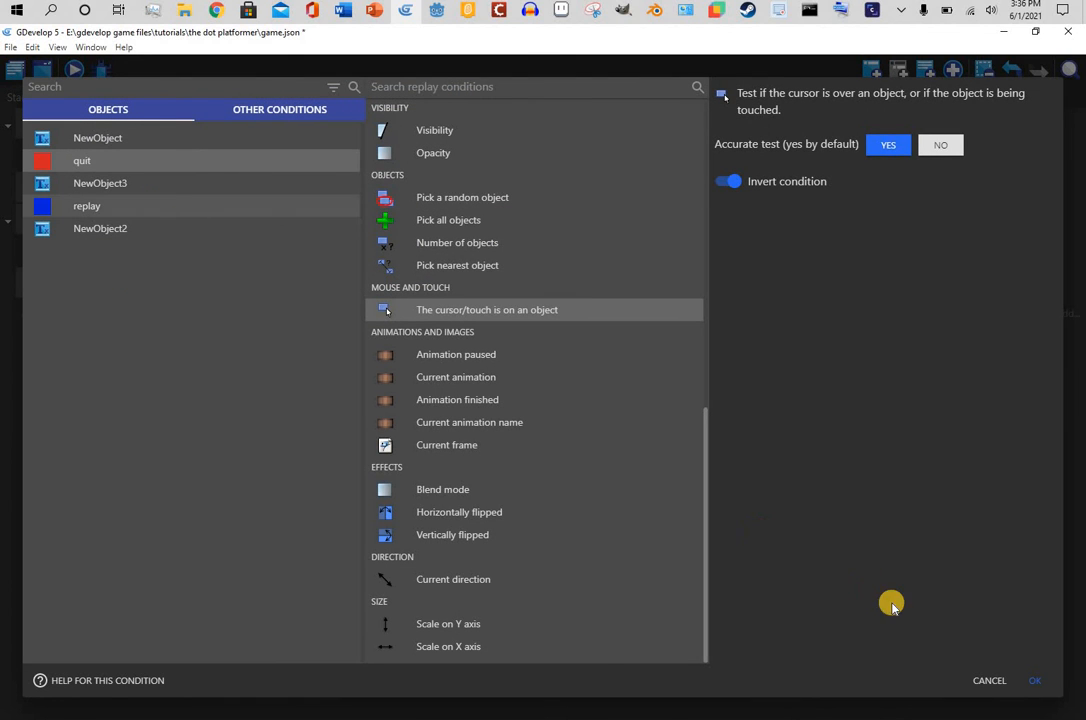
click(1044, 680)
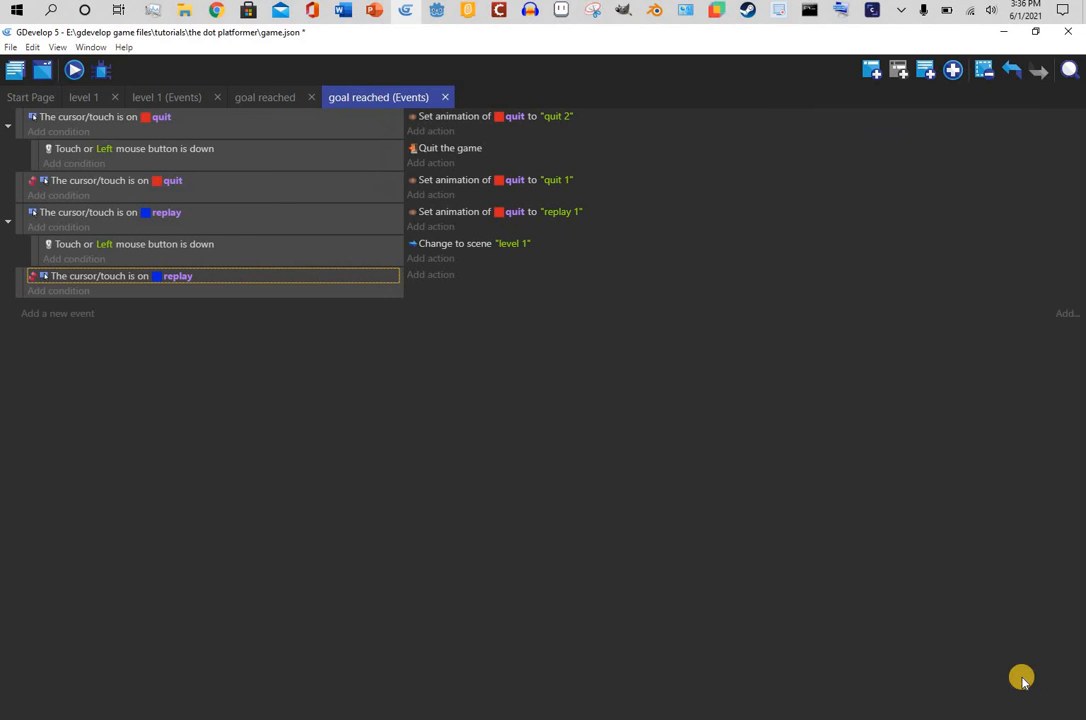
- Copy the "replay 1" animation action into the inverted replay event and set its animation name to "replay 2"
right_click(474, 210)
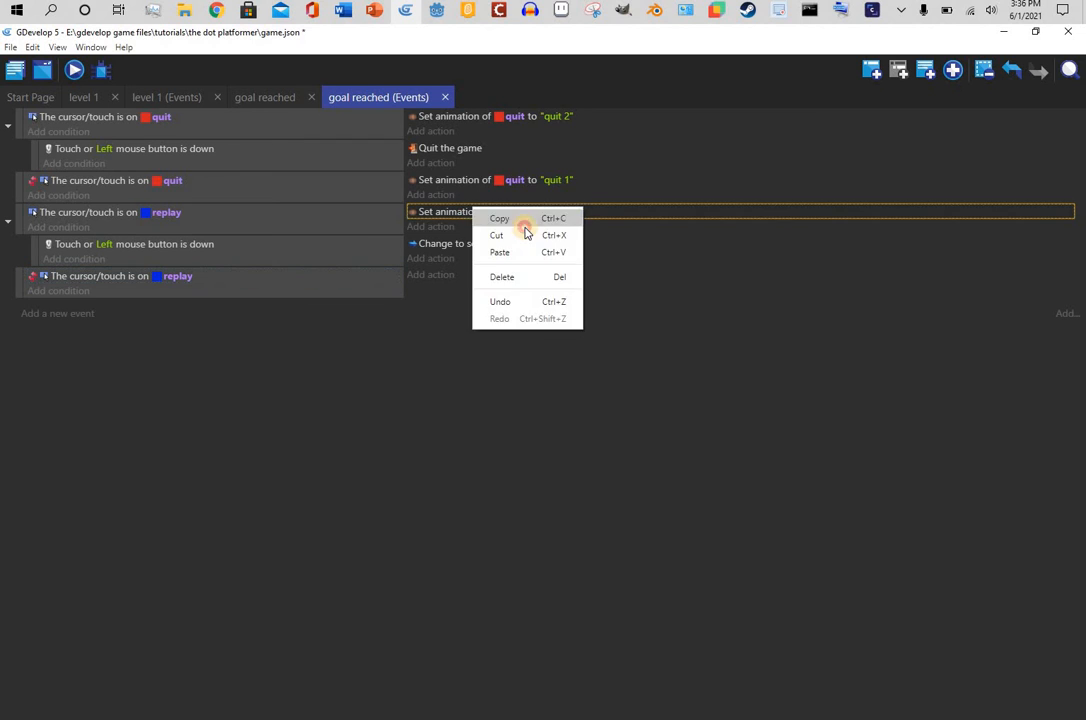
click(524, 232)
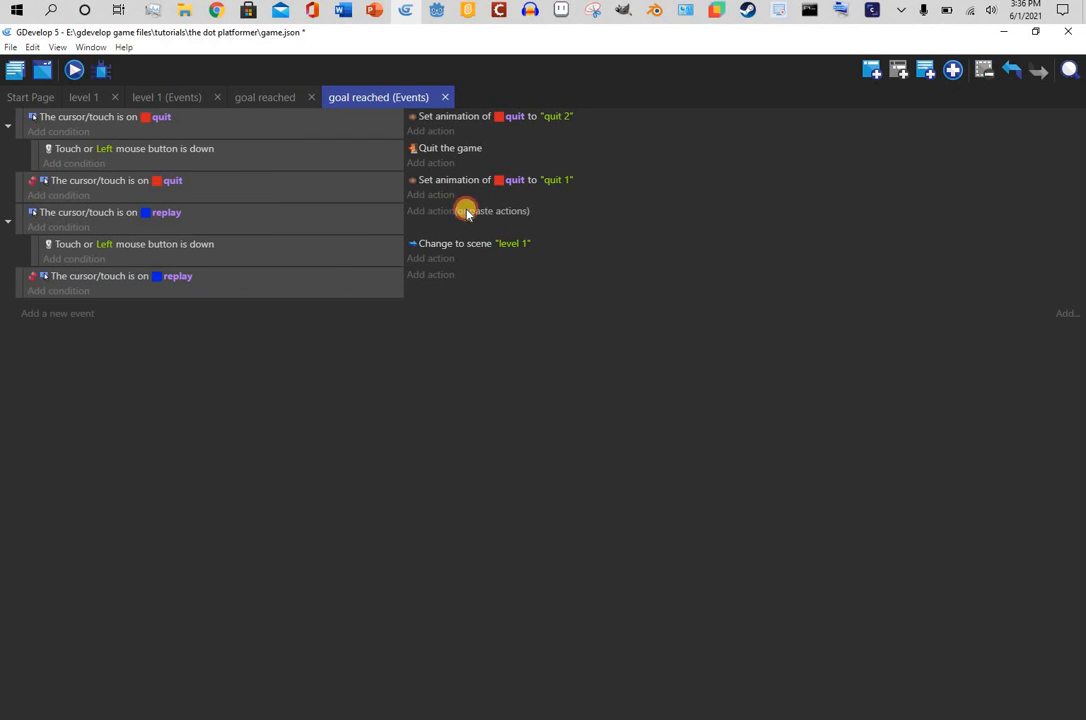
click(466, 213)
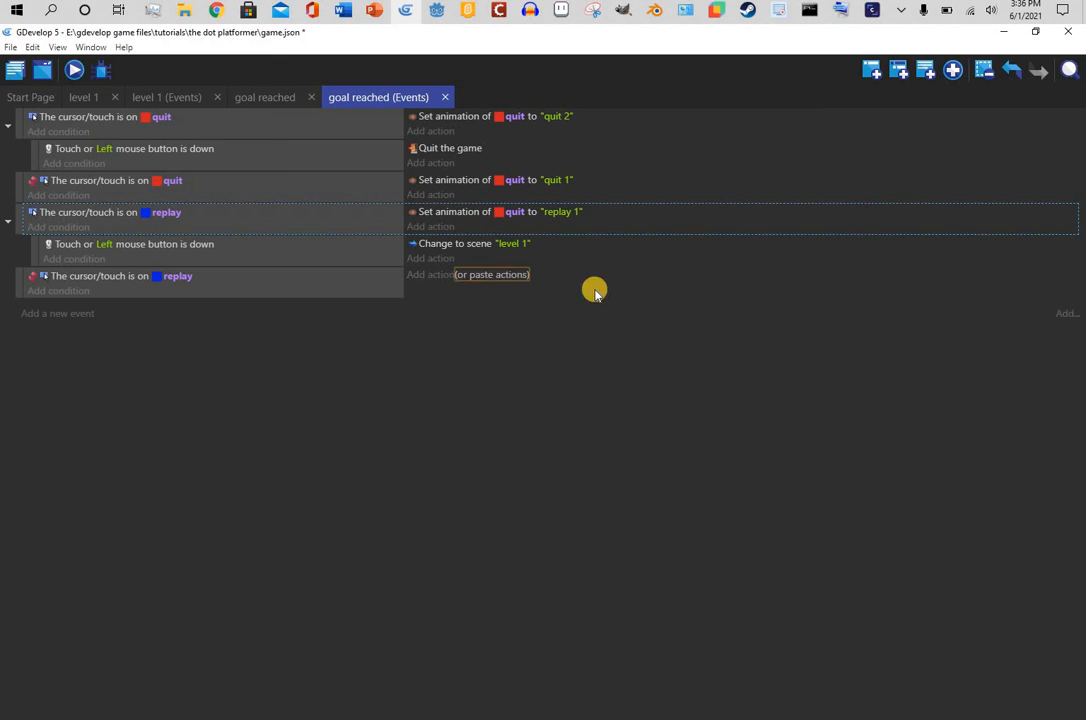
click(515, 275)
click(584, 278)
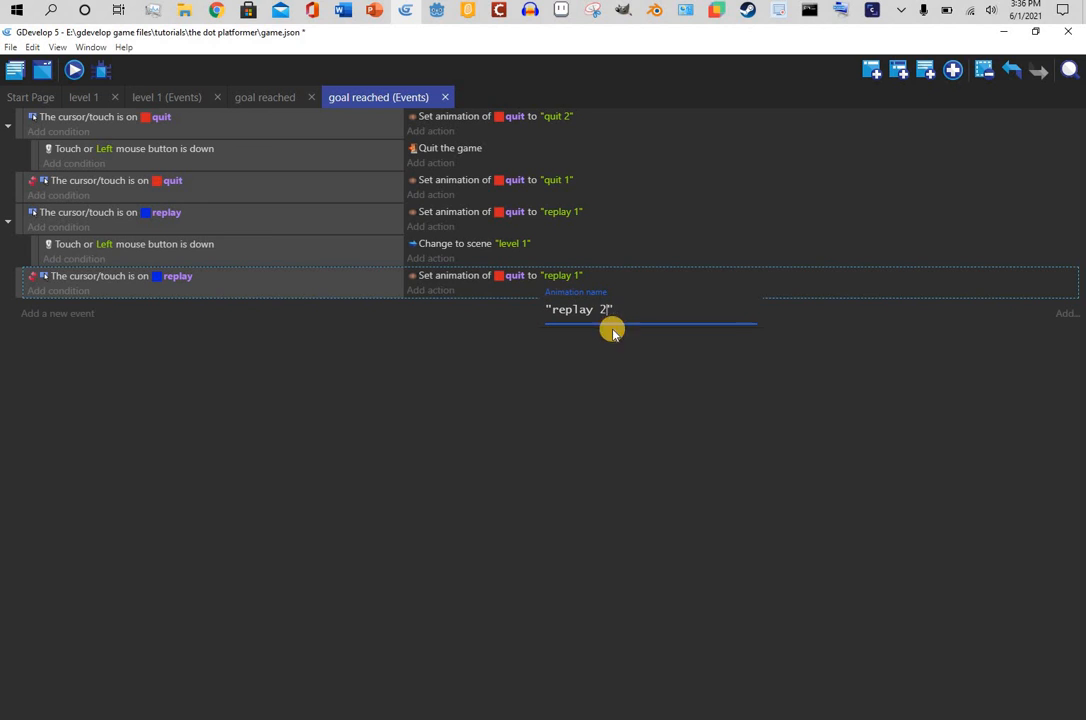
click(617, 357)
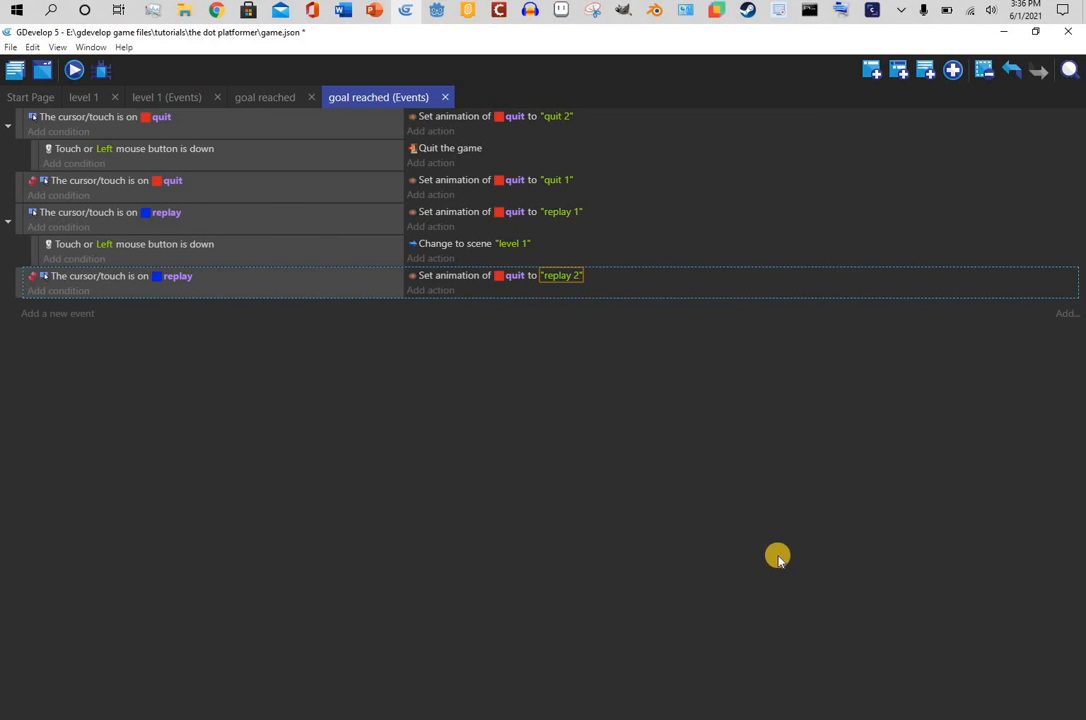
- Preview the goal reached scene and test the QUIT button
click(74, 72)
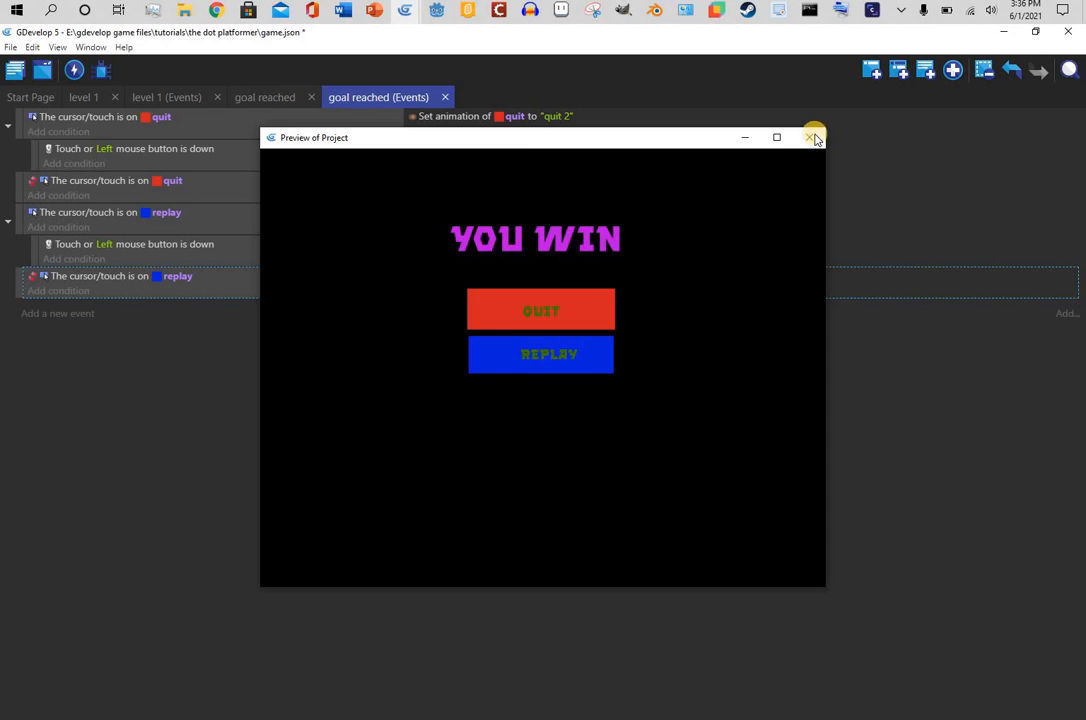
click(543, 303)
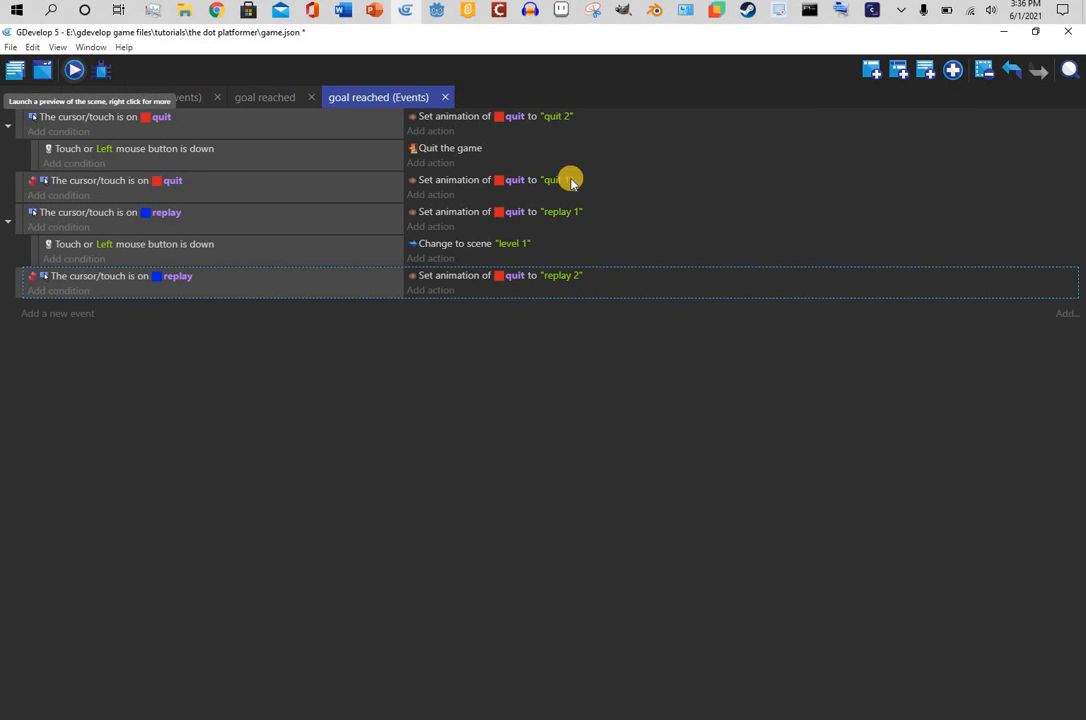
- Set the animation name to "replay 2" in the replay cursor event and to "replay 1" in the inverted replay event
click(563, 214)
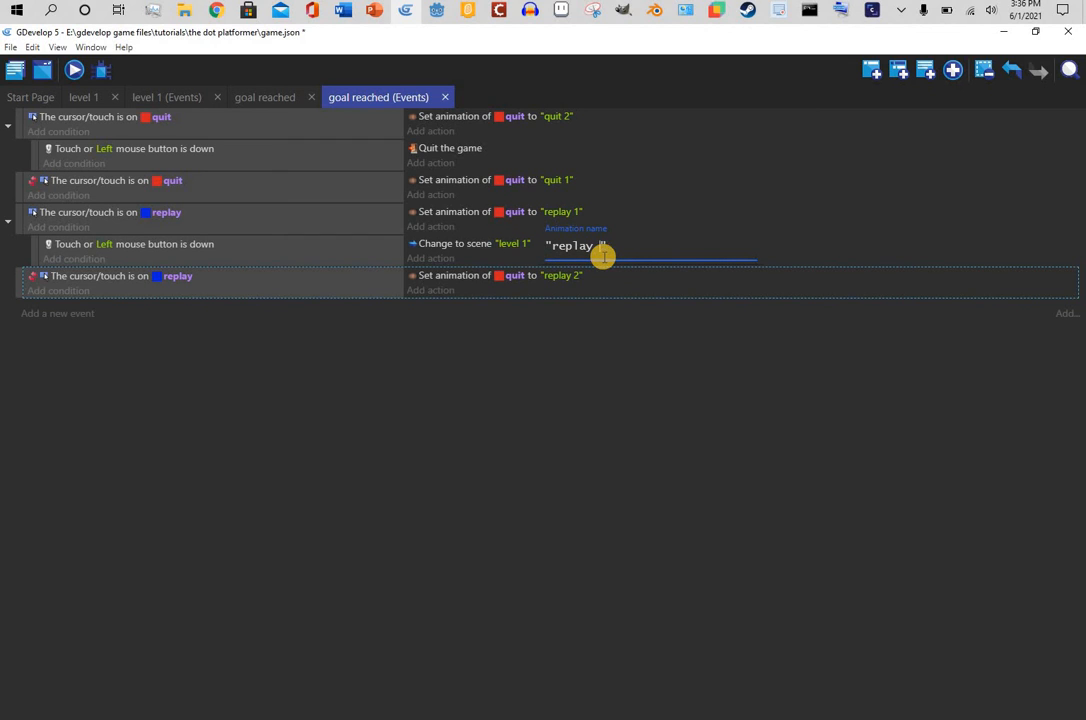
text(2)
key(Return)
click(565, 276)
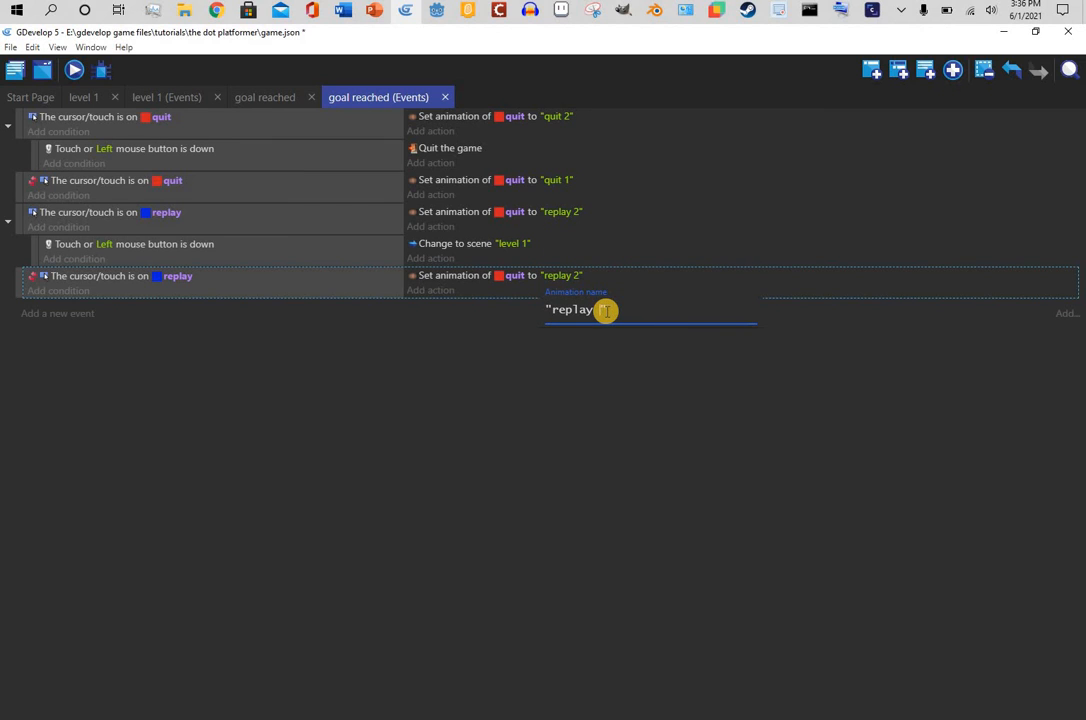
text(1)
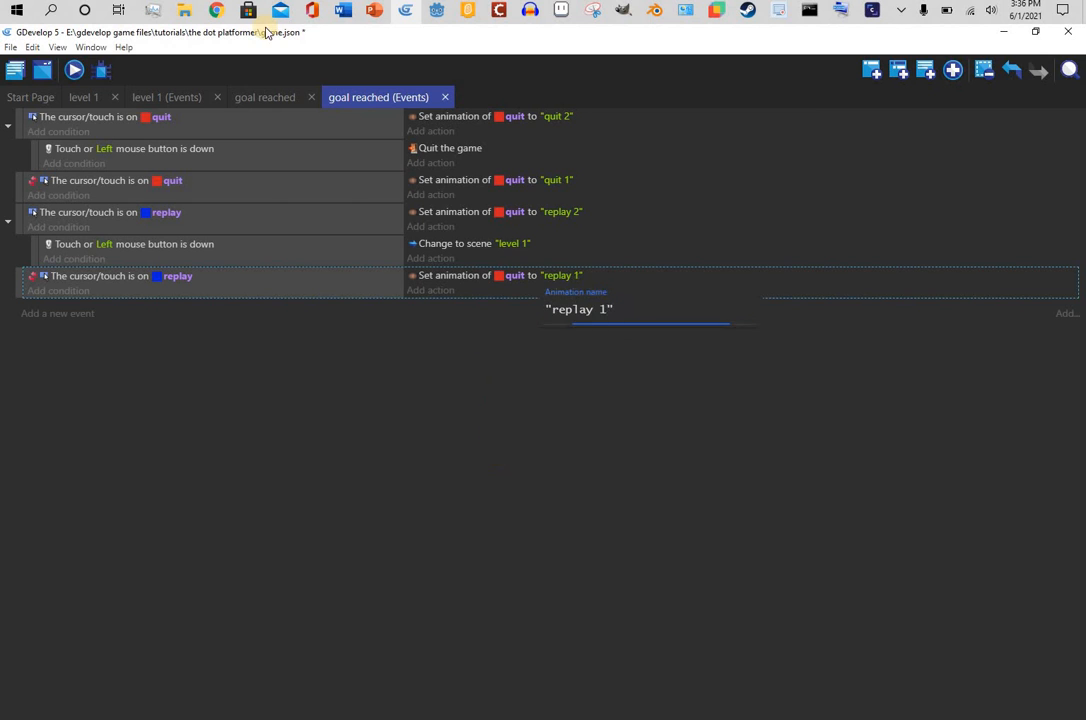
key(Return)
- Preview the goal reached scene, test the REPLAY button and close the preview
click(68, 70)
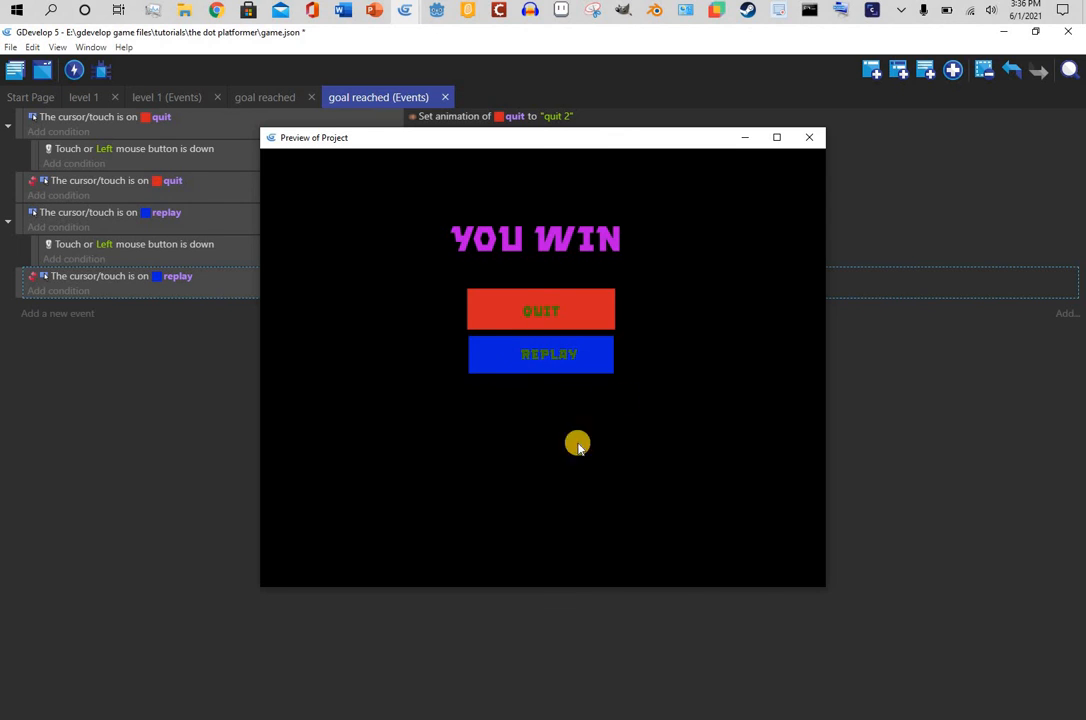
click(527, 357)
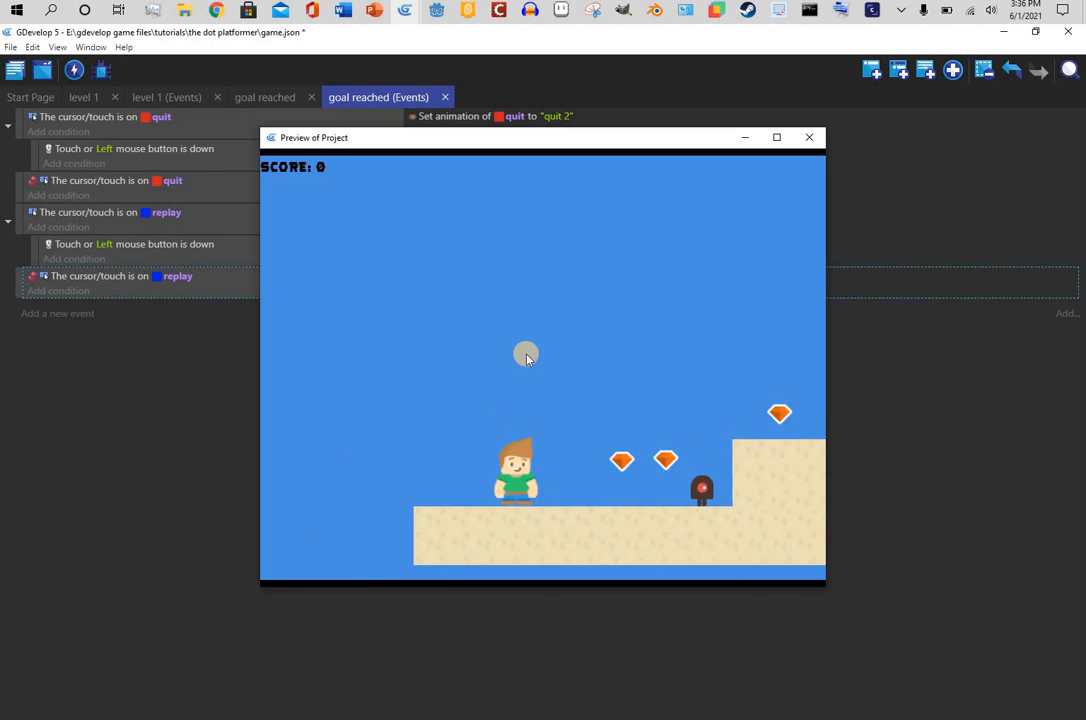
click(809, 138)
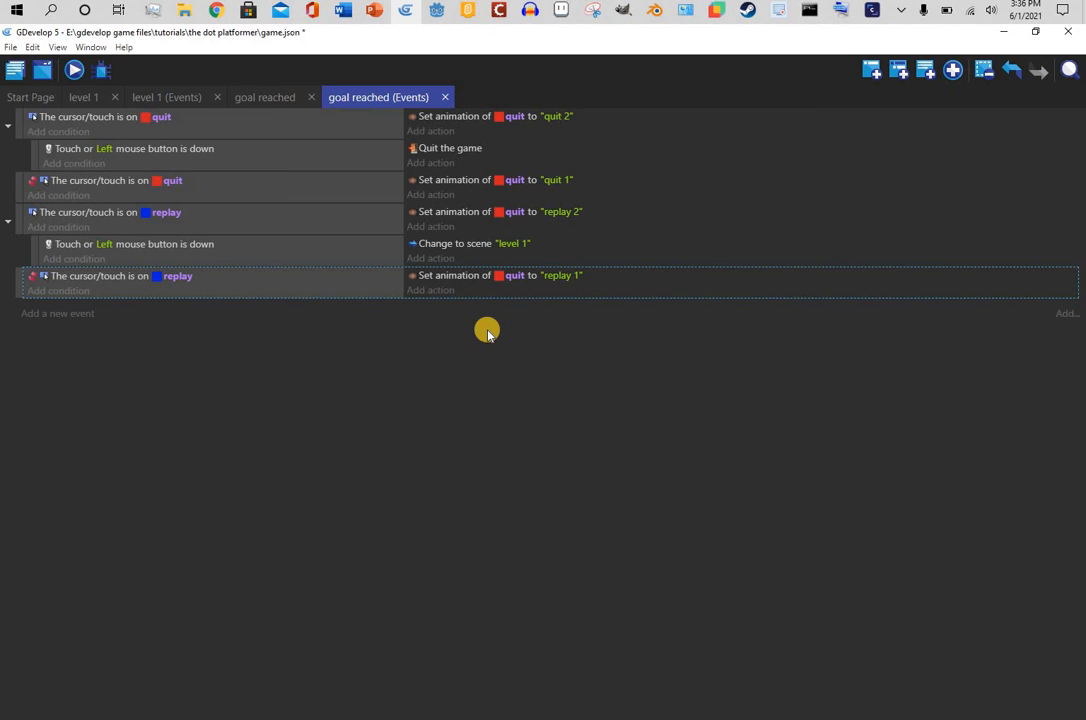
- Change the object of the "replay 2" animation action from quit to replay
click(519, 211)
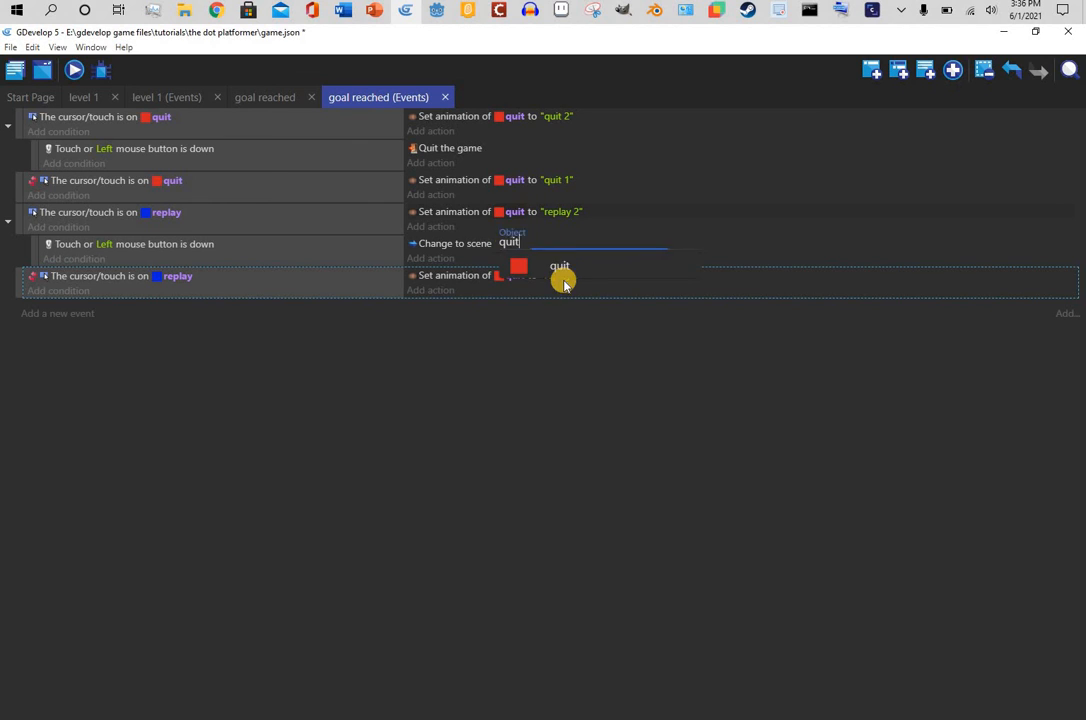
click(561, 266)
key(BackSpace)
key(BackSpace)
key(BackSpace)
key(BackSpace)
text(r)
click(557, 262)
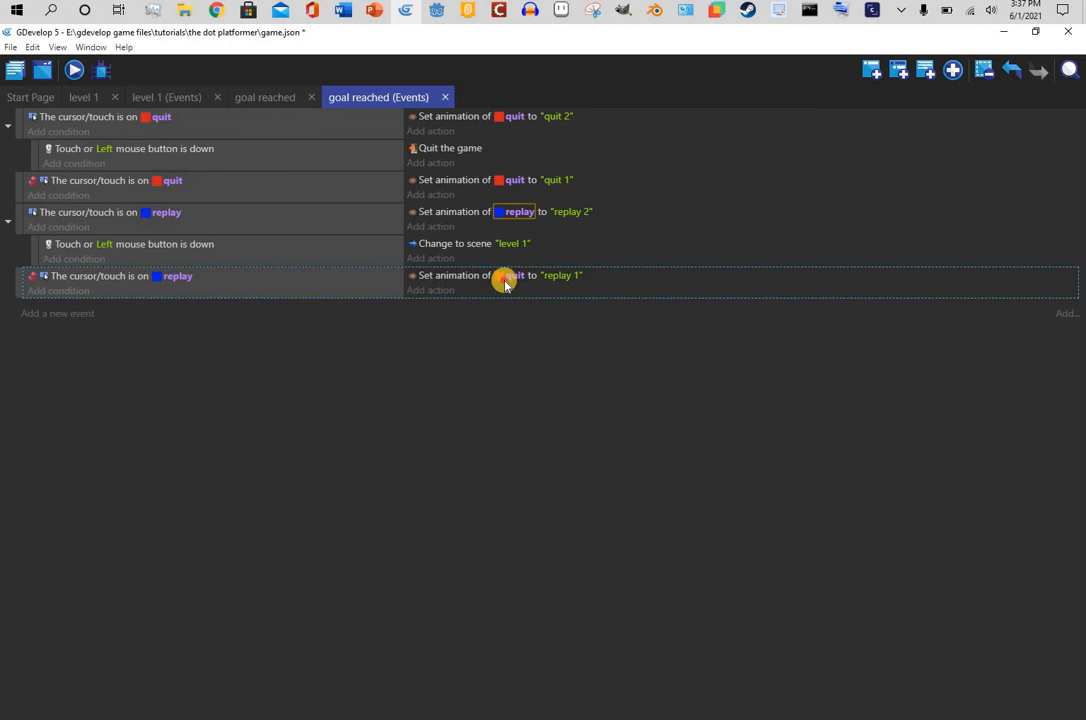
- Change the object of the "replay 1" animation action in the inverted event to replay
click(508, 277)
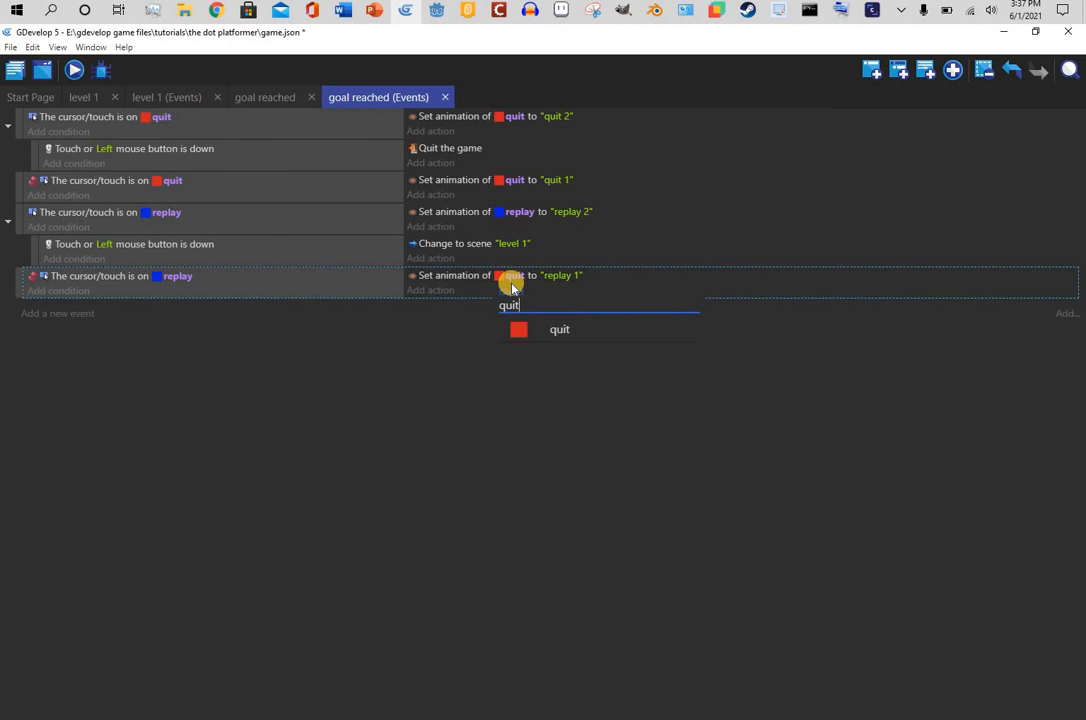
key(BackSpace)
key(BackSpace)
key(BackSpace)
key(BackSpace)
text(re)
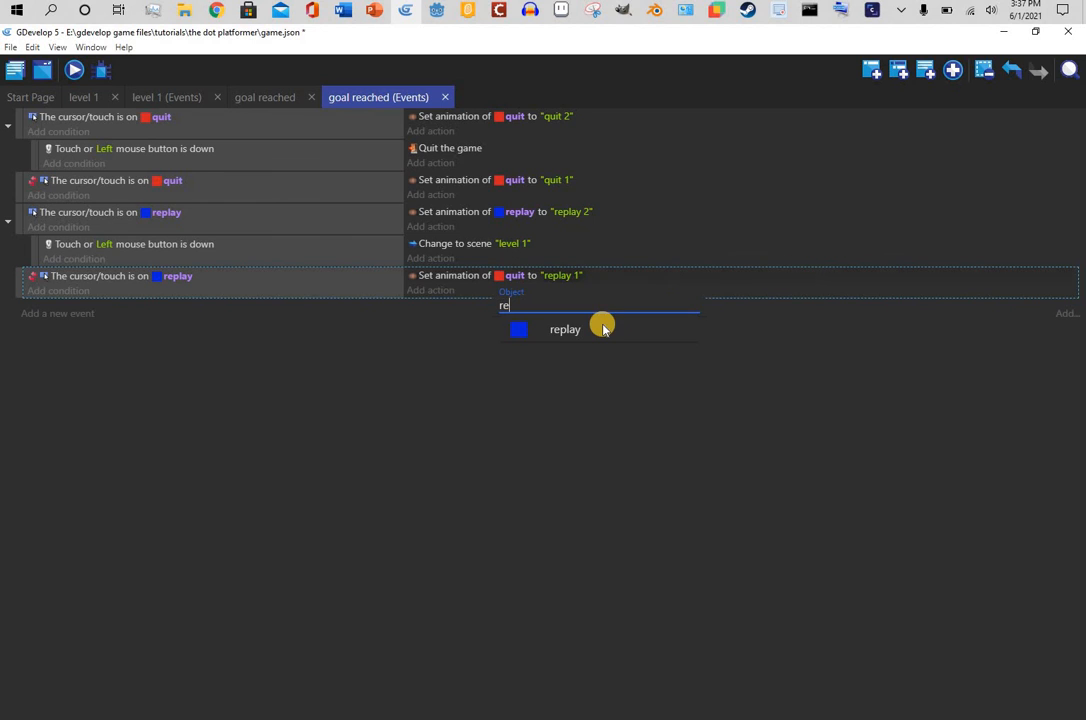
key(Return)
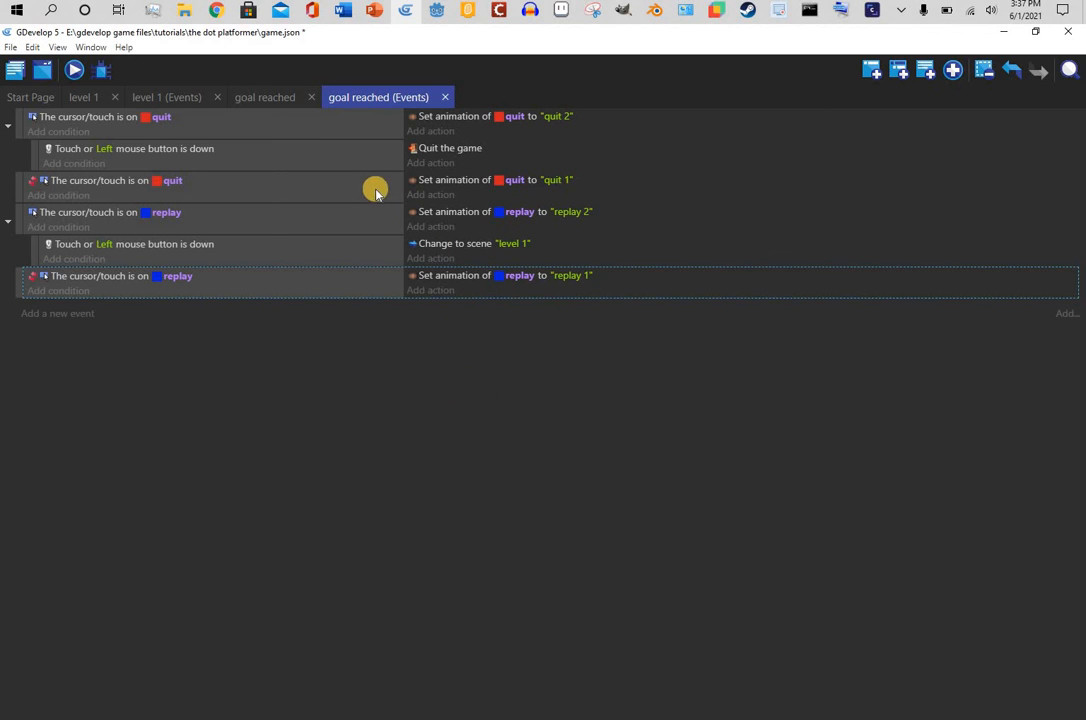
- Preview the goal reached scene again to check the REPLAY button's hover colour and scene change, and close it
key(F5)
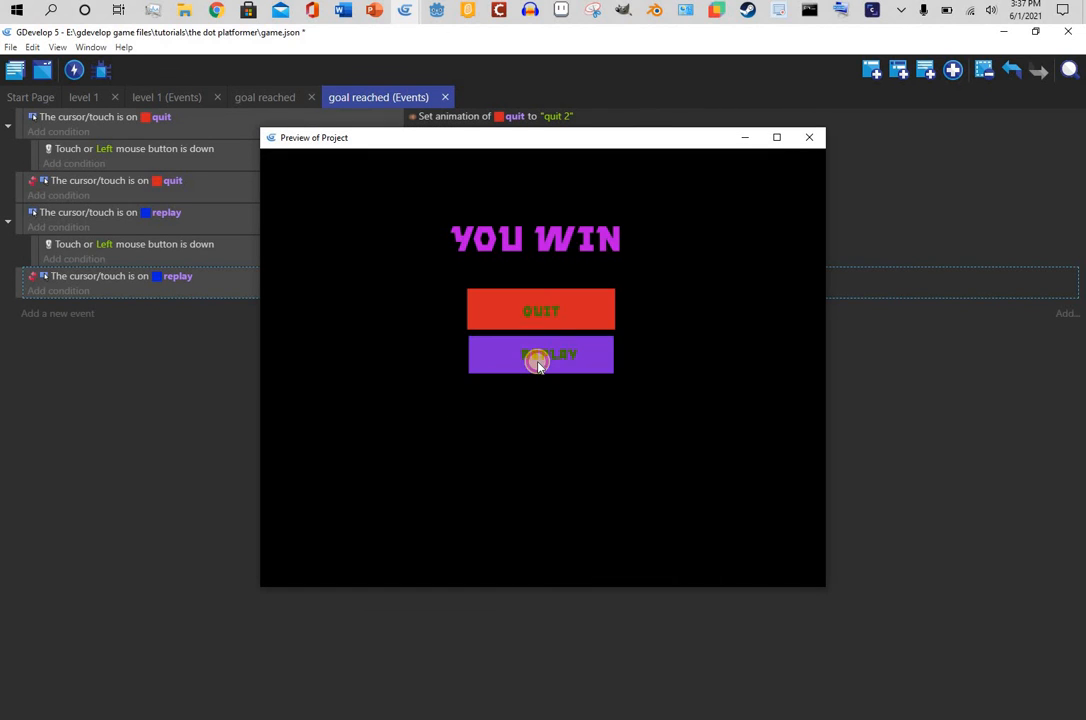
click(538, 362)
click(810, 139)
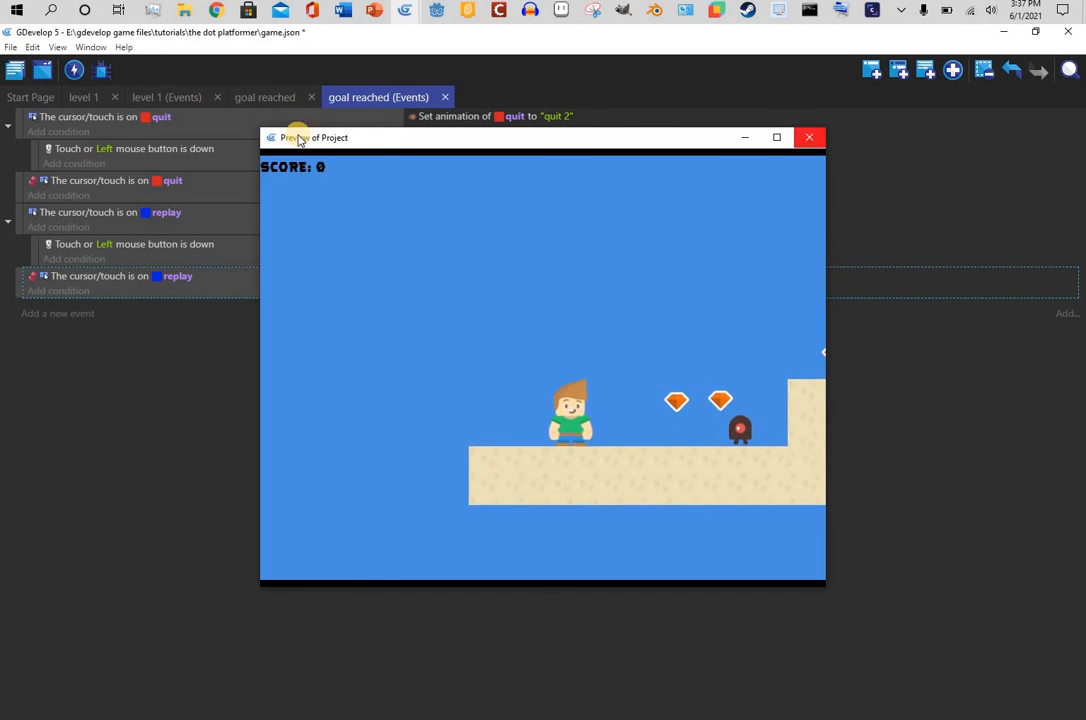
- Preview the level 1 scene and play through it, collecting coins and jumping across the platforms to reach the goal
click(86, 97)
click(58, 69)
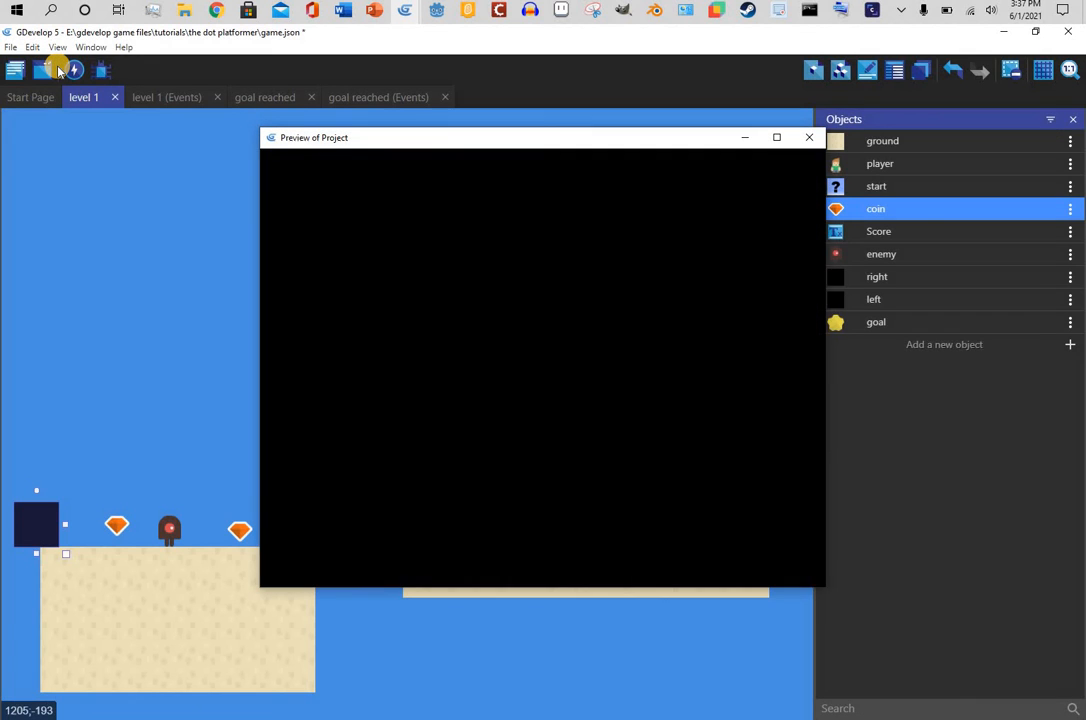
key(Right)
key(space)
key(Right)
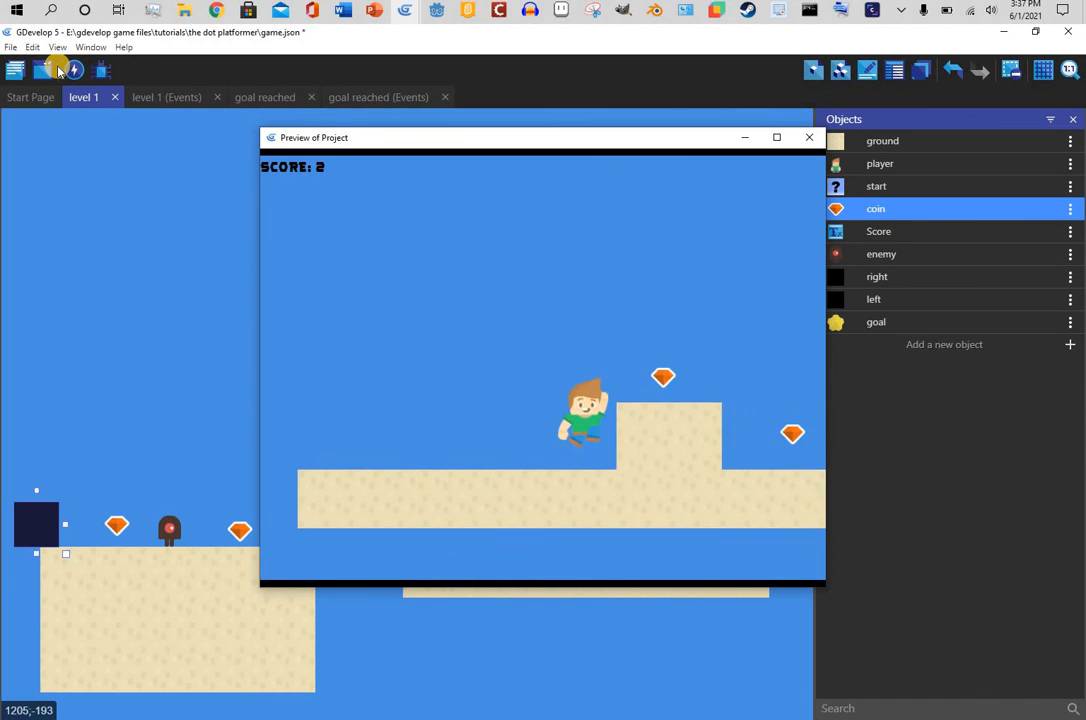
key(Right)
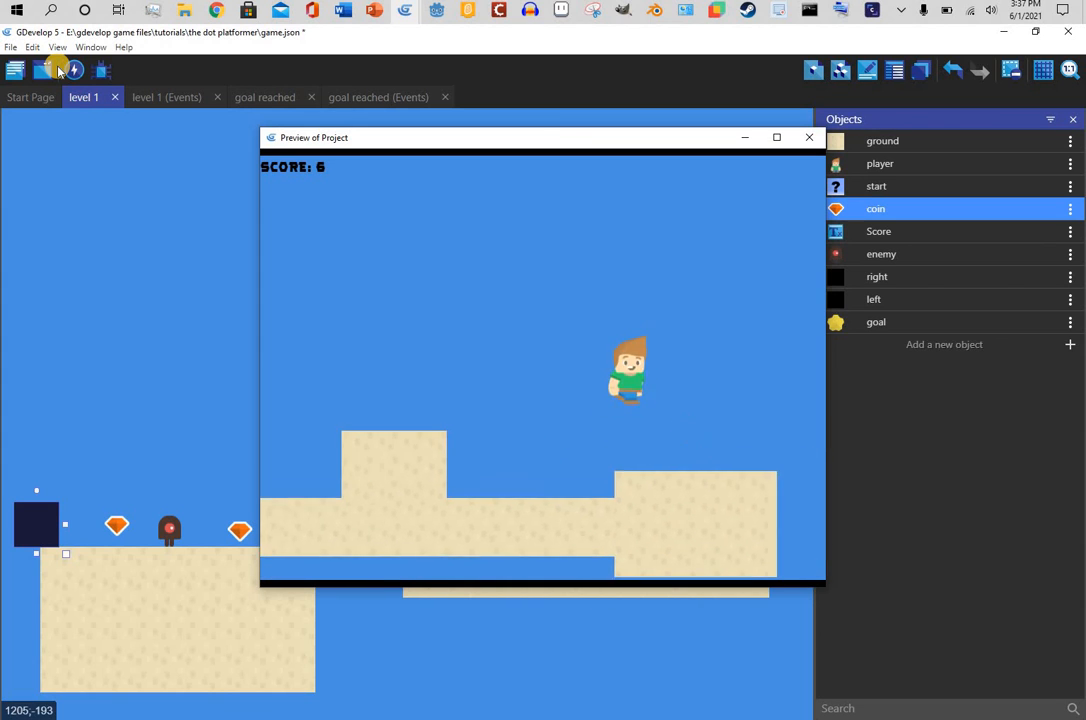
key(space)
key(Right)
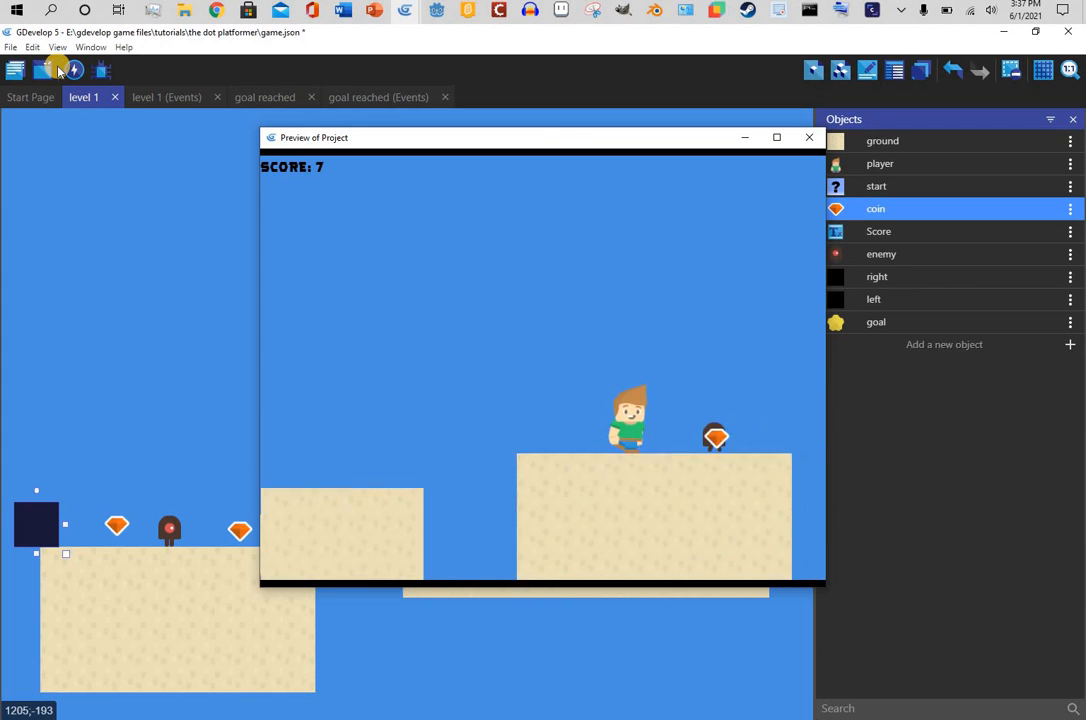
key(space)
key(Right)
key(space)
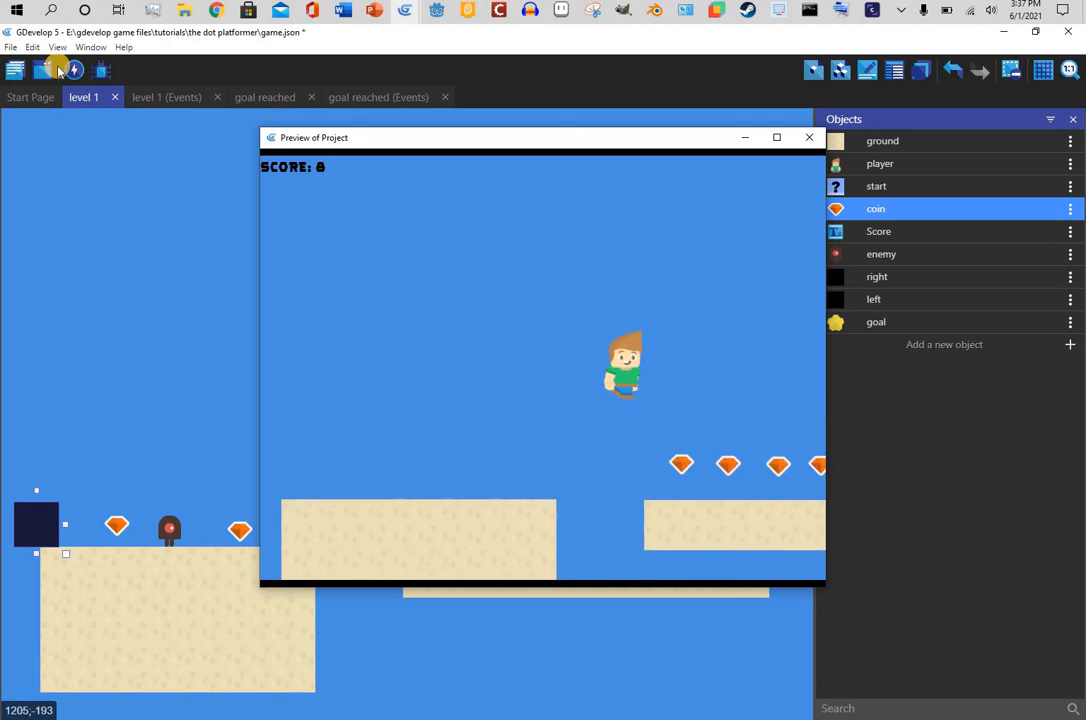
key(space)
key(Right)
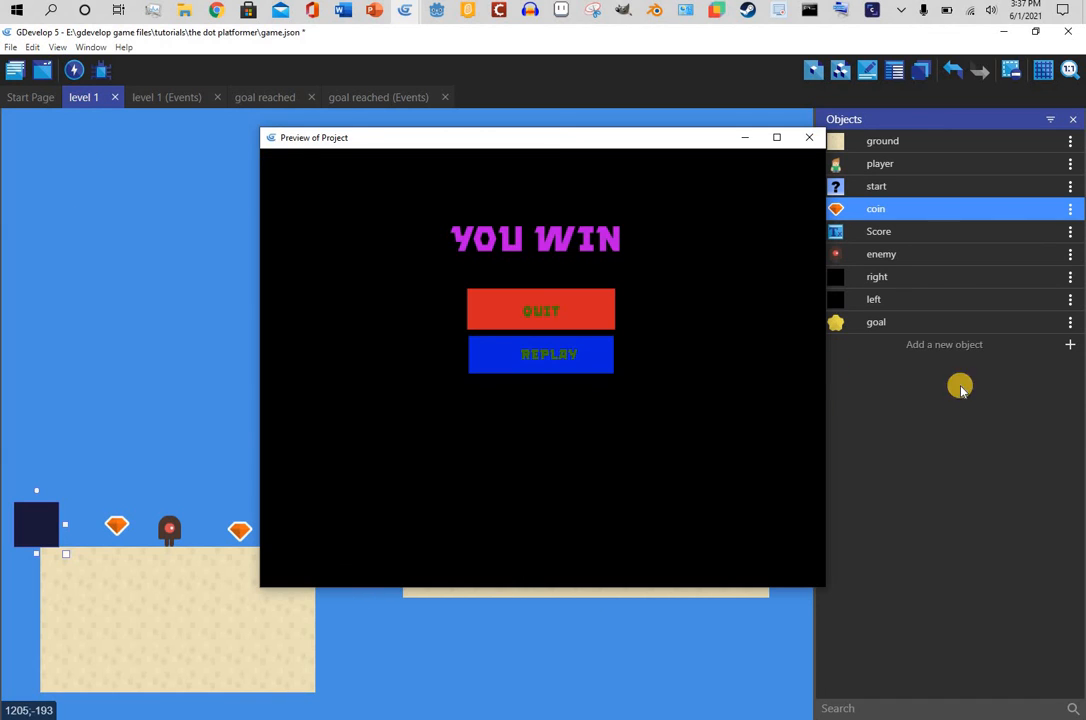
- Test the REPLAY button on the YOU WIN screen, play through level 1 again and close the preview
click(562, 355)
key(Right)
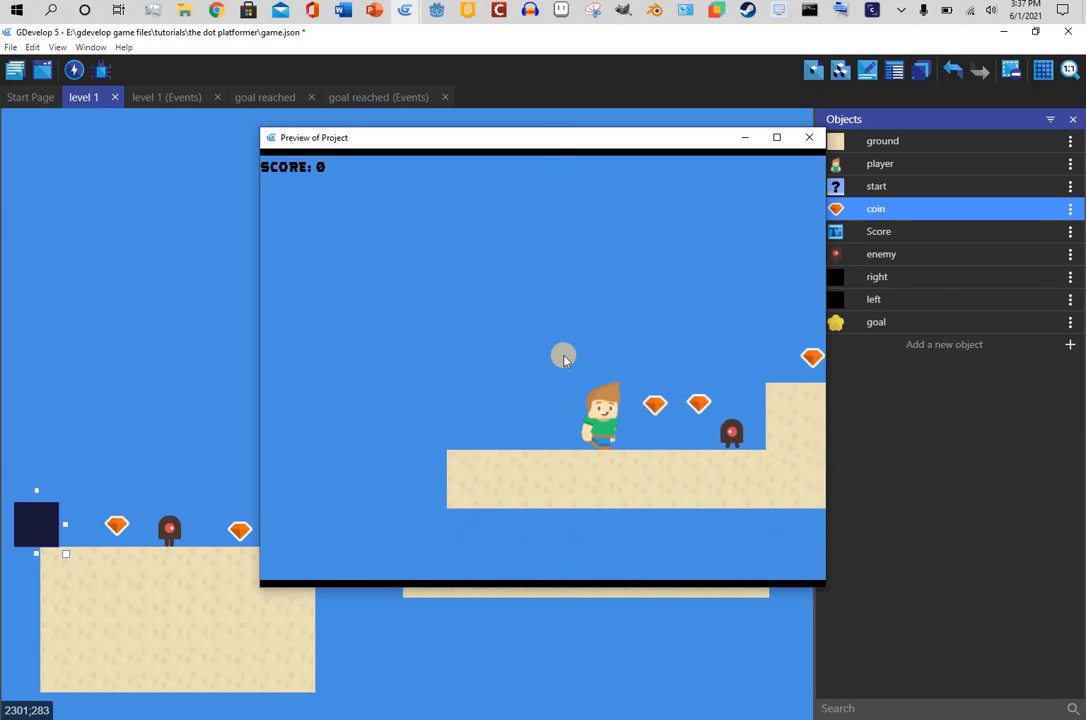
key(space)
key(Right)
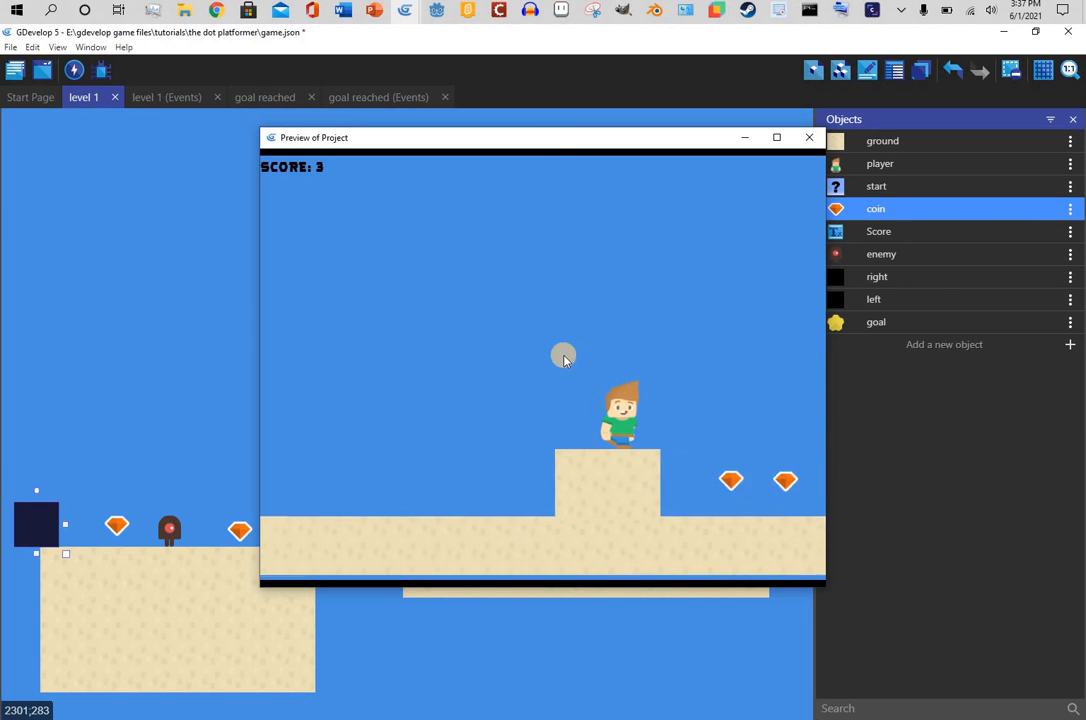
key(space)
key(Right)
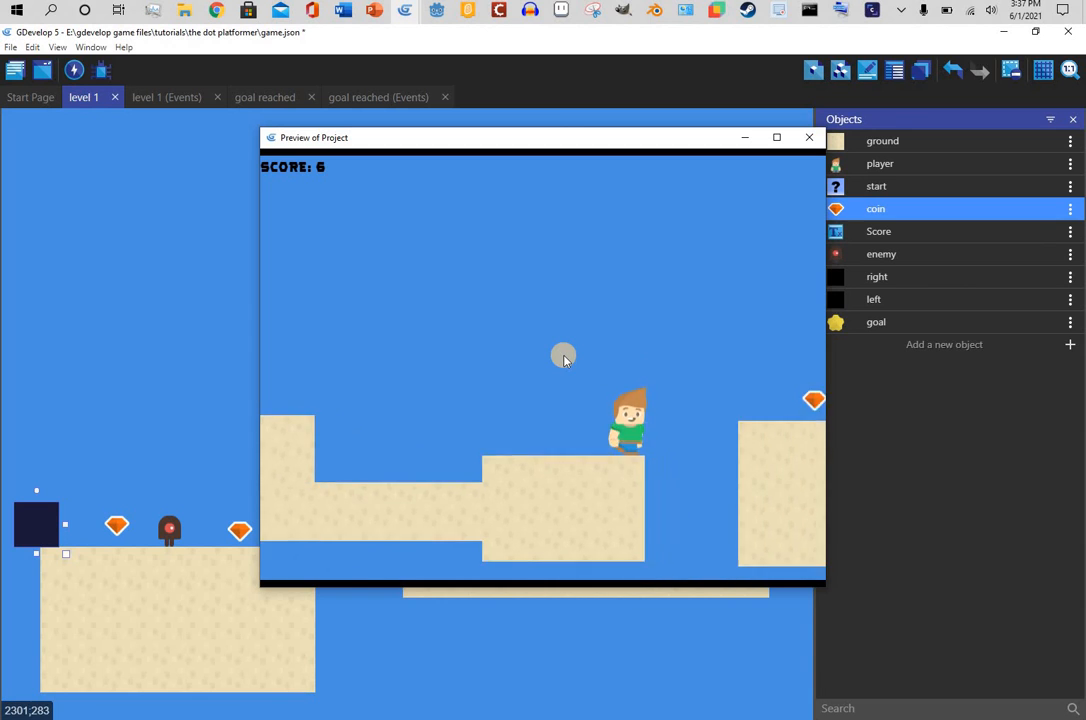
key(space)
key(space)
key(Right)
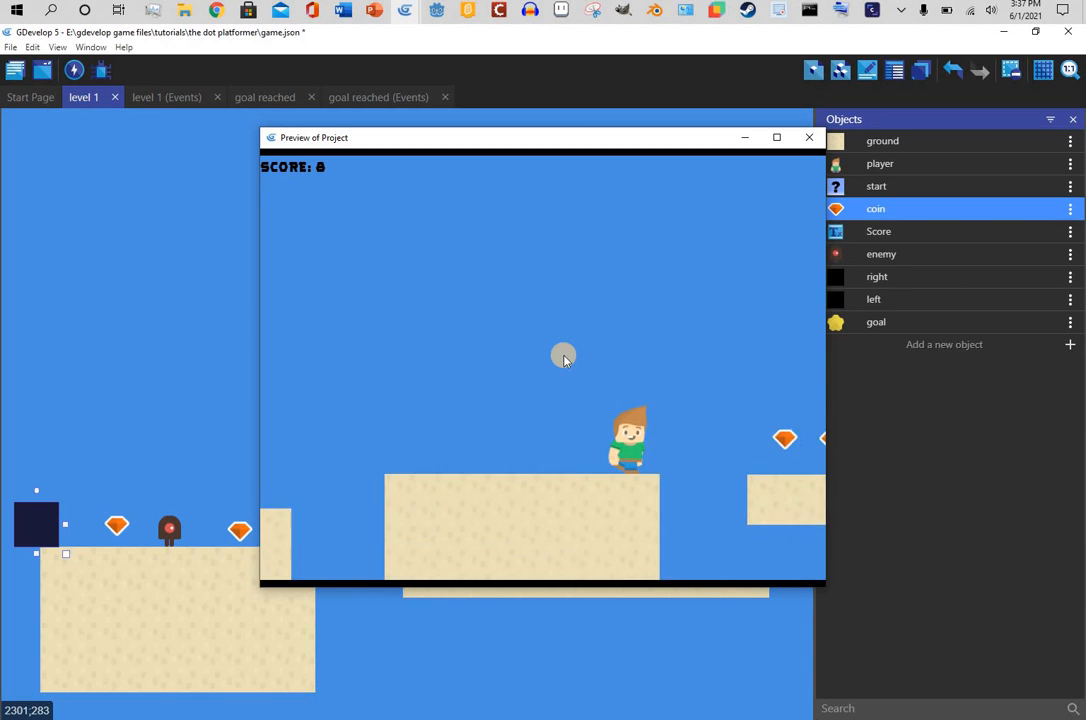
key(space)
key(Right)
key(space)
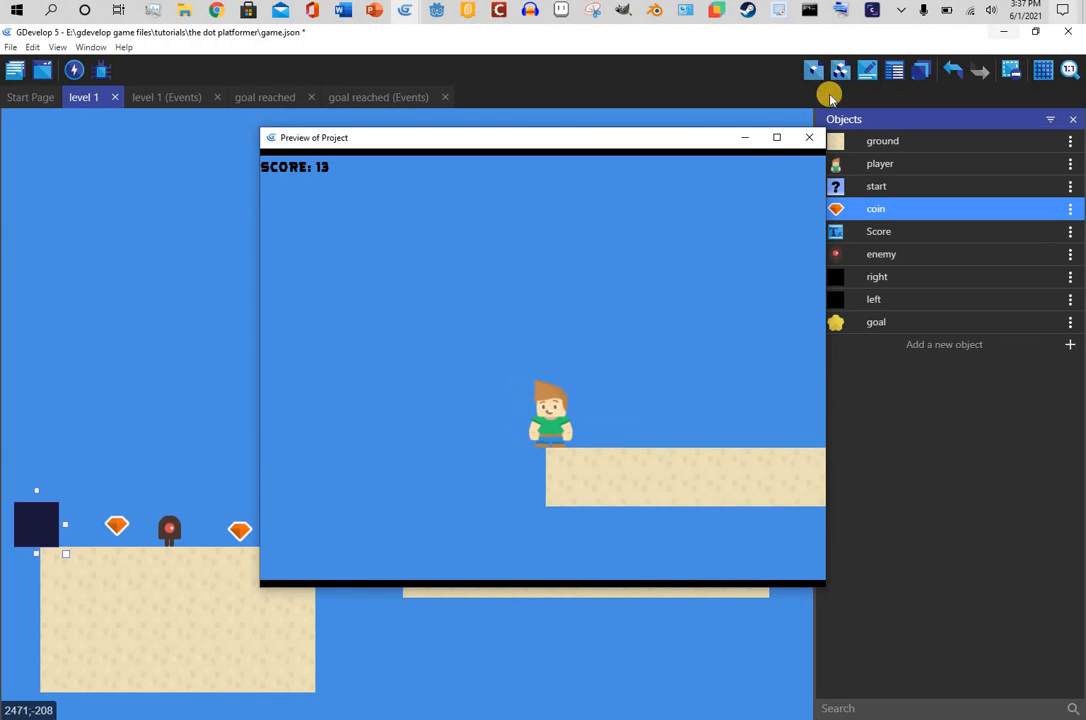
click(809, 137)
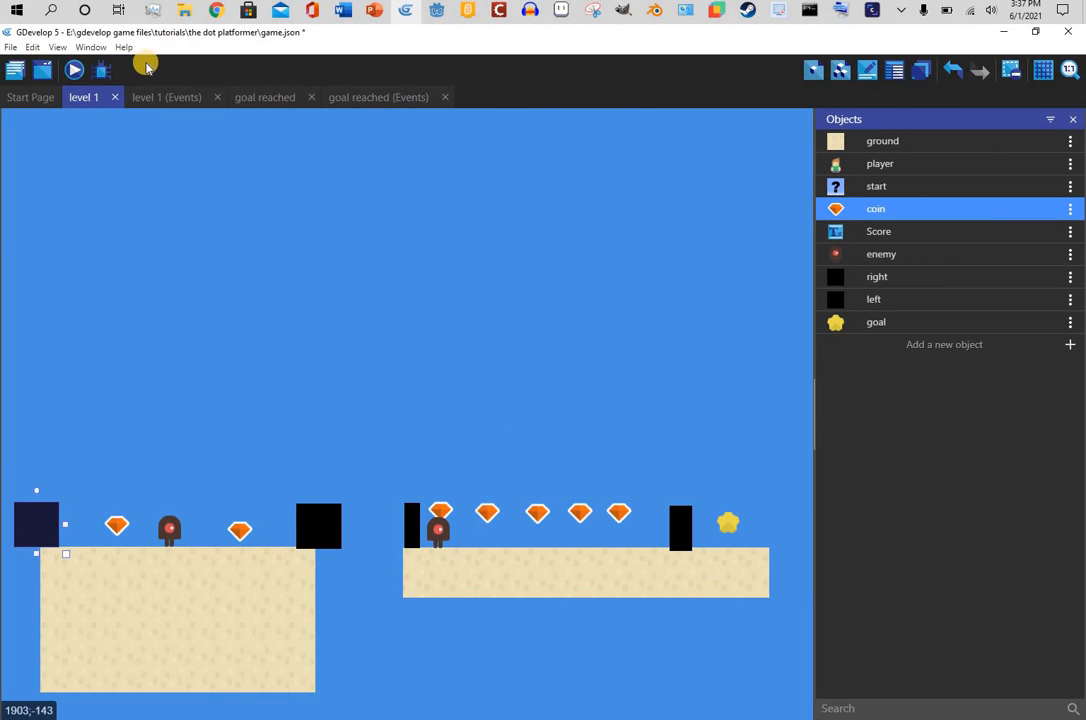
- Set the Z order to 0 for the two coins on either side of the enemy on the tall platform
click(236, 540)
click(870, 73)
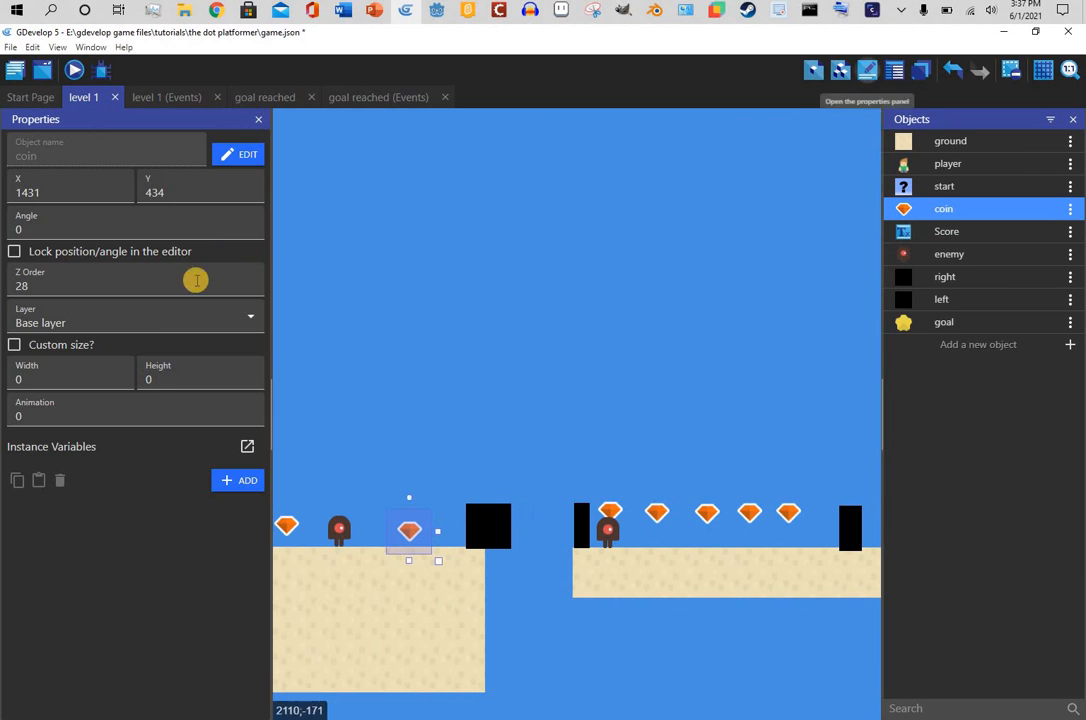
click(5, 286)
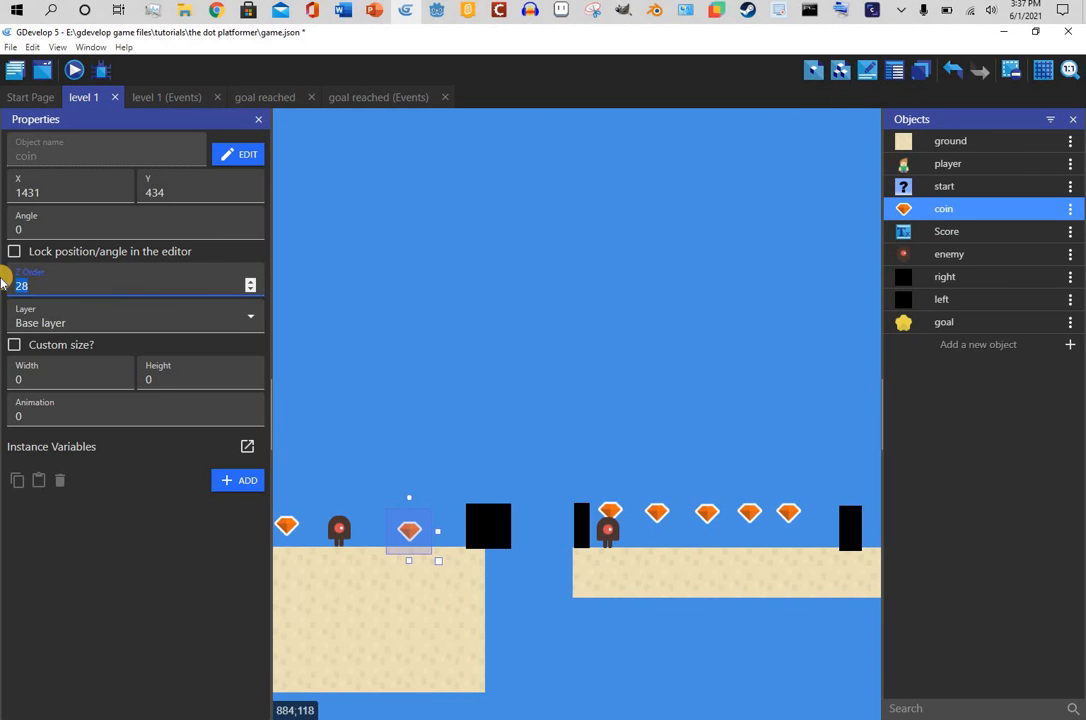
click(287, 527)
click(135, 292)
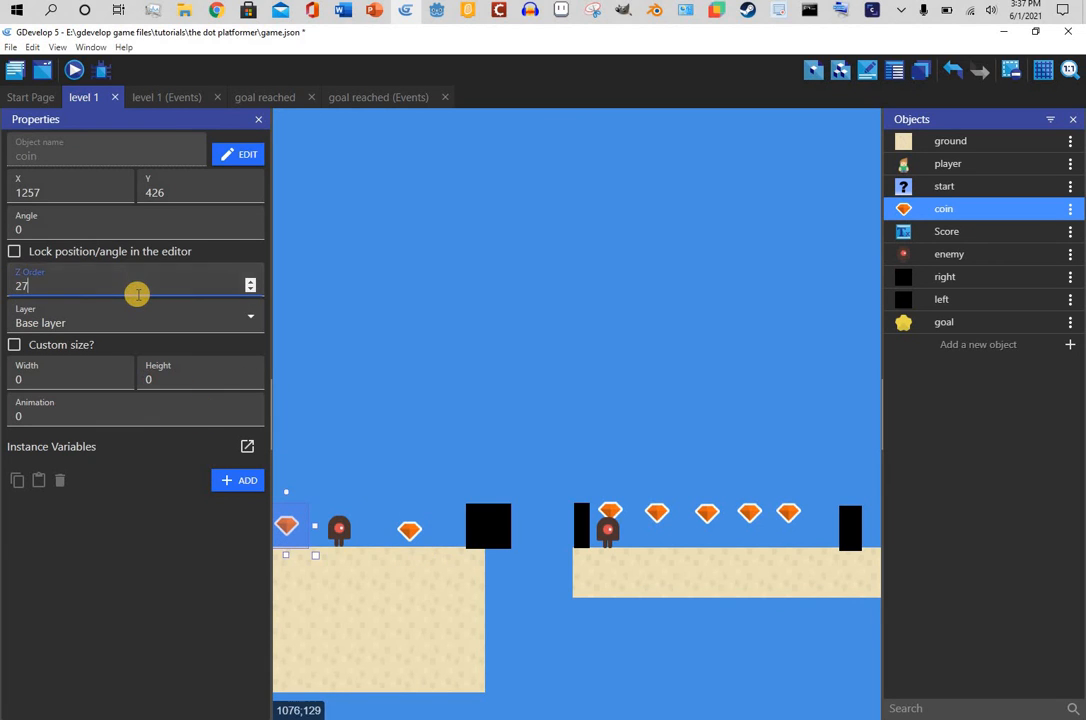
text(0)
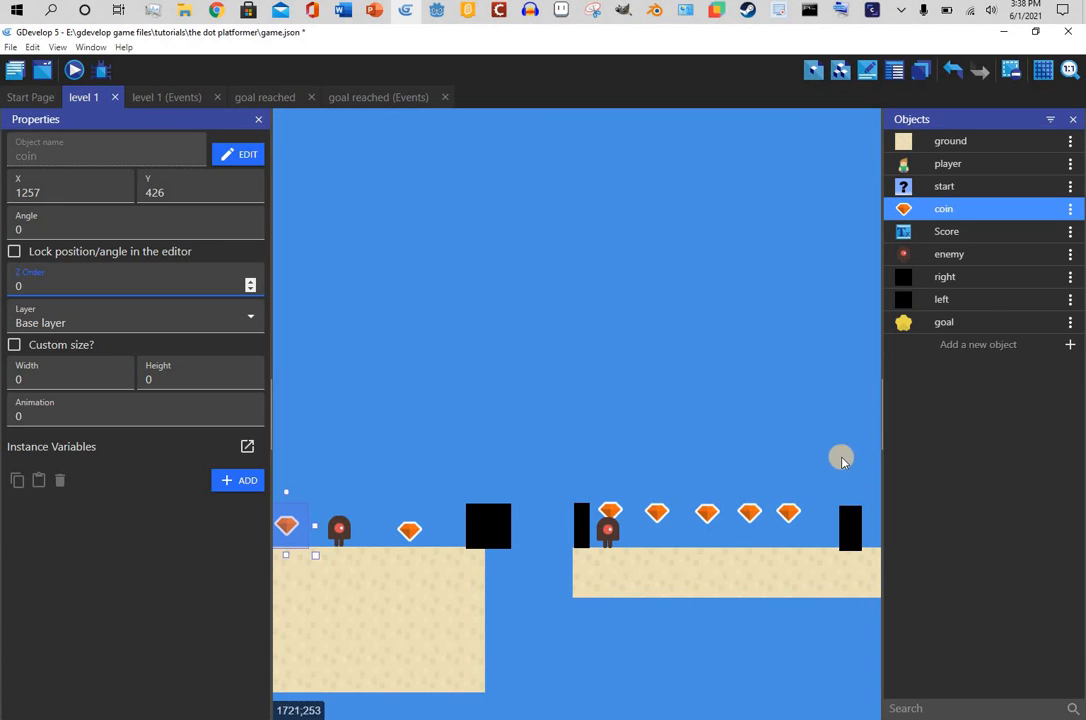
- Set the Z order of the five coins on the goal platform to 0 and close the instance properties
drag(692, 556, 590, 540)
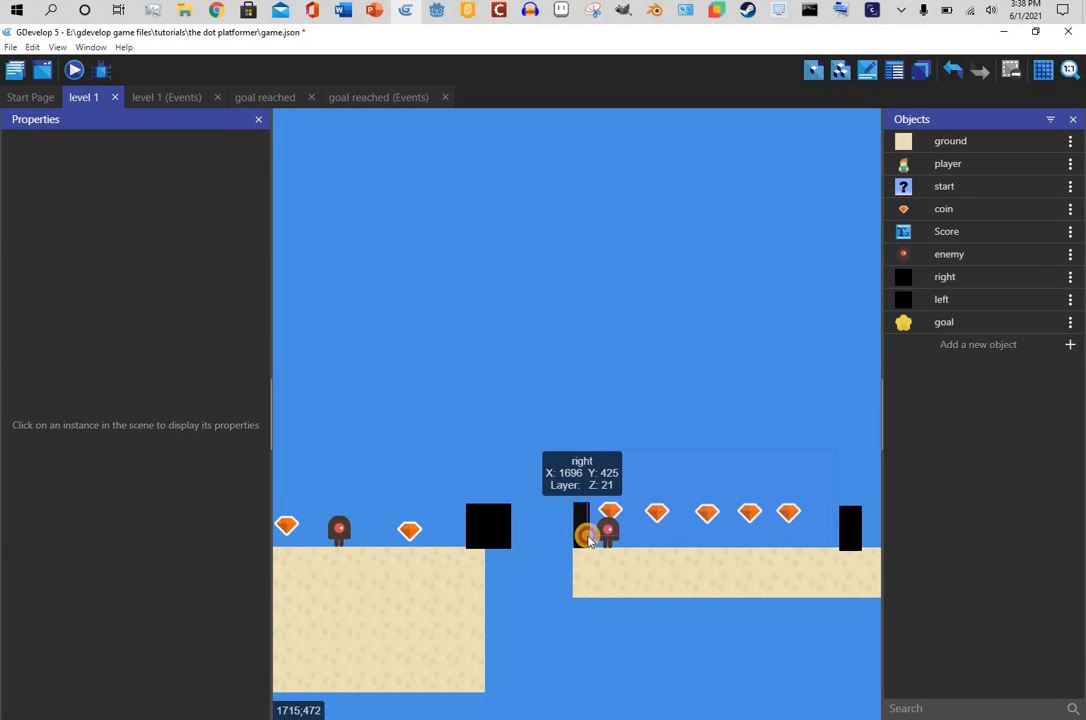
drag(831, 446, 555, 545)
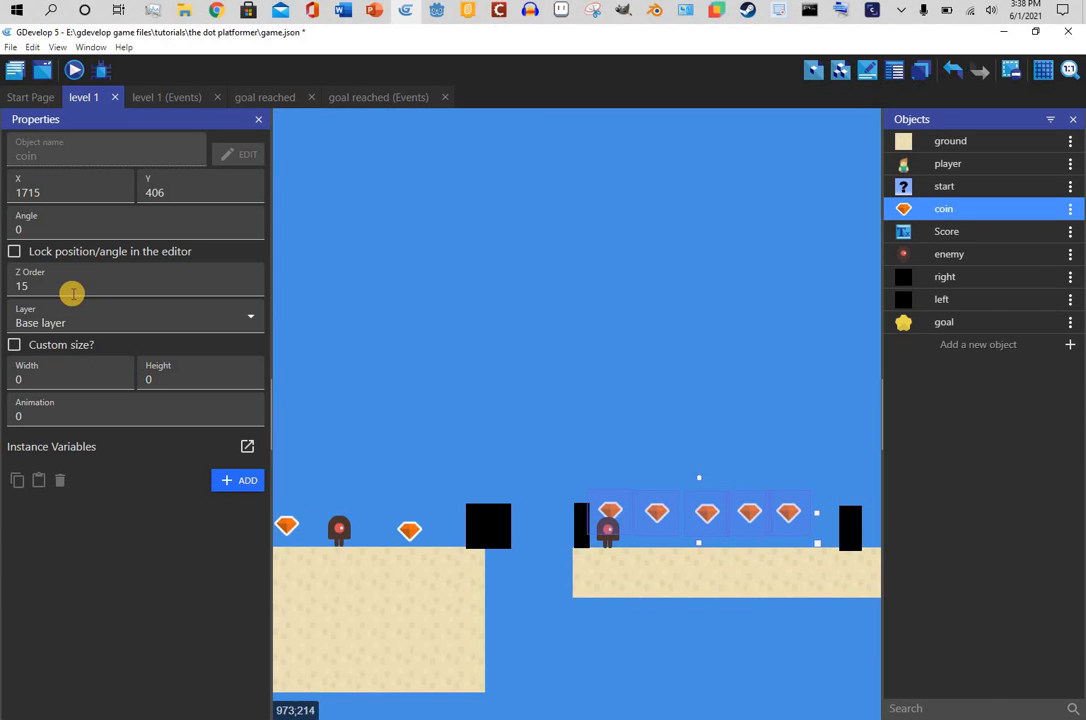
double_click(8, 287)
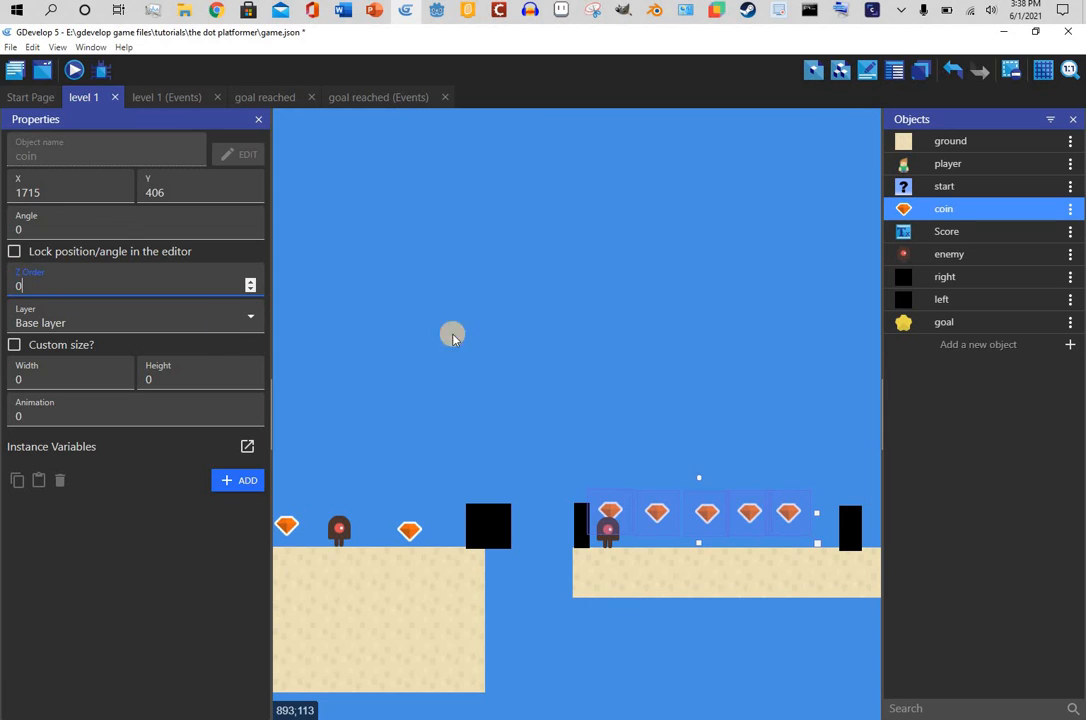
click(467, 355)
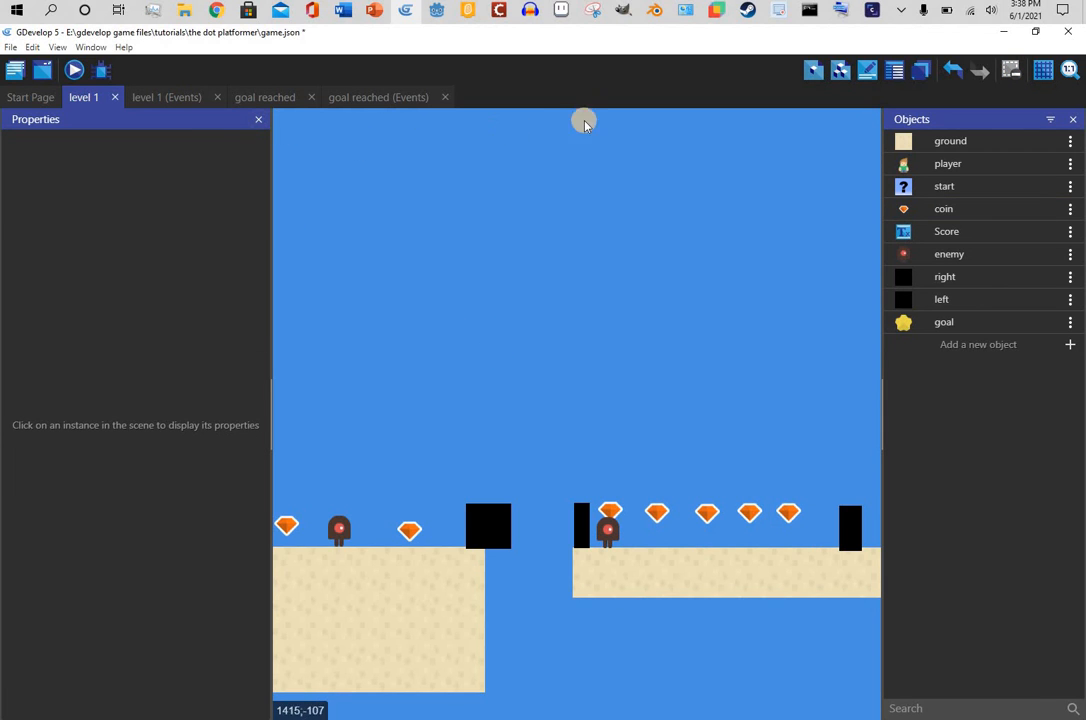
click(258, 119)
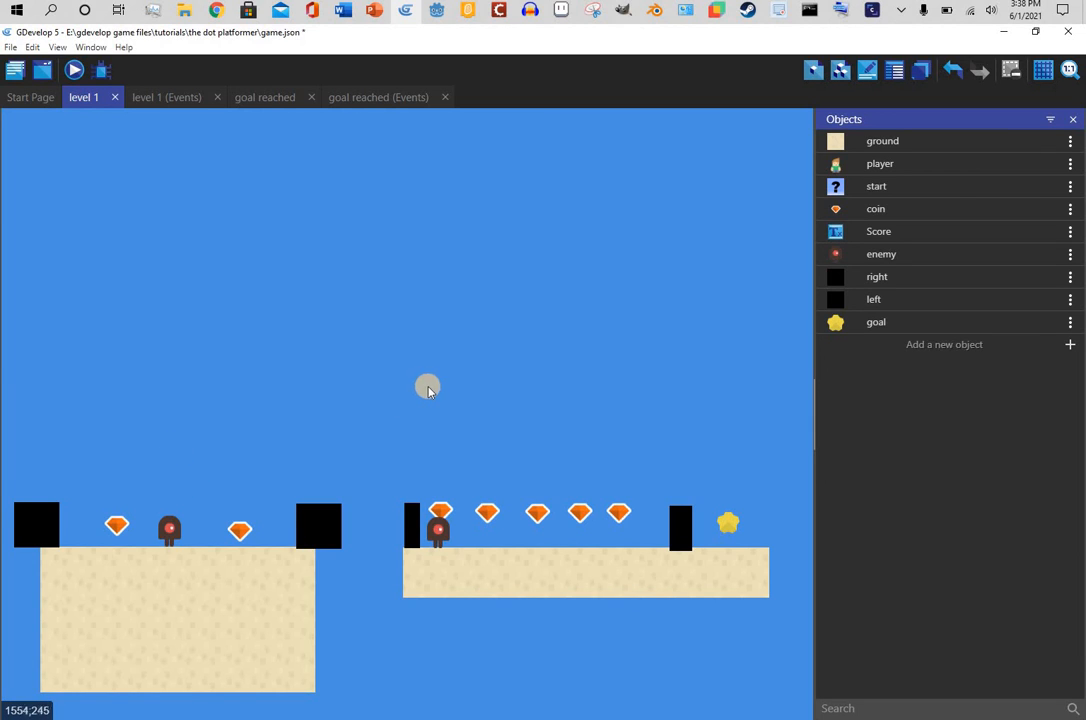
- Save the project and quit GDevelop
click(12, 48)
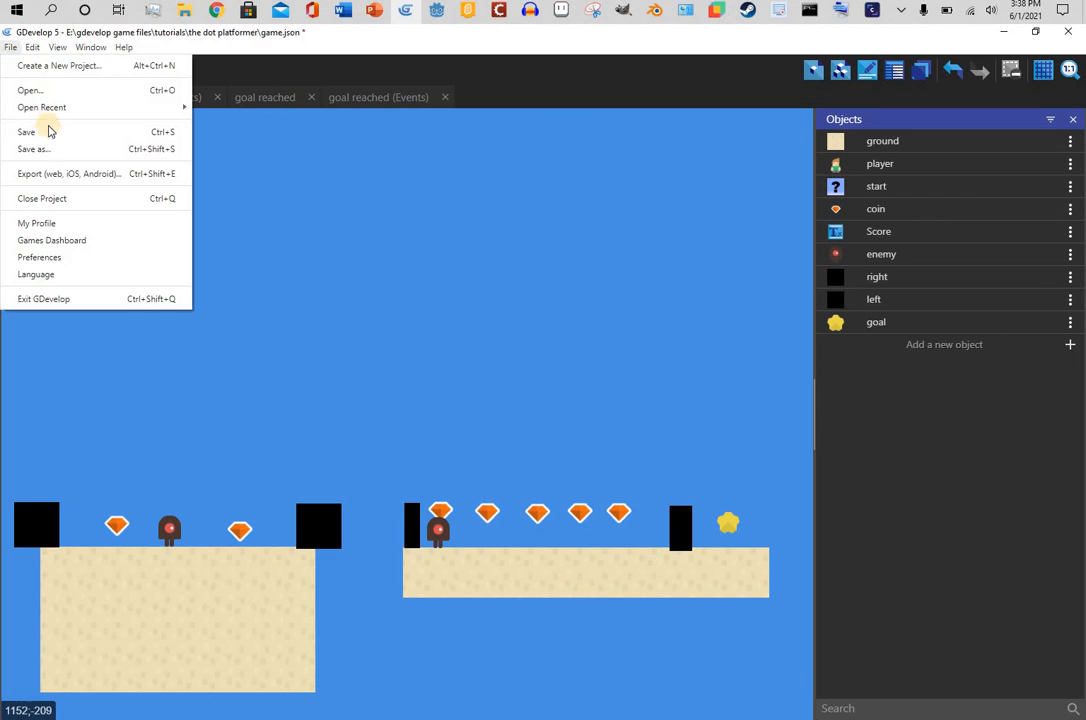
click(48, 131)
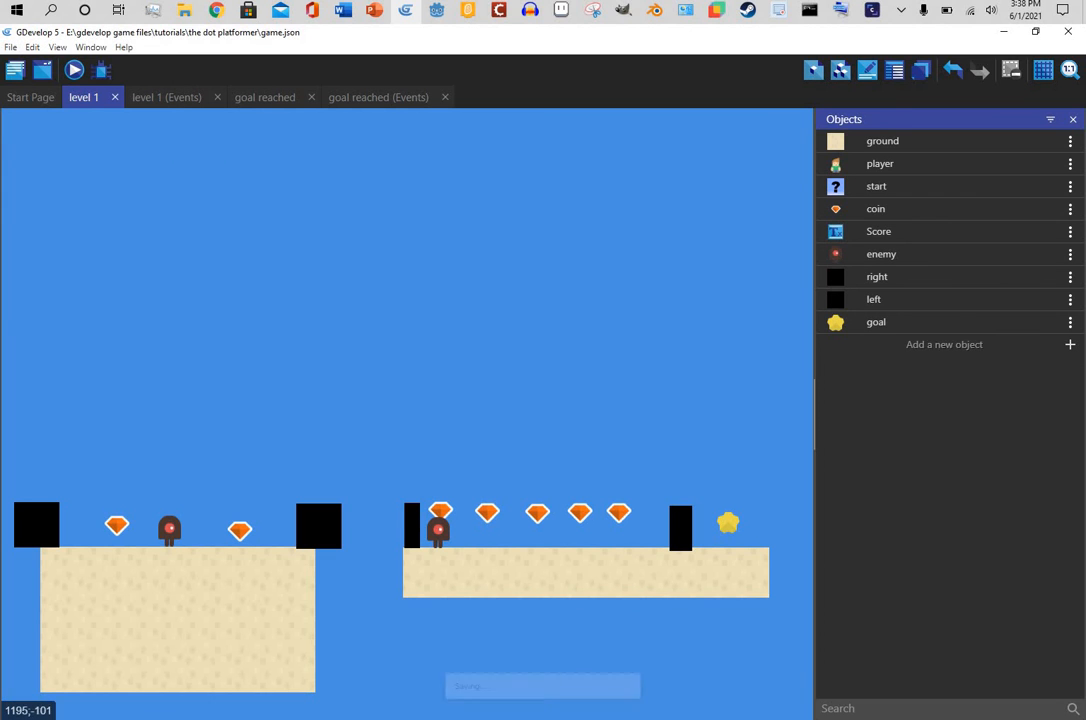
click(1071, 33)
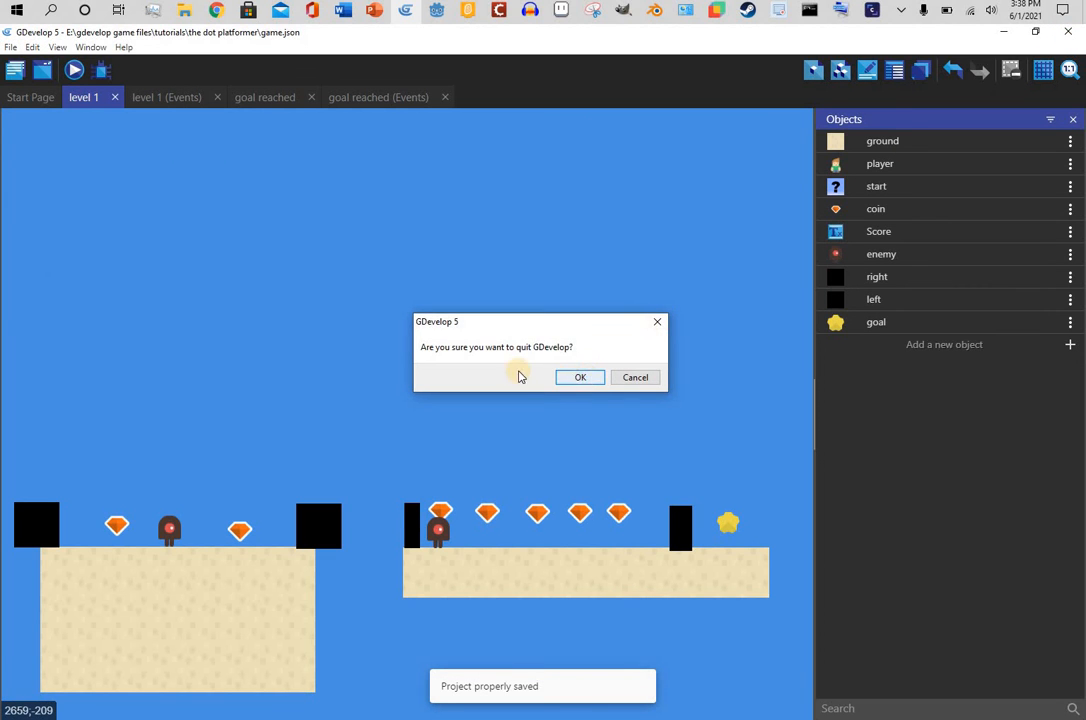
key(Return)
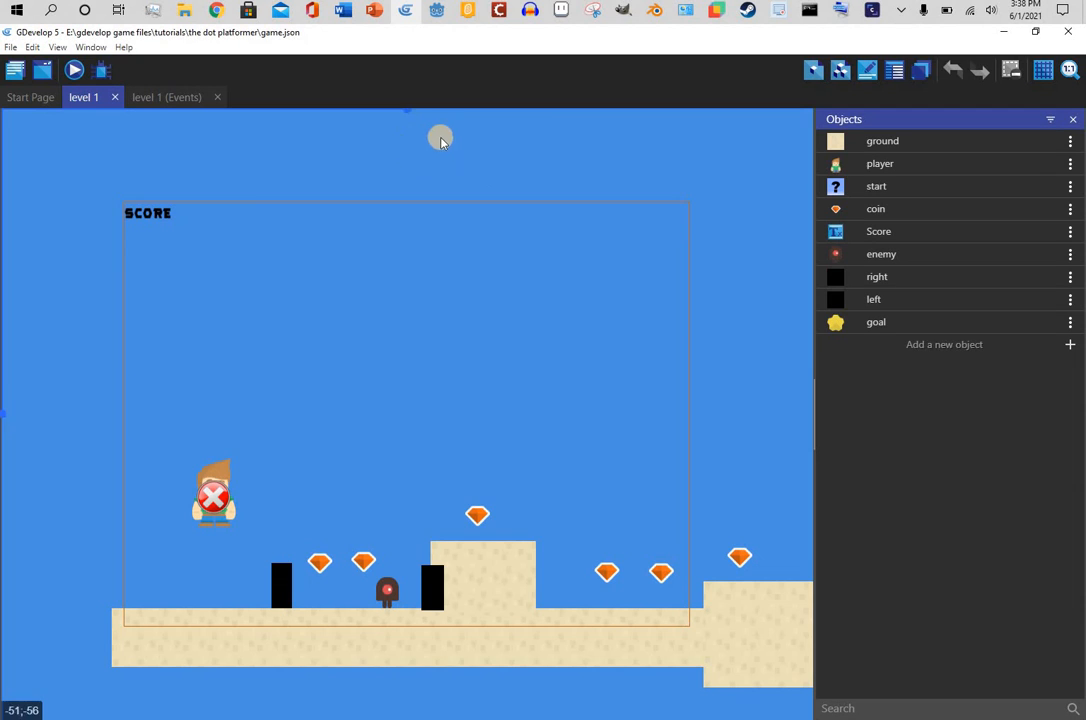
- Set the Z order to 0 for the coin above the raised block and the two coins beside the first enemy
click(477, 515)
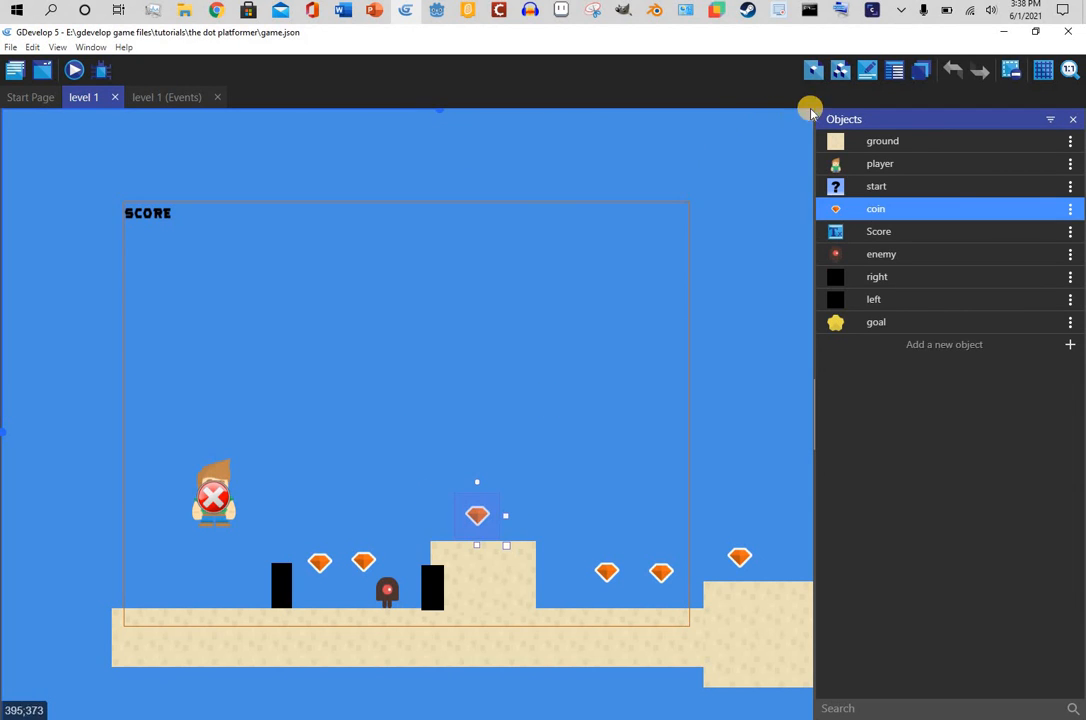
click(869, 70)
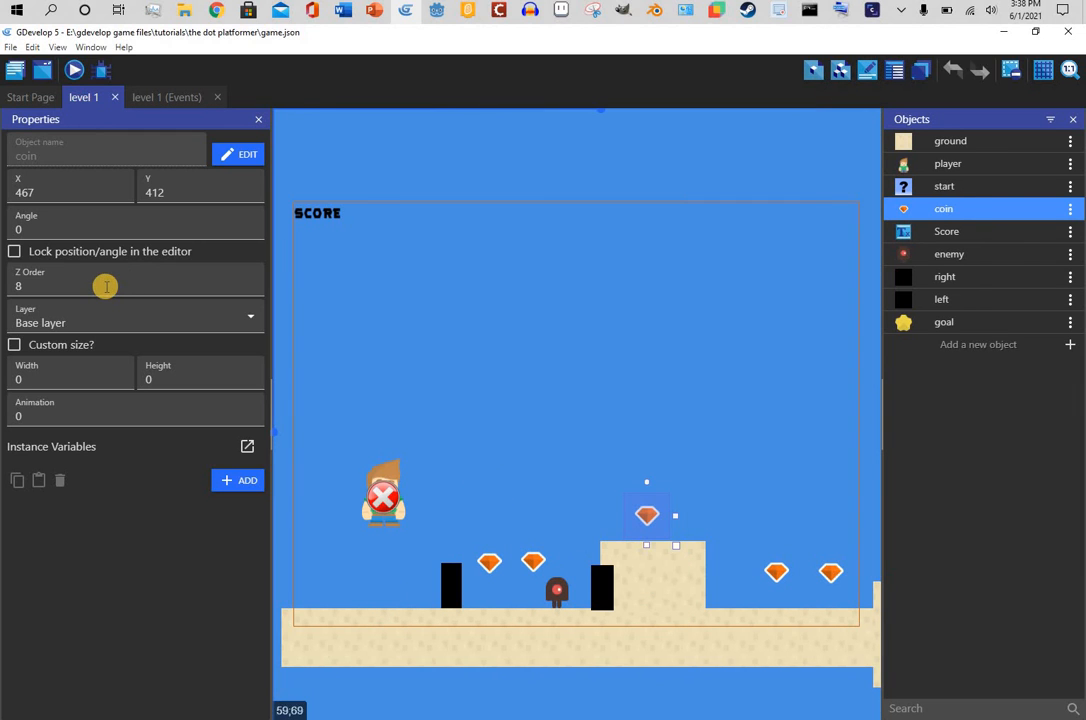
click(14, 292)
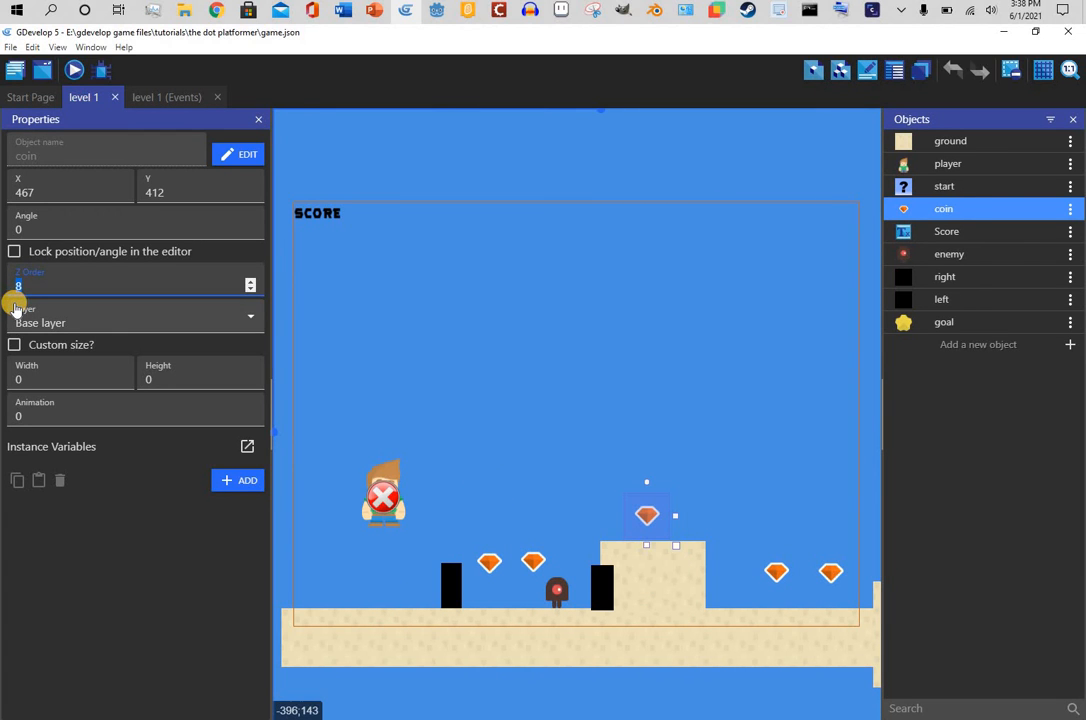
text(0)
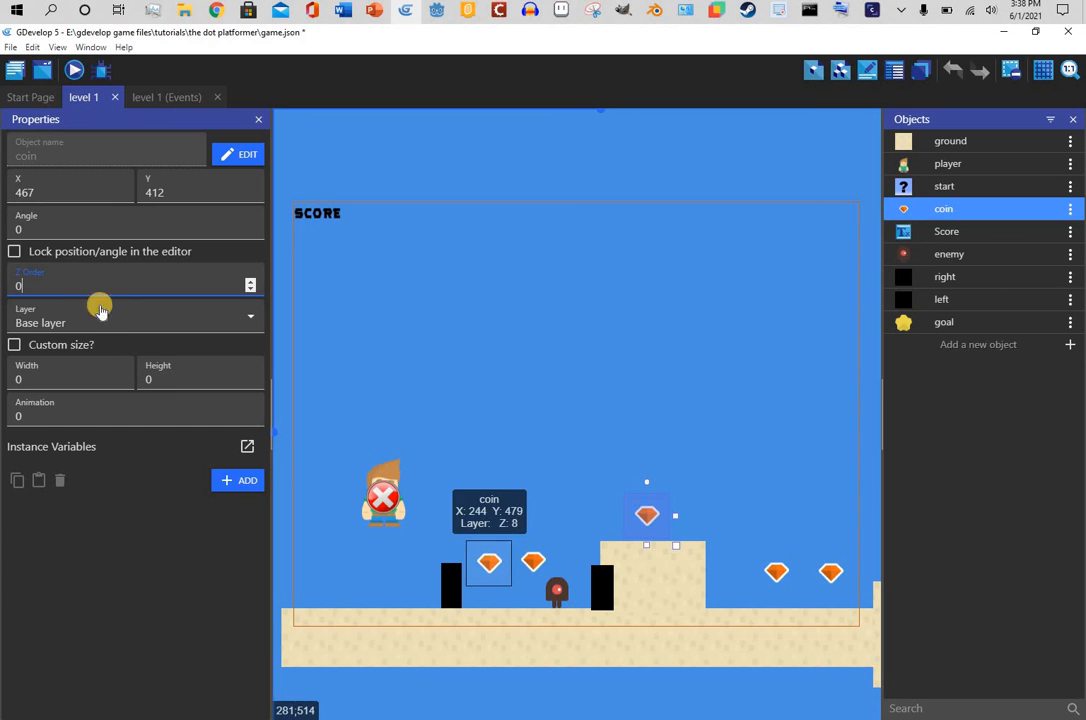
click(490, 564)
drag(44, 289, 2, 312)
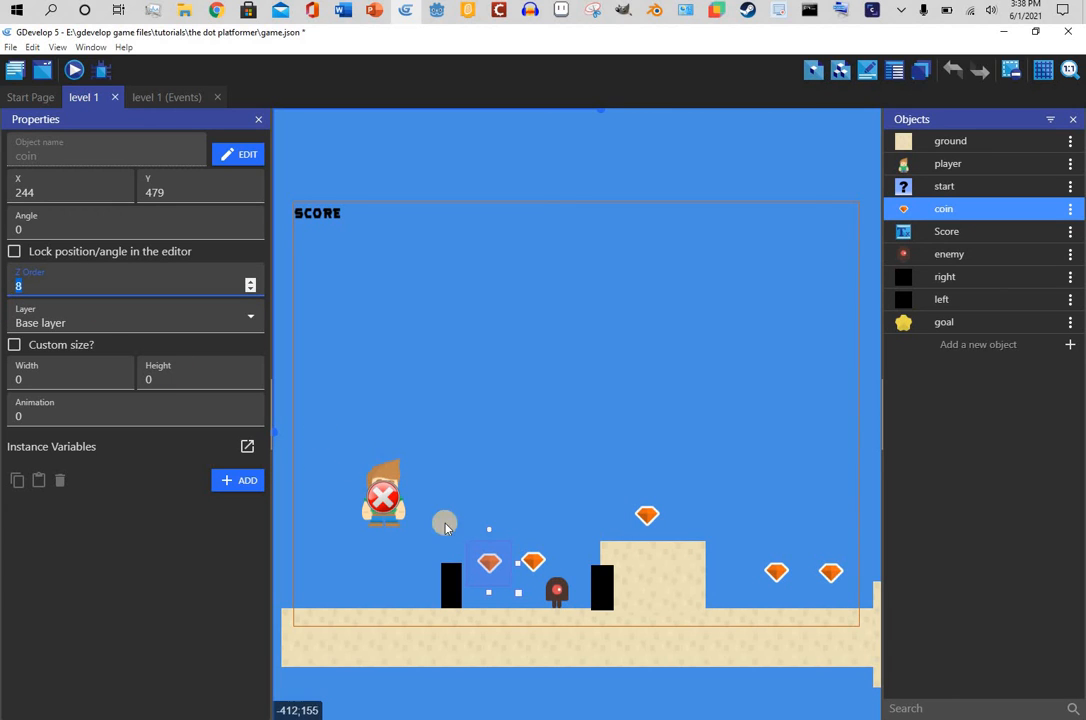
click(533, 562)
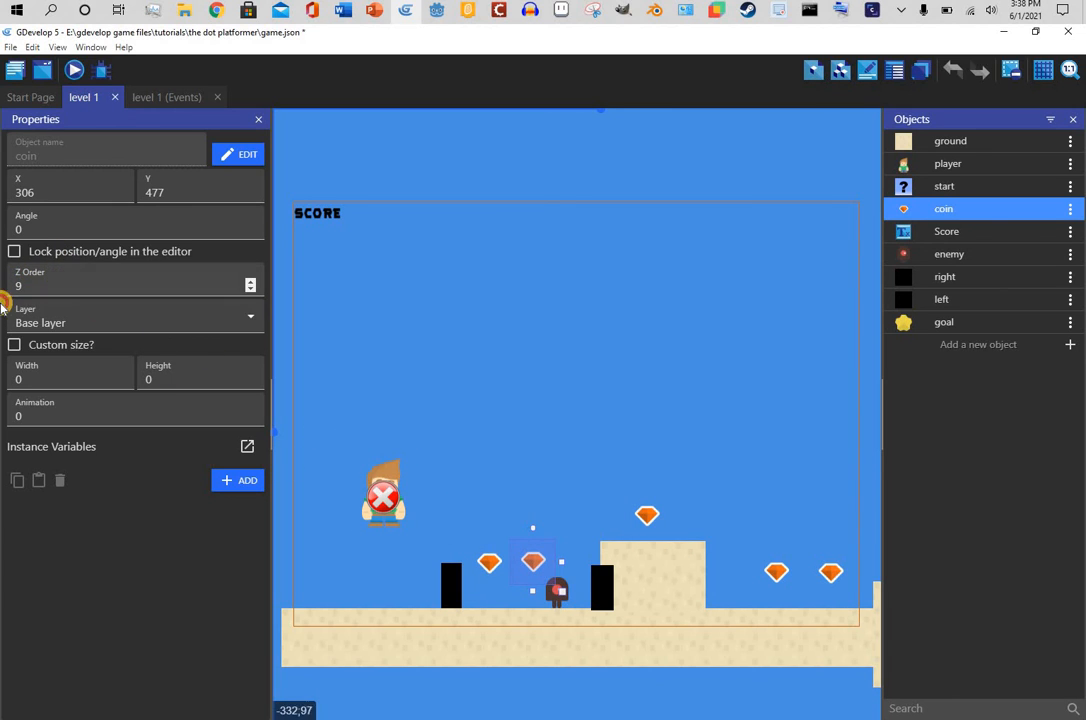
drag(1, 304, 3, 308)
text(0)
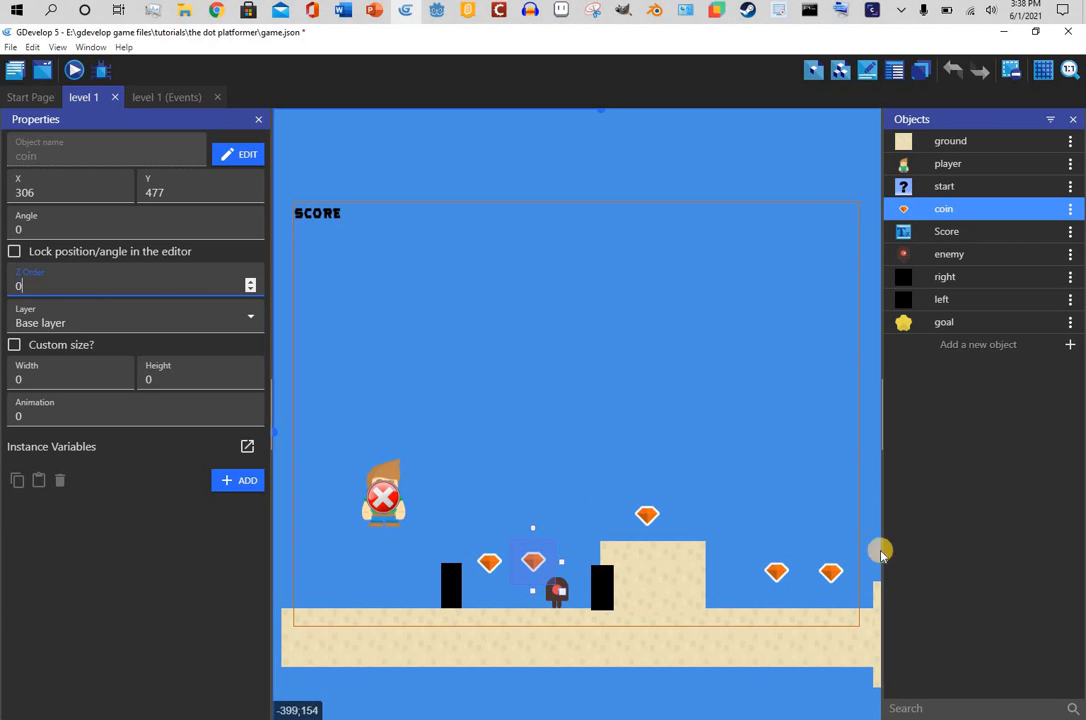
- Set the Z order of the two coins past the raised block to 0 and close the instance properties
click(743, 648)
drag(50, 291, 2, 306)
text(0)
click(372, 420)
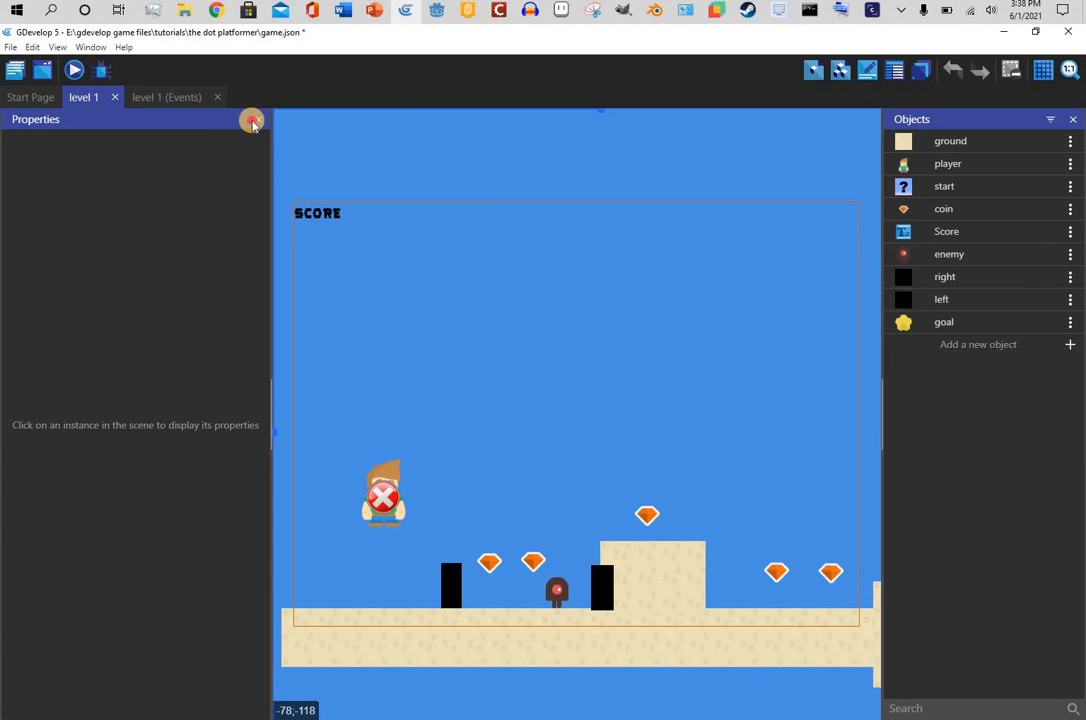
click(252, 122)
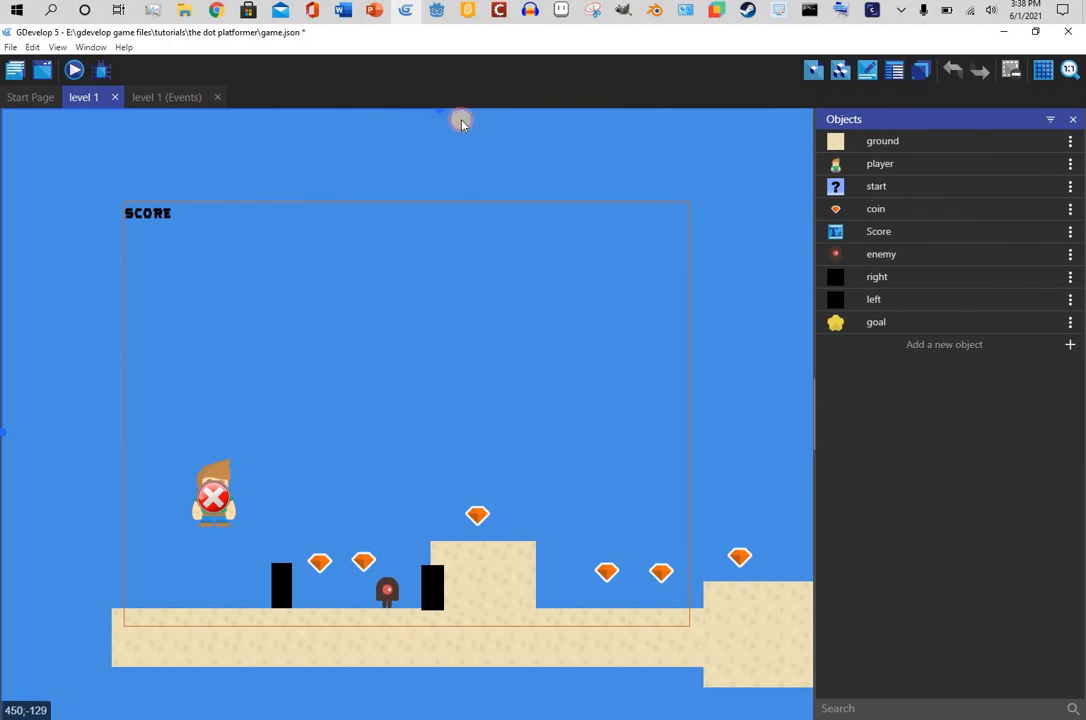
- Set the Z order to 0 for the coin on the higher platform just past the two coins beyond the raised block
scroll(696, 535, right, 3)
click(528, 559)
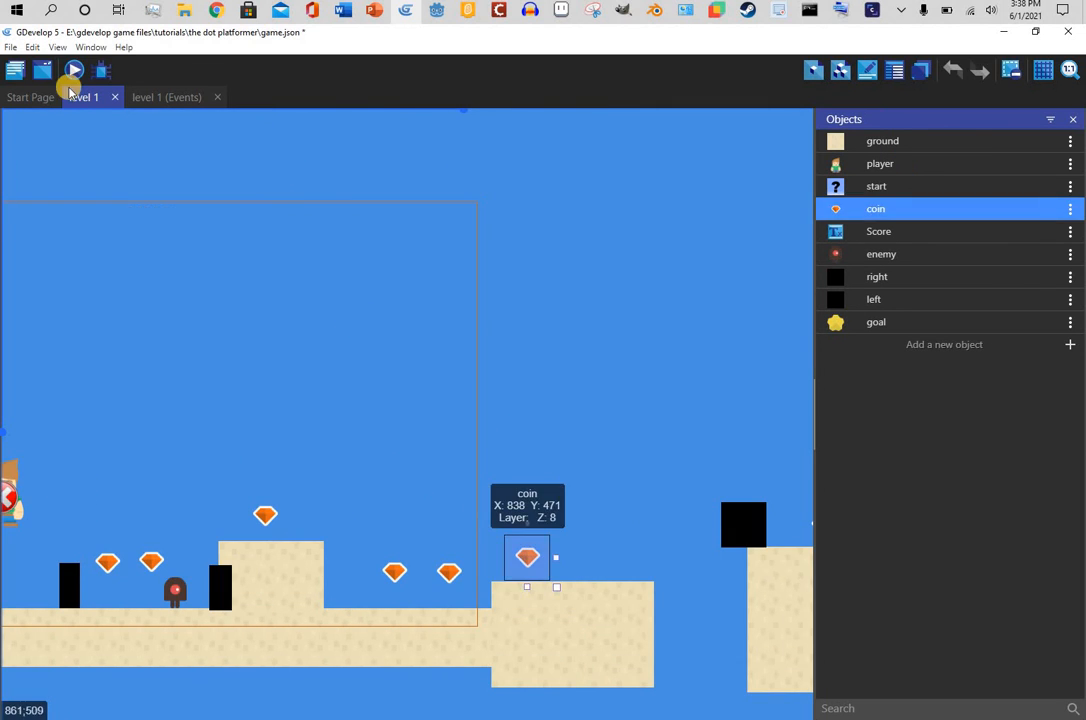
click(866, 76)
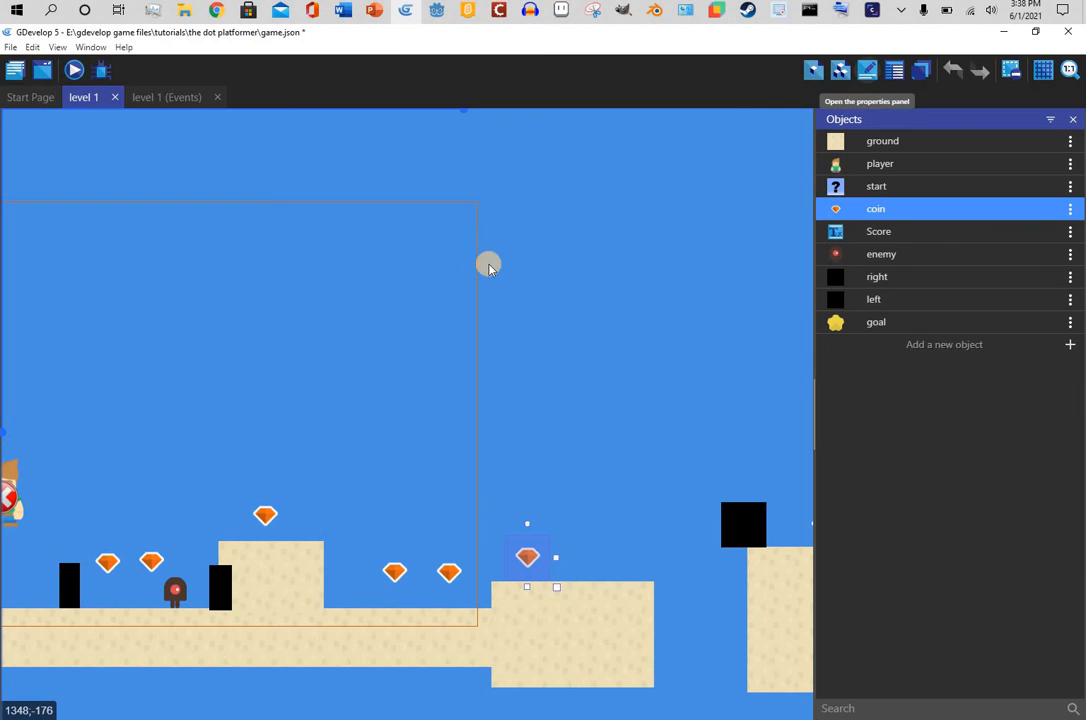
drag(38, 291, 4, 295)
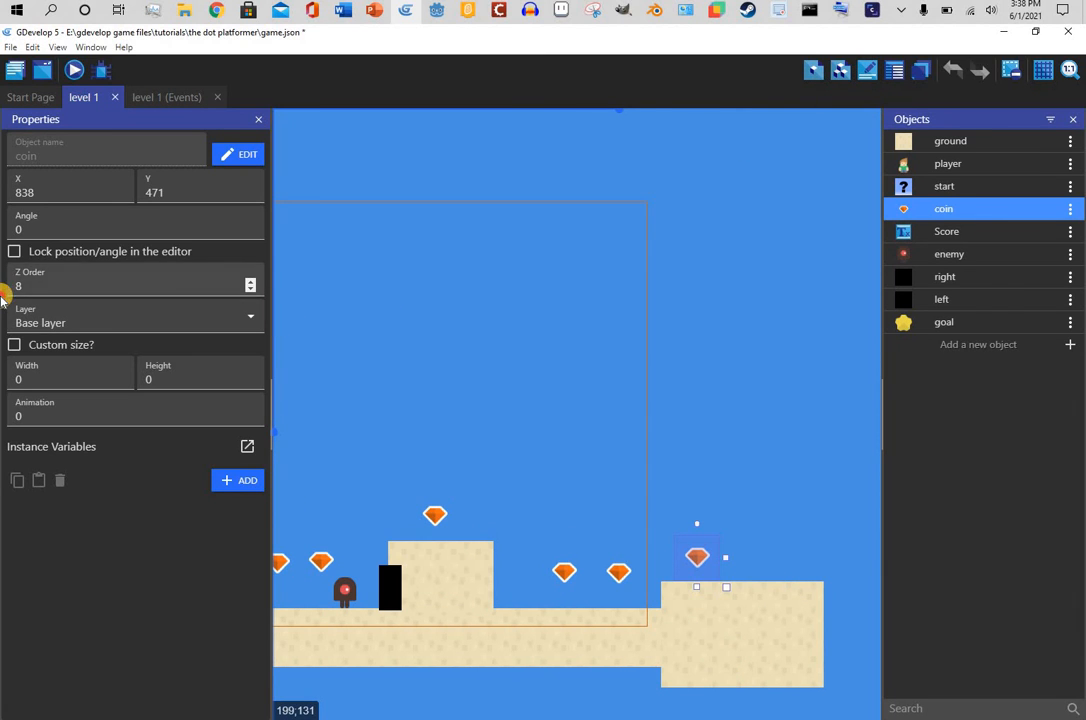
text(0)
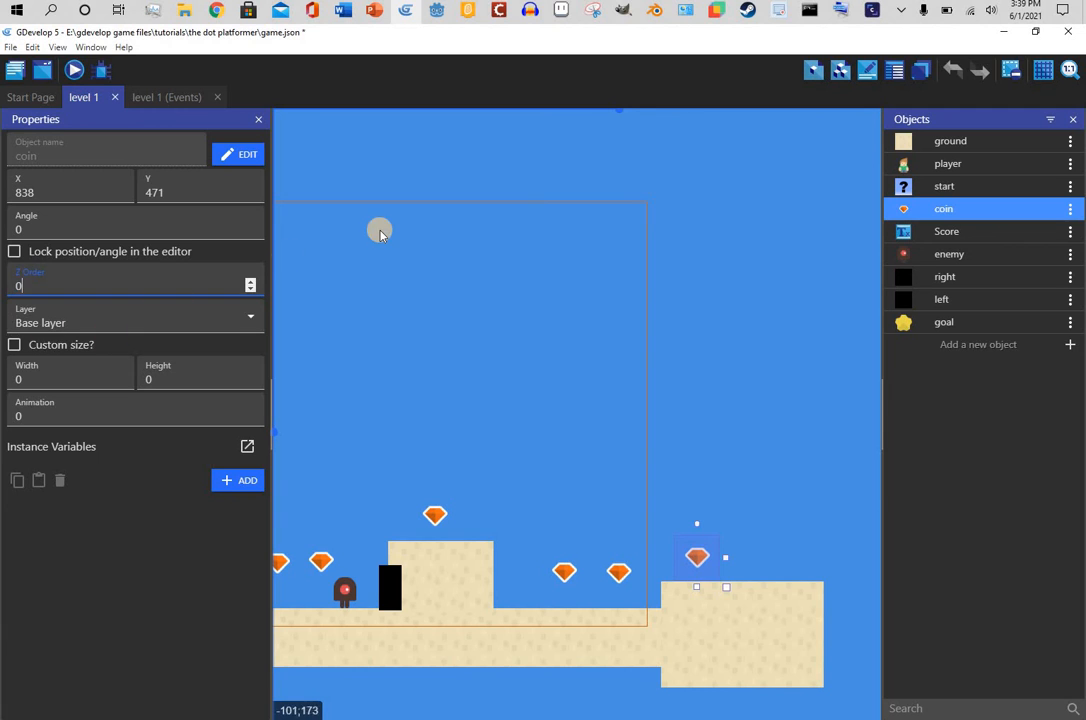
click(380, 230)
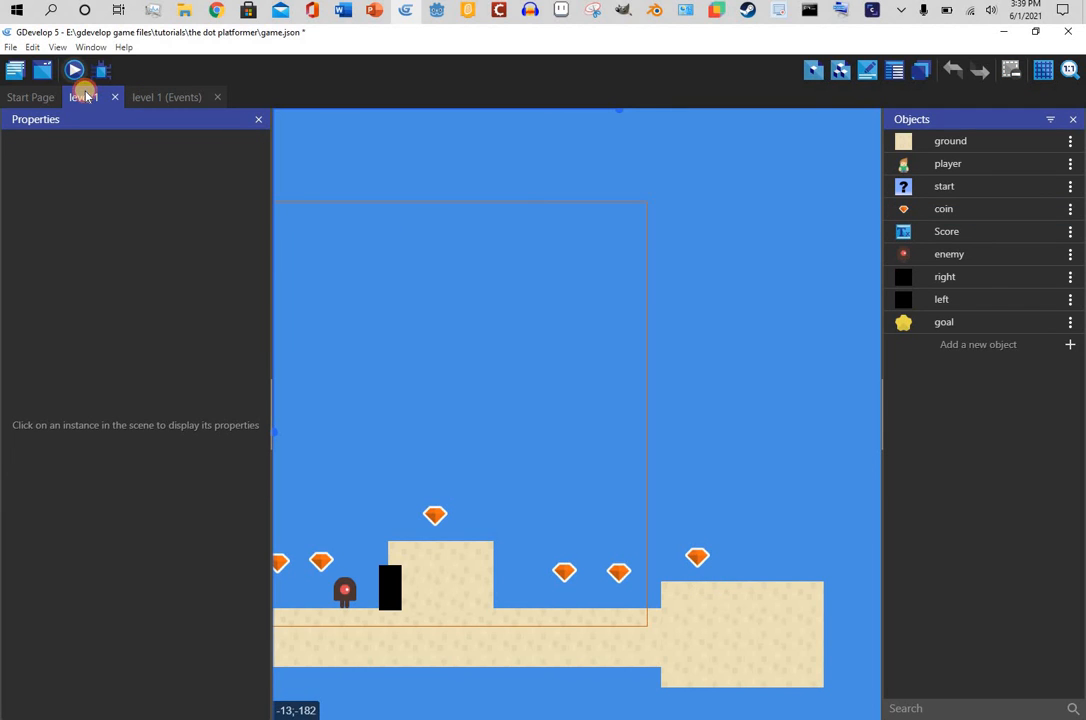
- Preview level 1 and play through it to the goal, collecting coins and jumping over or onto the enemies
click(80, 80)
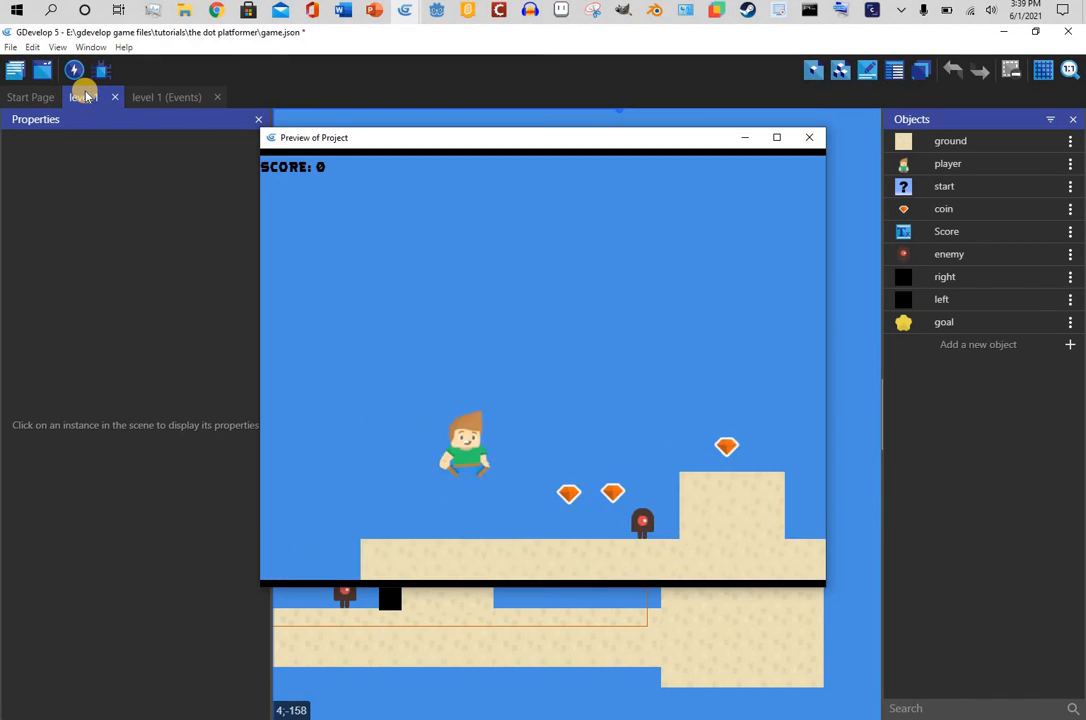
key(Right)
key(space)
key(space)
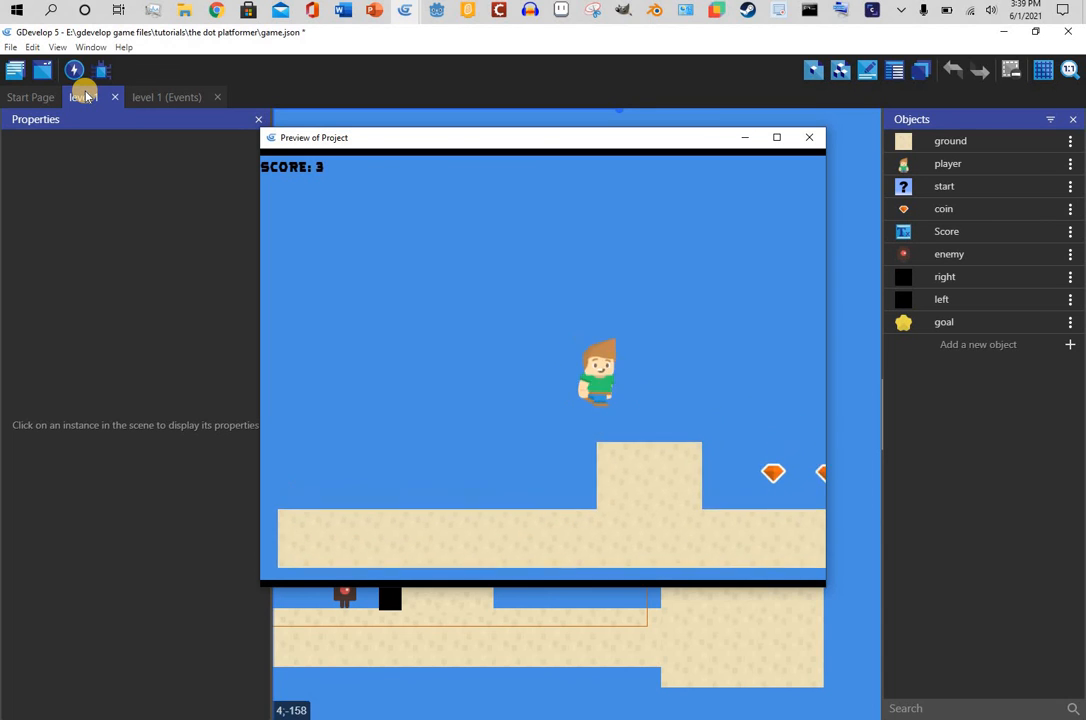
key(Right)
key(space)
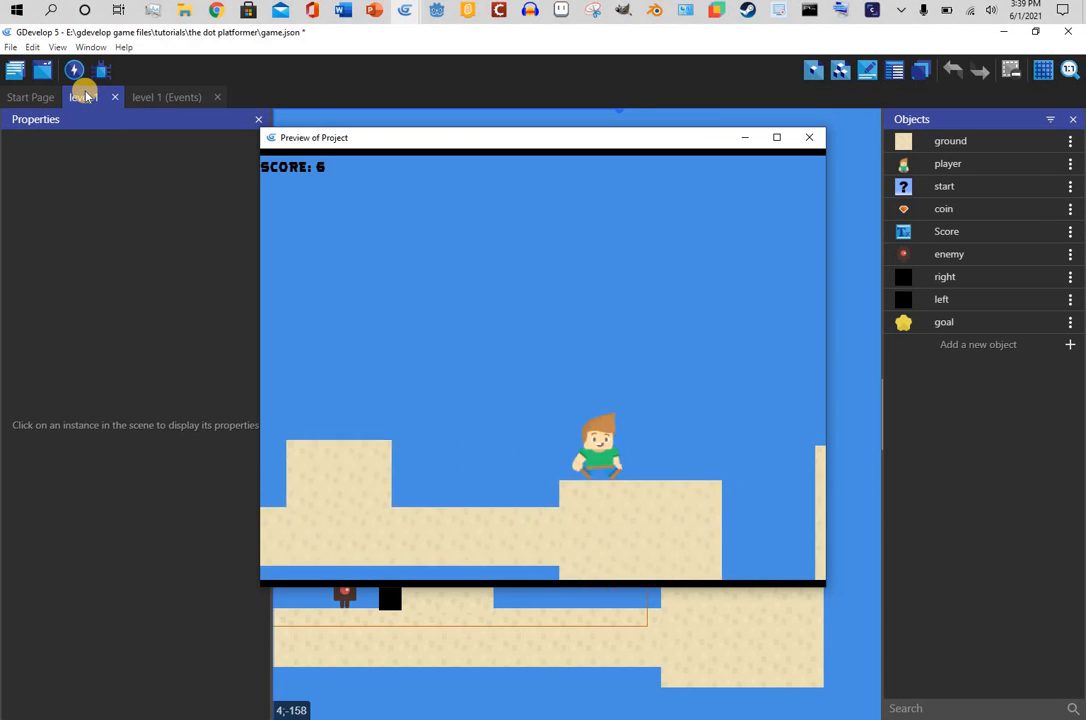
key(Right)
key(space)
key(Right)
key(space)
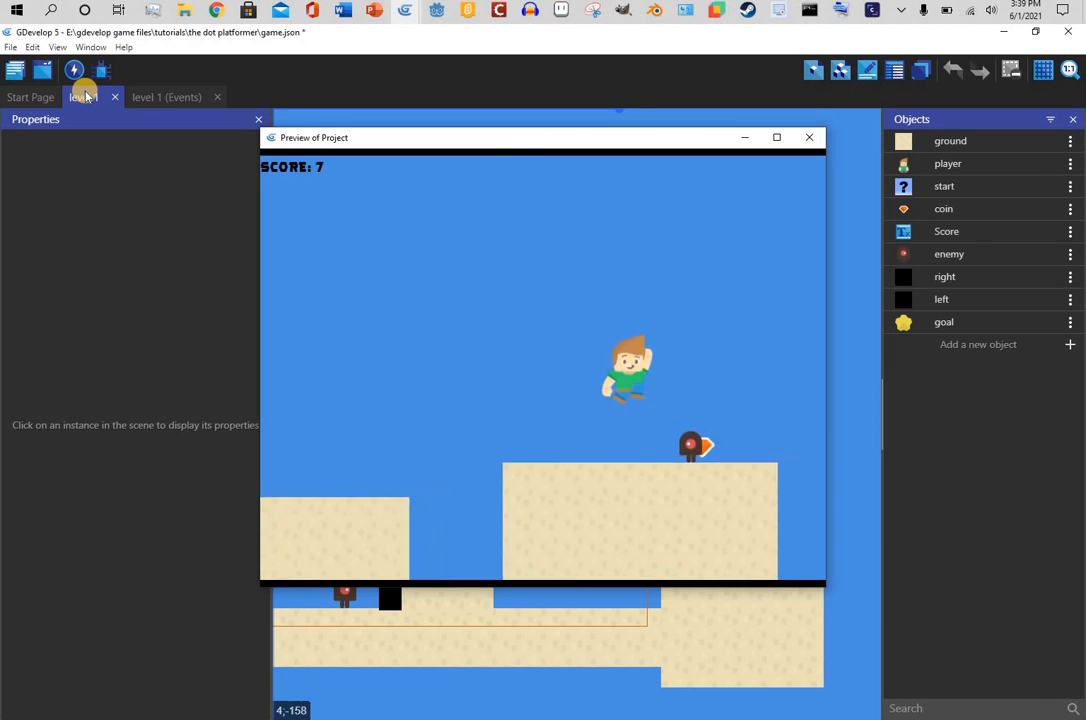
key(space)
key(Right)
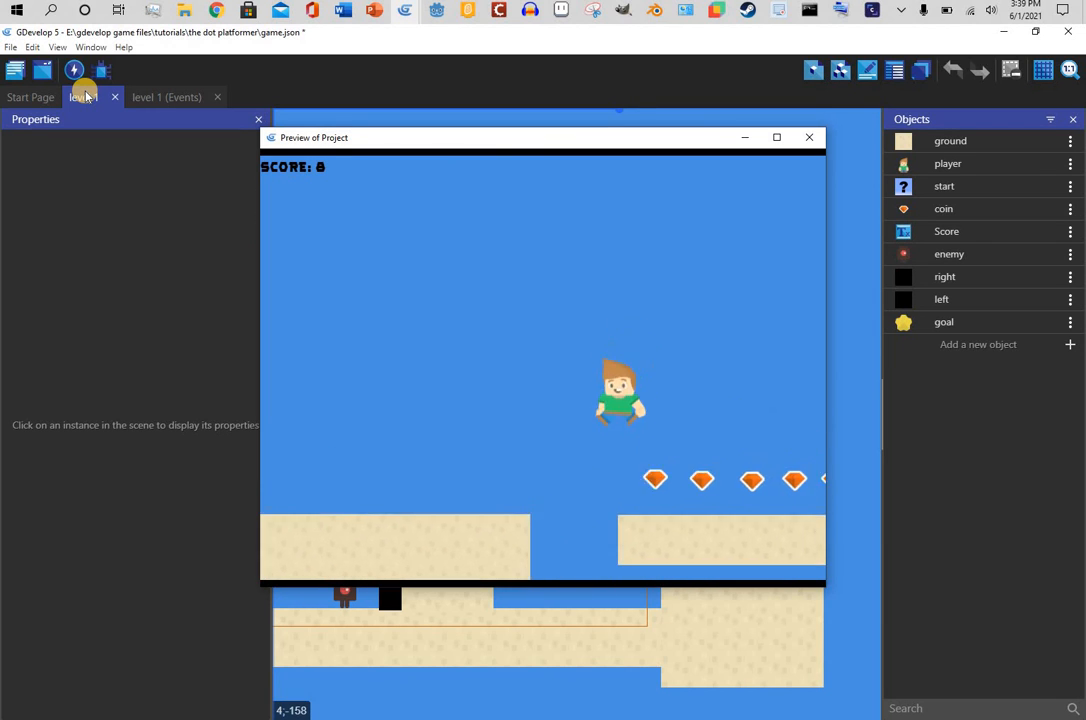
key(space)
key(Right)
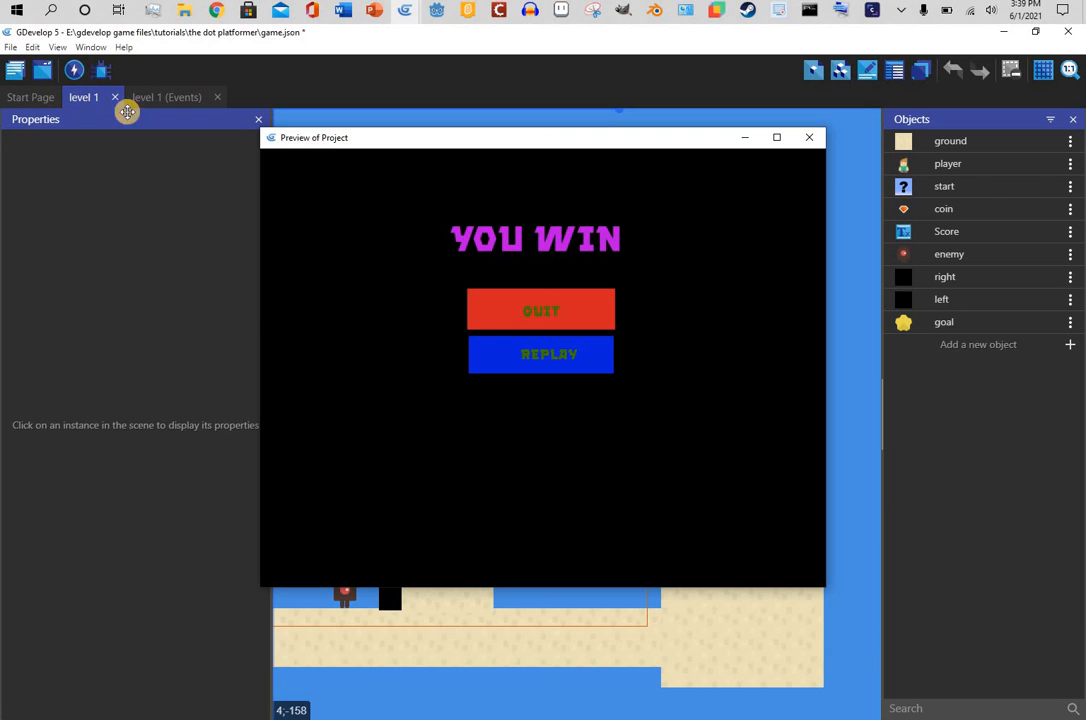
- Test the replay button on the YOU WIN scene and play the restarted level through to the goal
click(543, 364)
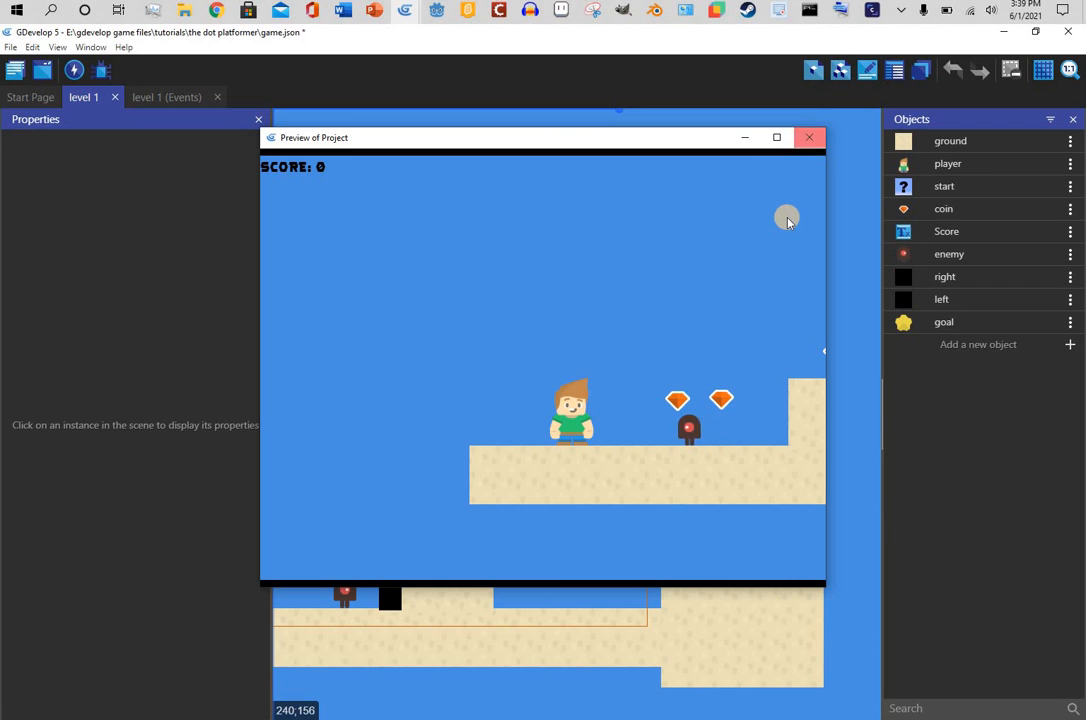
key(Left)
key(Right)
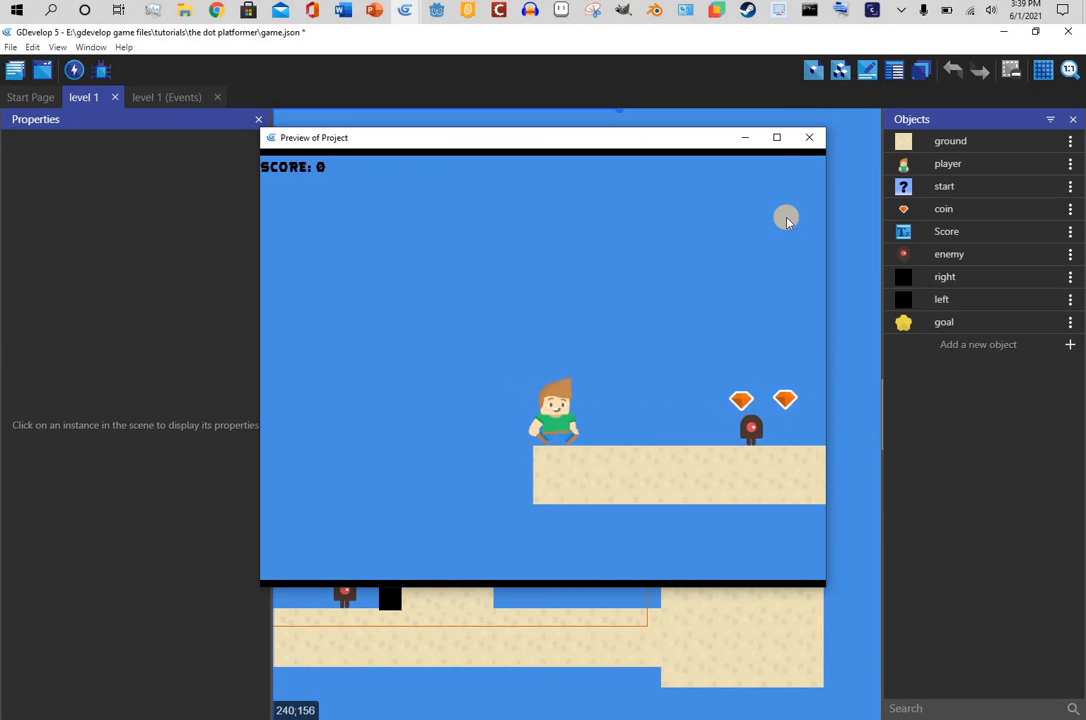
key(space)
key(Right)
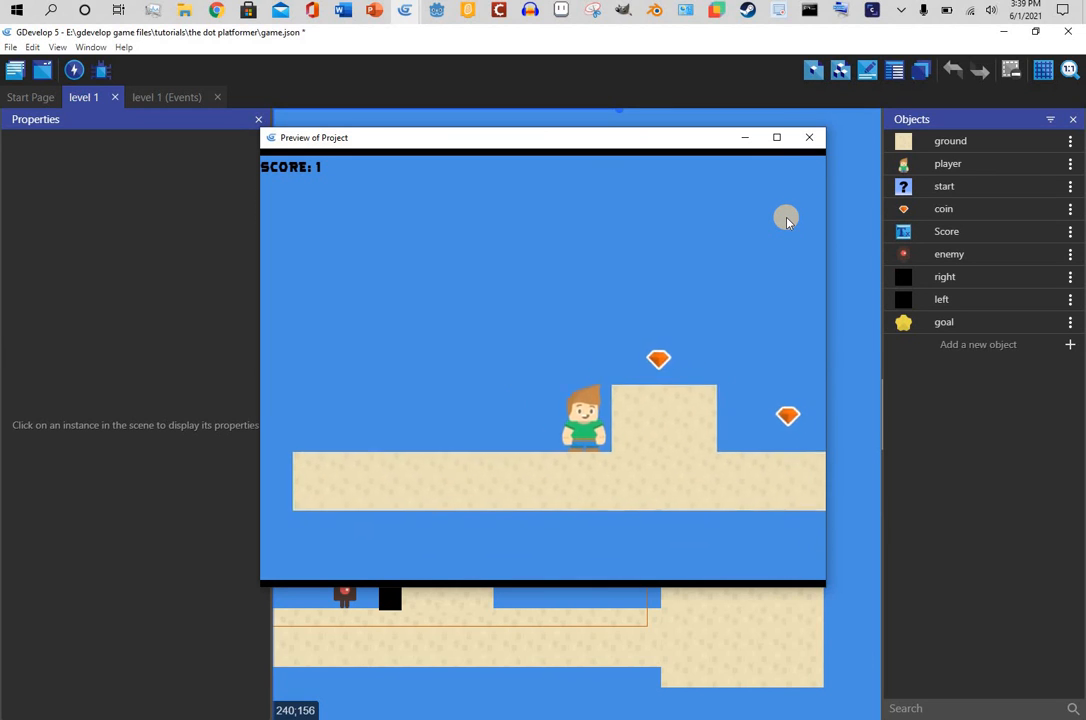
key(space)
key(Right)
key(space)
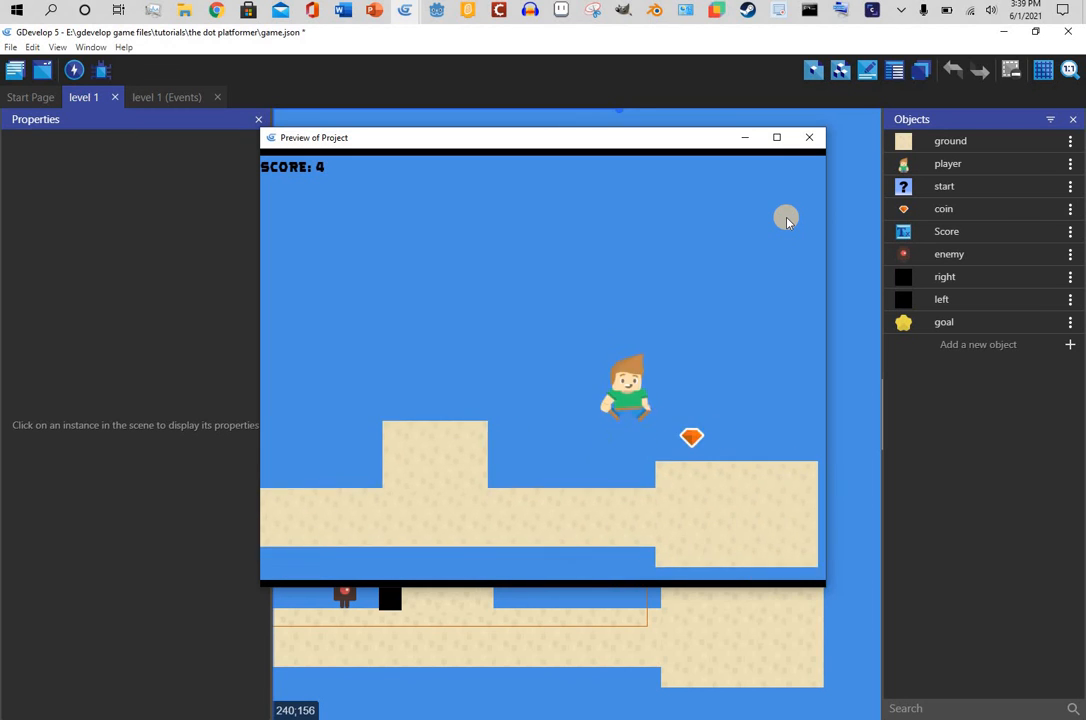
key(Right)
key(space)
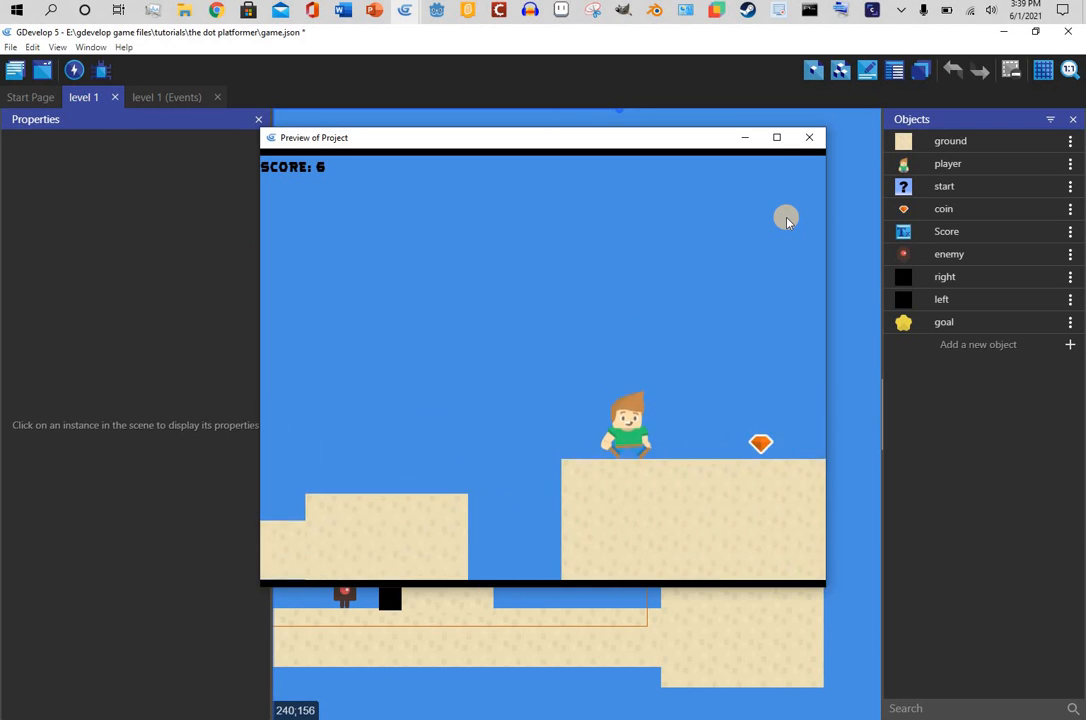
key(Right)
key(space)
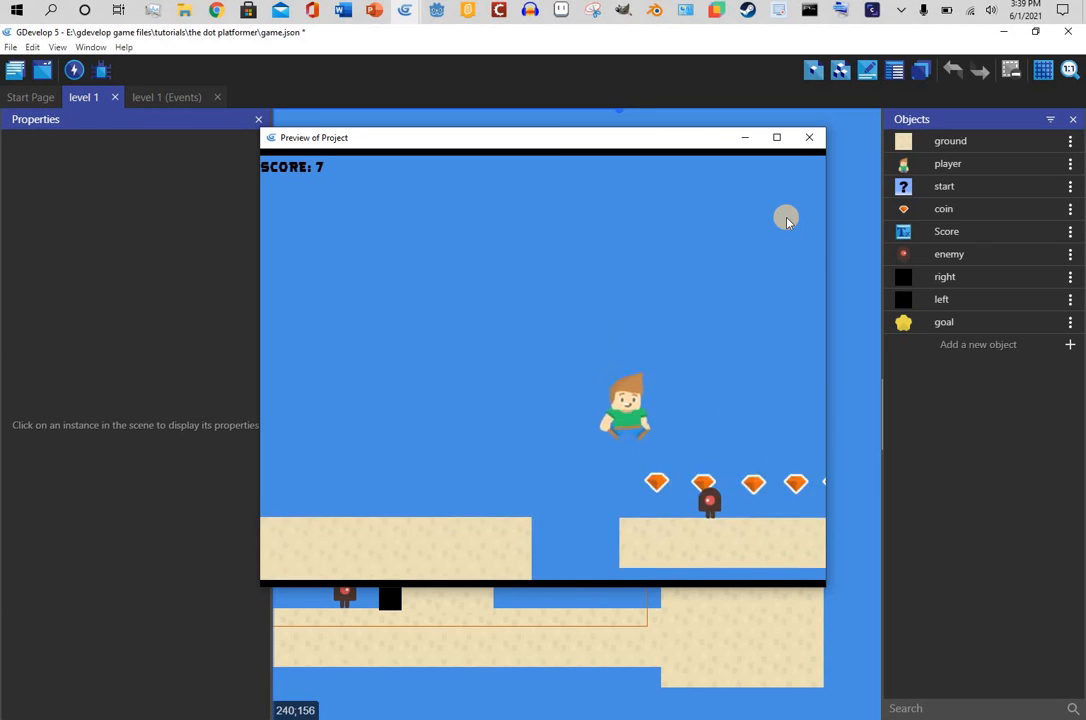
key(Right)
key(space)
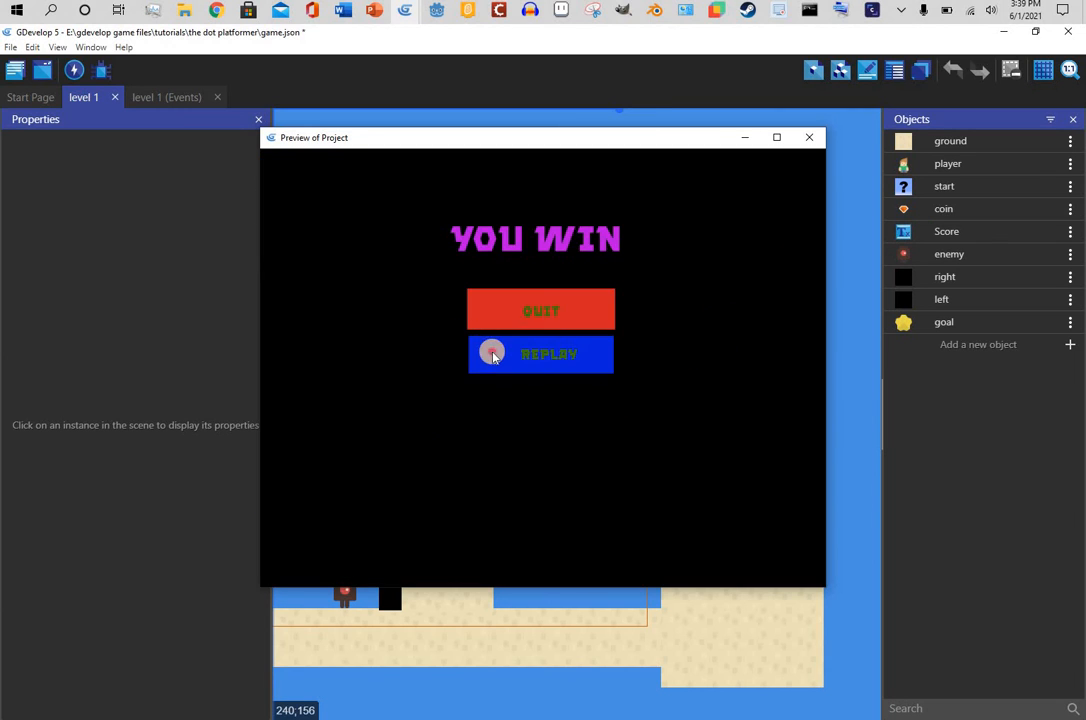
- Replay the level once more, maximize the preview window and play across the platforms toward the goal
click(492, 356)
key(Right)
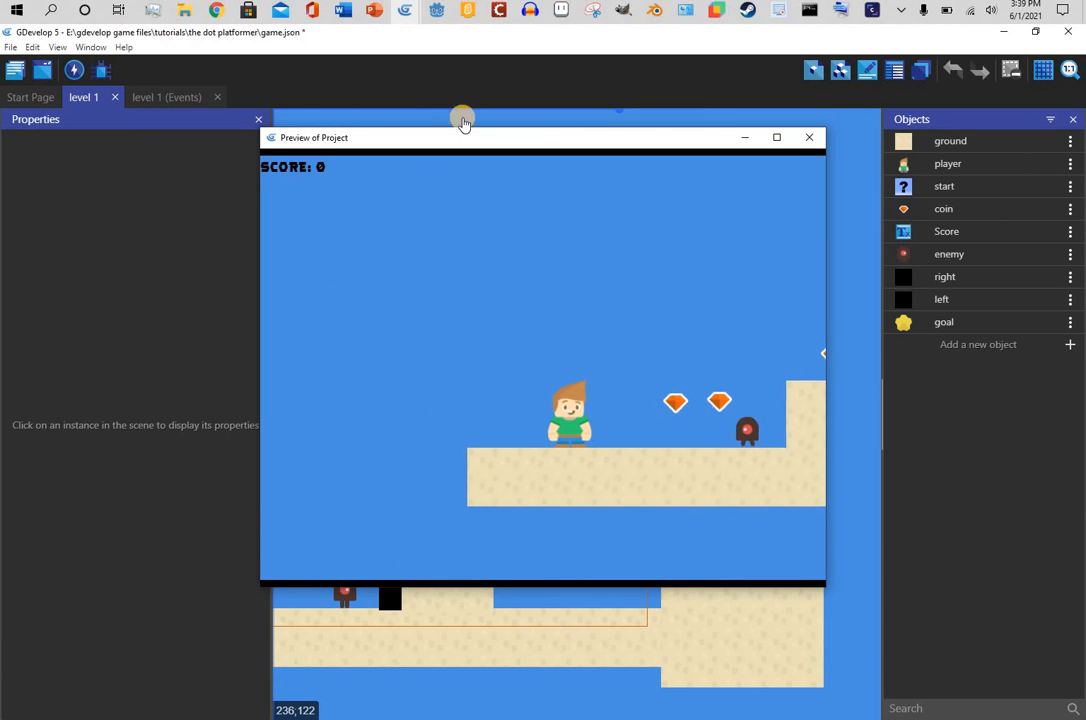
drag(468, 136, 468, 20)
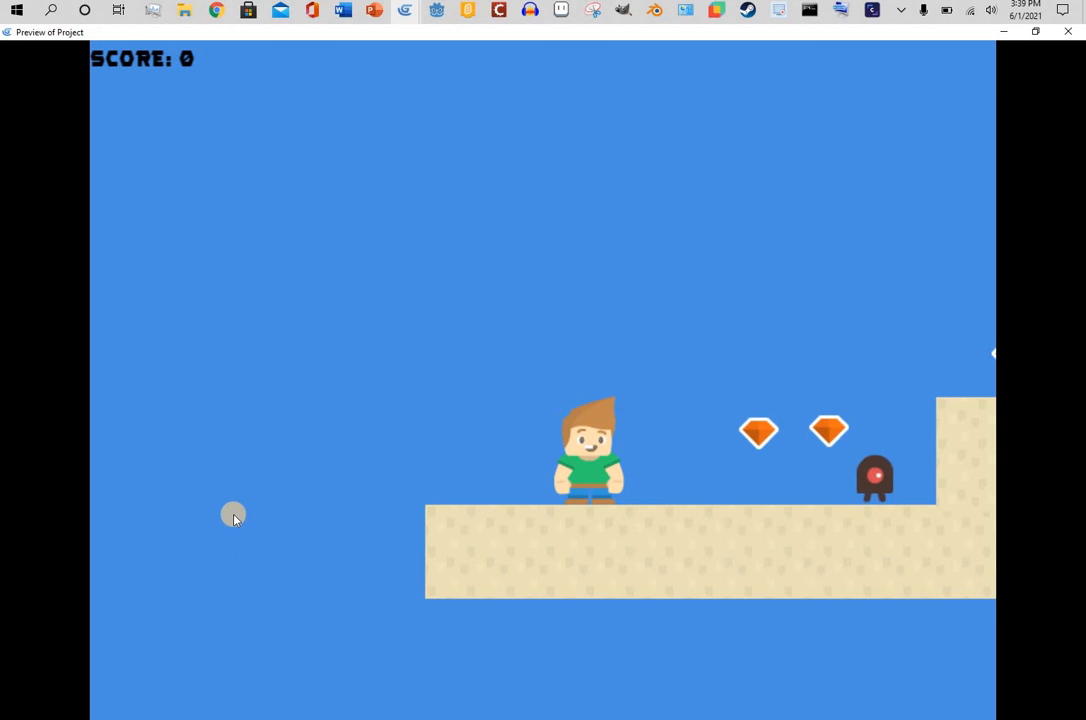
key(Right)
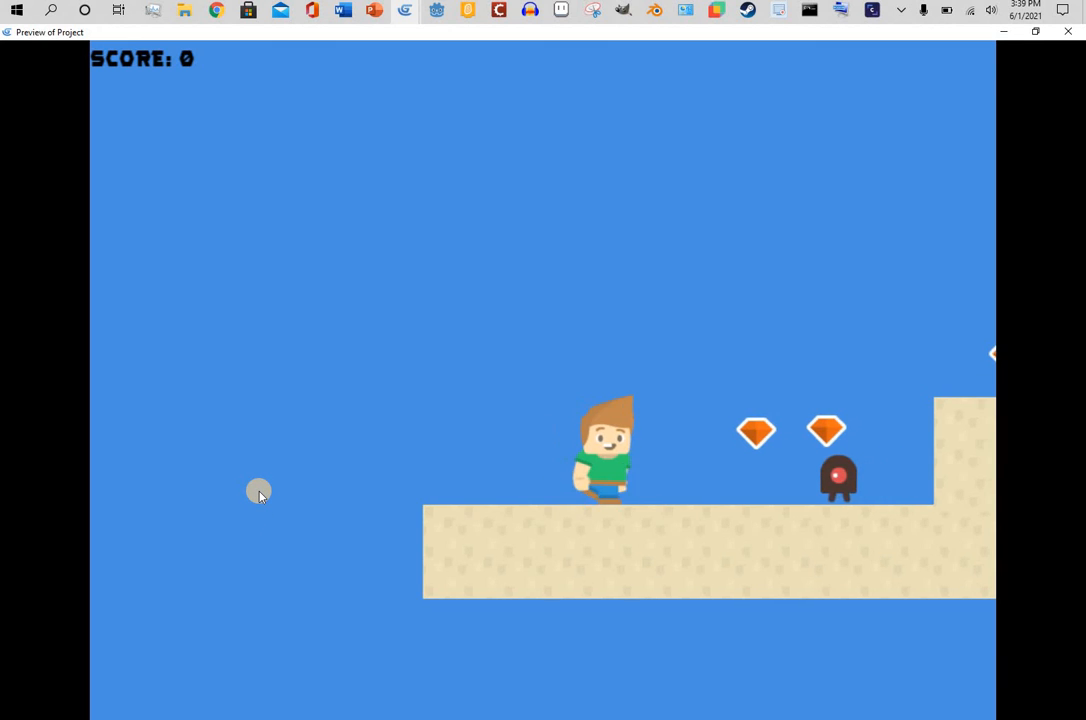
key(space)
key(space)
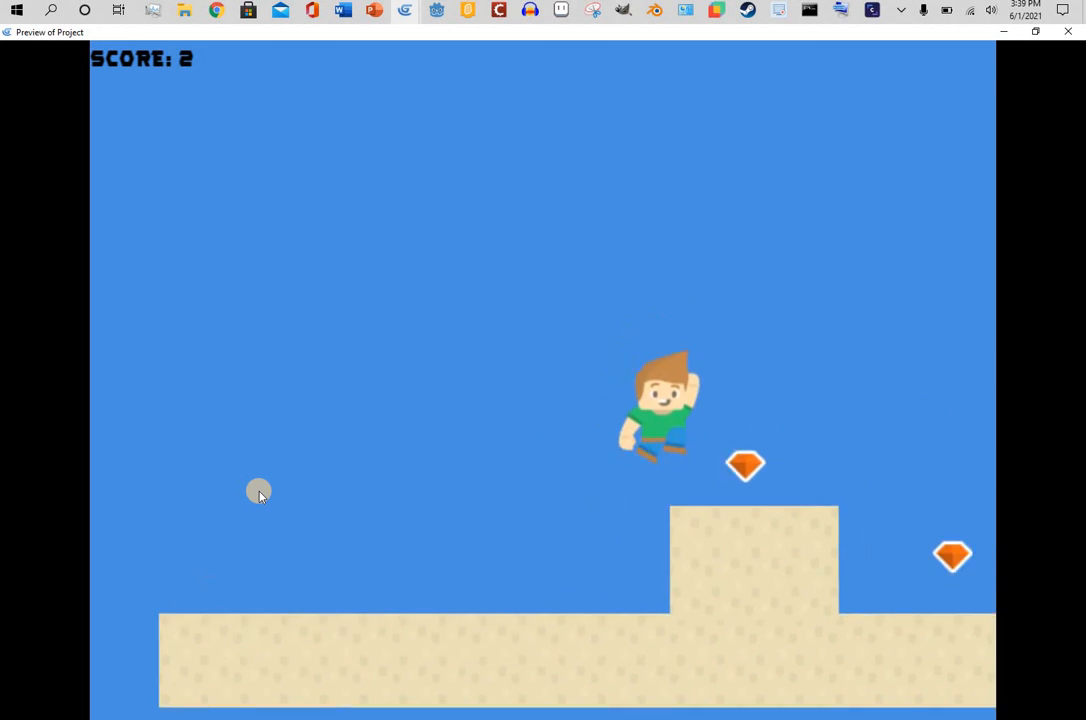
key(space)
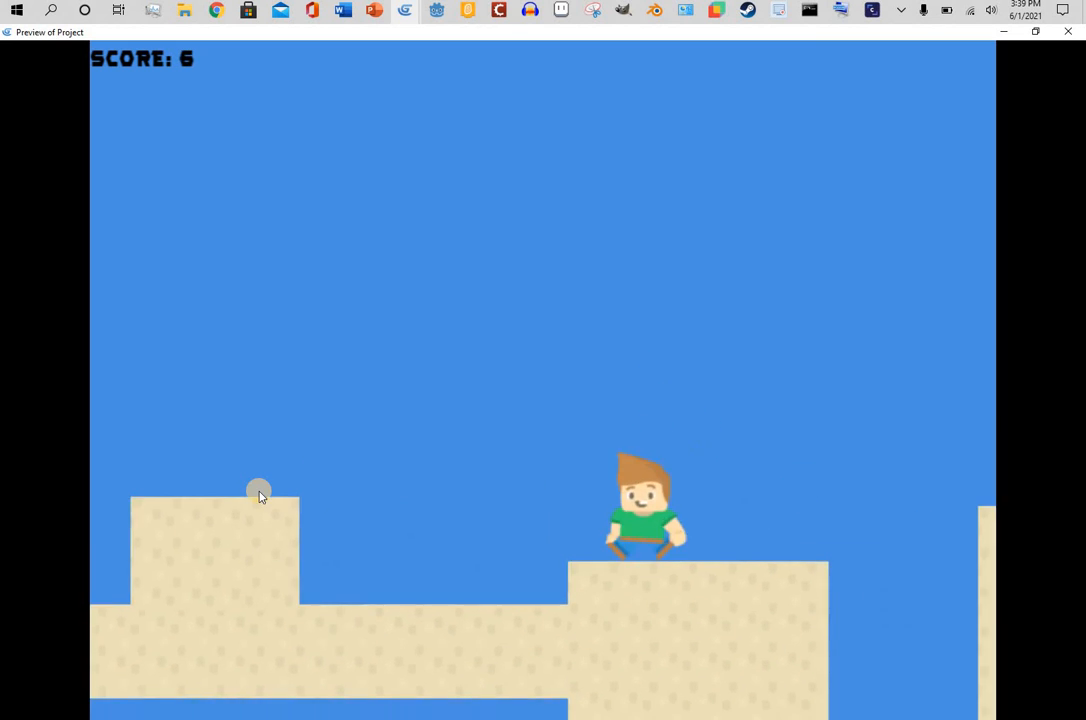
key(space)
key(space)
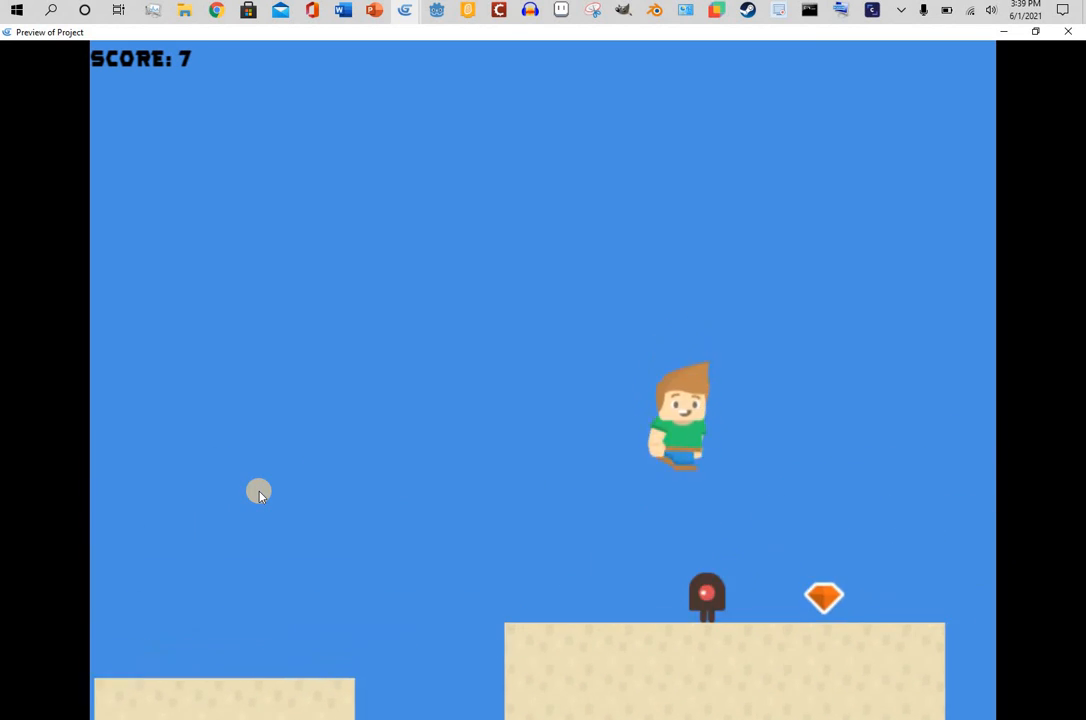
key(space)
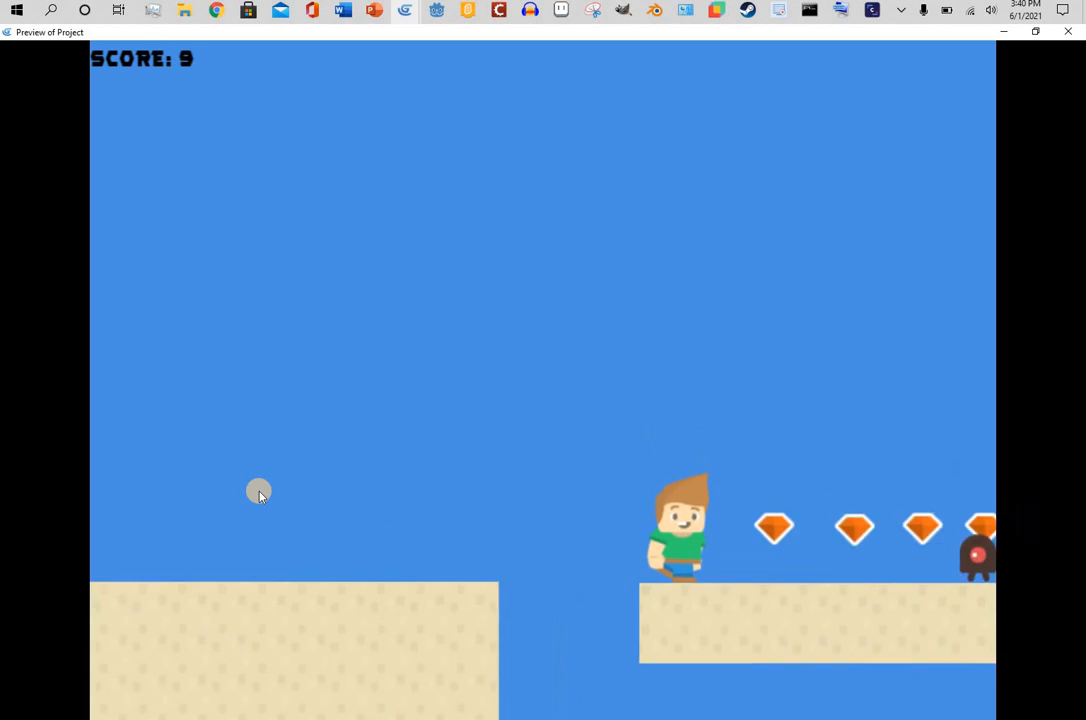
key(space)
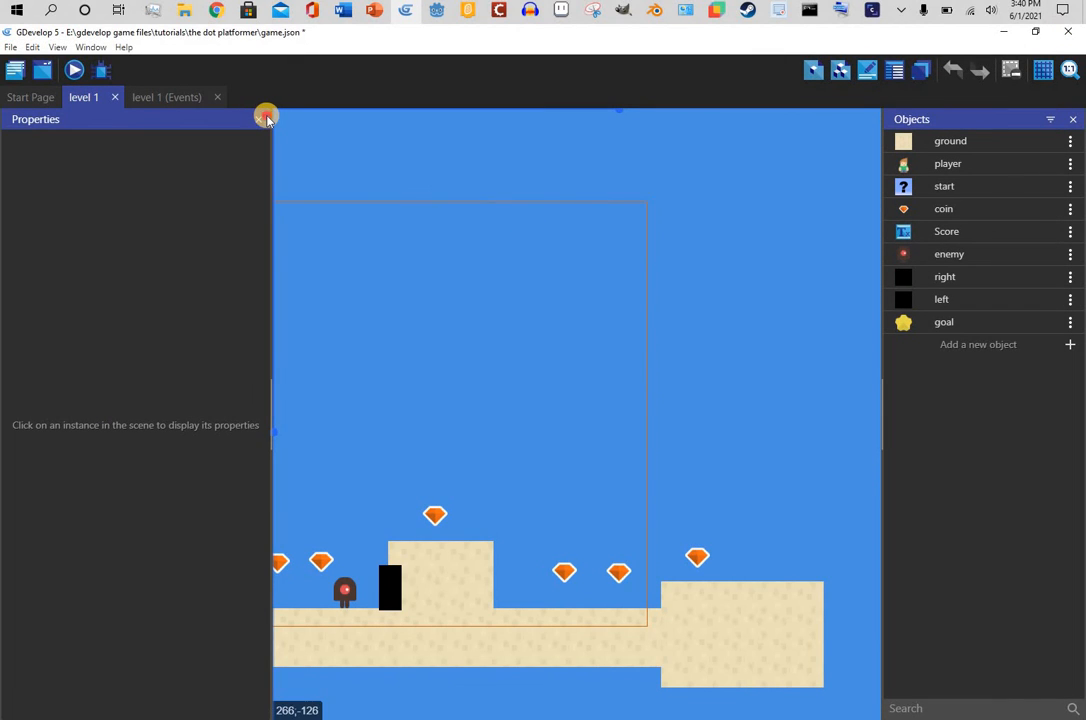
- Close the instance properties, then run a fresh preview of level 1 and play it through to the YOU WIN scene
click(258, 119)
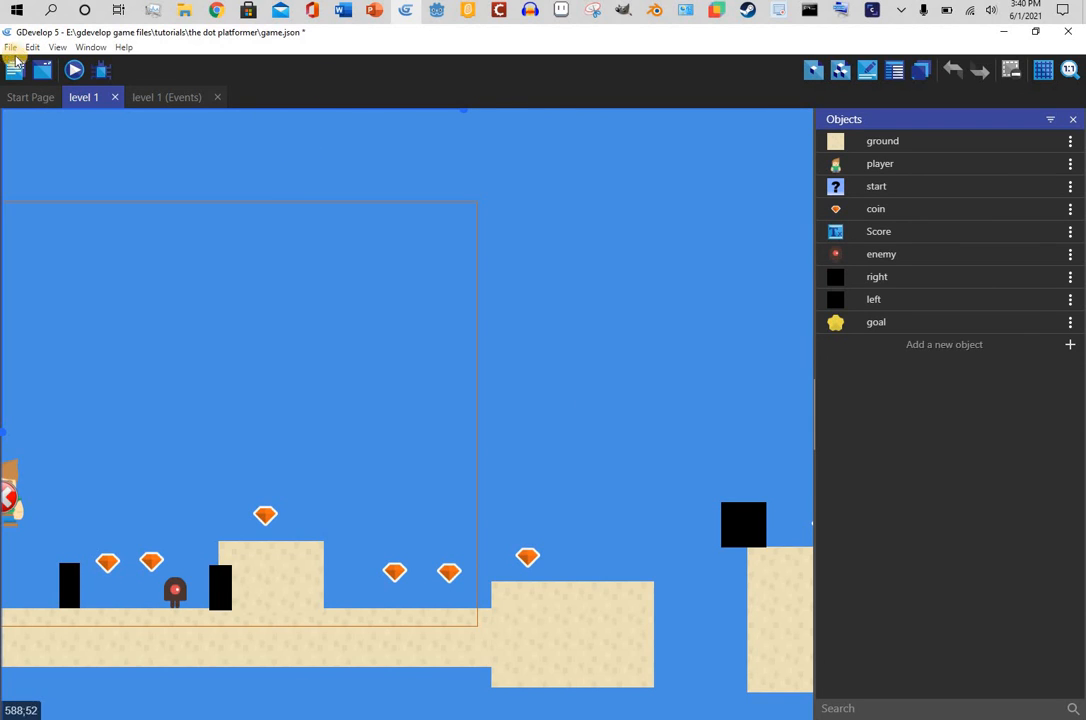
click(80, 71)
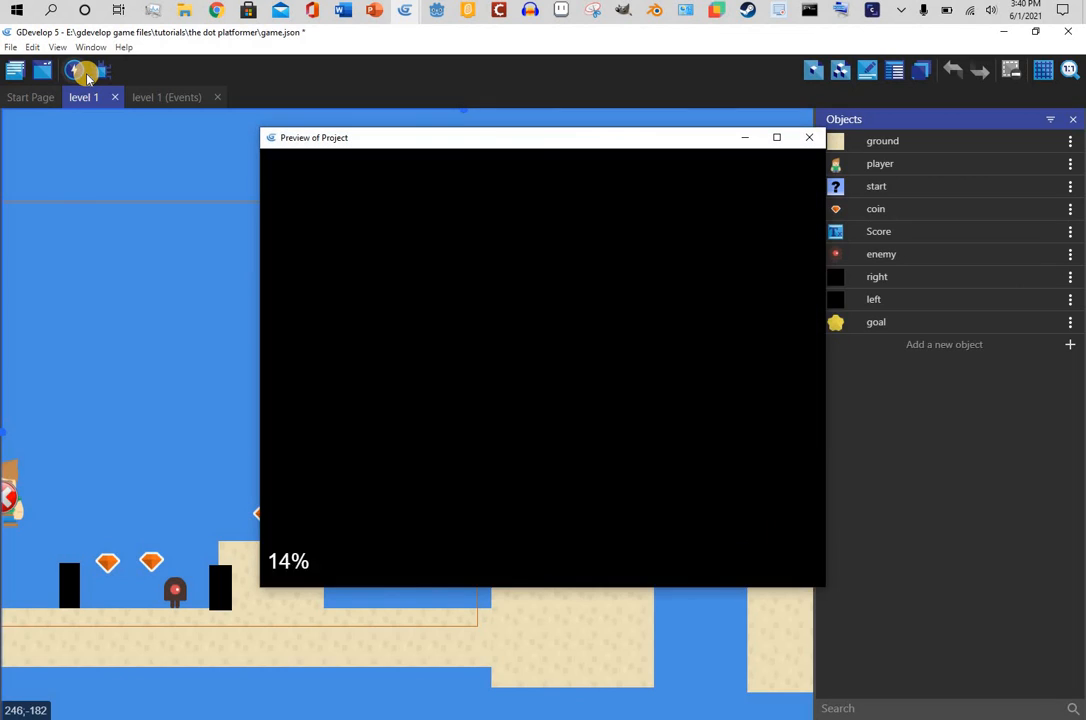
key(Right)
key(space)
key(Right)
key(space)
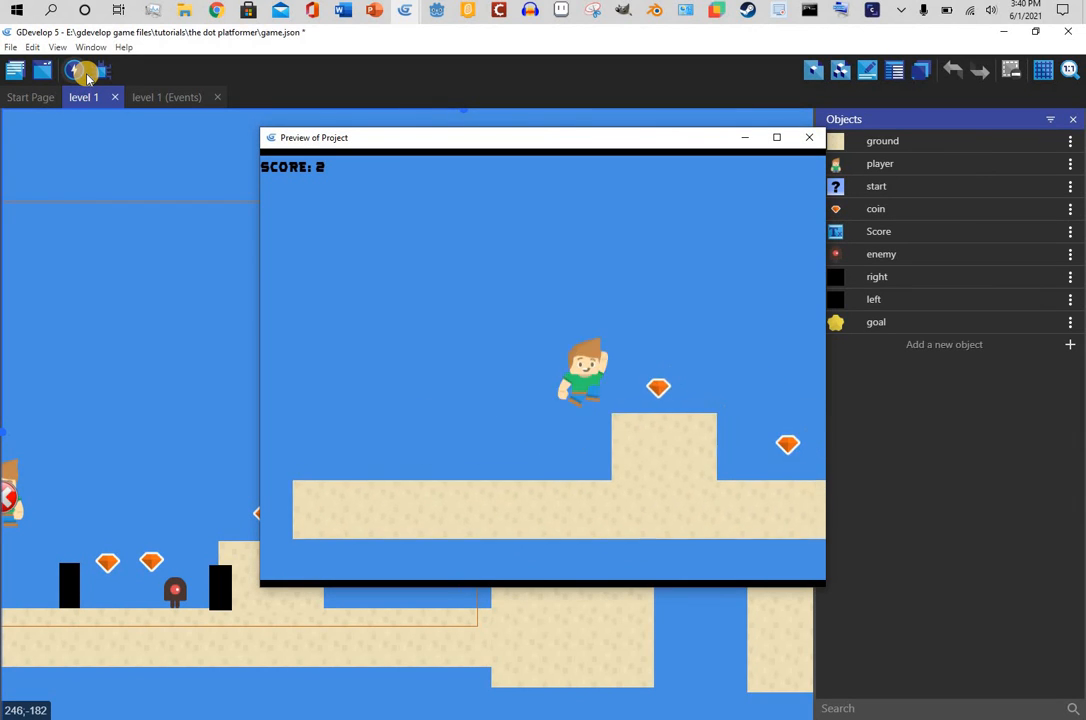
key(space)
key(Right)
key(space)
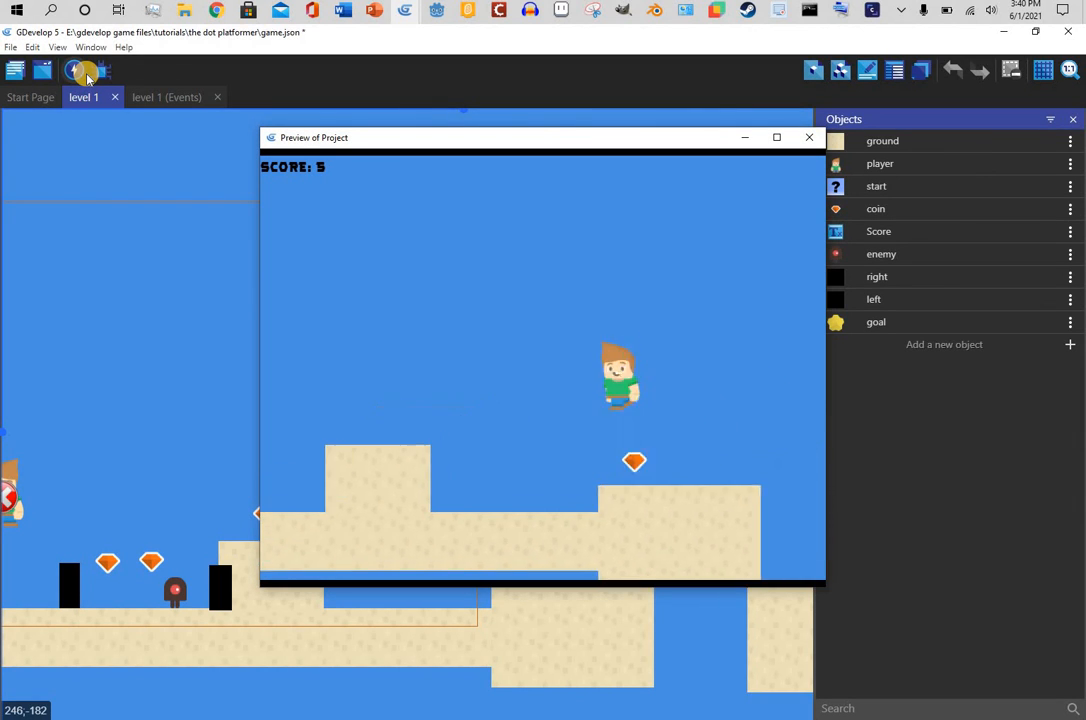
key(Right)
key(space)
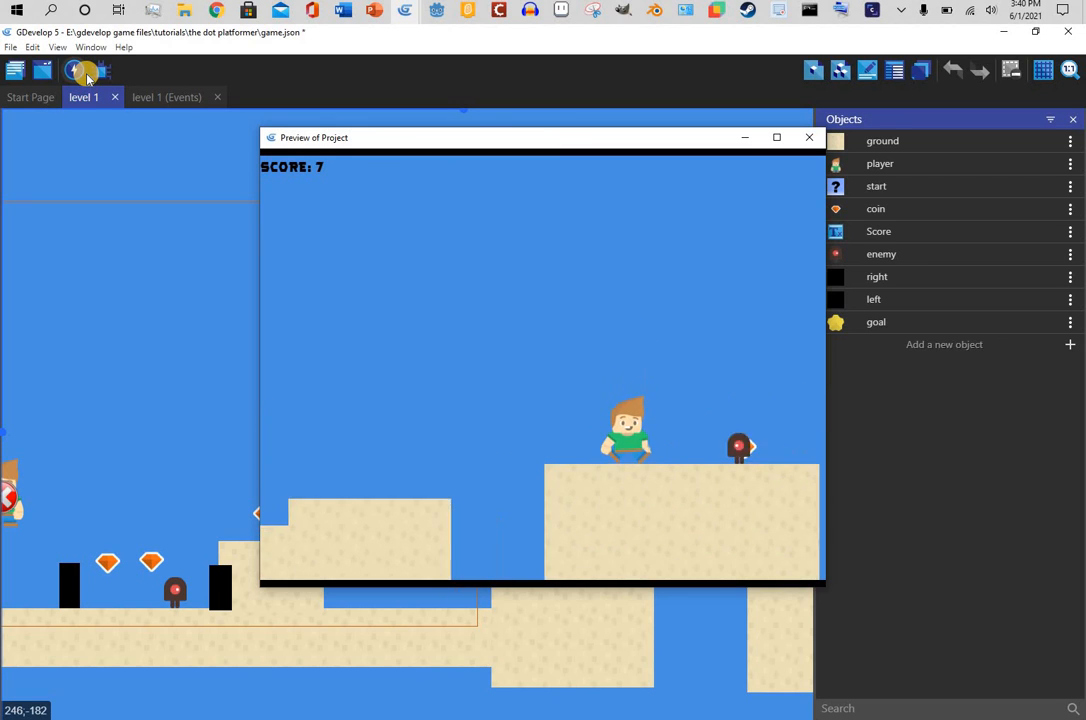
key(space)
key(Right)
key(space)
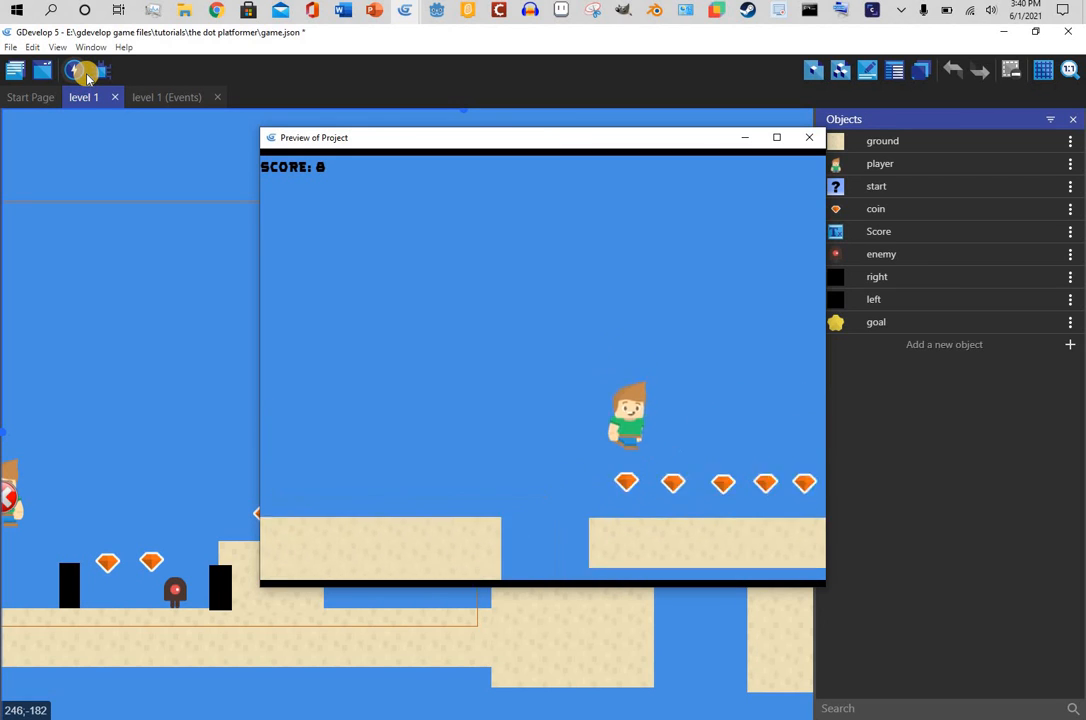
key(space)
key(Right)
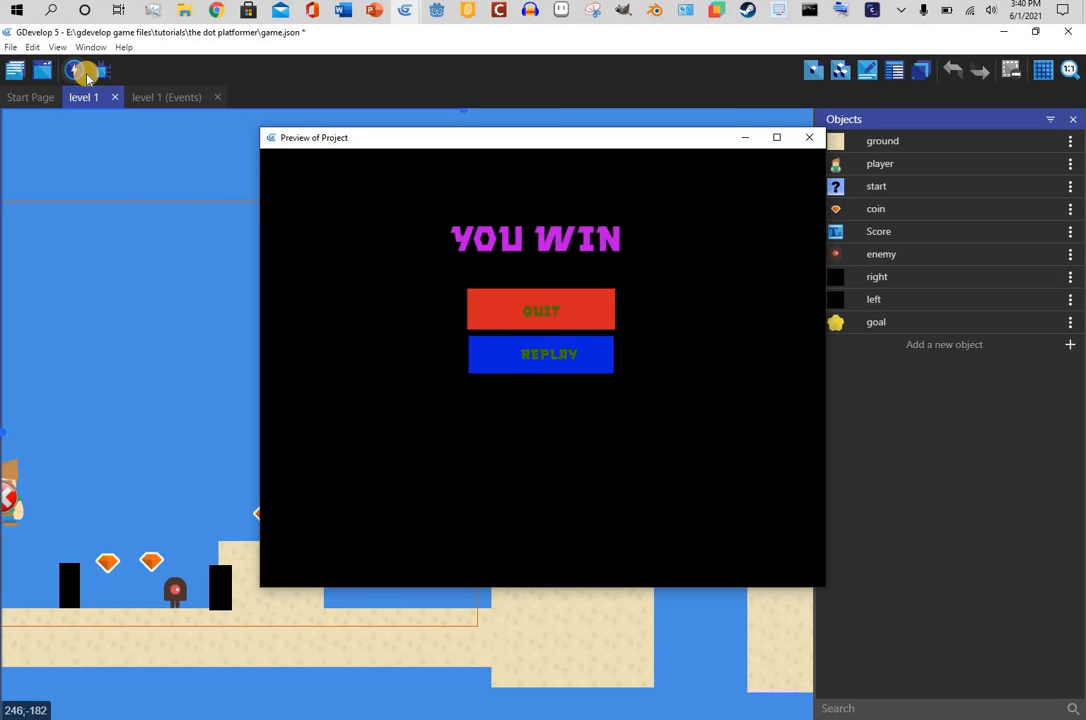